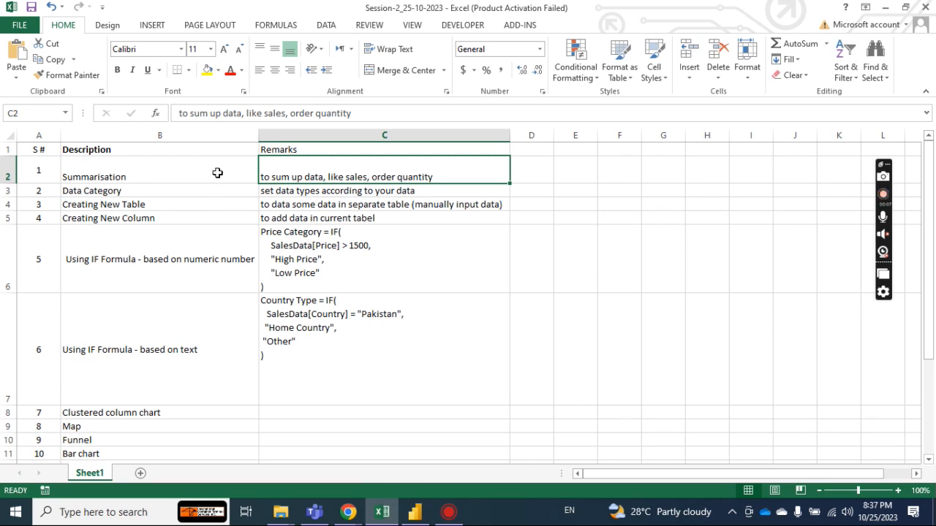
# Switch to Power BI Desktop.
pyautogui.click(415, 512)
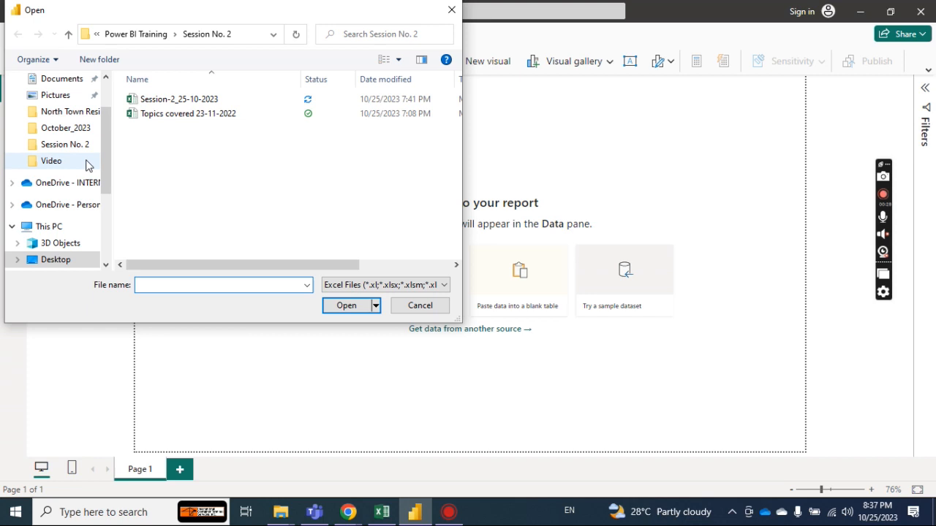
pyautogui.moveTo(108, 161); pyautogui.dragTo(110, 130)
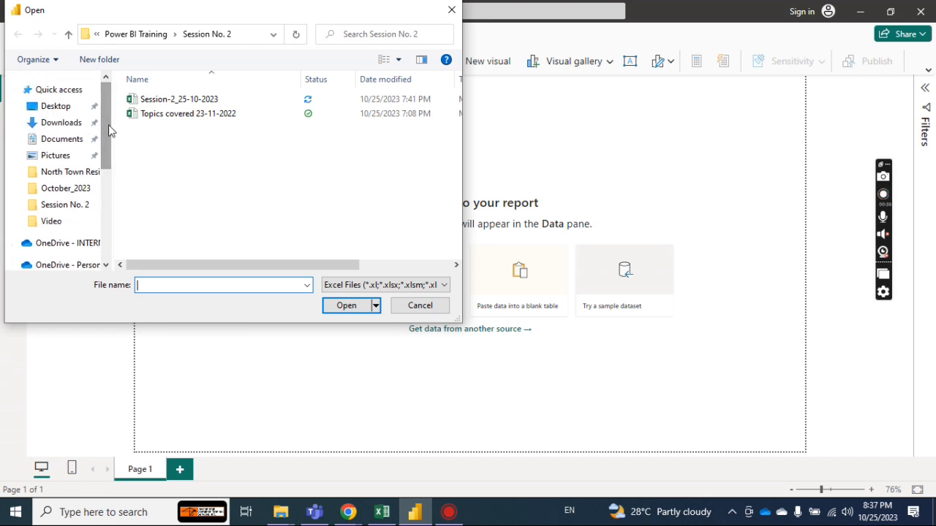
pyautogui.click(59, 108)
pyautogui.doubleClick(192, 129)
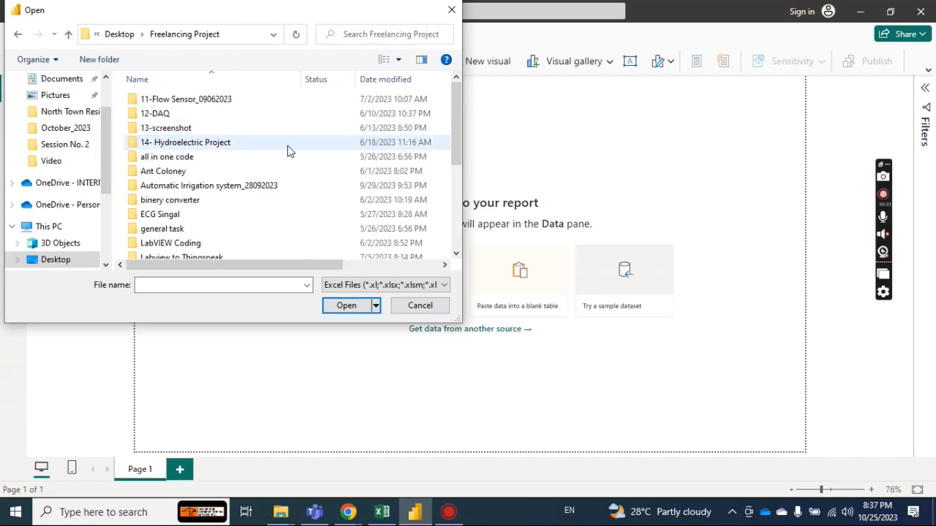
pyautogui.scroll(-2, 456, 116)
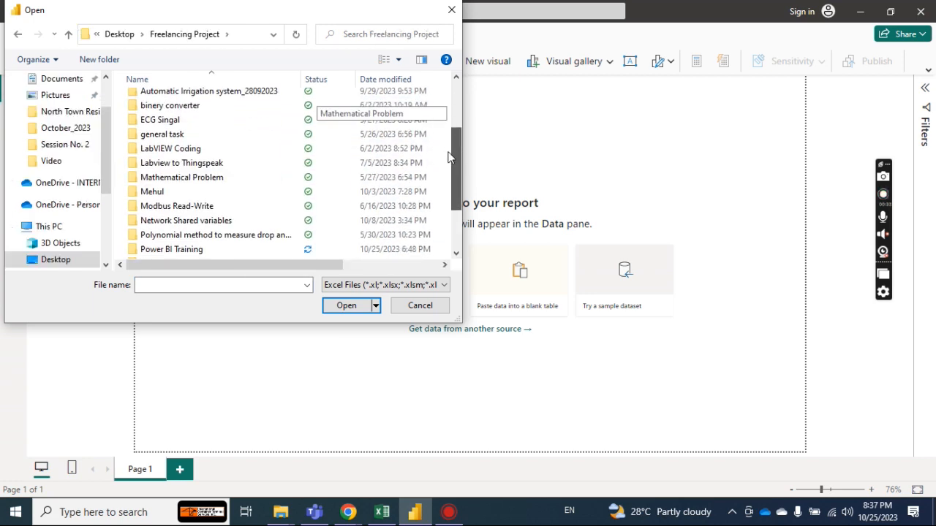
pyautogui.doubleClick(188, 250)
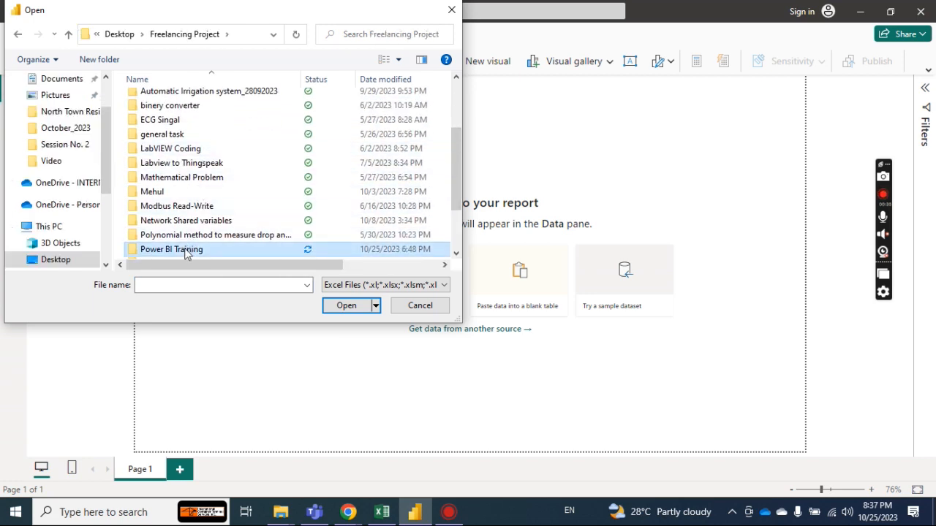
pyautogui.doubleClick(167, 102)
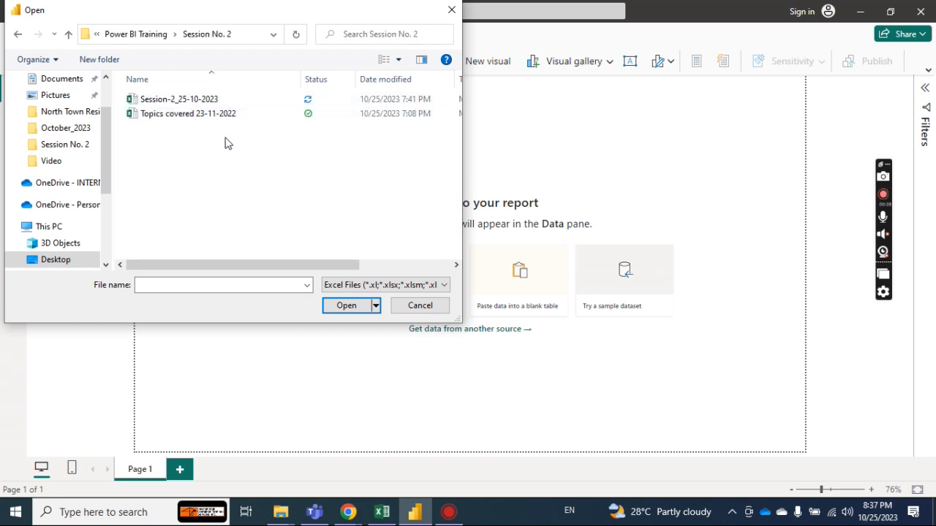
pyautogui.click(184, 100)
pyautogui.click(344, 305)
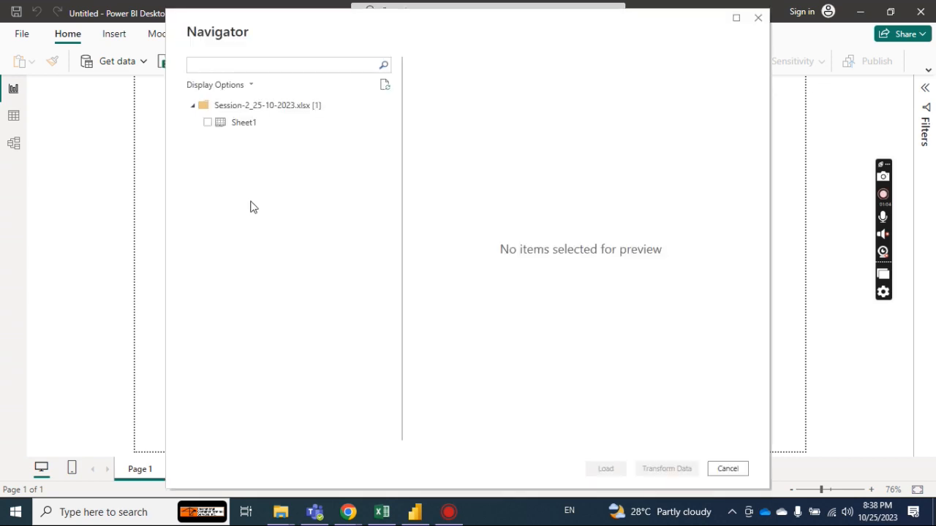
pyautogui.click(251, 129)
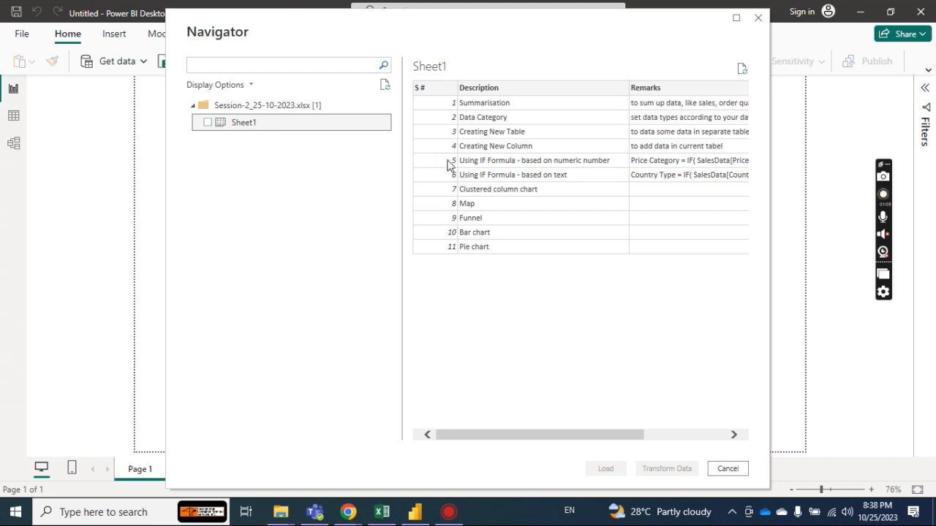
pyautogui.click(726, 470)
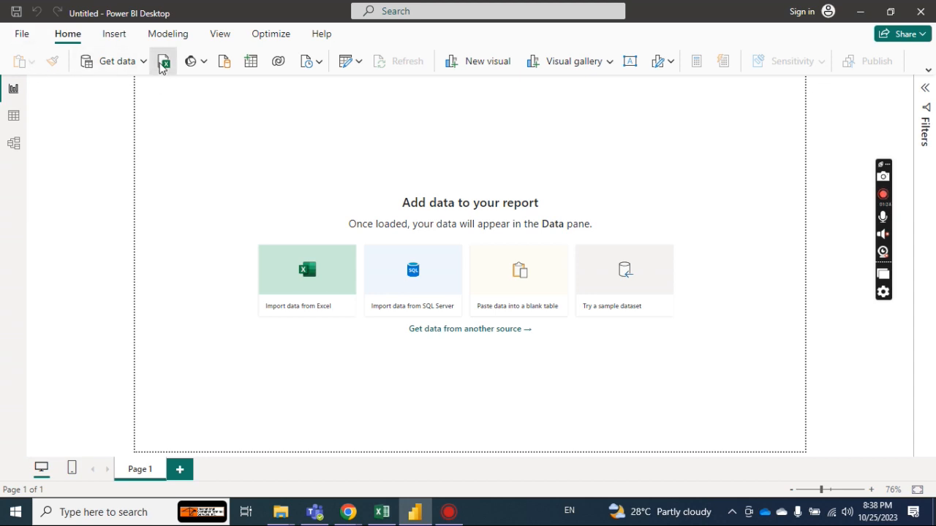
# Start an Excel workbook import and look through the Desktop folders for the source data.
pyautogui.click(162, 64)
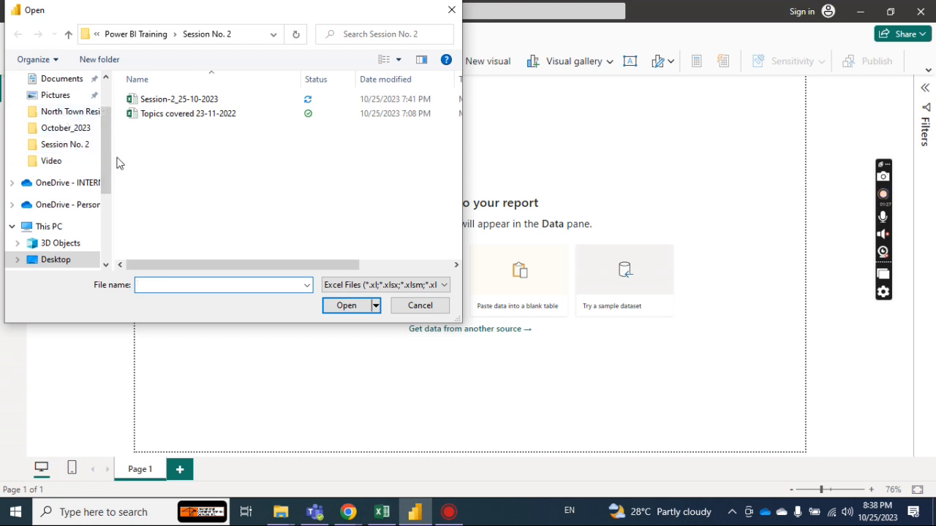
pyautogui.moveTo(105, 169); pyautogui.dragTo(71, 122)
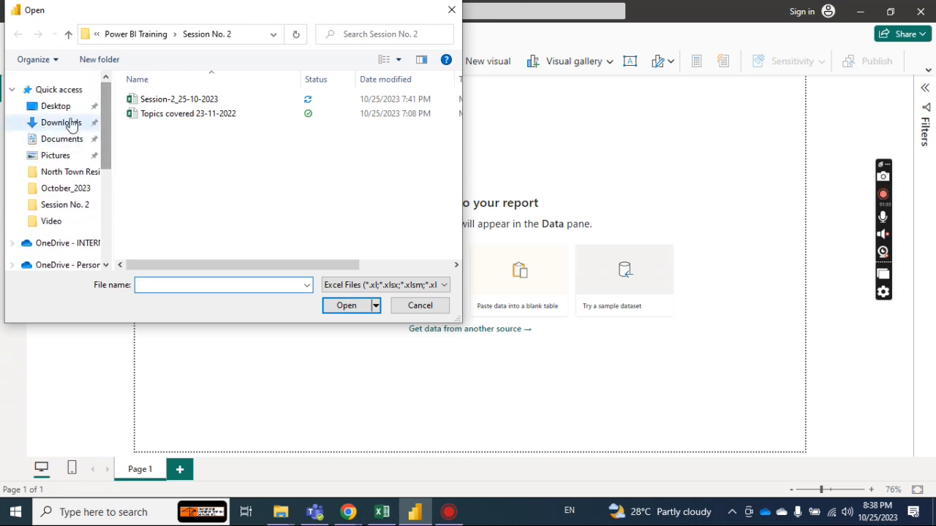
pyautogui.click(64, 109)
pyautogui.moveTo(451, 128)
pyautogui.mouseDown()
pyautogui.moveTo(452, 158)
pyautogui.moveTo(451, 138)
pyautogui.mouseUp()
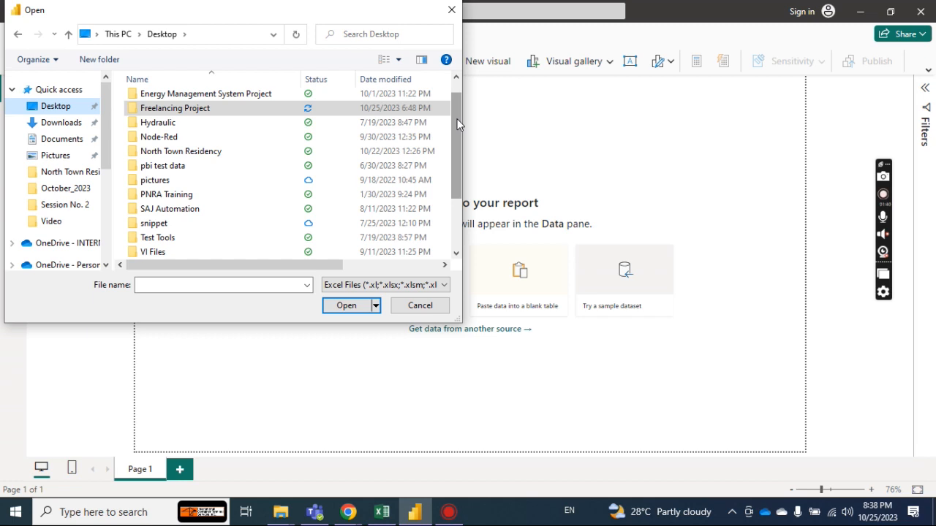
pyautogui.moveTo(457, 124); pyautogui.dragTo(458, 117)
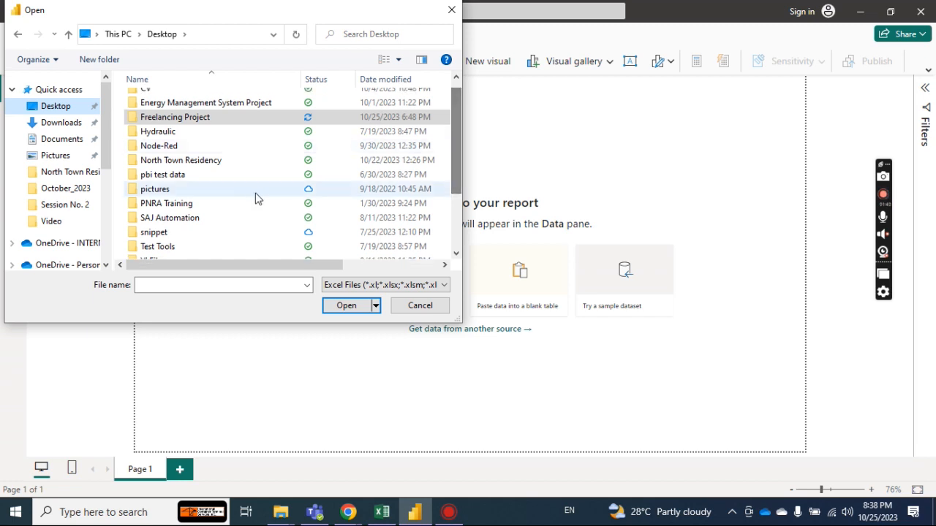
pyautogui.moveTo(457, 136)
pyautogui.mouseDown()
pyautogui.moveTo(454, 170)
pyautogui.moveTo(452, 120)
pyautogui.moveTo(446, 199)
pyautogui.moveTo(444, 150)
pyautogui.mouseUp()
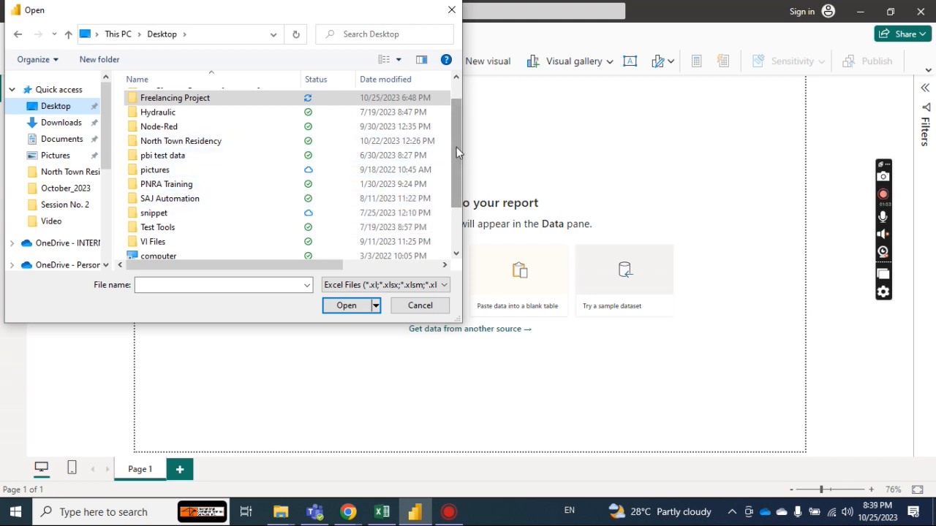
pyautogui.scroll(1, 456, 147)
pyautogui.moveTo(106, 130); pyautogui.dragTo(104, 179)
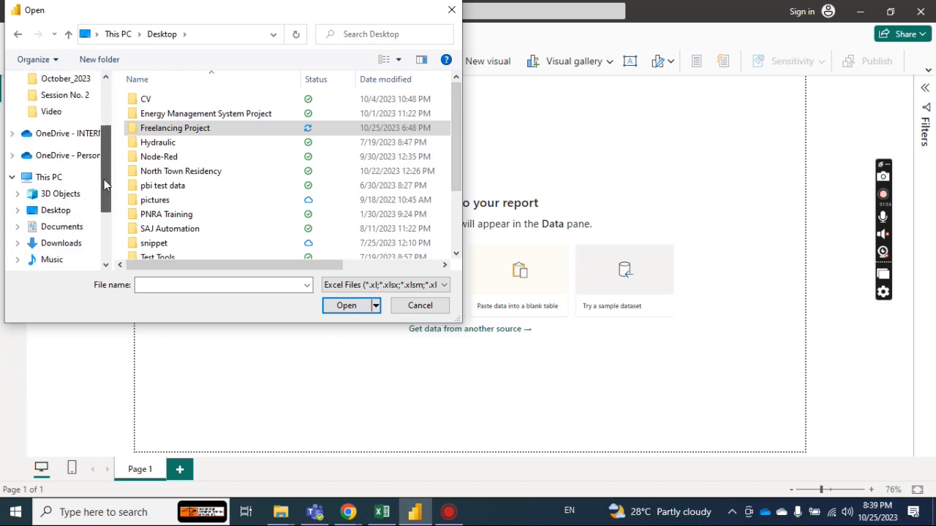
# Browse to the inner Power BI folder inside the Power BI folder on the New Volume (D:) drive.
pyautogui.click(52, 177)
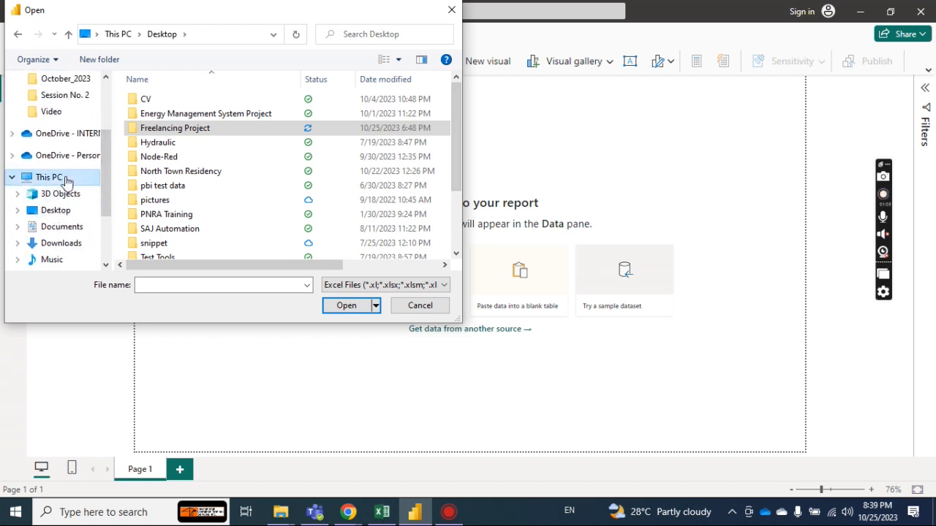
pyautogui.moveTo(451, 143); pyautogui.dragTo(344, 229)
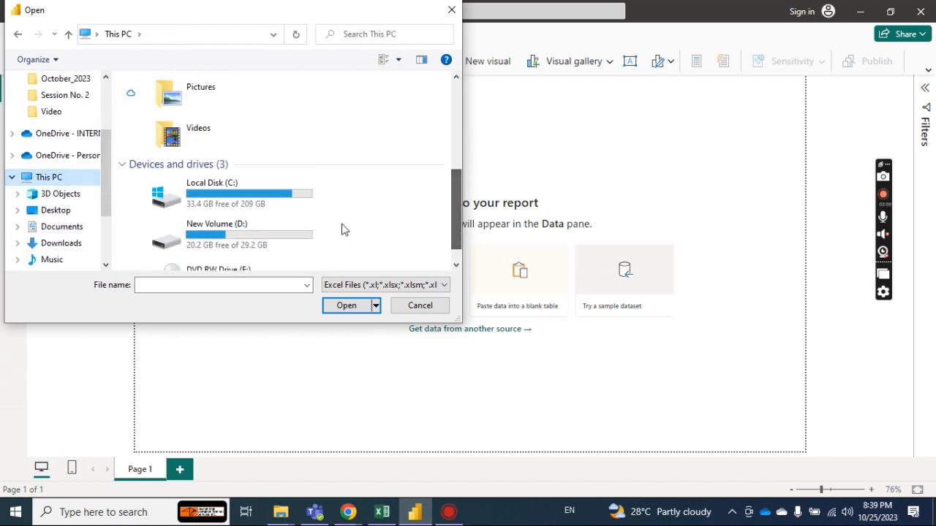
pyautogui.doubleClick(244, 227)
pyautogui.click(178, 158)
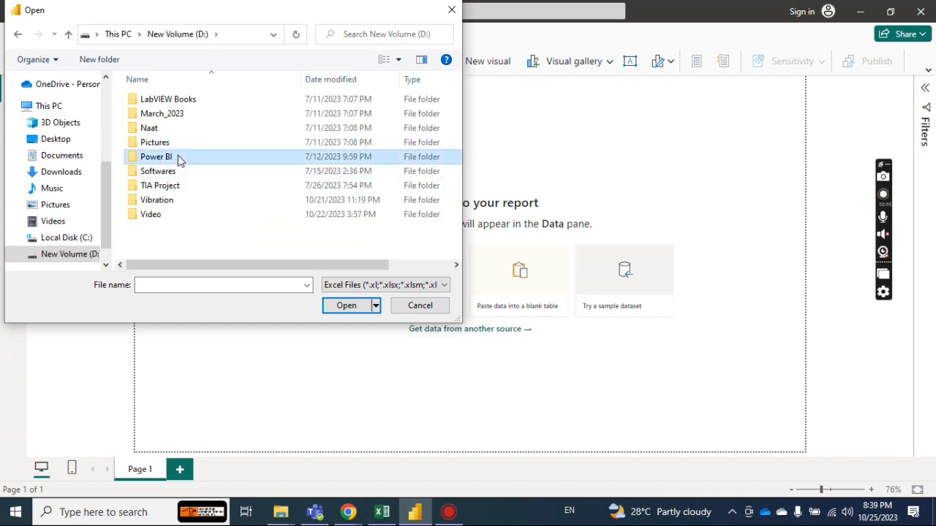
pyautogui.doubleClick(177, 156)
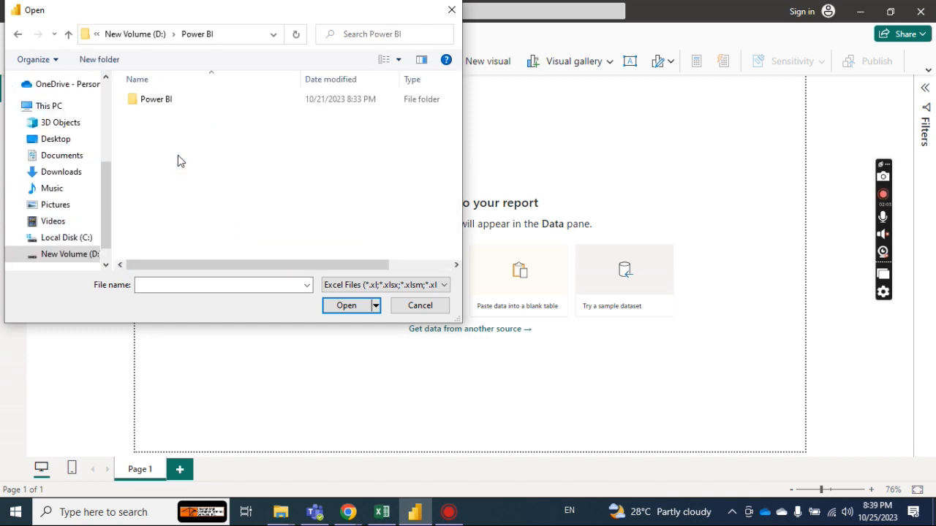
pyautogui.doubleClick(172, 103)
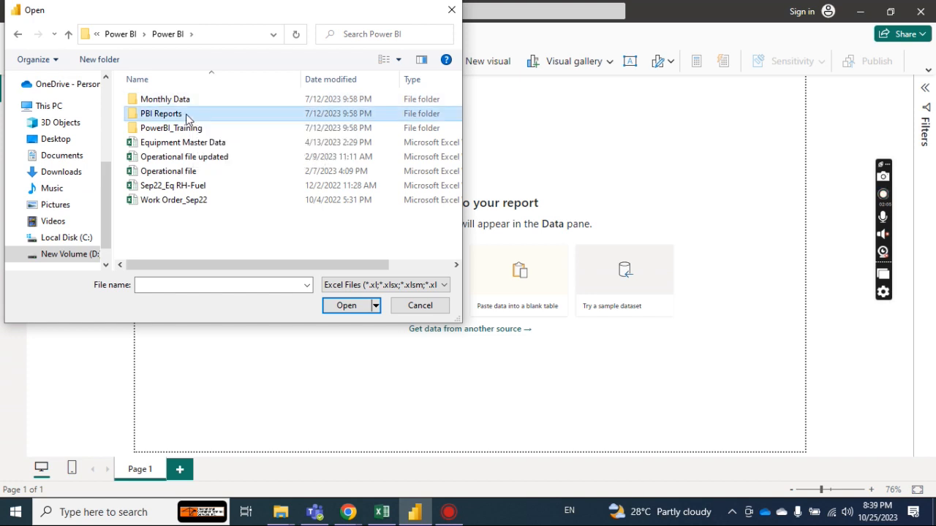
# Find and open the Denormalised Data workbook in the Session No. 1 folder of PowerBI_Training.
pyautogui.doubleClick(183, 116)
pyautogui.click(68, 35)
pyautogui.click(193, 132)
pyautogui.doubleClick(194, 129)
pyautogui.doubleClick(186, 115)
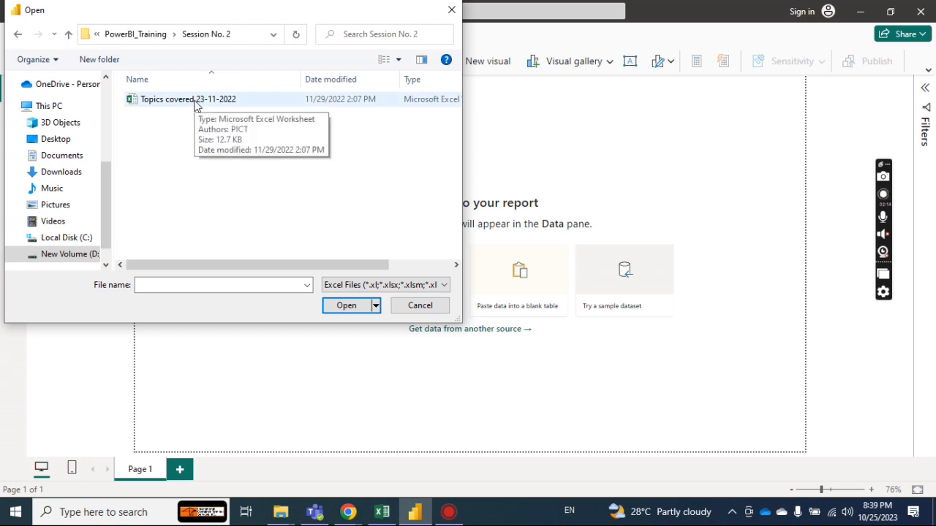
pyautogui.click(68, 34)
pyautogui.doubleClick(146, 102)
pyautogui.click(178, 99)
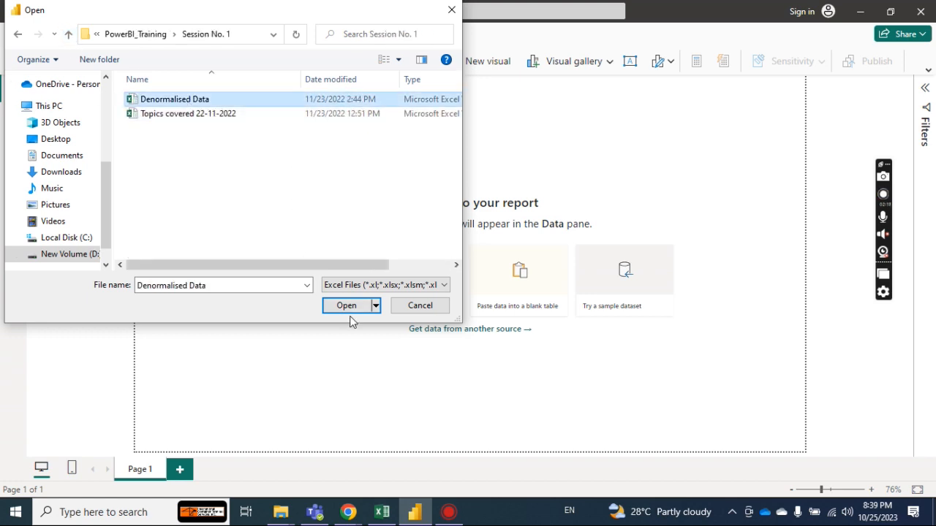
pyautogui.click(349, 307)
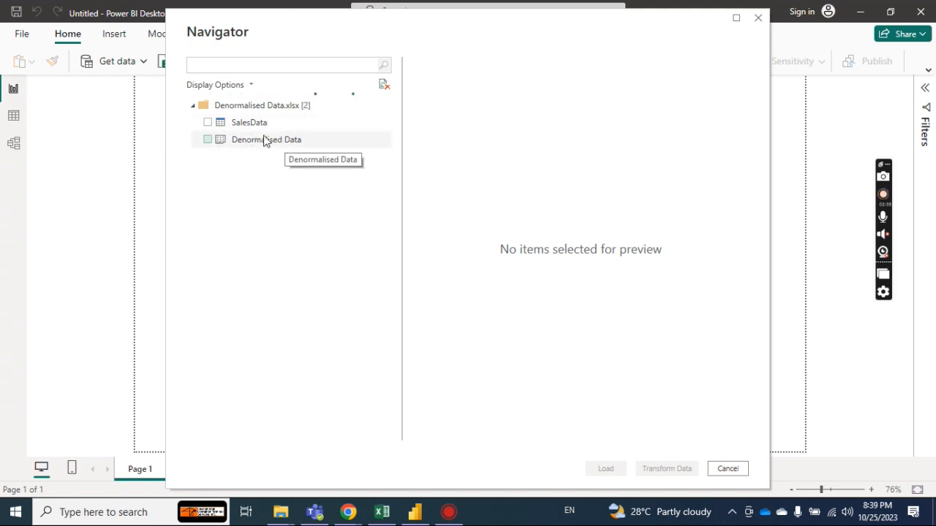
# Select the SalesData table, open it for transformation in Power Query Editor, and dismiss the old-preview notice.
pyautogui.click(207, 122)
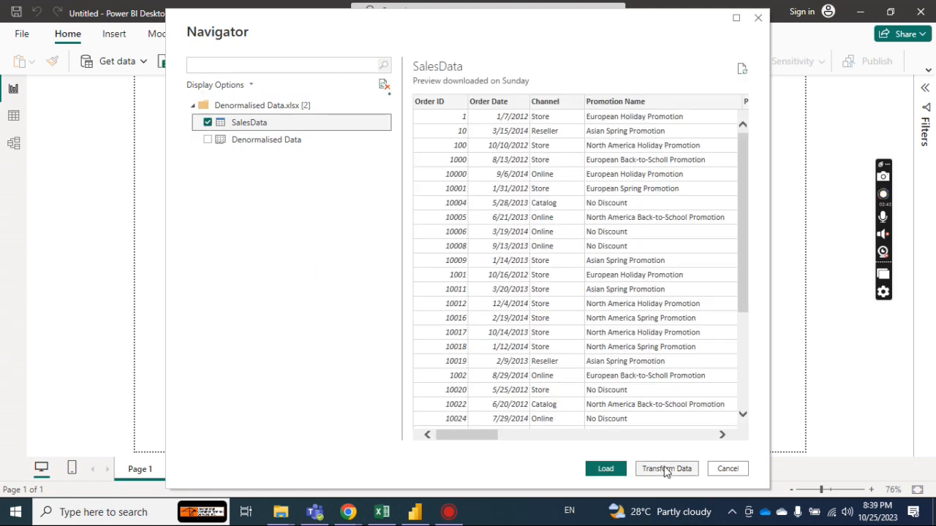
pyautogui.hotkey('alt', 'Tab')
pyautogui.hotkey('alt', 'Tab')
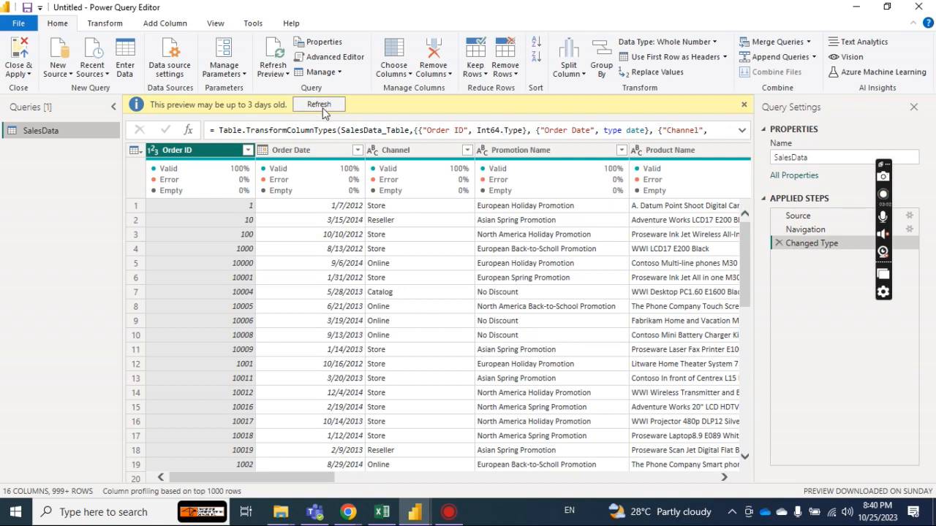
pyautogui.click(744, 108)
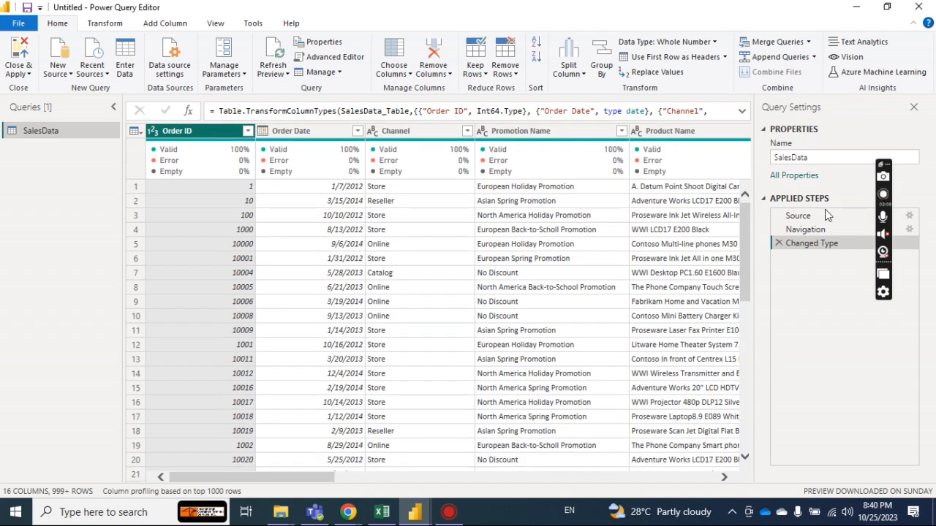
pyautogui.click(884, 166)
pyautogui.moveTo(884, 166); pyautogui.dragTo(7, 284)
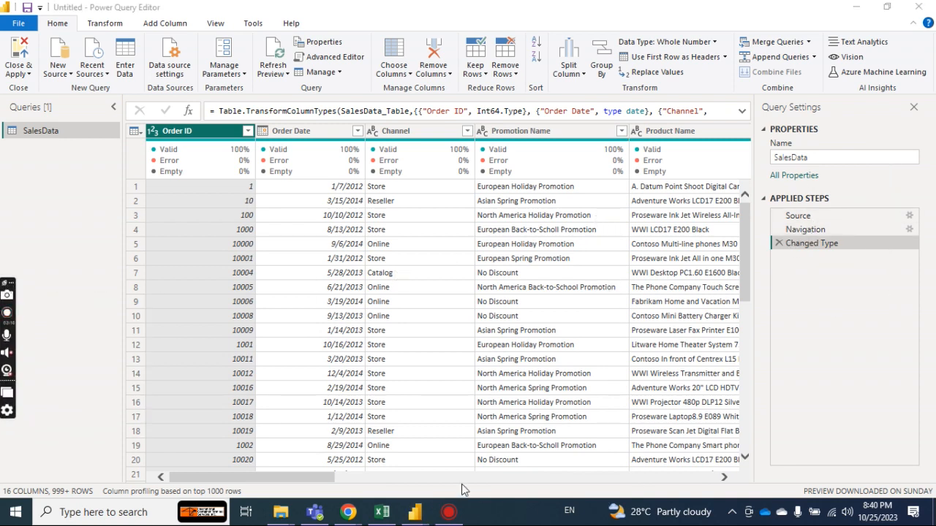
# Examine the SalesData columns across the full width of the table, including column quality and the data preview options.
pyautogui.moveTo(296, 474); pyautogui.dragTo(389, 474)
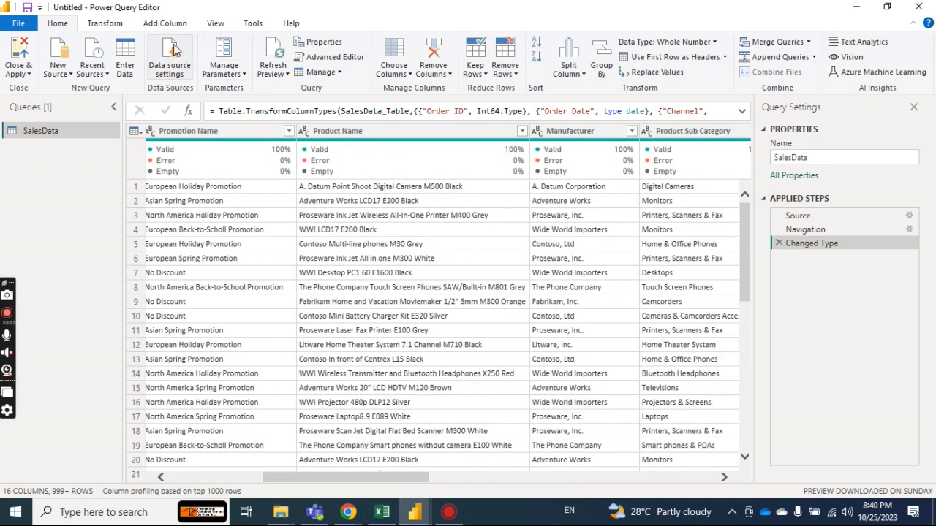
pyautogui.click(167, 24)
pyautogui.click(215, 24)
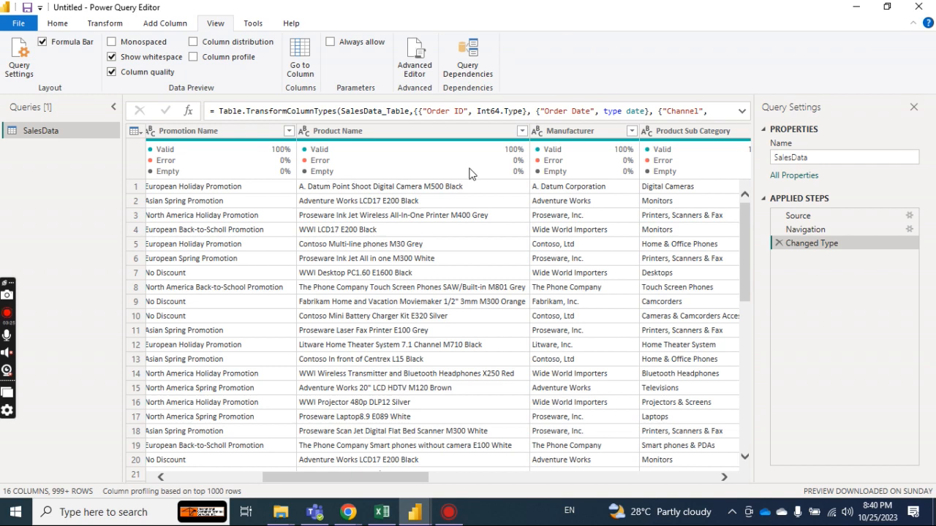
pyautogui.moveTo(413, 480); pyautogui.dragTo(700, 475)
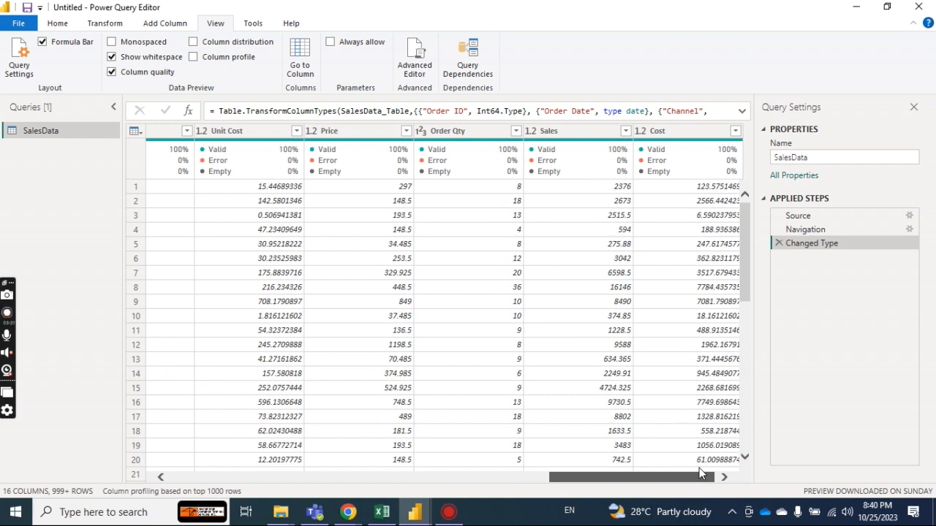
pyautogui.moveTo(696, 467); pyautogui.dragTo(284, 476)
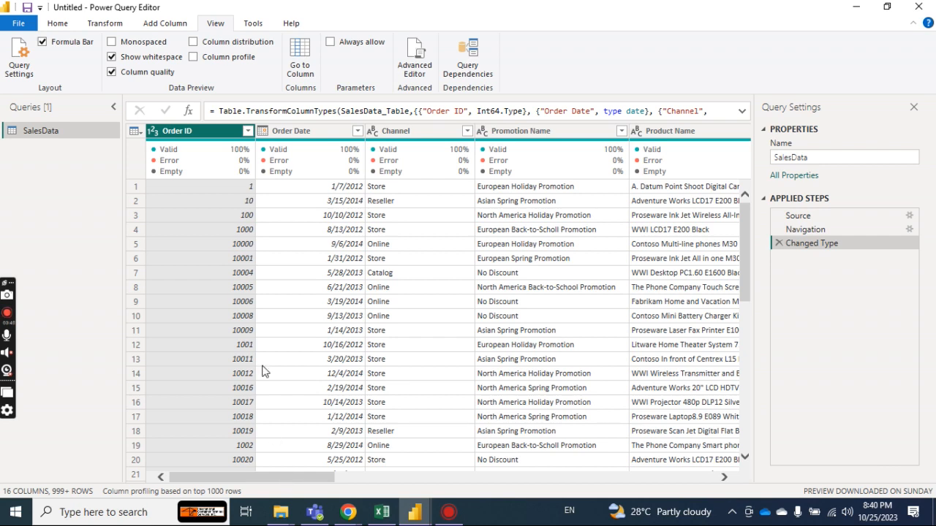
# Close Power Query Editor with the SalesData query applied to the model, and switch the report to the table view.
pyautogui.click(58, 23)
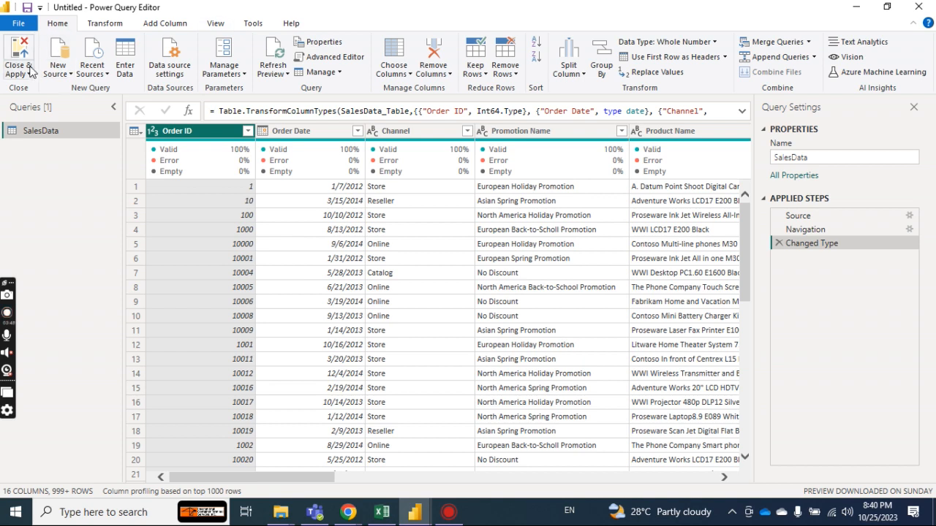
pyautogui.click(29, 74)
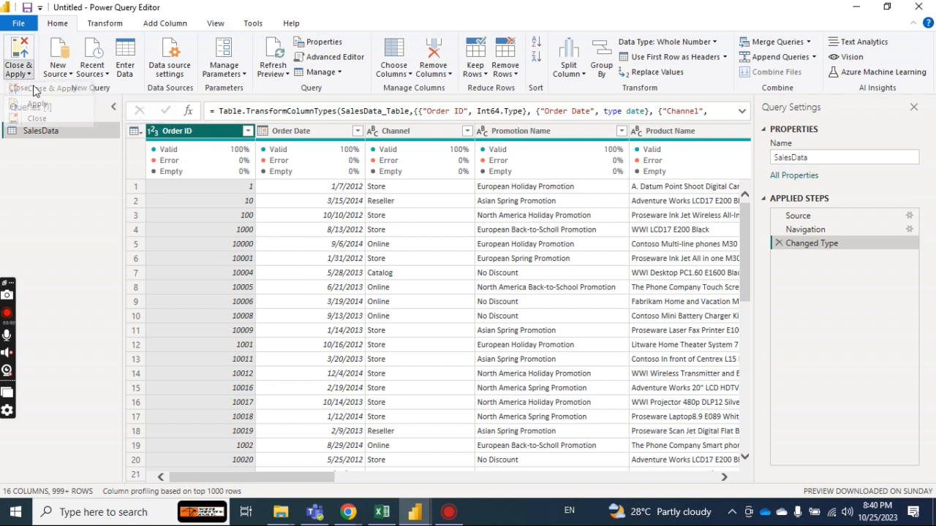
pyautogui.click(36, 119)
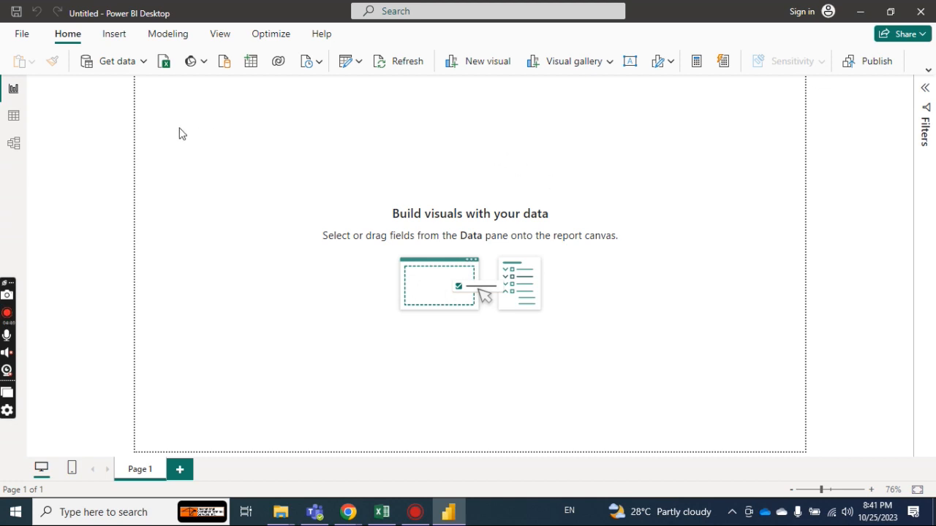
pyautogui.click(13, 119)
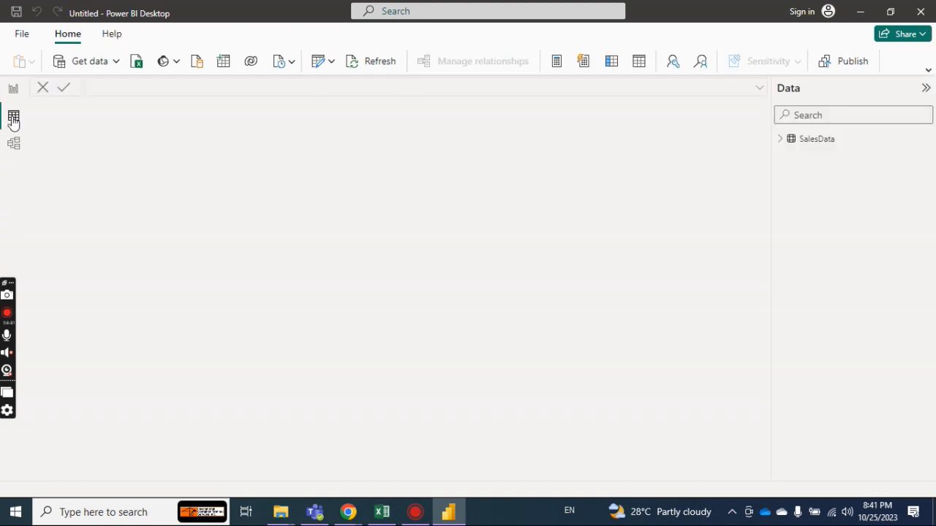
# Display the SalesData table's rows and fields, look through the report and model views, and return to the table view.
pyautogui.click(780, 141)
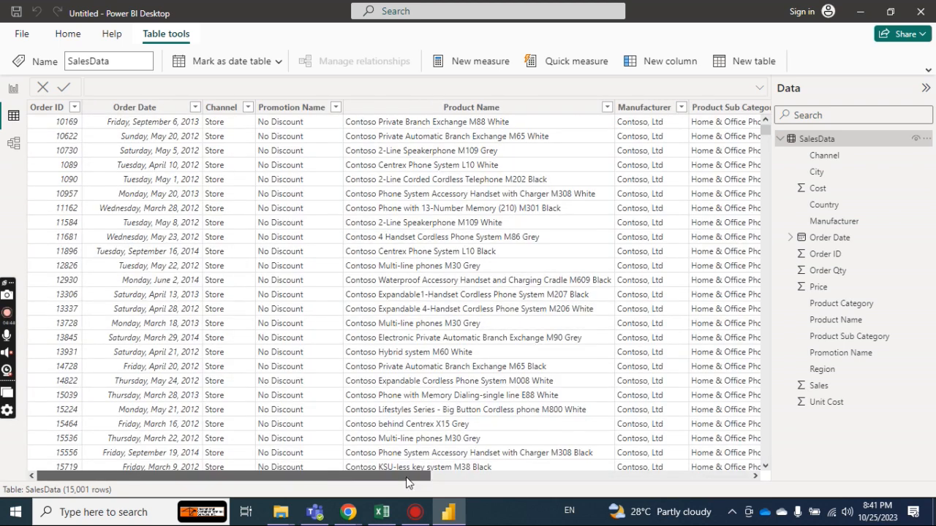
pyautogui.moveTo(406, 483); pyautogui.dragTo(265, 482)
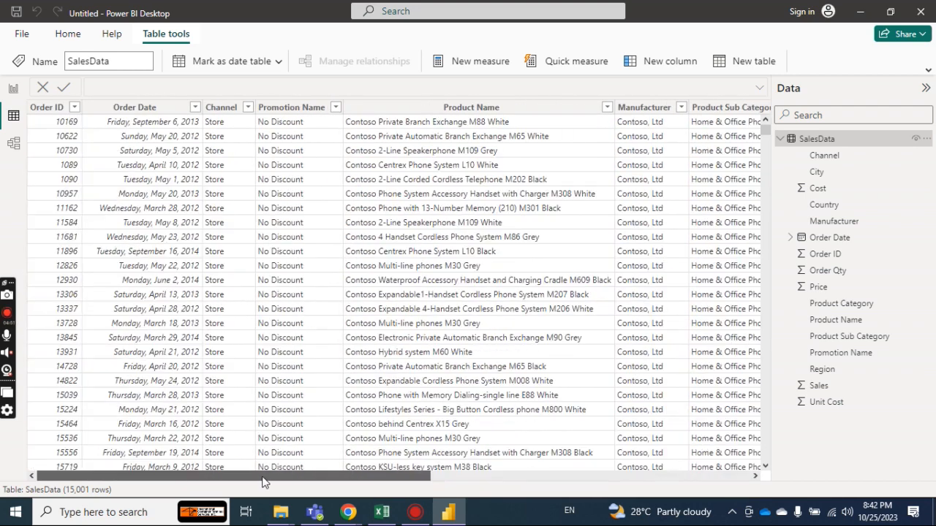
pyautogui.click(11, 90)
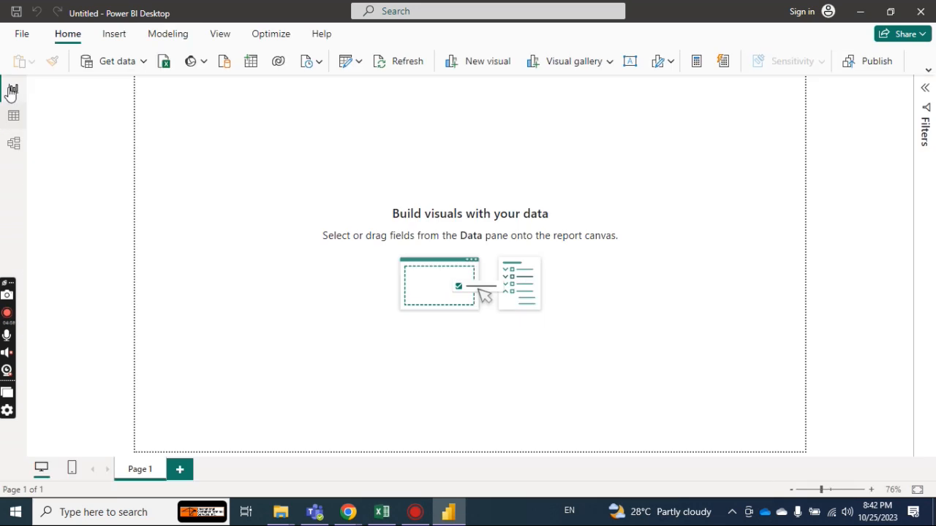
pyautogui.click(11, 141)
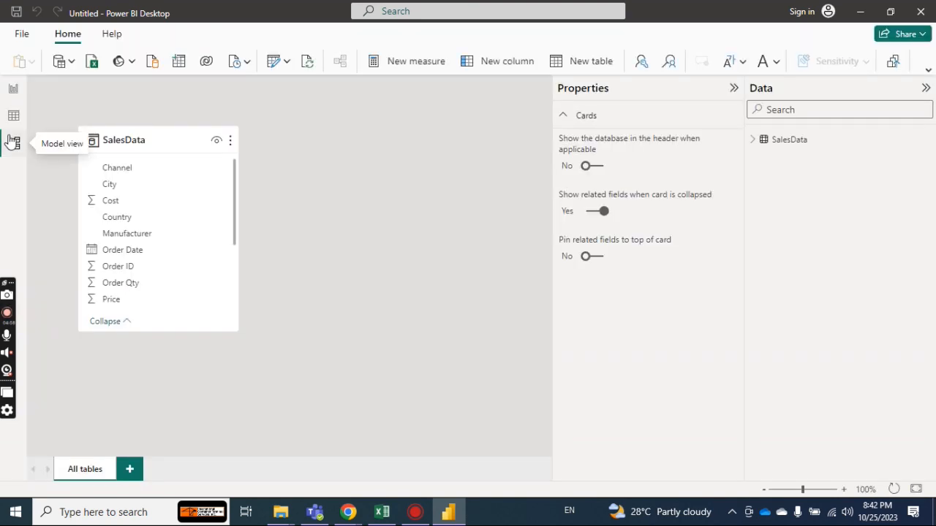
pyautogui.click(14, 90)
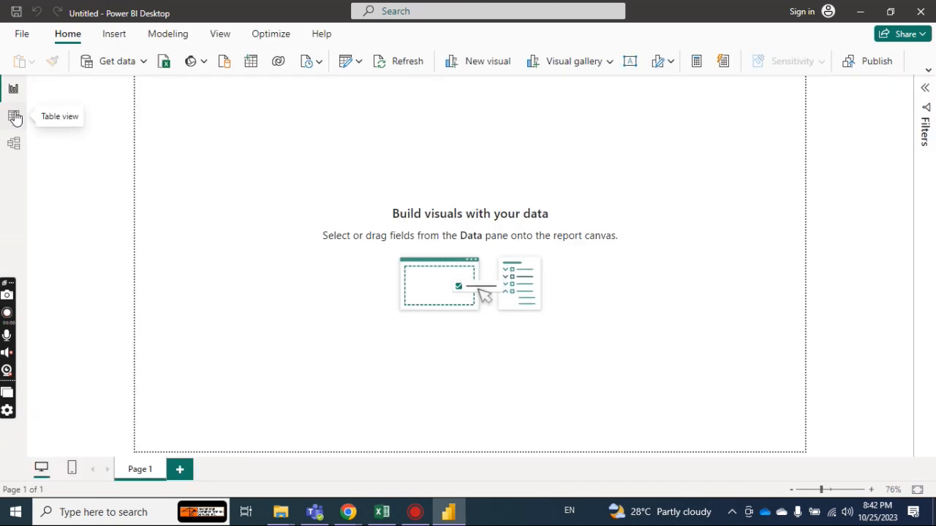
pyautogui.click(14, 118)
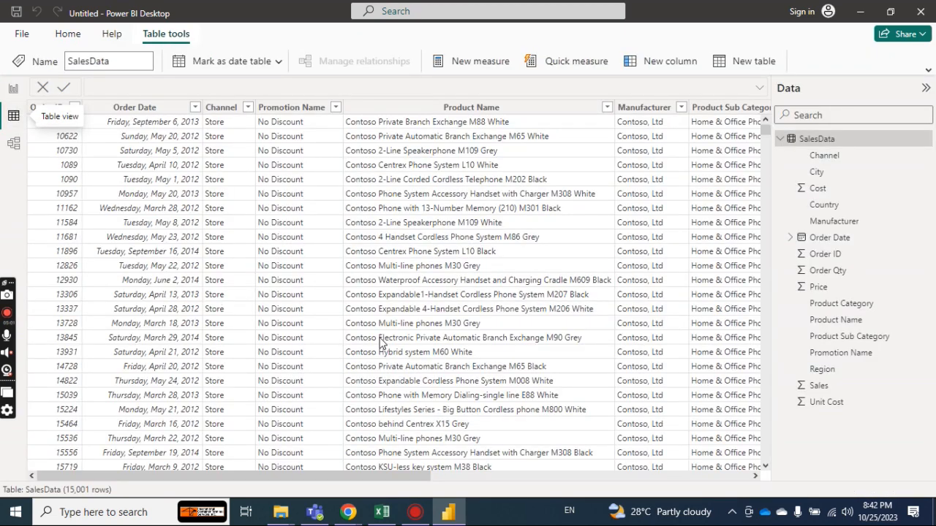
# Check the session topics in the Excel workbook, and examine the Price and Sales columns of SalesData in Power BI.
pyautogui.click(381, 512)
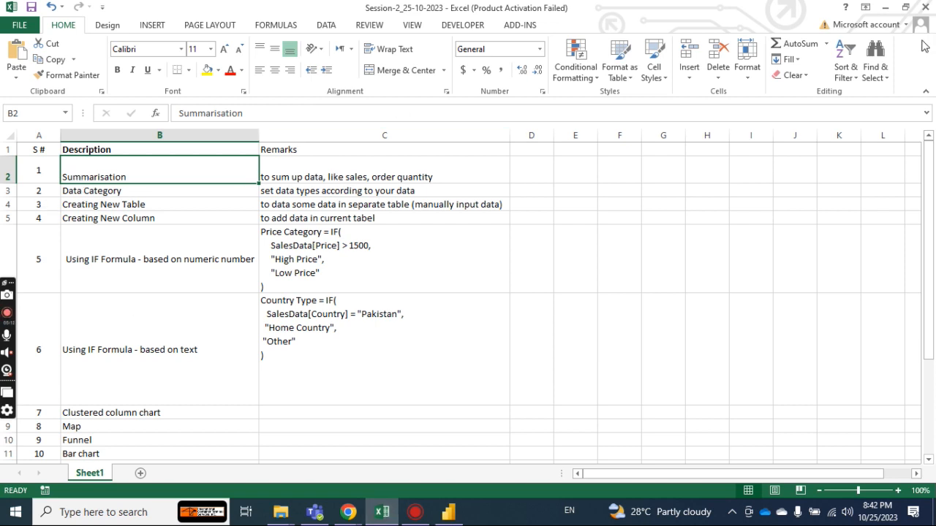
pyautogui.click(885, 9)
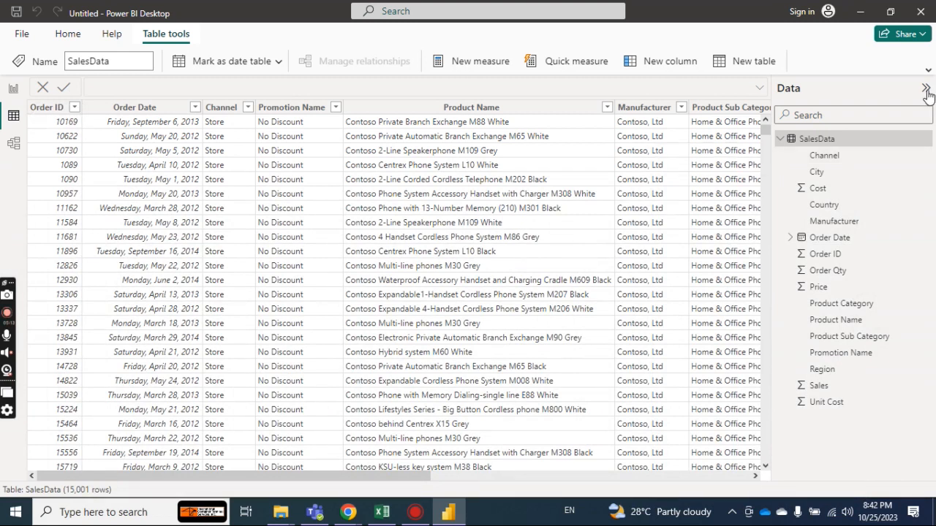
pyautogui.click(925, 90)
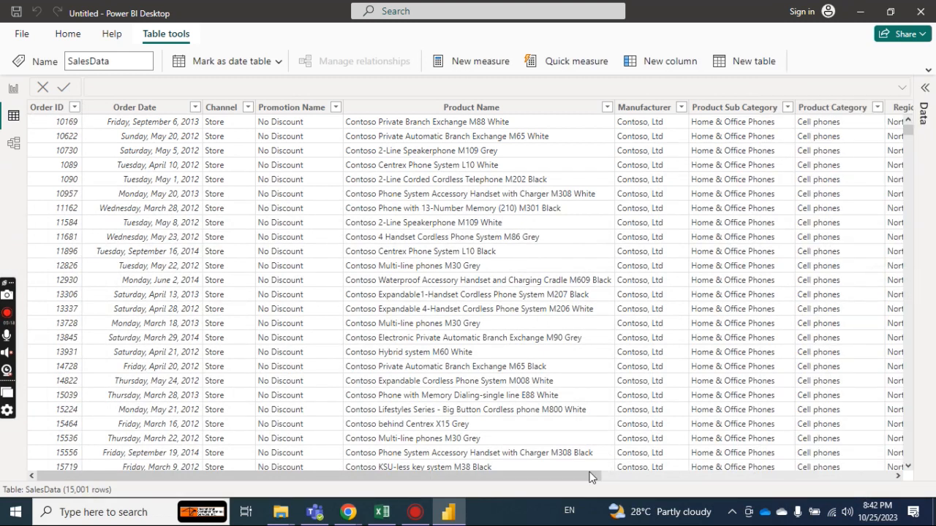
pyautogui.moveTo(592, 475); pyautogui.dragTo(691, 476)
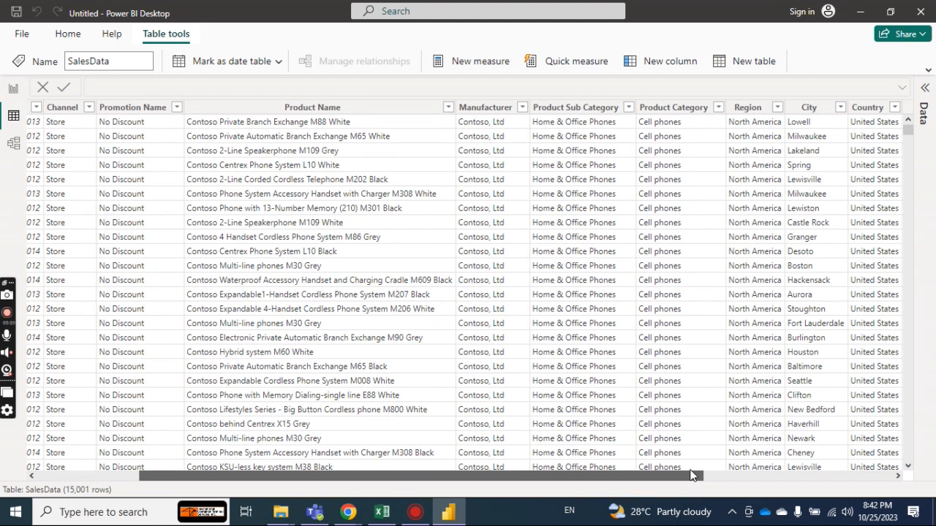
pyautogui.moveTo(691, 475); pyautogui.dragTo(894, 471)
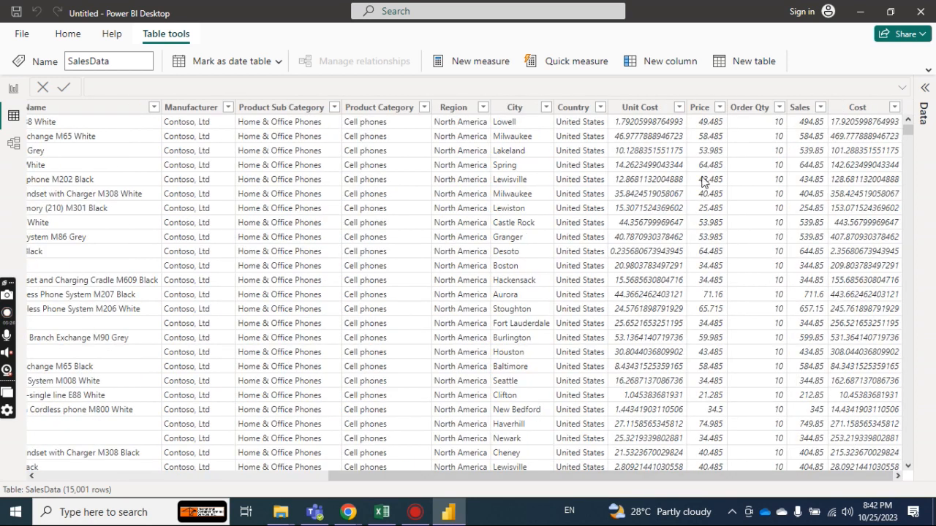
pyautogui.click(702, 110)
pyautogui.click(703, 111)
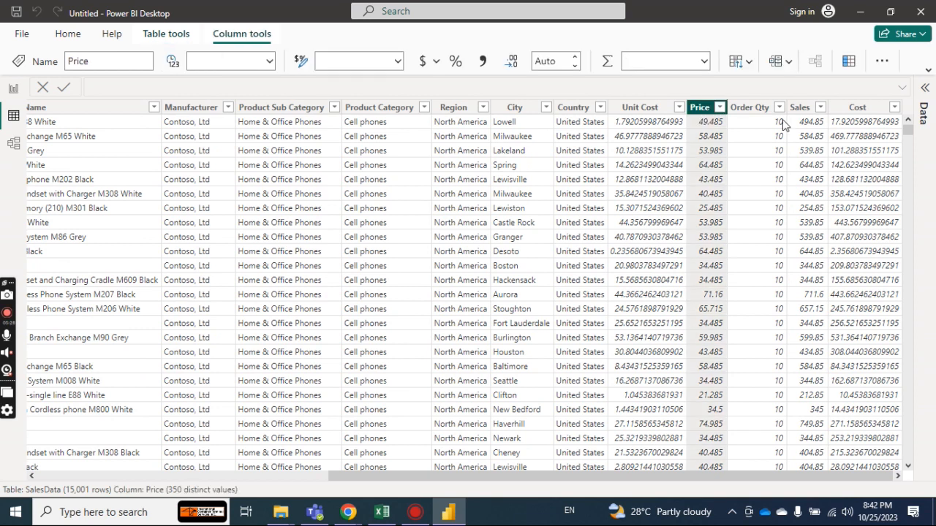
pyautogui.click(804, 110)
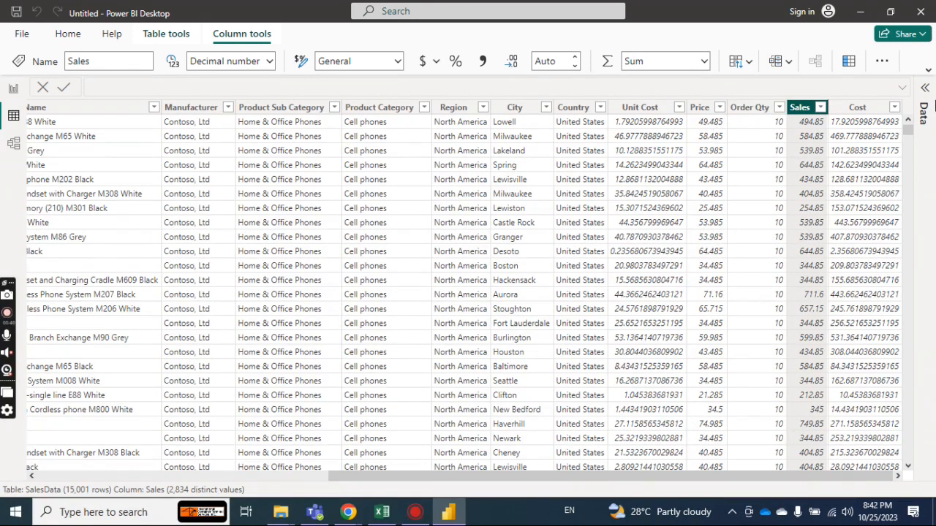
# Show the list of SalesData fields again and set the Order ID column's default summarization to Don't summarize.
pyautogui.click(925, 102)
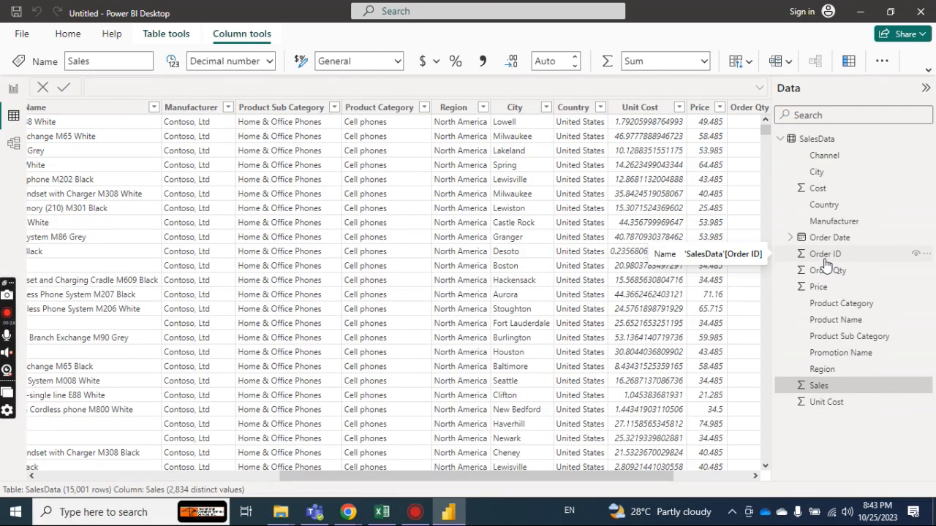
pyautogui.moveTo(605, 478); pyautogui.dragTo(146, 504)
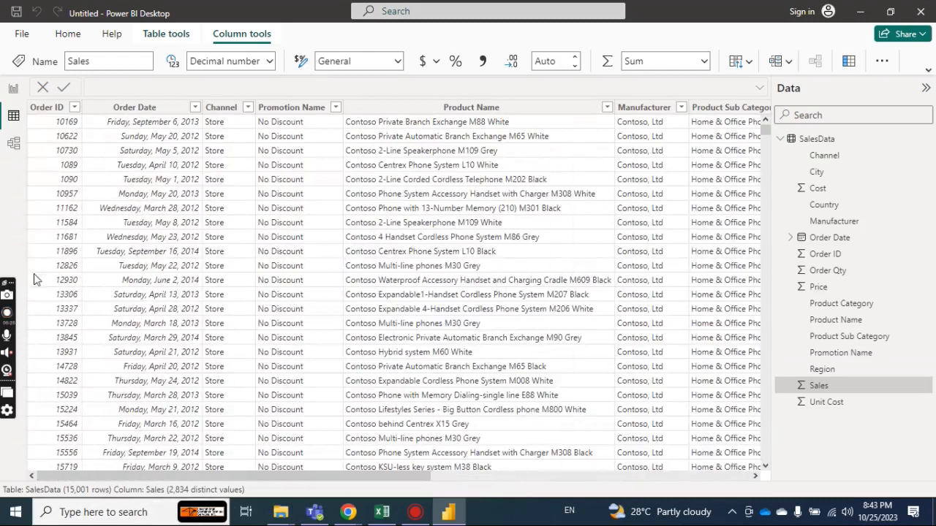
pyautogui.click(60, 116)
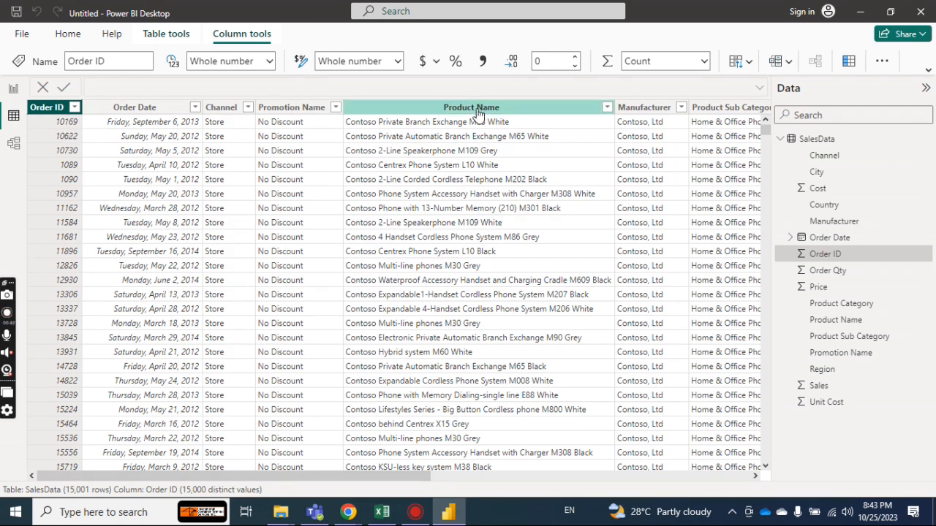
pyautogui.click(701, 65)
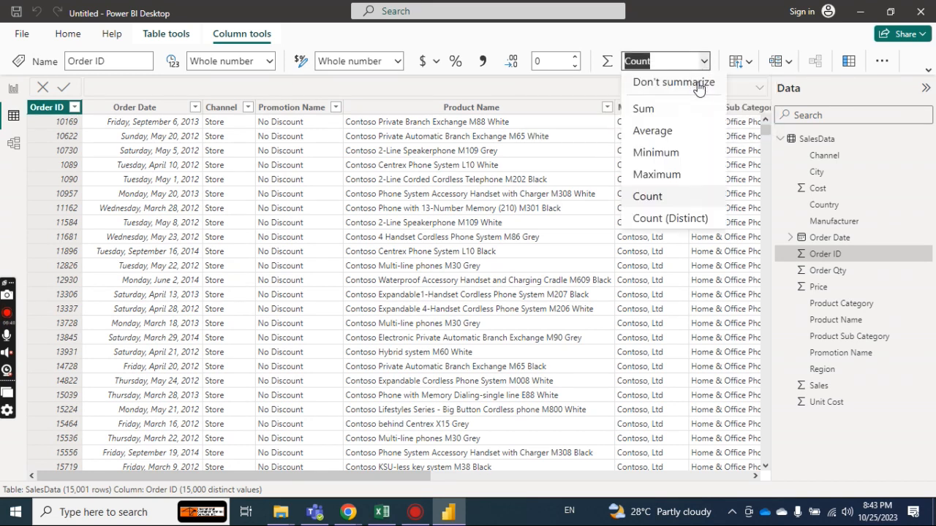
pyautogui.click(698, 83)
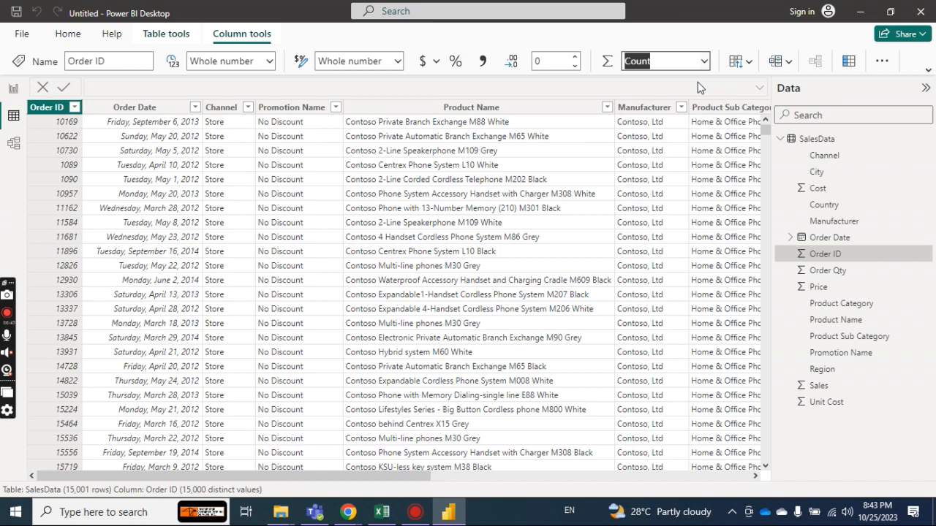
pyautogui.click(697, 82)
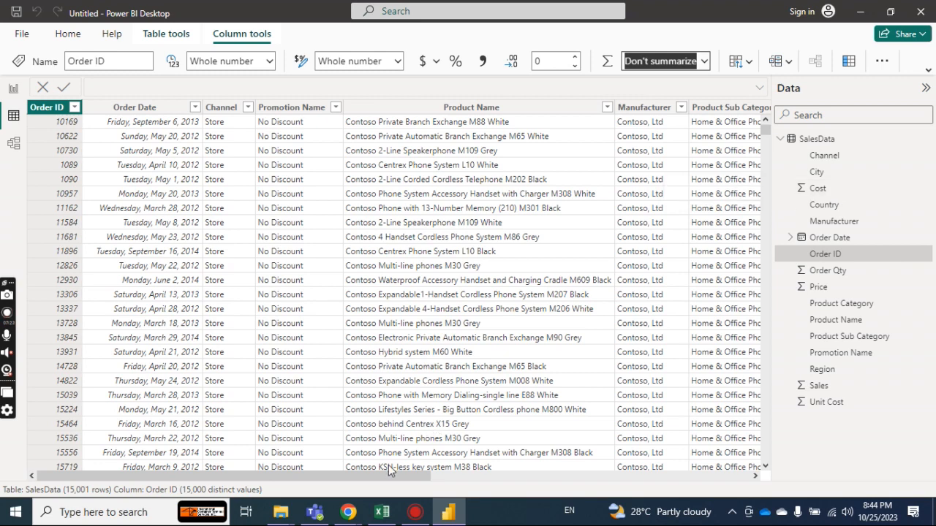
# Check the Cost column's summarization and set the Unit Cost column's default summarization to Don't summarize.
pyautogui.moveTo(363, 473); pyautogui.dragTo(714, 462)
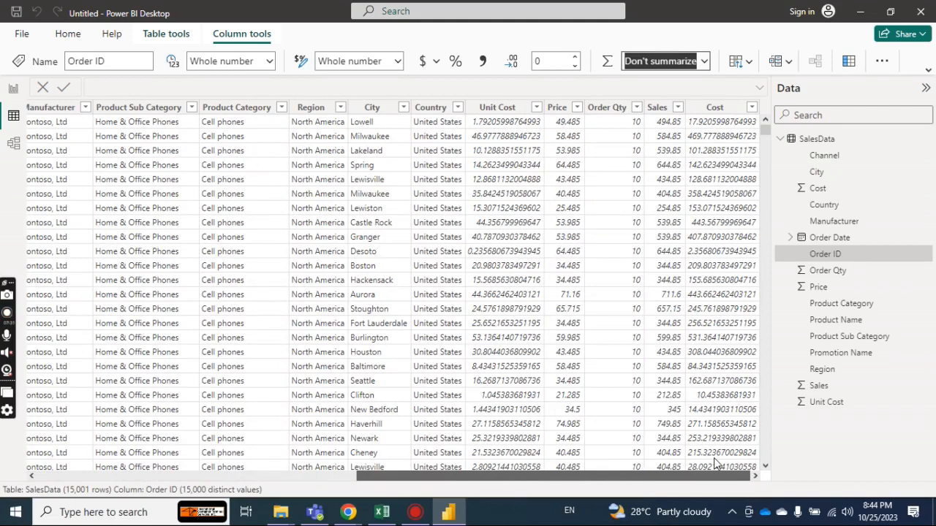
pyautogui.click(706, 108)
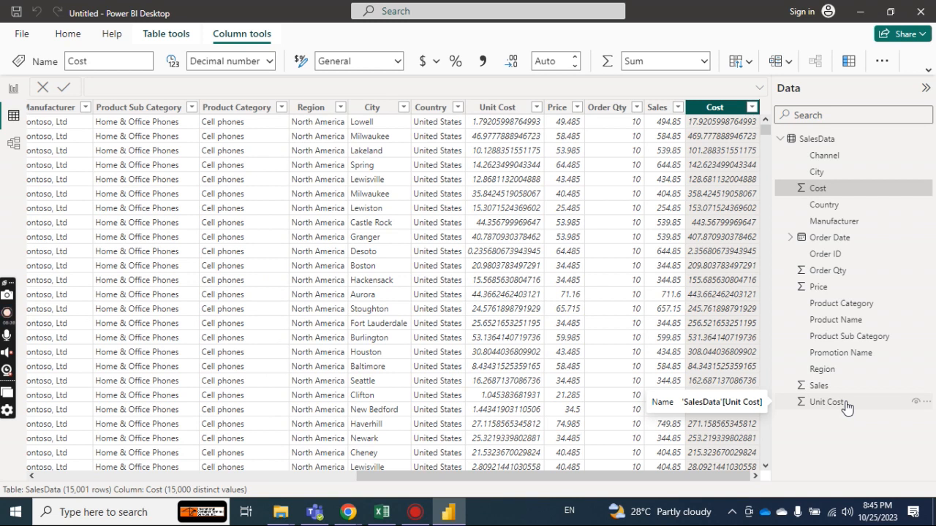
pyautogui.click(827, 402)
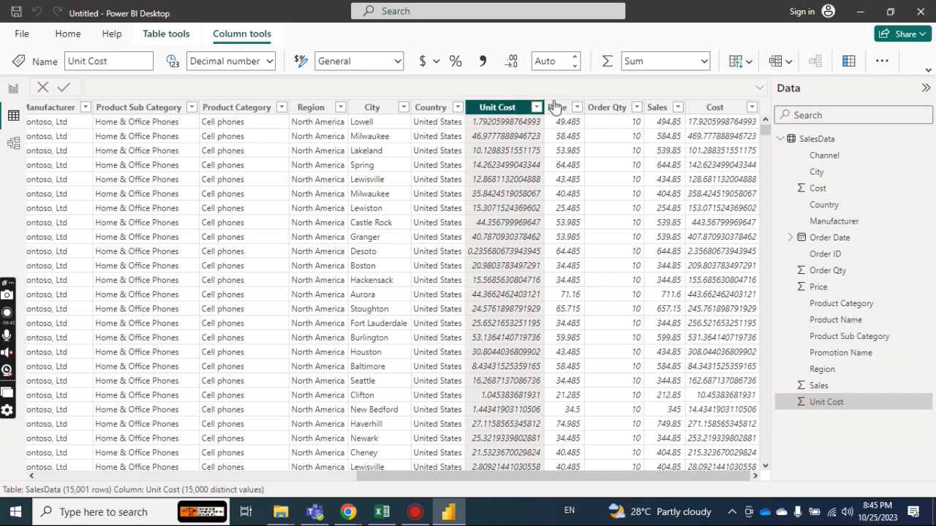
pyautogui.click(703, 63)
pyautogui.click(656, 85)
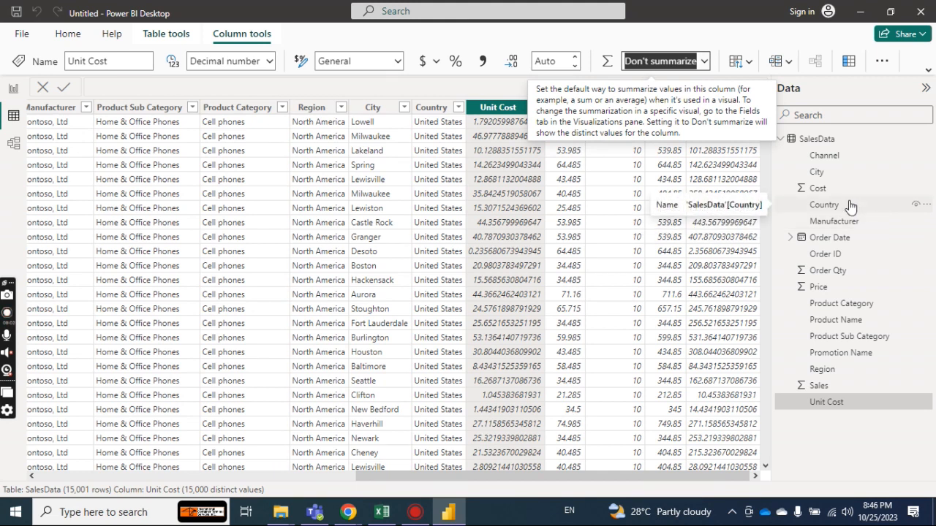
# Check the summarization, format and data type options available for the Country column of SalesData.
pyautogui.click(849, 207)
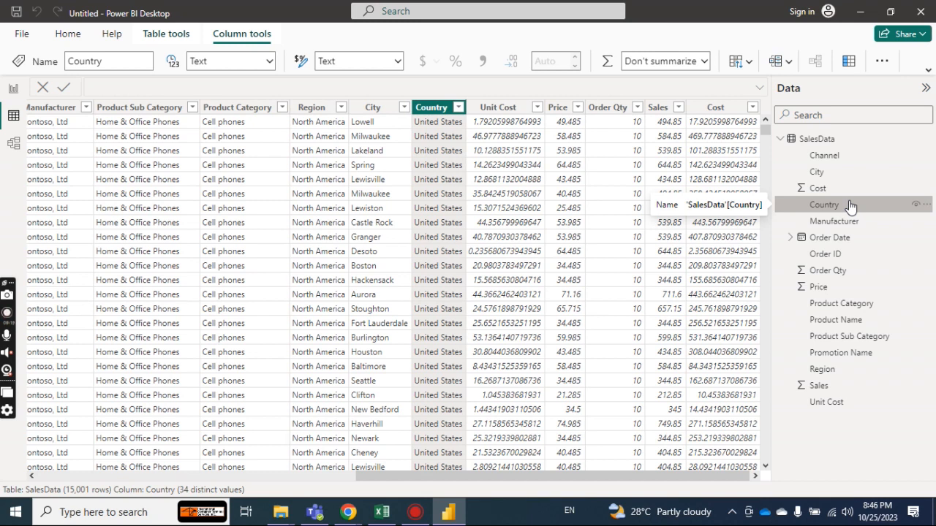
pyautogui.click(706, 63)
pyautogui.click(706, 63)
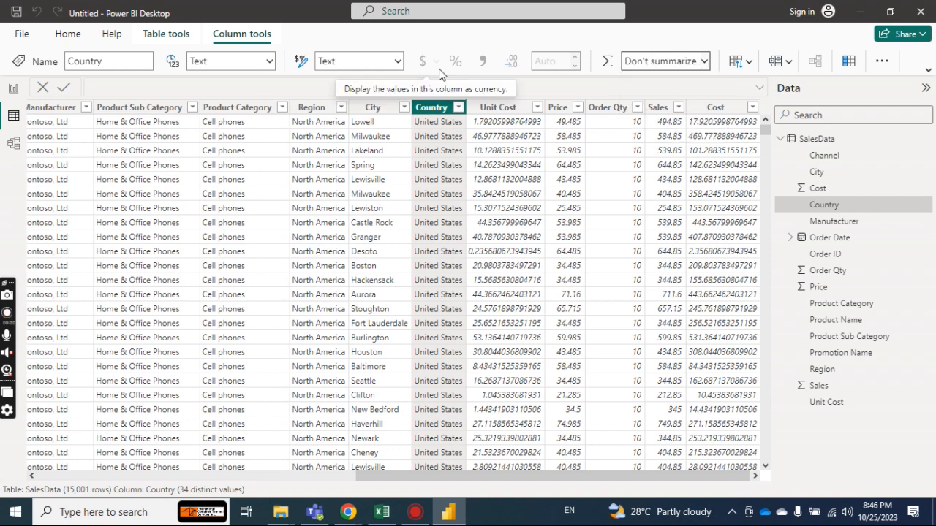
pyautogui.click(398, 63)
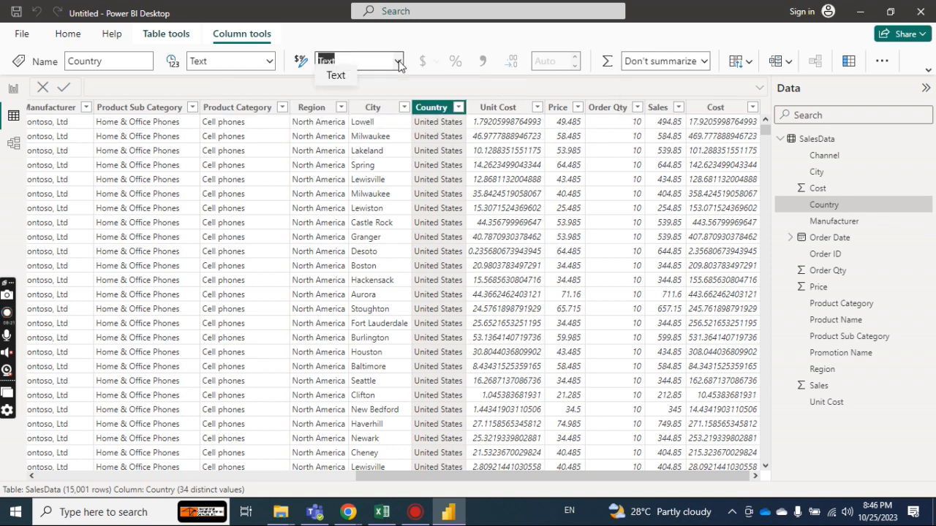
pyautogui.click(399, 63)
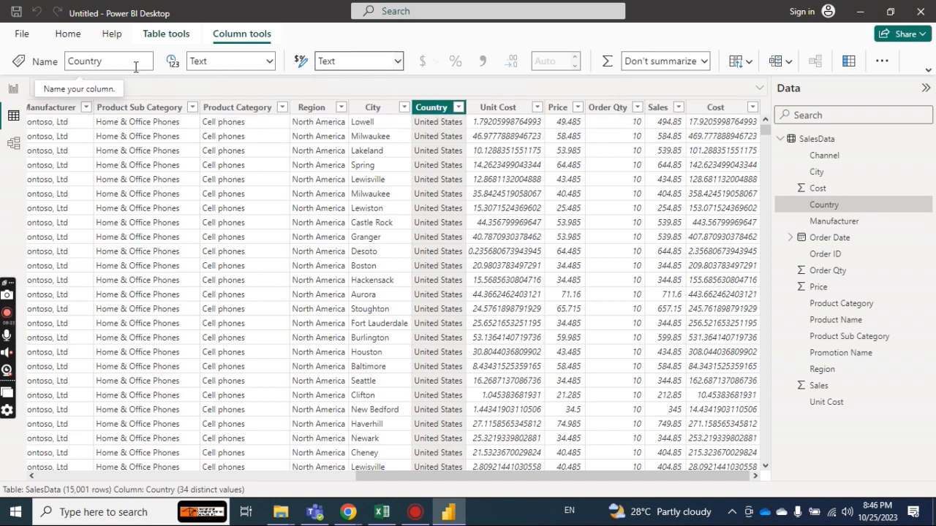
pyautogui.click(268, 63)
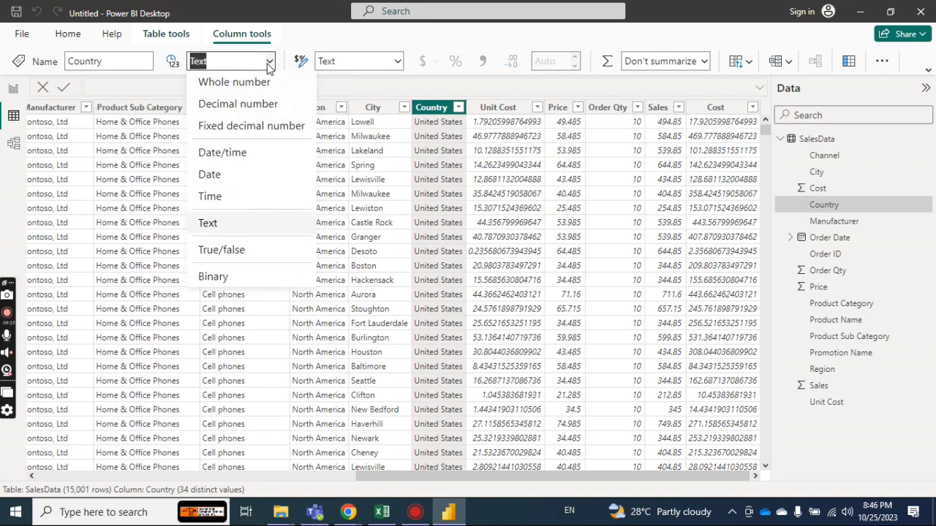
pyautogui.click(267, 62)
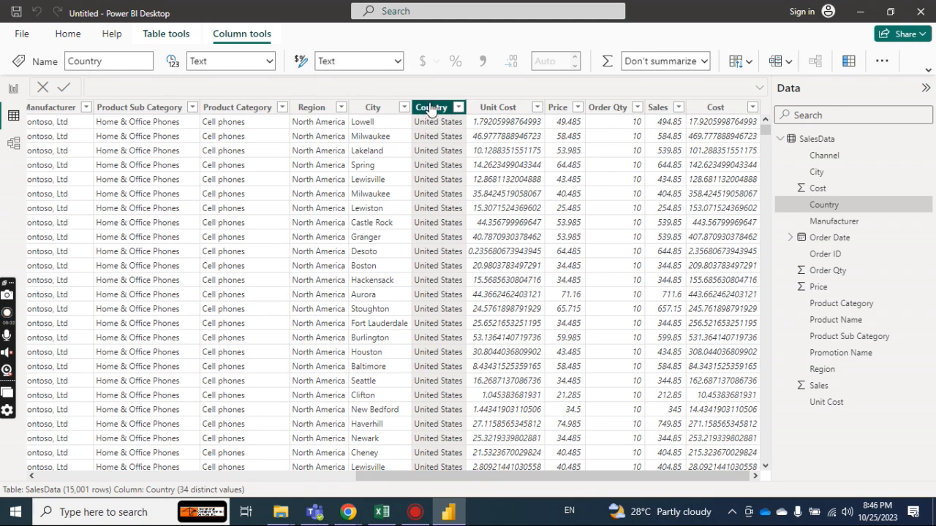
pyautogui.click(705, 62)
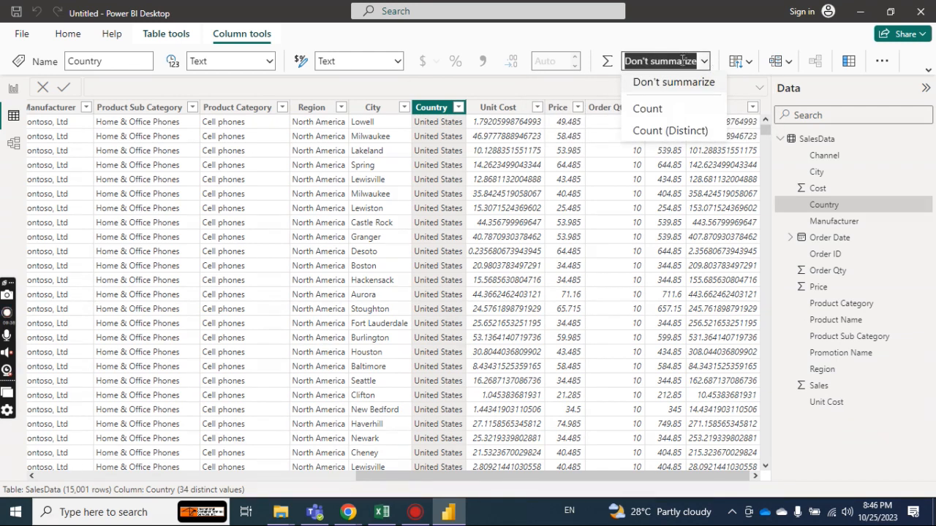
pyautogui.click(496, 183)
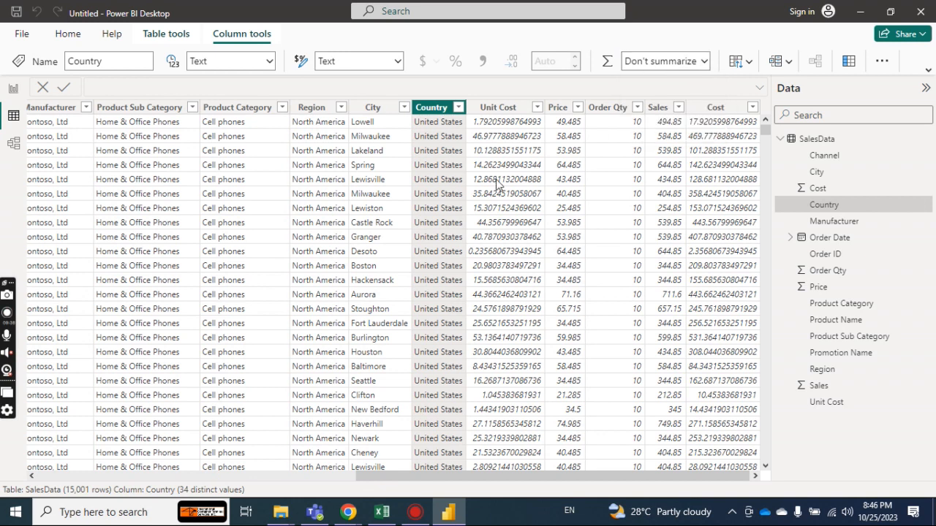
# Select the Country column again and look through its format choices, data types and column commands for a data category setting.
pyautogui.click(496, 183)
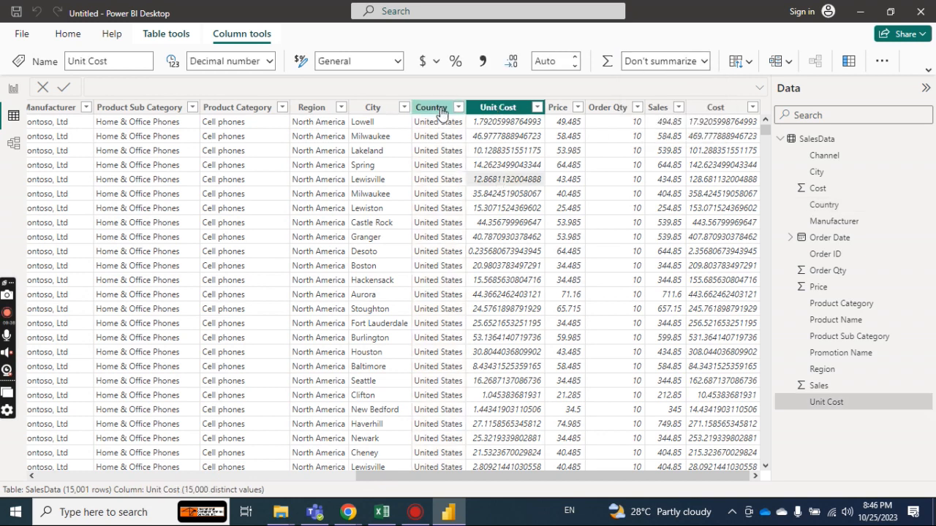
pyautogui.click(439, 109)
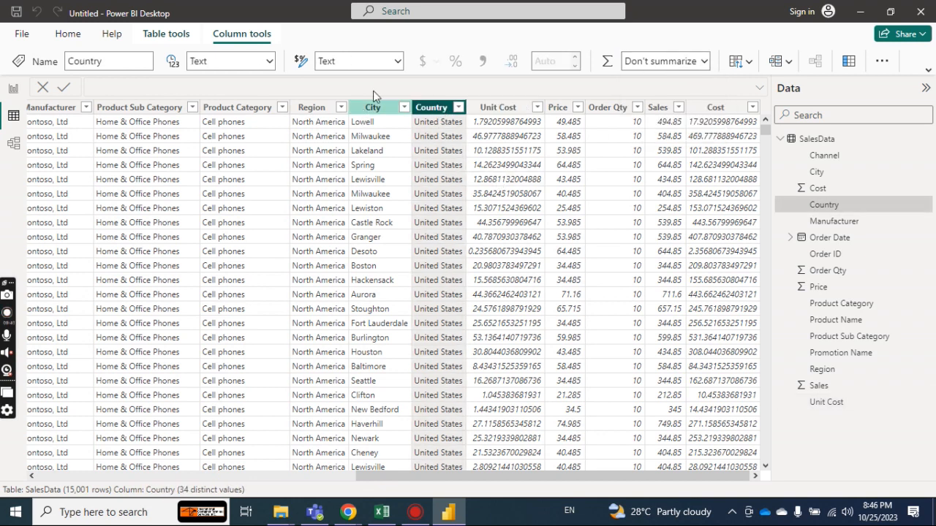
pyautogui.click(398, 62)
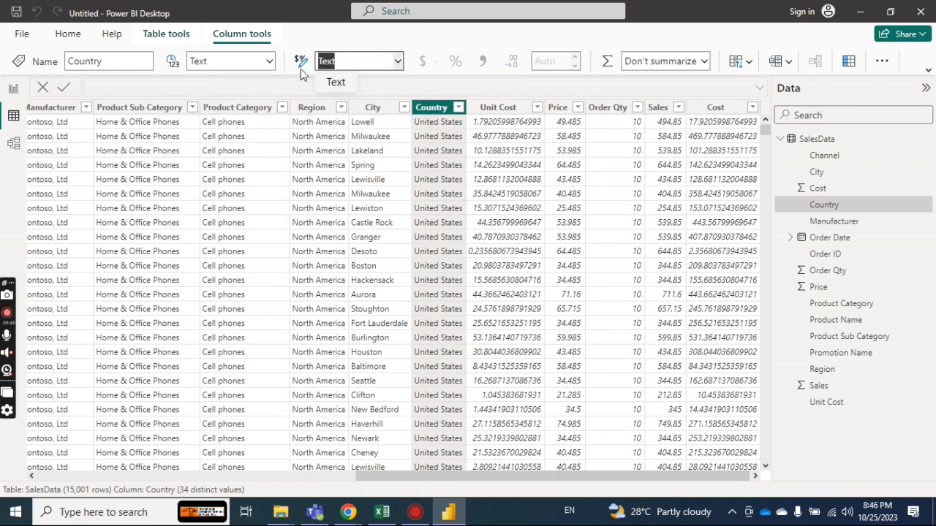
pyautogui.click(271, 61)
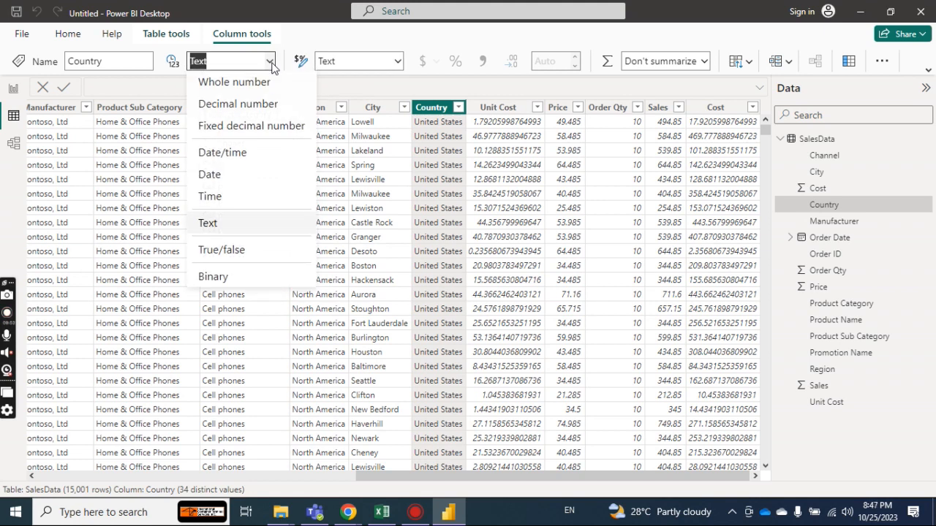
pyautogui.click(270, 65)
pyautogui.rightClick(437, 114)
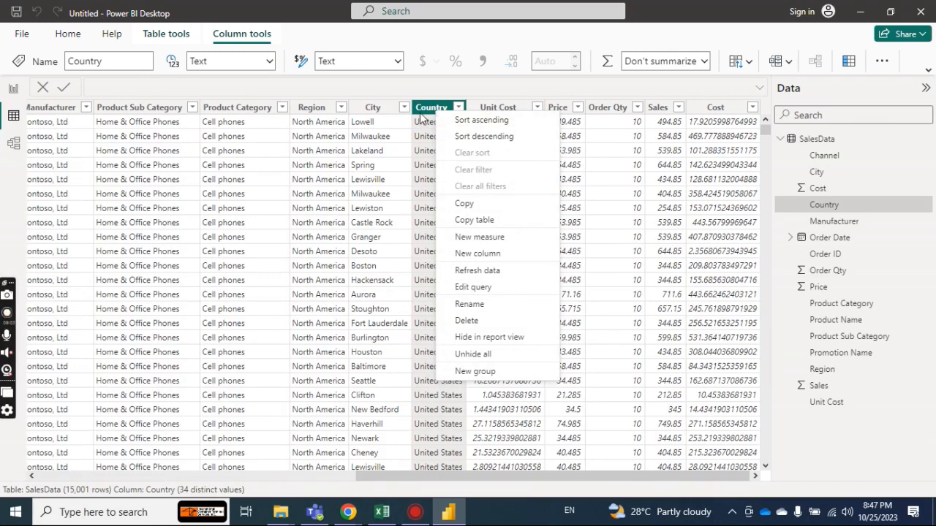
pyautogui.rightClick(424, 108)
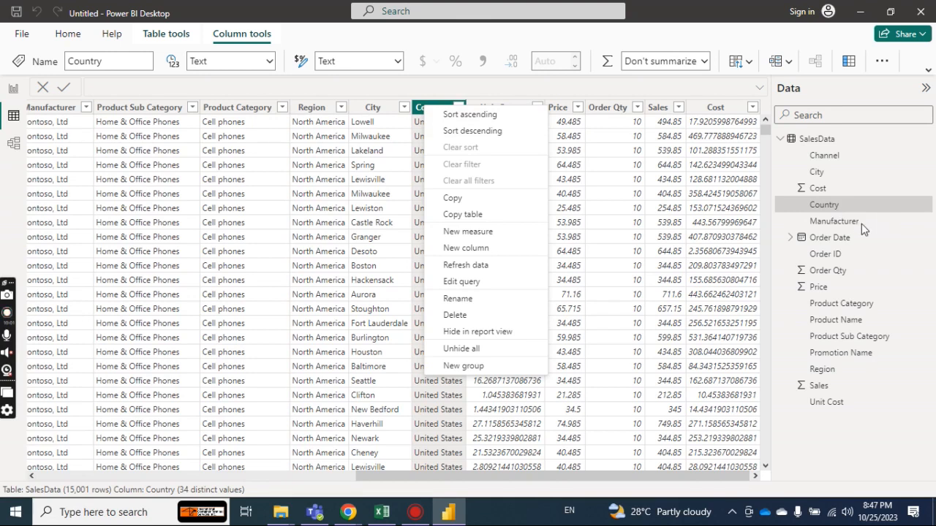
pyautogui.rightClick(840, 205)
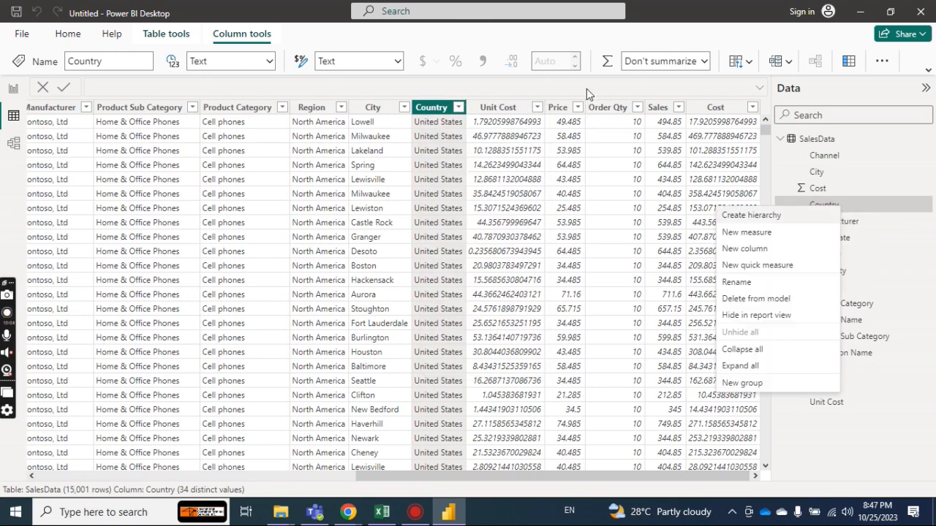
# Examine the City column's format, summarization and data group options.
pyautogui.click(378, 110)
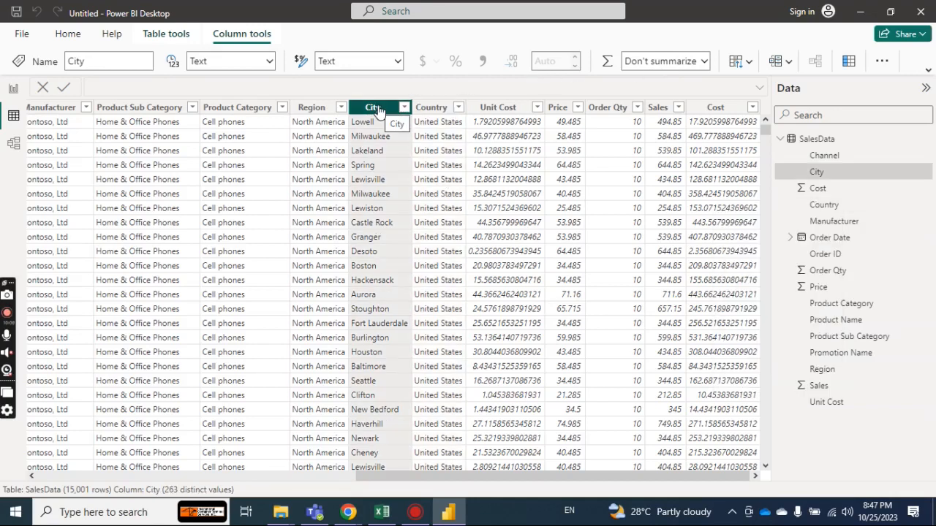
pyautogui.click(398, 62)
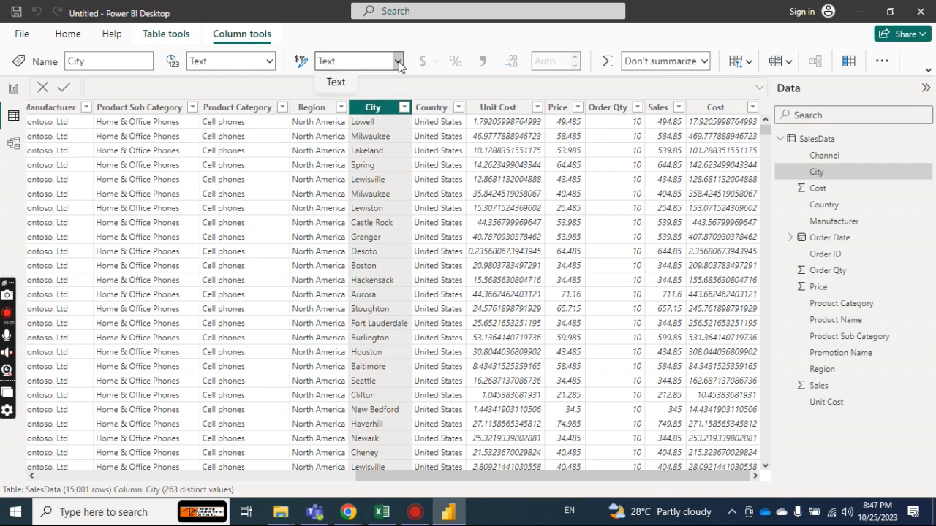
pyautogui.click(703, 61)
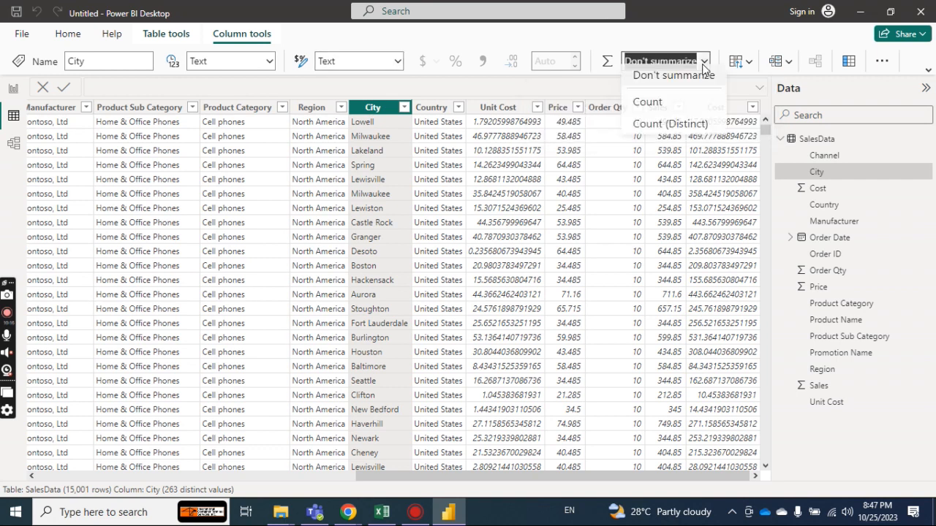
pyautogui.click(703, 64)
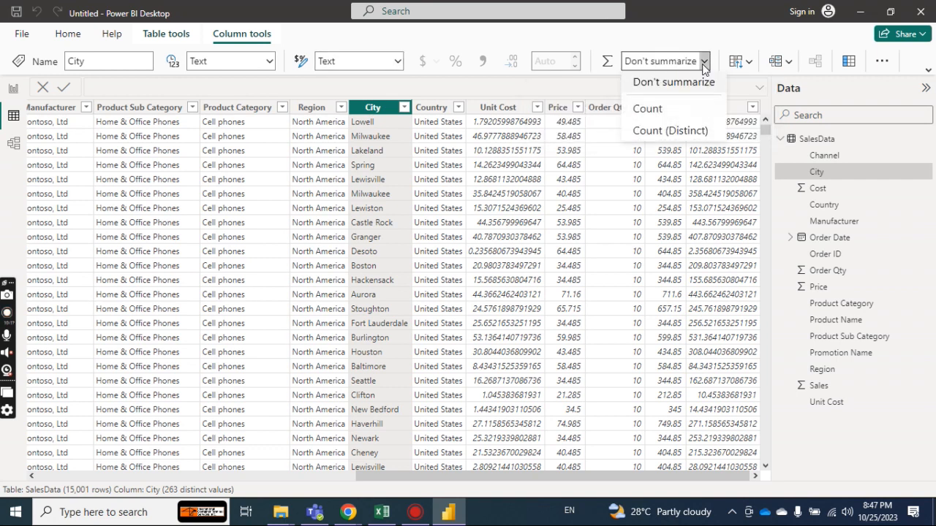
pyautogui.click(791, 64)
pyautogui.click(791, 65)
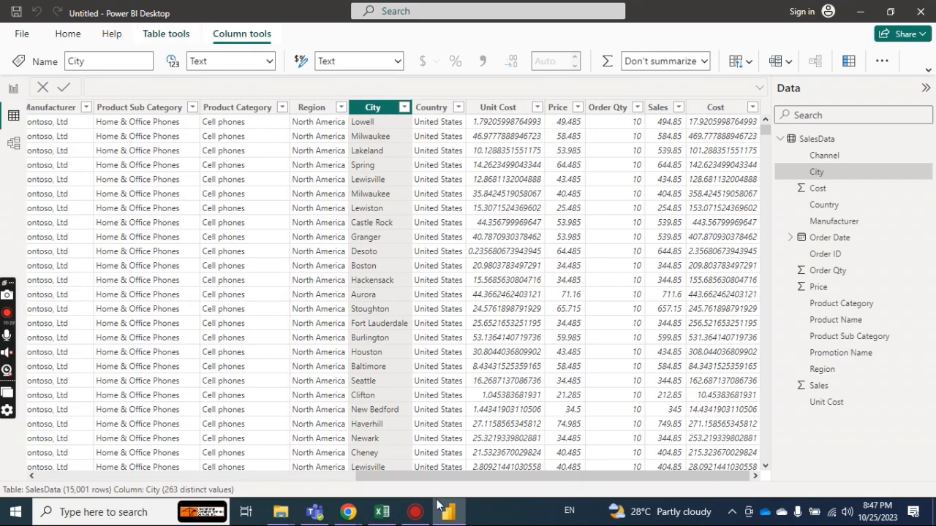
pyautogui.click(448, 514)
pyautogui.click(448, 515)
# Look through the general and table-level commands, and recheck the Country column's data type and format choices.
pyautogui.click(68, 34)
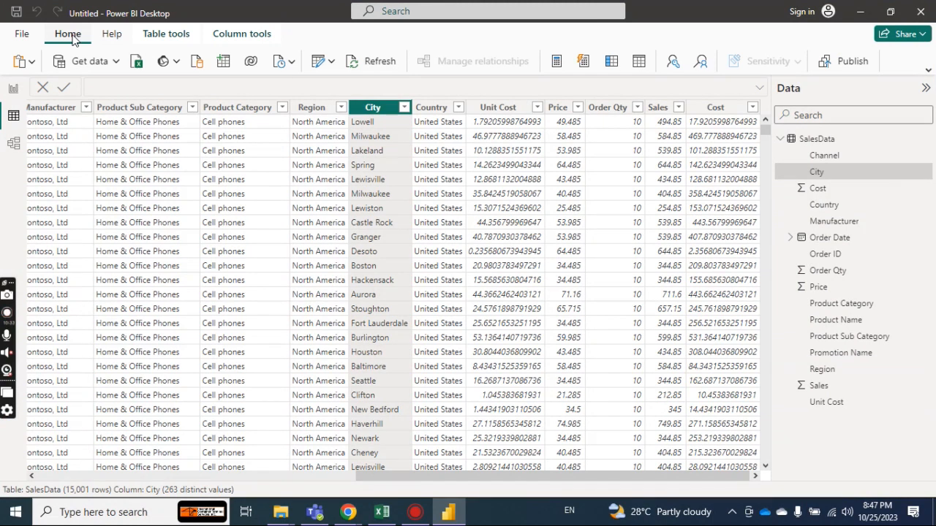
pyautogui.click(167, 34)
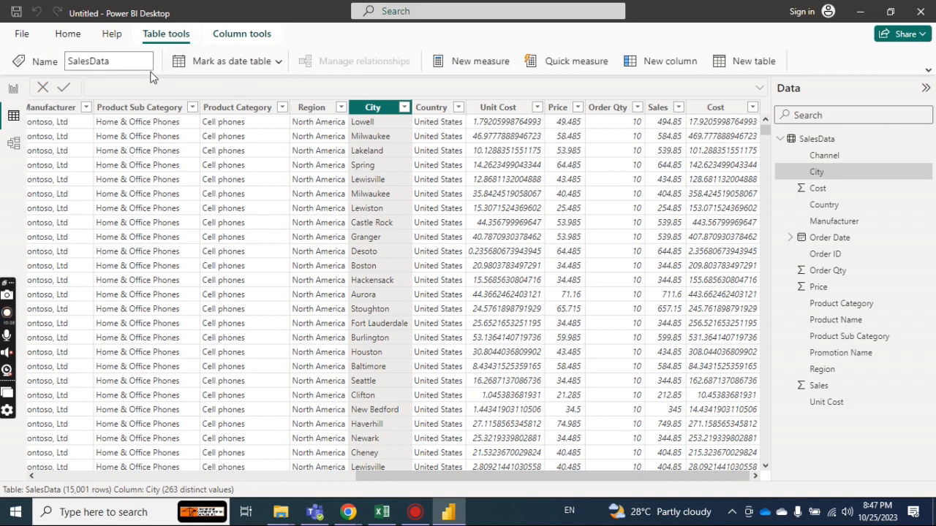
pyautogui.click(439, 107)
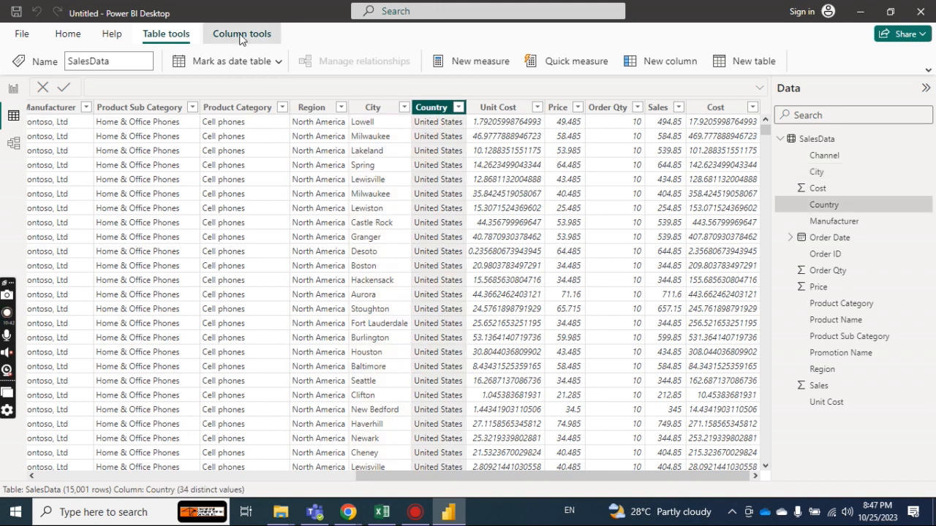
pyautogui.click(241, 37)
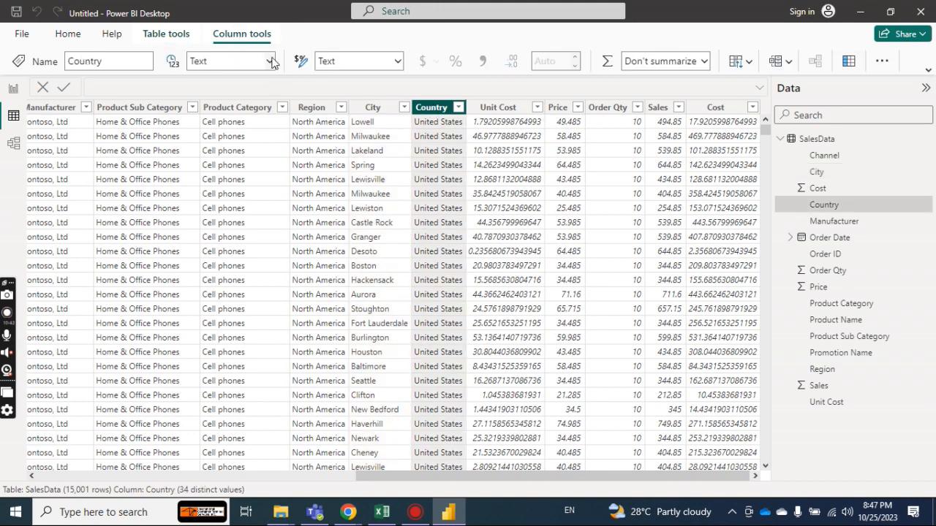
pyautogui.click(271, 62)
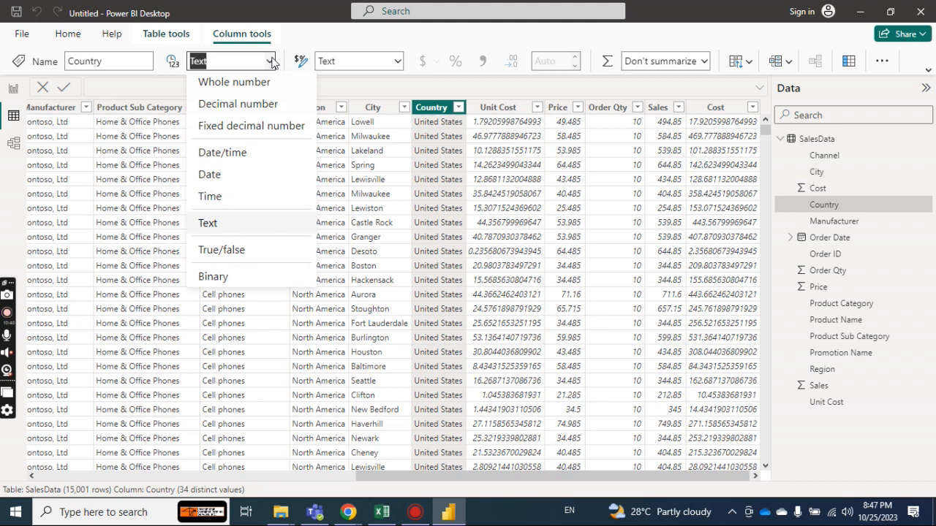
pyautogui.click(398, 65)
pyautogui.click(398, 64)
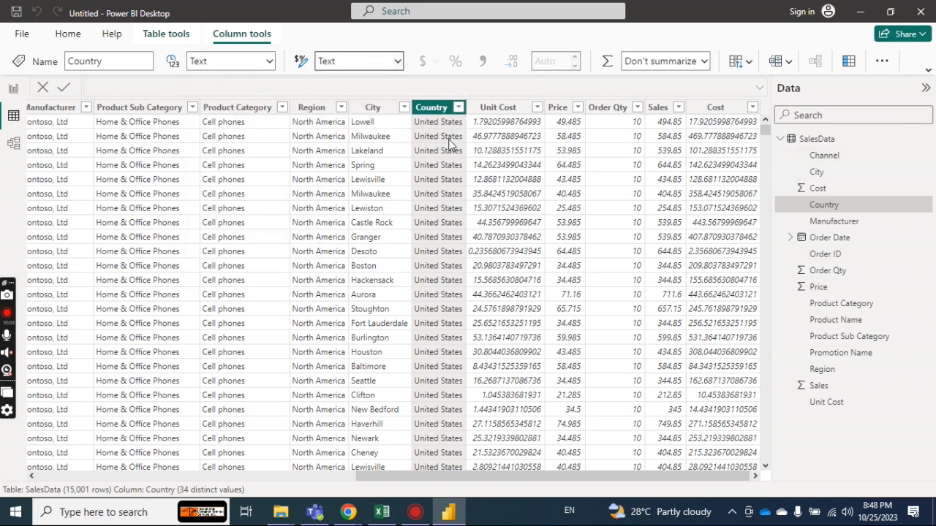
# Start saving the report as a .pbix file and browse to Desktop > Freelancing Project > Power BI Training > Session No. 2.
pyautogui.click(17, 15)
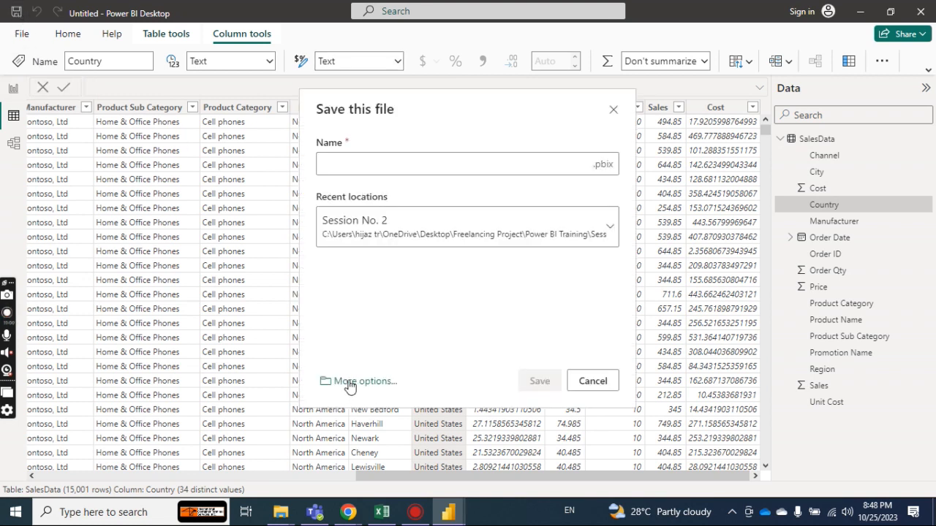
pyautogui.click(349, 383)
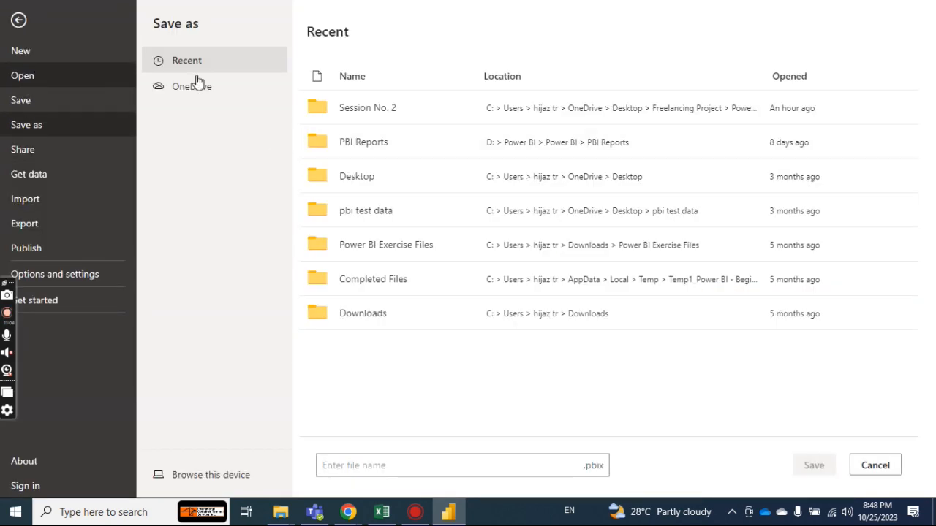
pyautogui.click(228, 474)
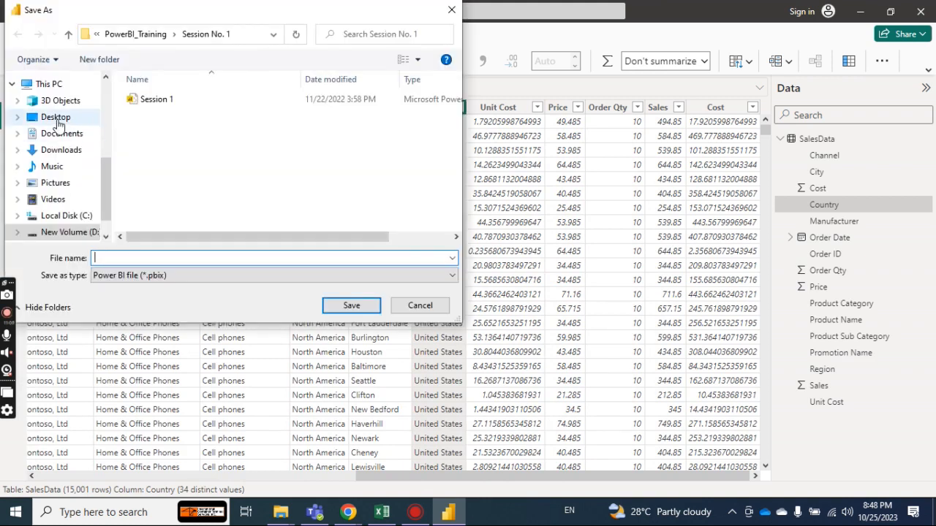
pyautogui.click(61, 117)
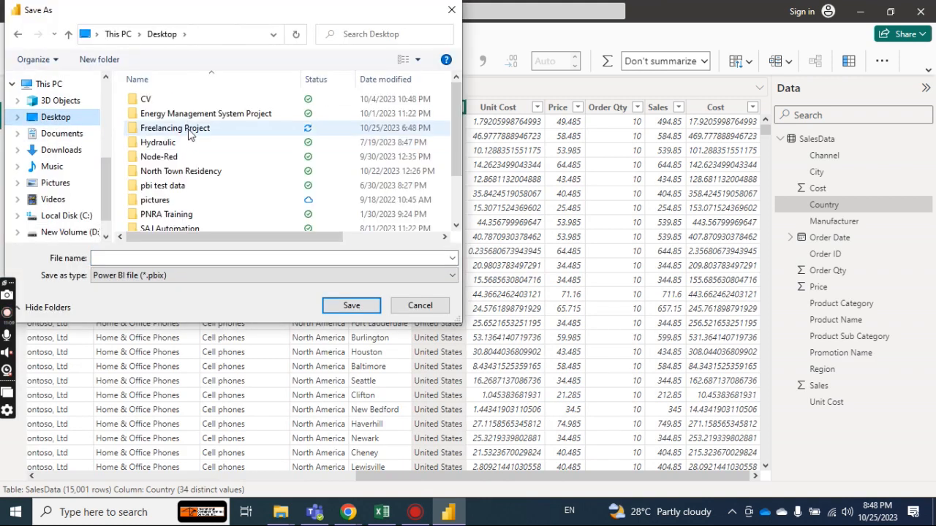
pyautogui.doubleClick(188, 128)
pyautogui.moveTo(454, 106); pyautogui.dragTo(444, 168)
pyautogui.click(189, 192)
pyautogui.doubleClick(189, 193)
pyautogui.click(177, 102)
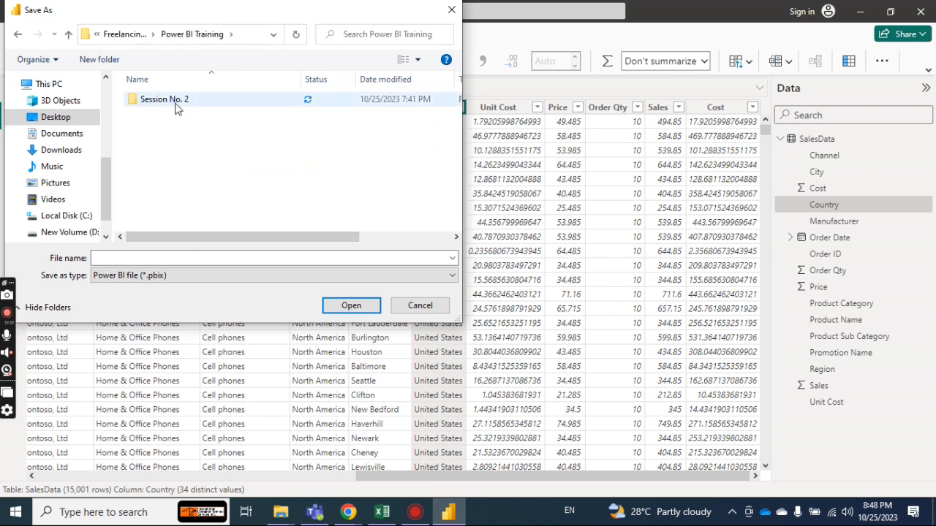
pyautogui.press('Return')
# Save the report under the file name Session-3 as a Power BI file in the Session No. 2 folder.
pyautogui.click(168, 258)
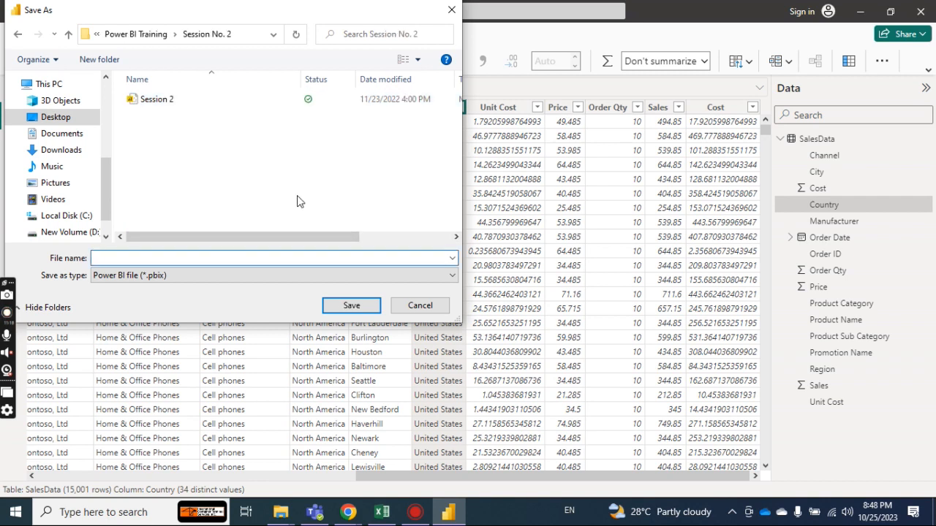
pyautogui.write('Sessio')
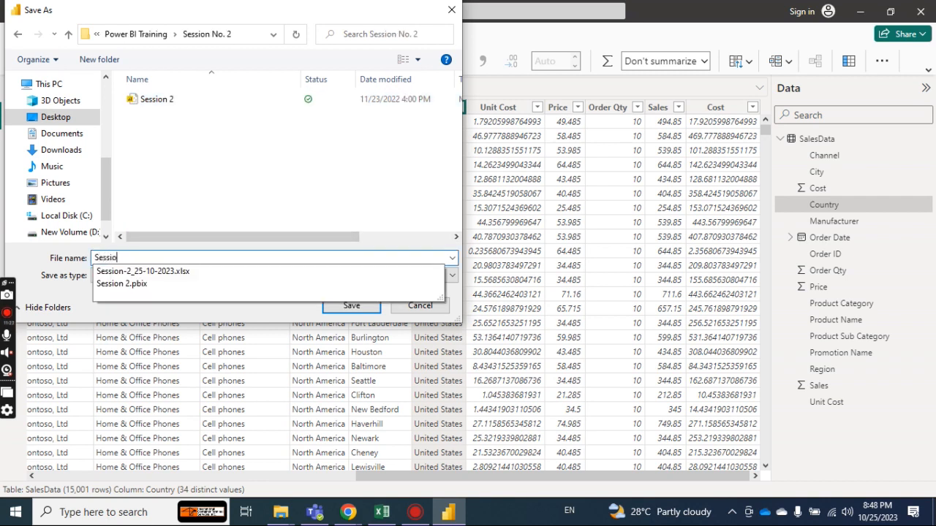
pyautogui.write('n-3')
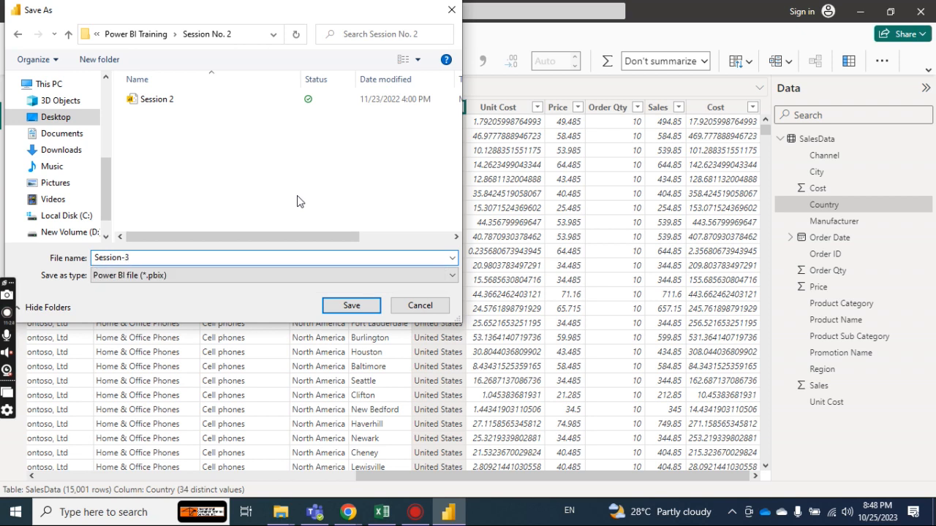
pyautogui.click(351, 306)
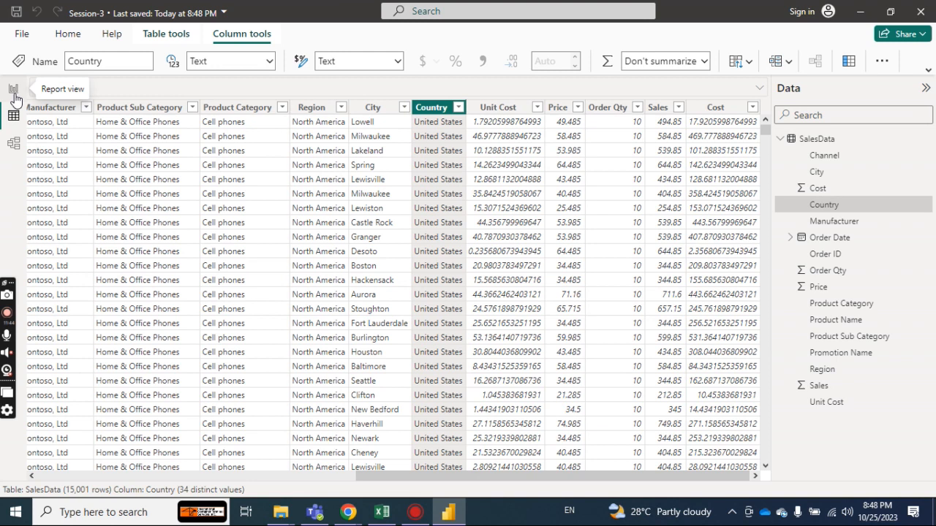
# Check the topic list in the Session-2_25-10-2023 Excel workbook and look over the report and table views in Power BI.
pyautogui.click(382, 513)
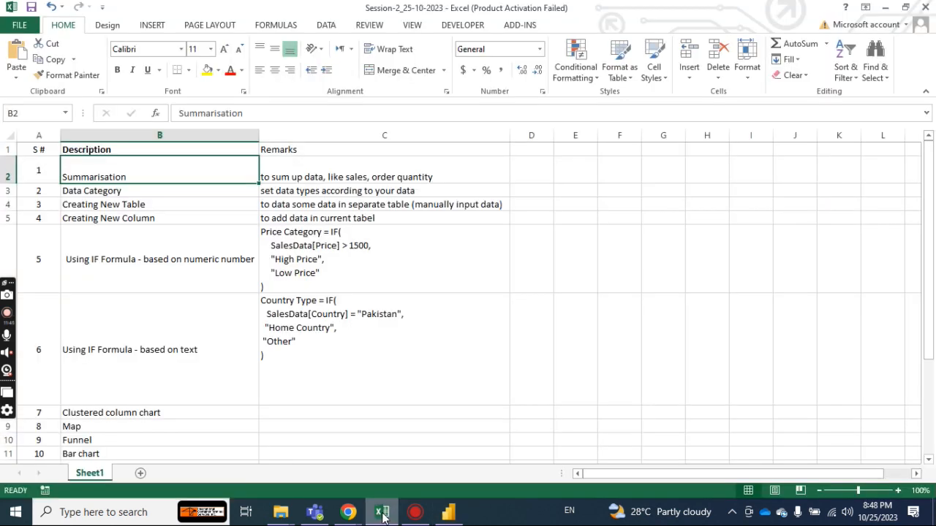
pyautogui.click(382, 514)
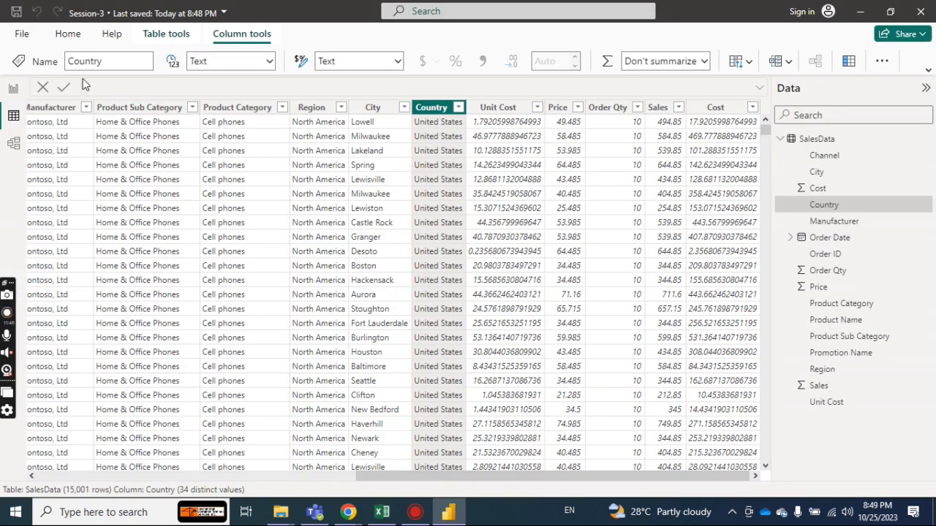
pyautogui.click(15, 91)
pyautogui.click(382, 514)
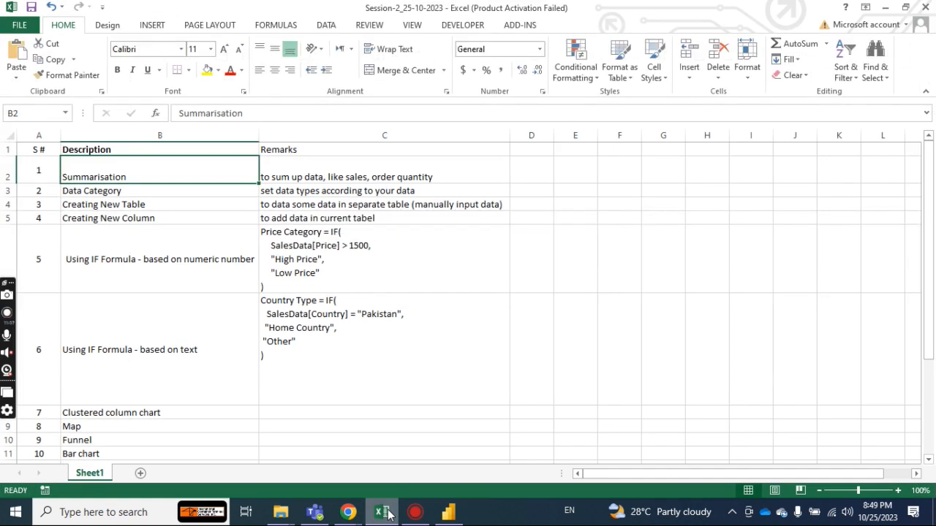
pyautogui.click(382, 514)
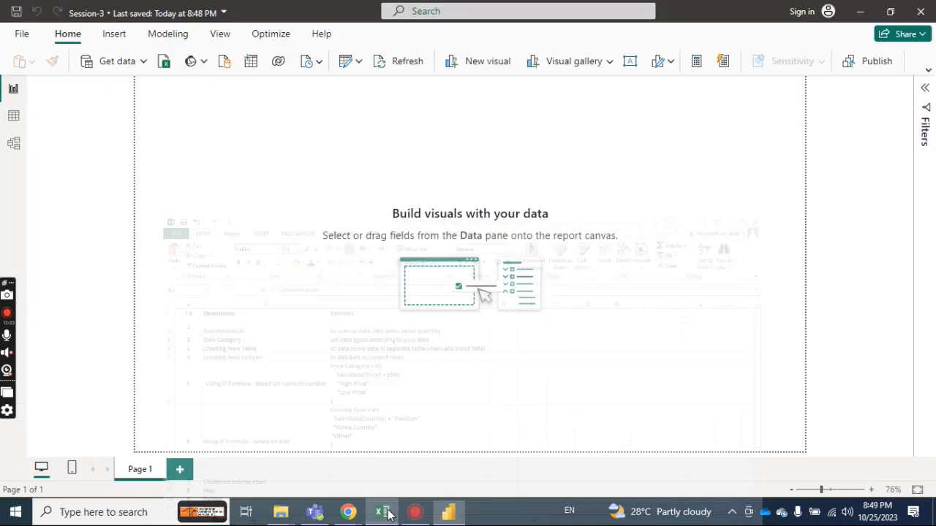
pyautogui.click(12, 119)
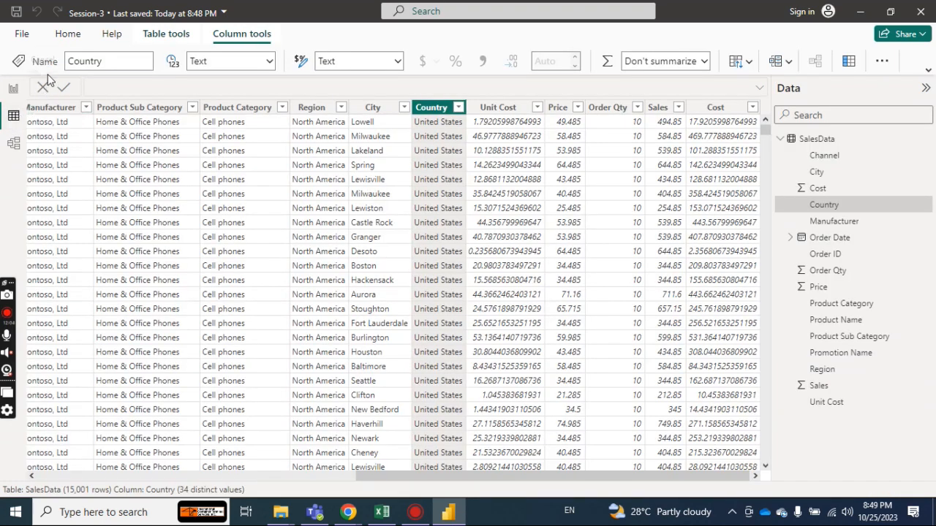
pyautogui.click(10, 90)
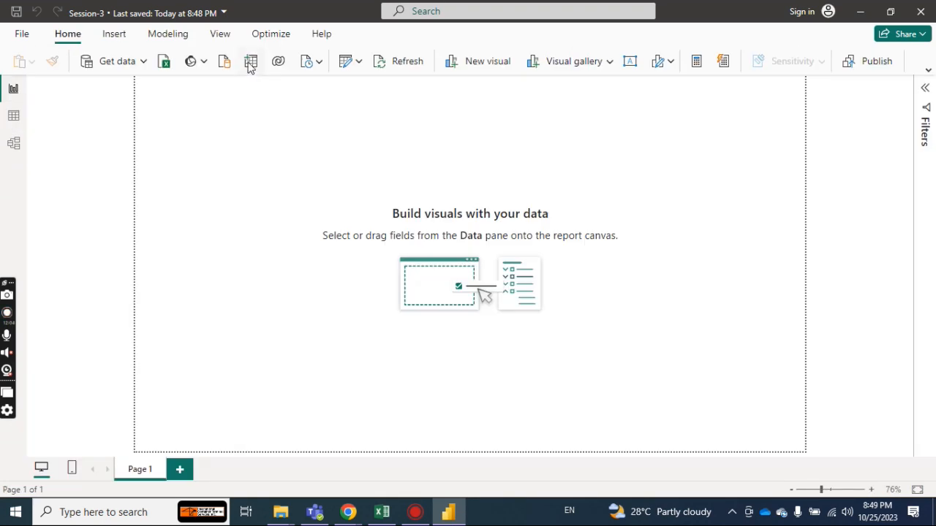
# Open SalesData in the Power Query Editor and examine the transform and column-adding commands.
pyautogui.click(347, 63)
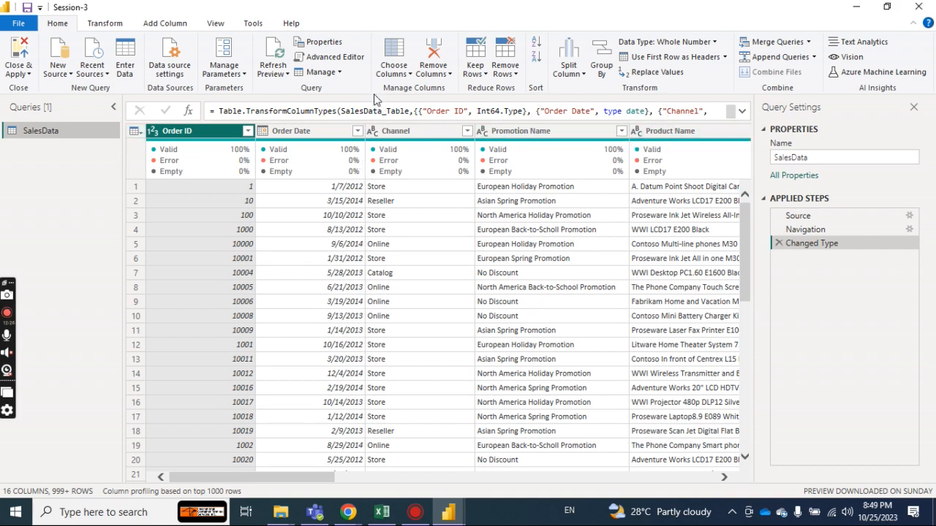
pyautogui.click(174, 28)
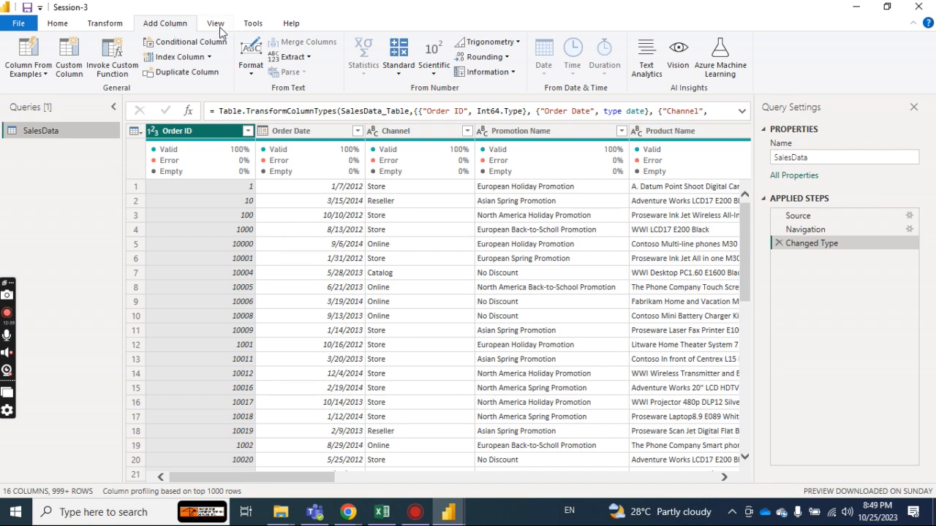
pyautogui.click(109, 29)
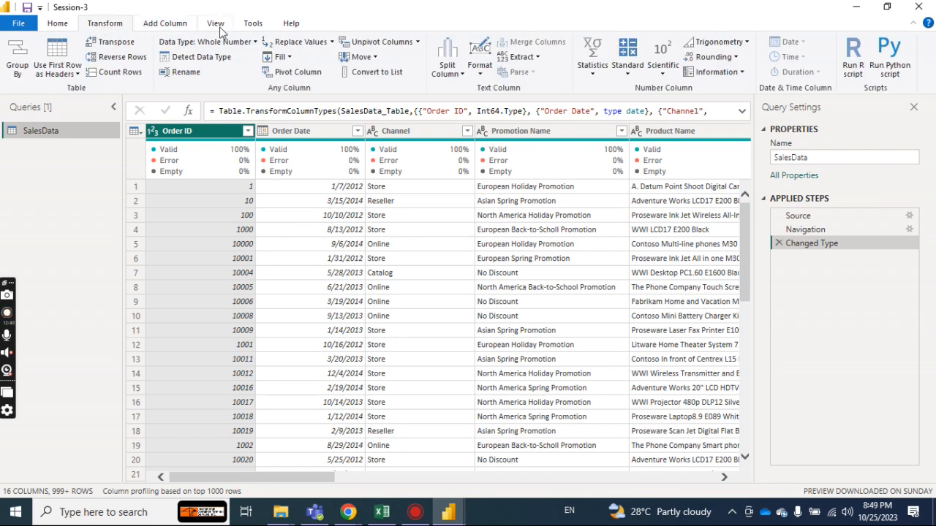
pyautogui.click(165, 29)
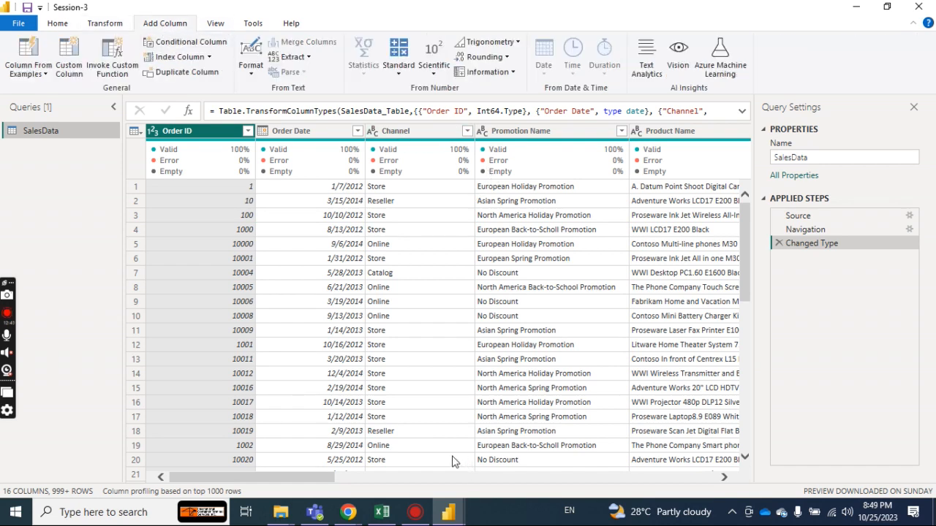
# Examine the data type choices for the Region column, and close the Power Query Editor to return to the report.
pyautogui.moveTo(330, 478); pyautogui.dragTo(559, 478)
pyautogui.click(385, 135)
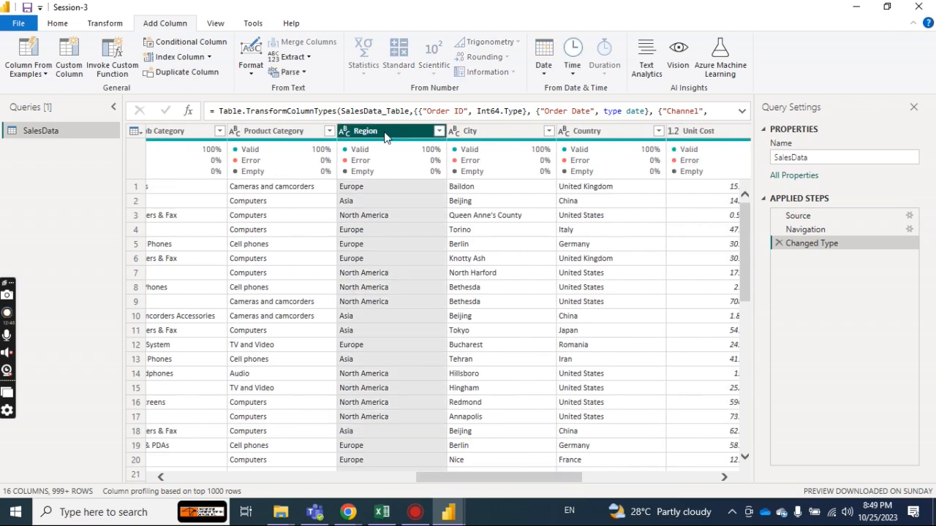
pyautogui.rightClick(385, 136)
pyautogui.moveTo(478, 265)
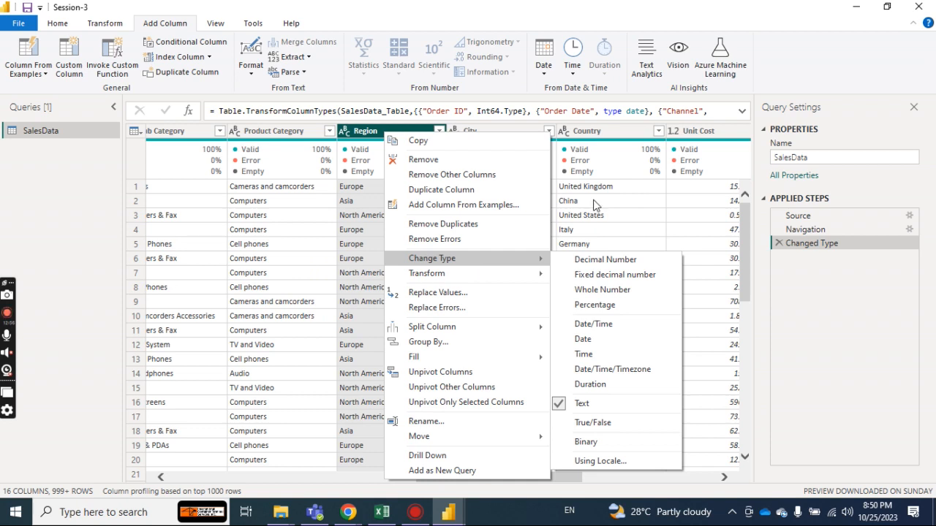
pyautogui.click(654, 324)
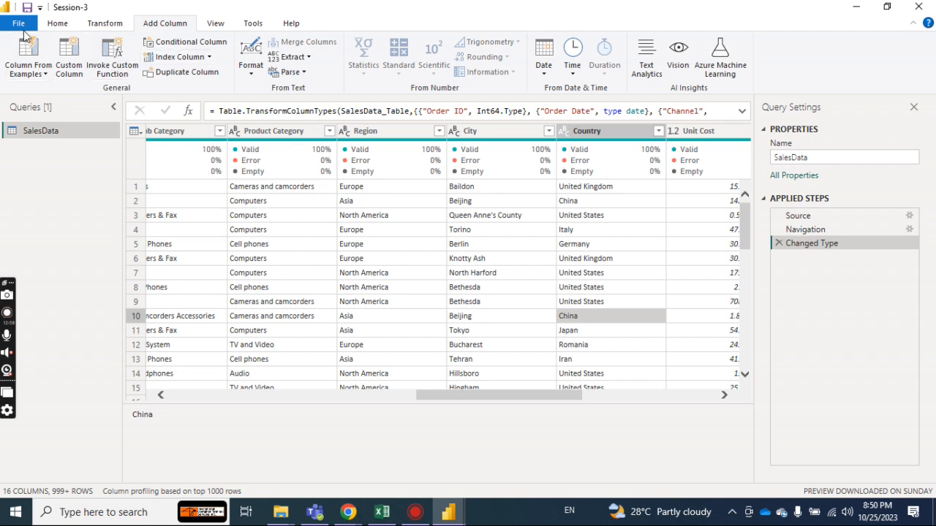
pyautogui.click(51, 26)
pyautogui.click(28, 51)
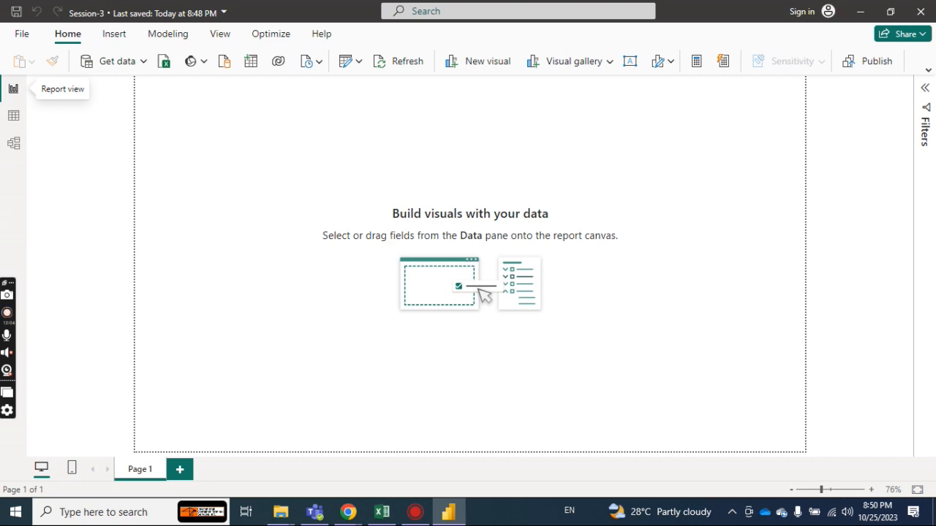
# Show the SalesData table with its field list collapsed, and create a new calculated table, trying Country as its definition.
pyautogui.click(12, 119)
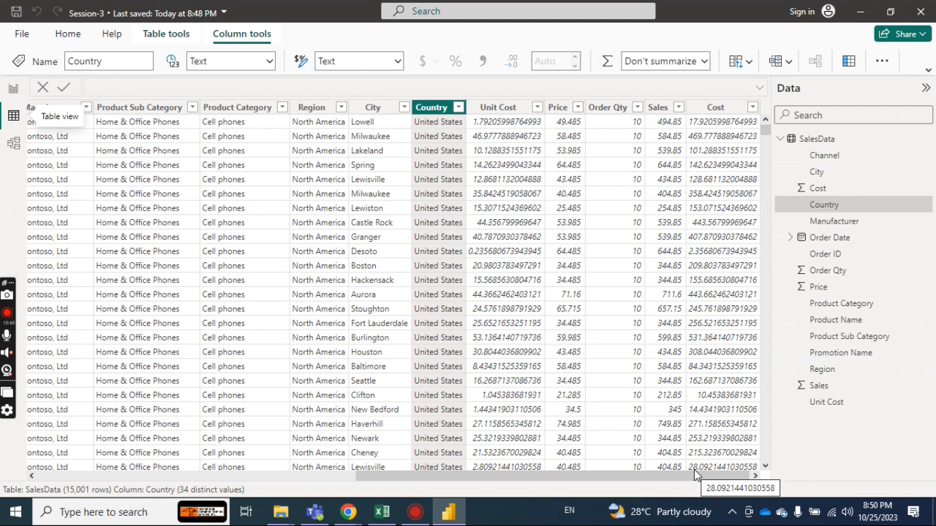
pyautogui.click(780, 140)
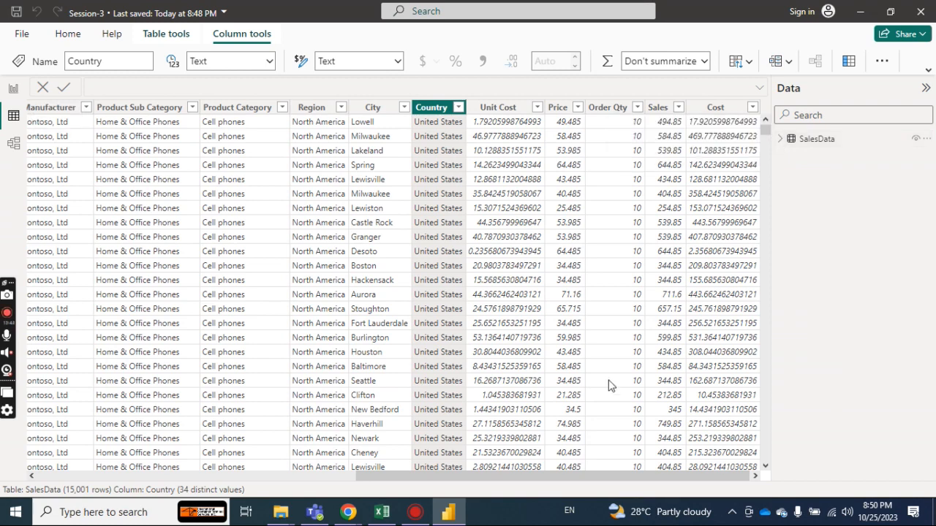
pyautogui.moveTo(592, 476); pyautogui.dragTo(212, 489)
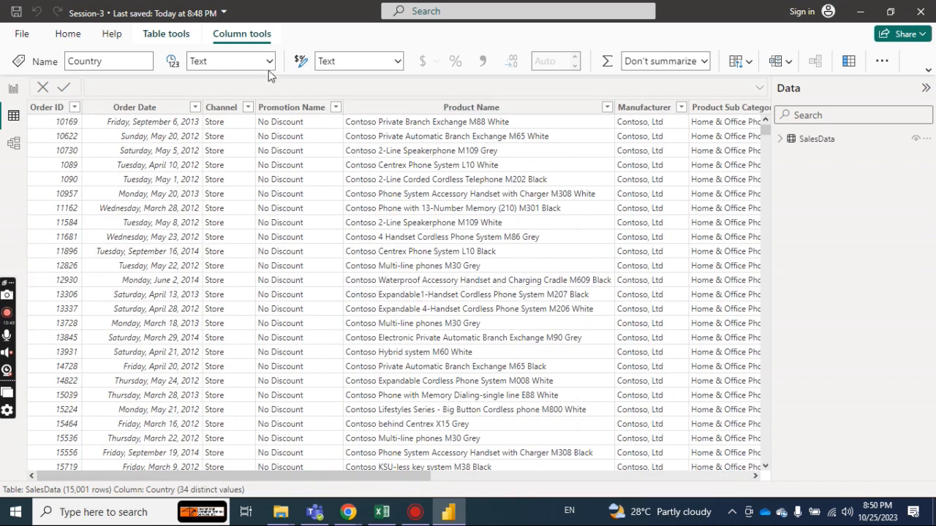
pyautogui.click(166, 34)
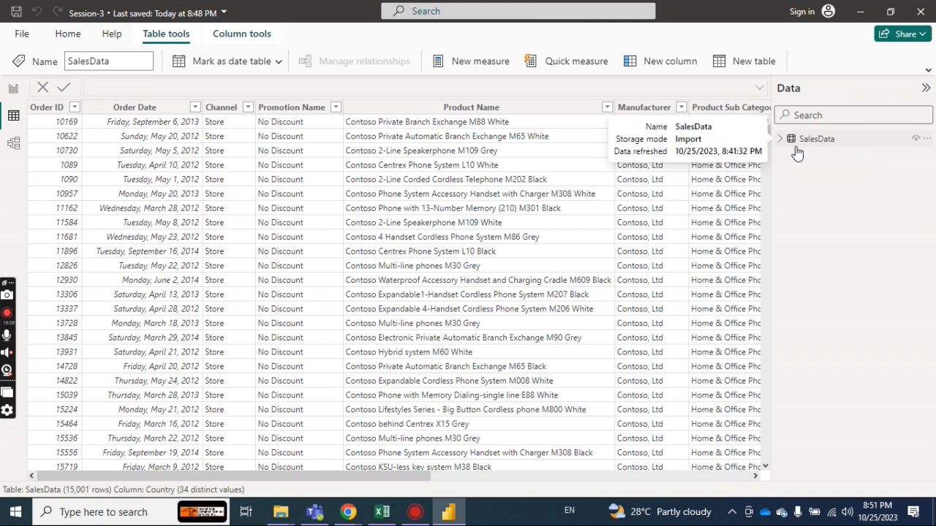
pyautogui.click(746, 63)
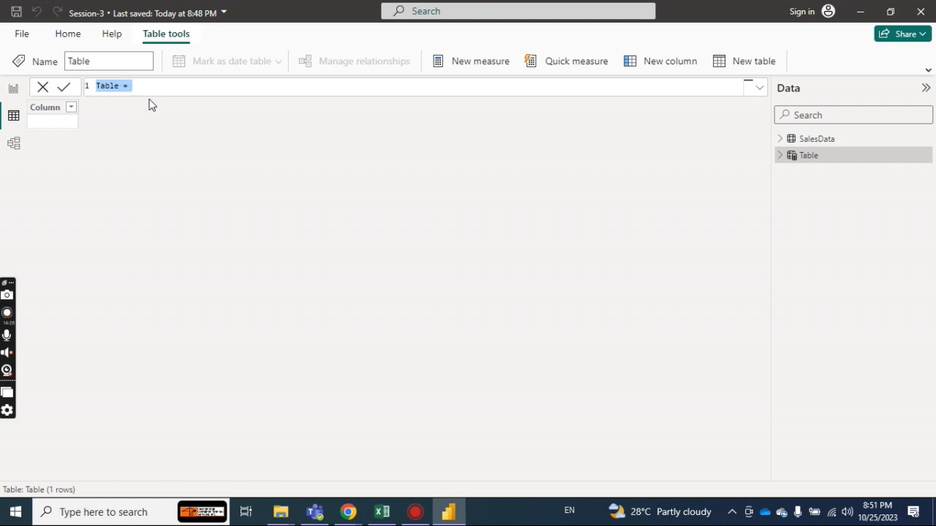
pyautogui.write('Country')
pyautogui.press('Return')
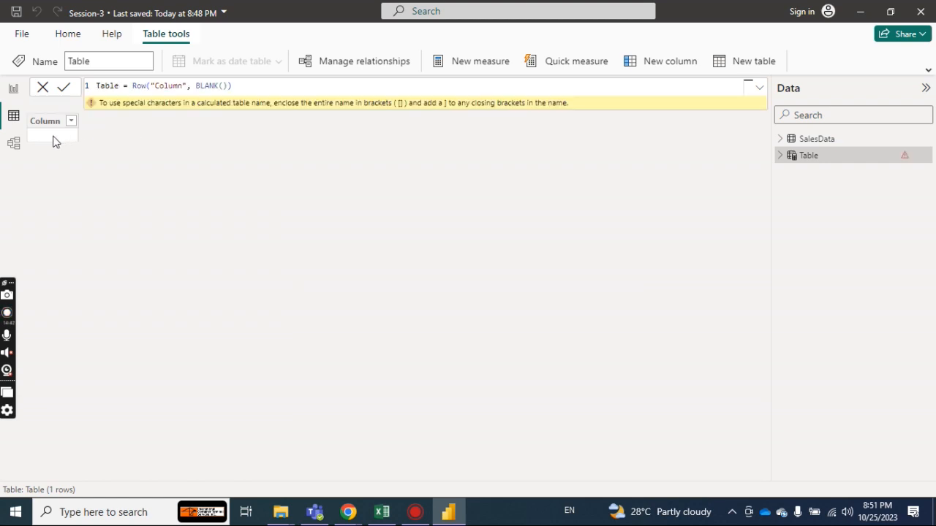
# Select the new table's column and remove the Row("Column", BLANK()) expression from the table formula.
pyautogui.click(59, 123)
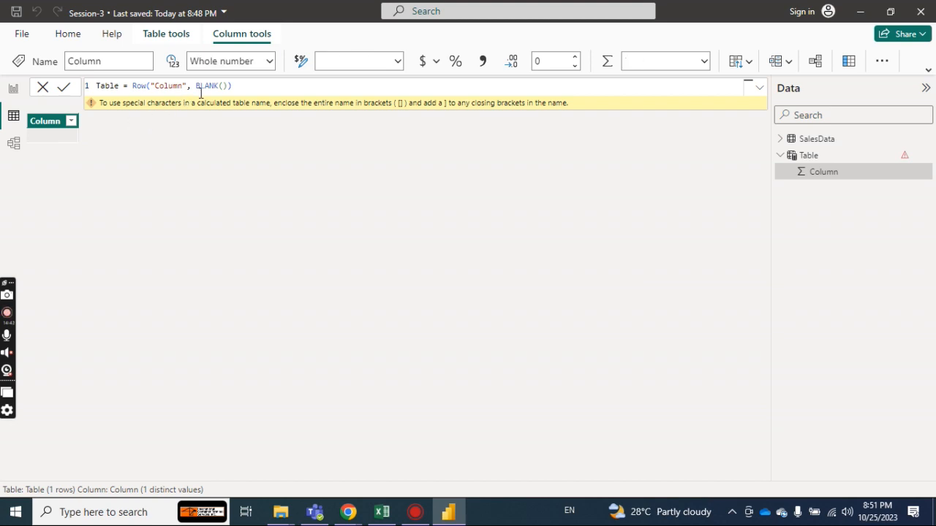
pyautogui.click(251, 85)
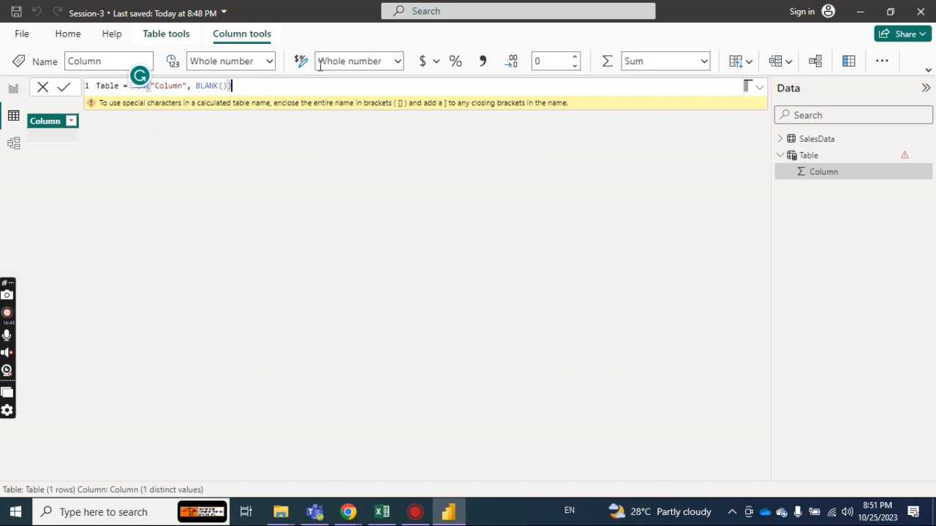
pyautogui.press('BackSpace')
pyautogui.press('BackSpace')
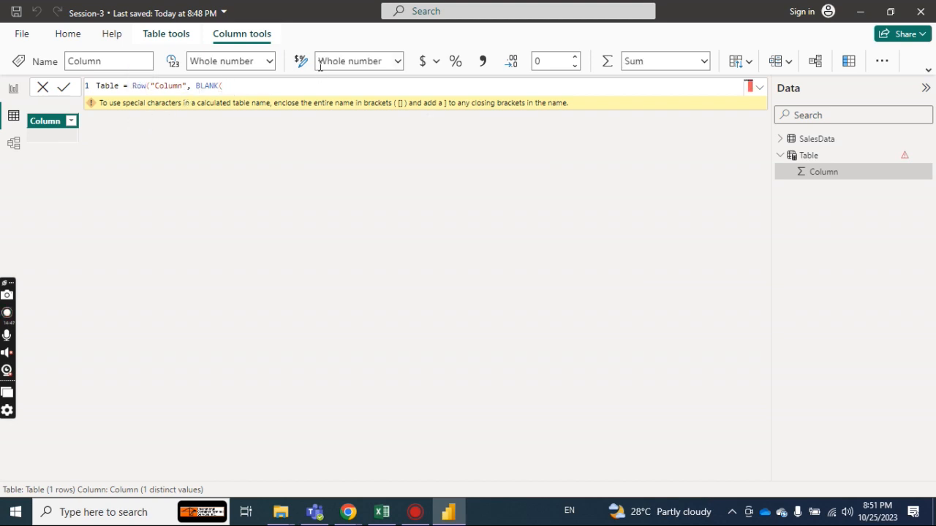
pyautogui.press('BackSpace')
pyautogui.press('BackSpace')
pyautogui.press('BackSpace')
pyautogui.press('BackSpace')
pyautogui.press('BackSpace')
pyautogui.press('BackSpace')
pyautogui.press('BackSpace')
pyautogui.press('BackSpace')
pyautogui.press('BackSpace')
pyautogui.press('BackSpace')
pyautogui.press('BackSpace')
pyautogui.press('BackSpace')
pyautogui.press('BackSpace')
pyautogui.press('BackSpace')
pyautogui.press('BackSpace')
pyautogui.press('BackSpace')
pyautogui.press('BackSpace')
pyautogui.press('BackSpace')
pyautogui.press('BackSpace')
pyautogui.press('BackSpace')
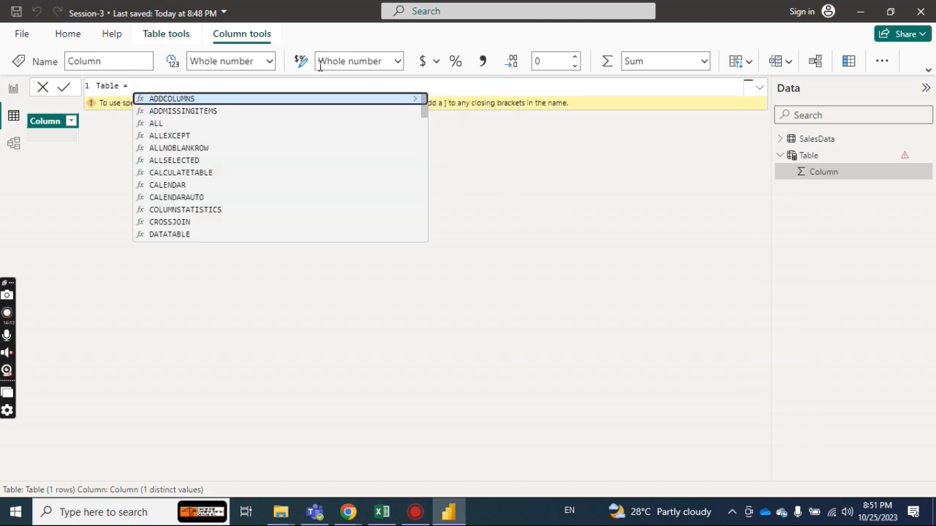
pyautogui.write('colu')
pyautogui.press('BackSpace')
pyautogui.press('BackSpace')
pyautogui.press('BackSpace')
pyautogui.press('BackSpace')
pyautogui.press('BackSpace')
pyautogui.press('BackSpace')
pyautogui.press('BackSpace')
pyautogui.press('BackSpace')
pyautogui.press('BackSpace')
pyautogui.press('BackSpace')
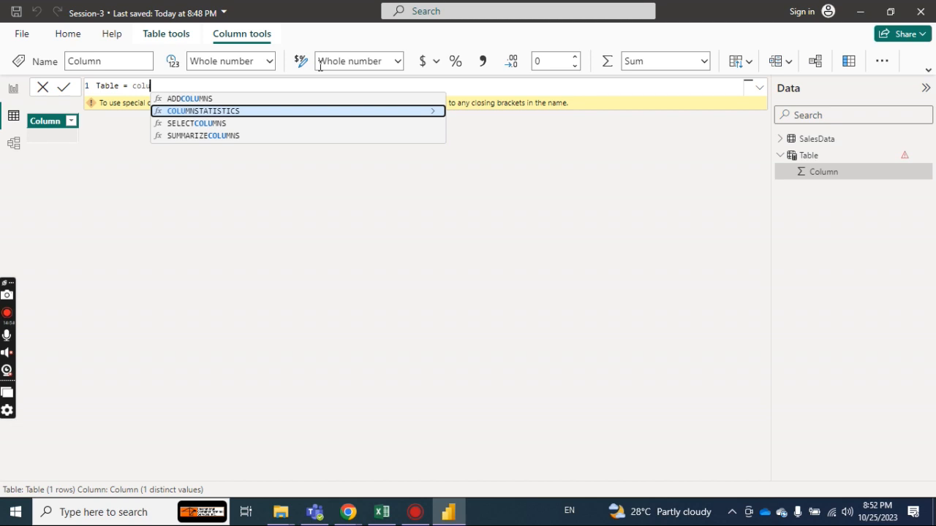
pyautogui.press('BackSpace')
pyautogui.press('BackSpace')
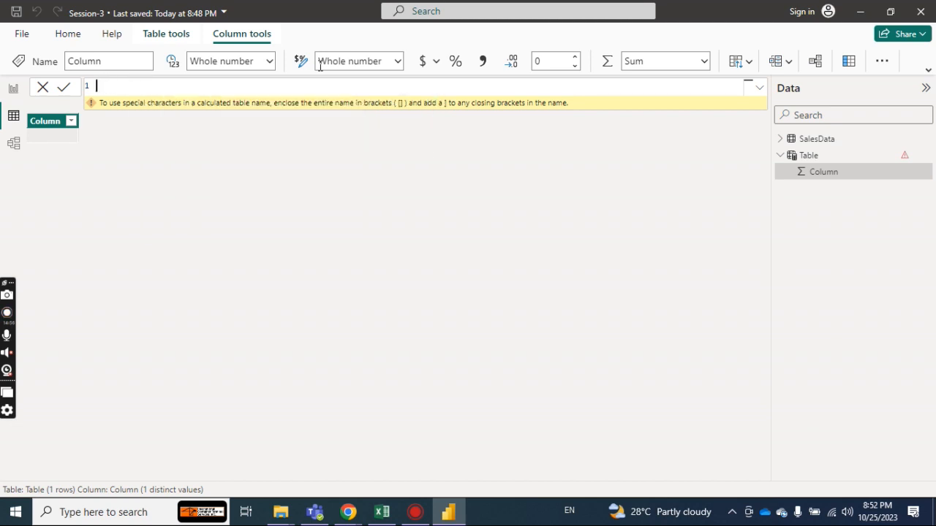
pyautogui.click(253, 227)
# Rename the new table's only column as Discount.
pyautogui.click(780, 157)
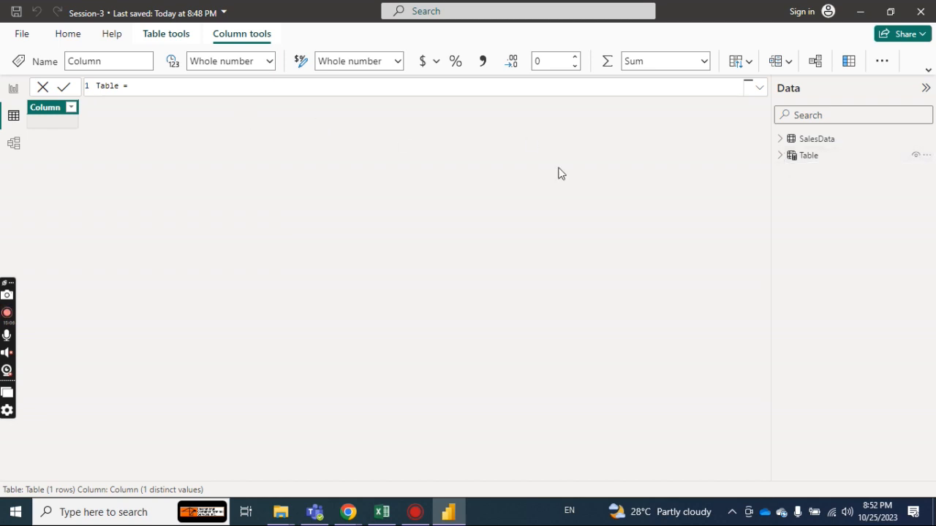
pyautogui.click(780, 155)
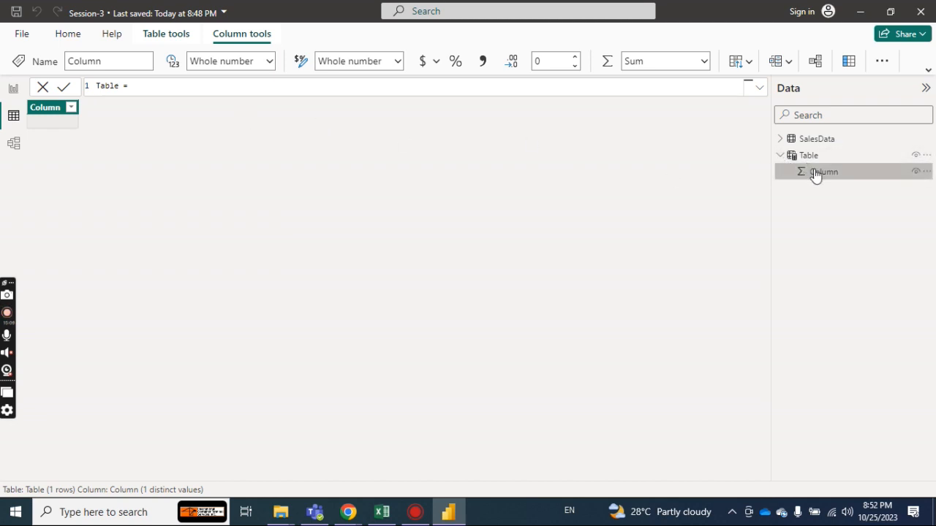
pyautogui.doubleClick(44, 108)
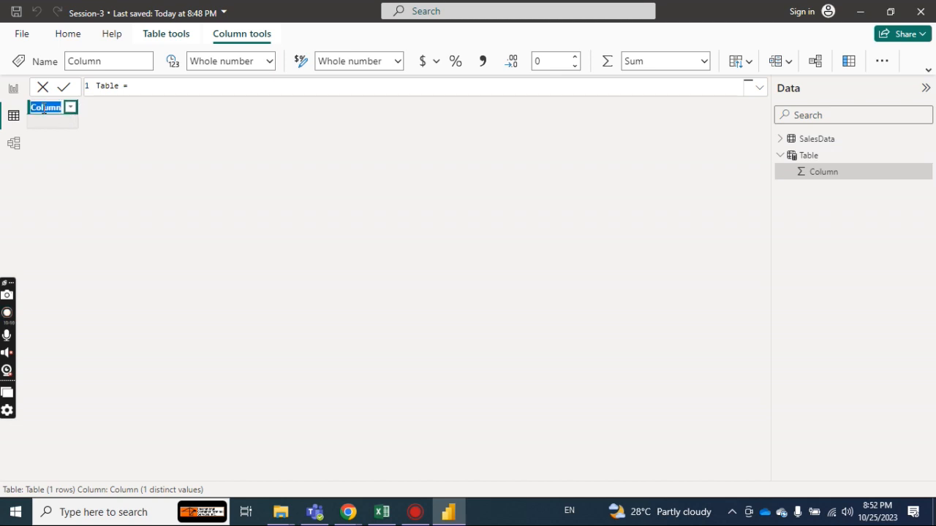
pyautogui.write('Discount')
pyautogui.press('Return')
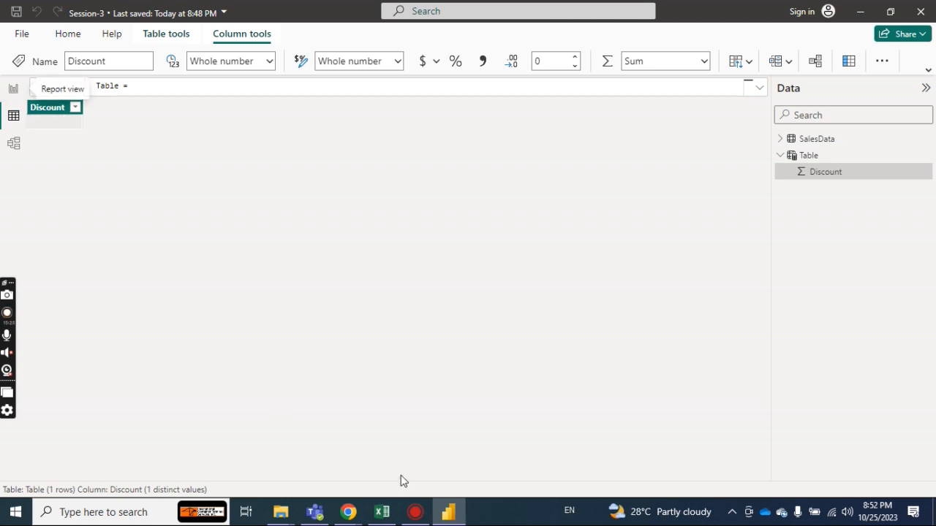
# Open the Power Query Editor for SalesData, look through its Add Column, View, Tools and Transform commands, and minimise it.
pyautogui.click(68, 34)
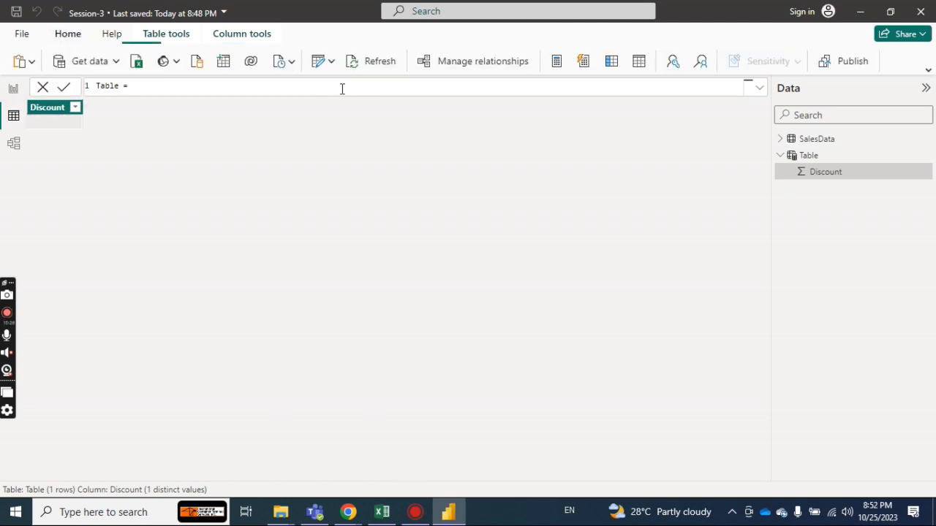
pyautogui.click(316, 65)
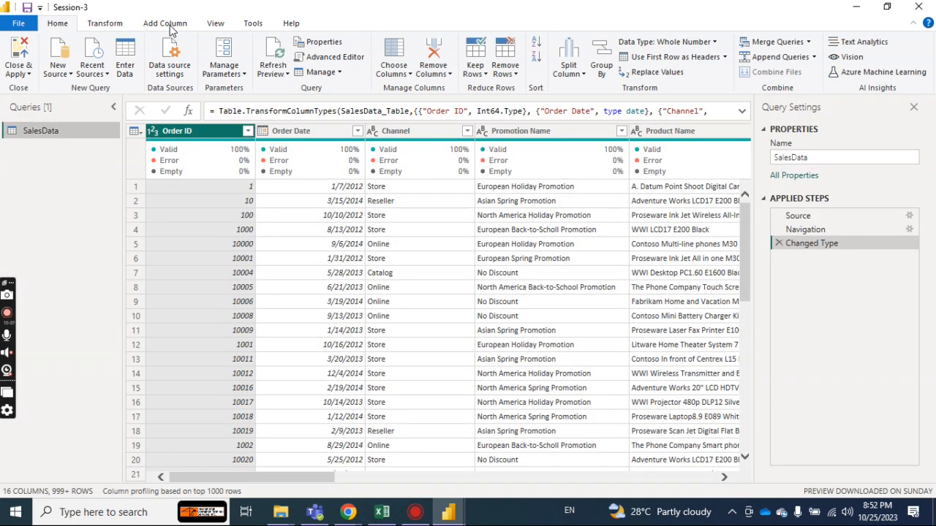
pyautogui.click(170, 25)
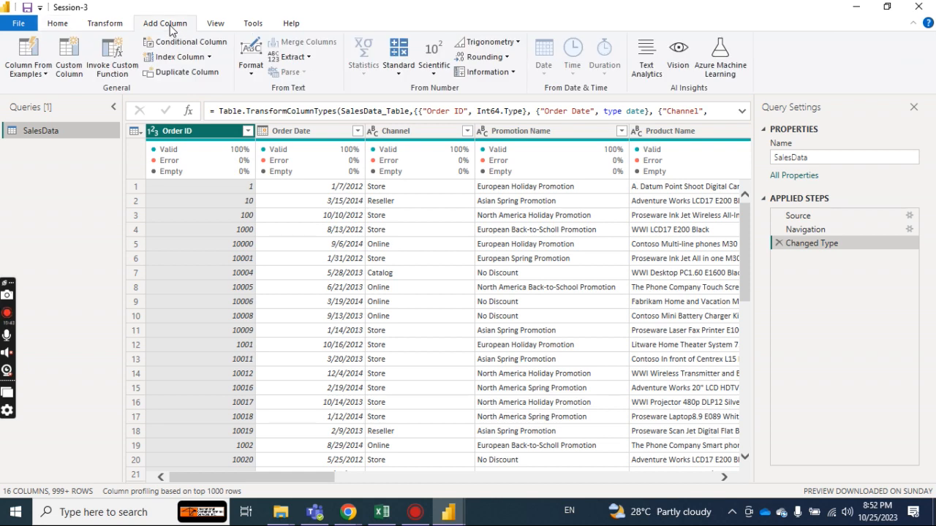
pyautogui.click(214, 25)
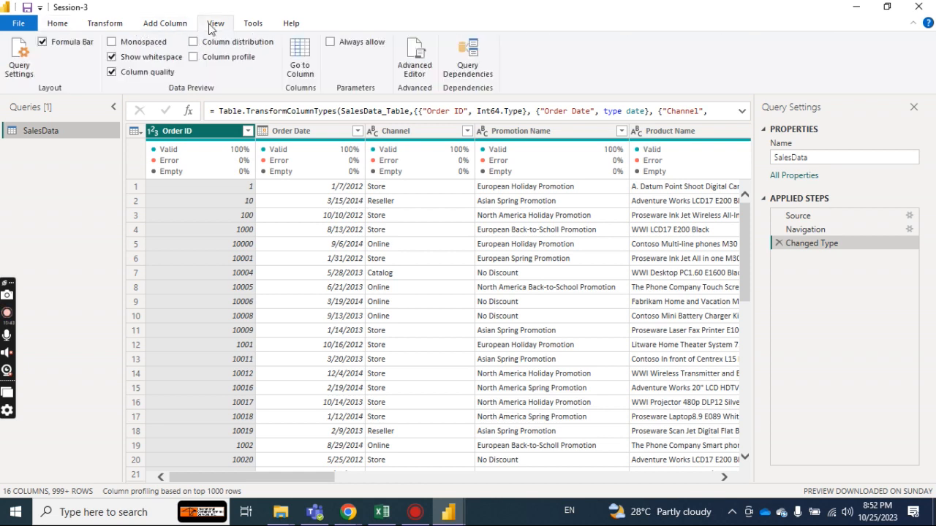
pyautogui.click(252, 28)
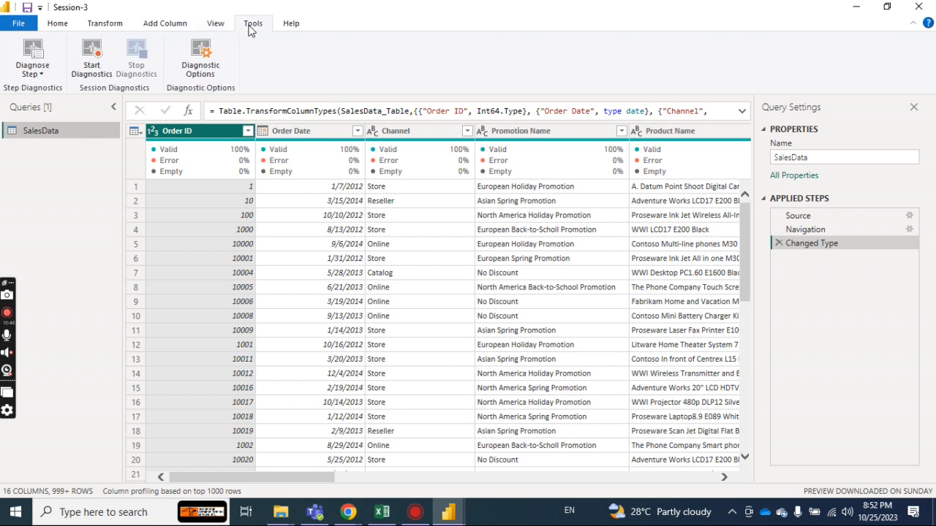
pyautogui.click(106, 28)
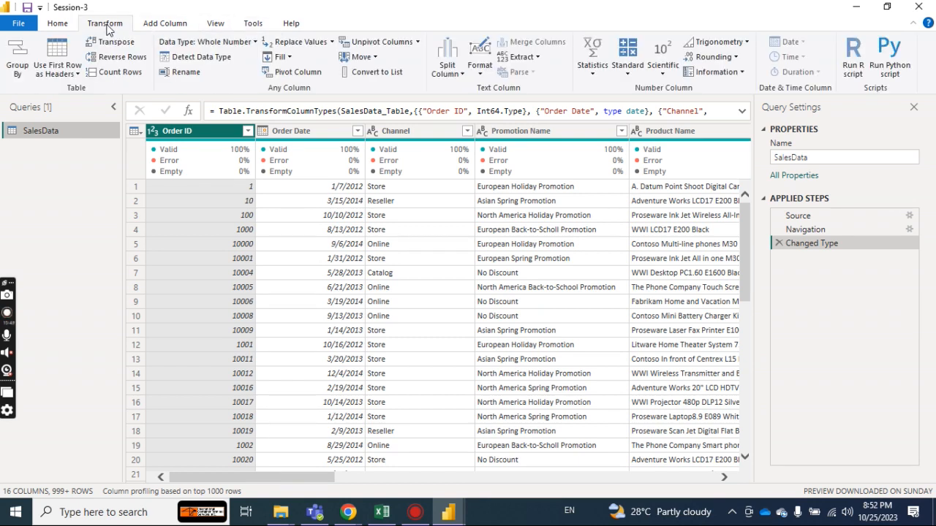
pyautogui.click(852, 7)
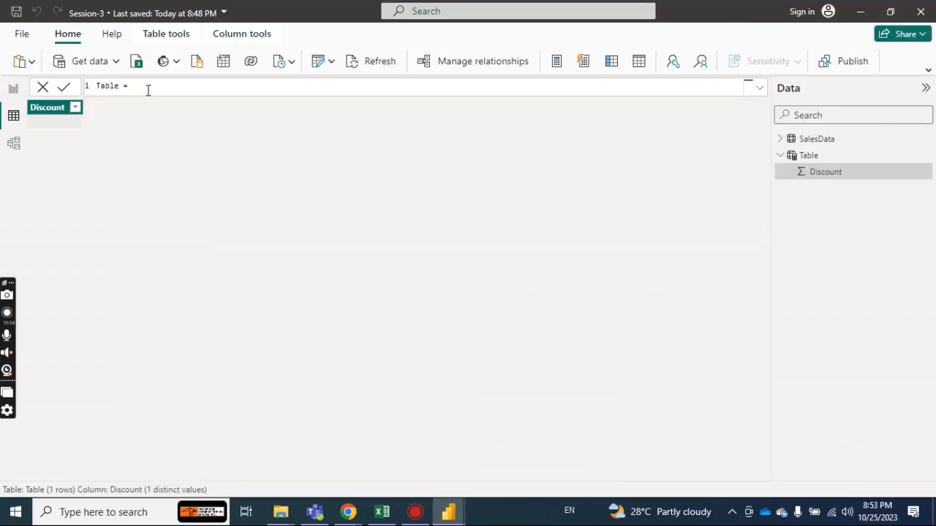
# Create a second calculated table and try ADDCOLUMNS(5) as its definition.
pyautogui.press('BackSpace')
pyautogui.press('BackSpace')
pyautogui.press('BackSpace')
pyautogui.press('BackSpace')
pyautogui.press('BackSpace')
pyautogui.press('BackSpace')
pyautogui.press('BackSpace')
pyautogui.press('BackSpace')
pyautogui.click(638, 63)
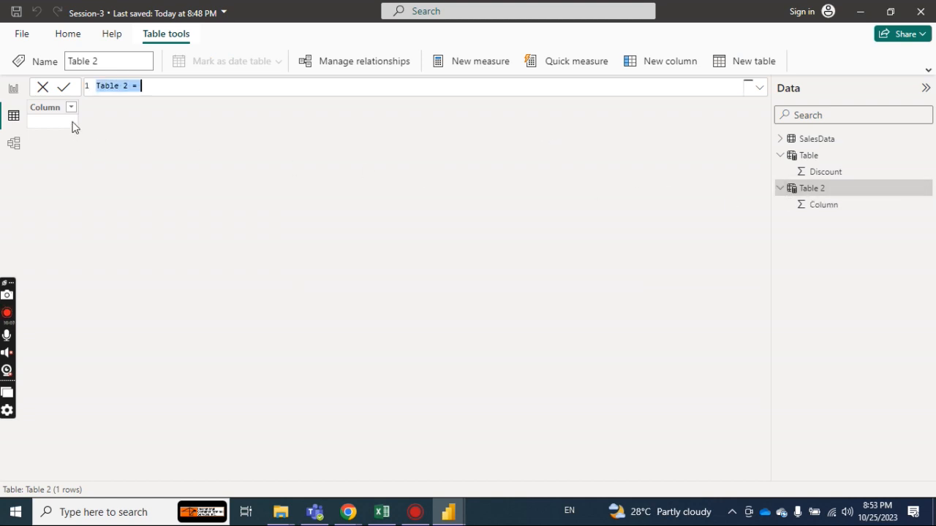
pyautogui.click(166, 93)
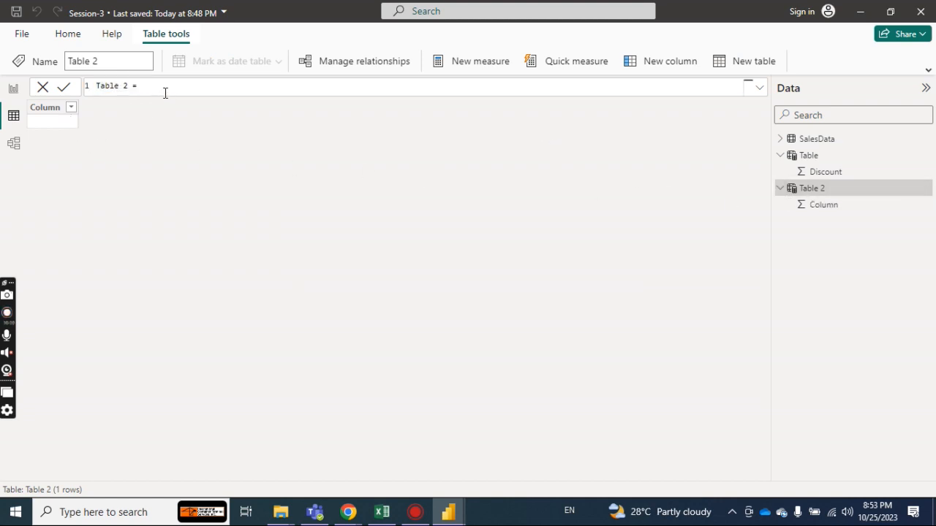
pyautogui.write('col')
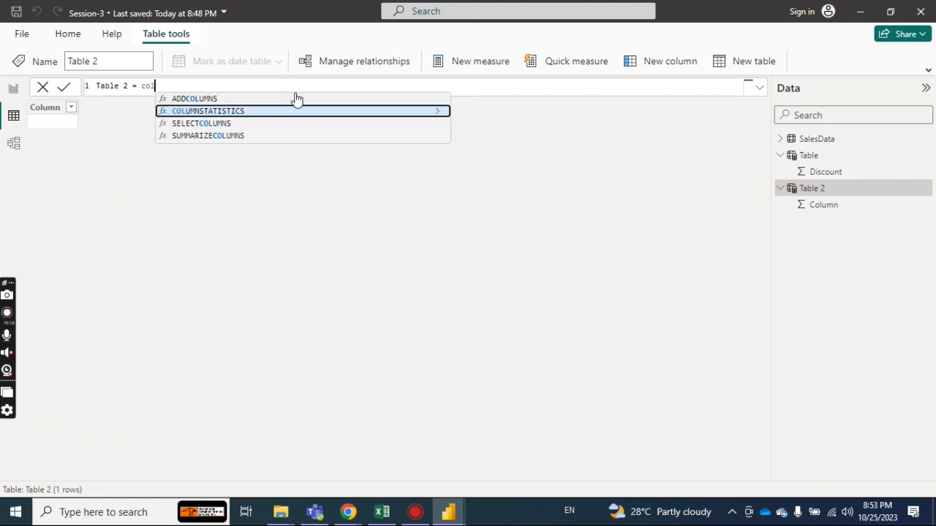
pyautogui.click(191, 98)
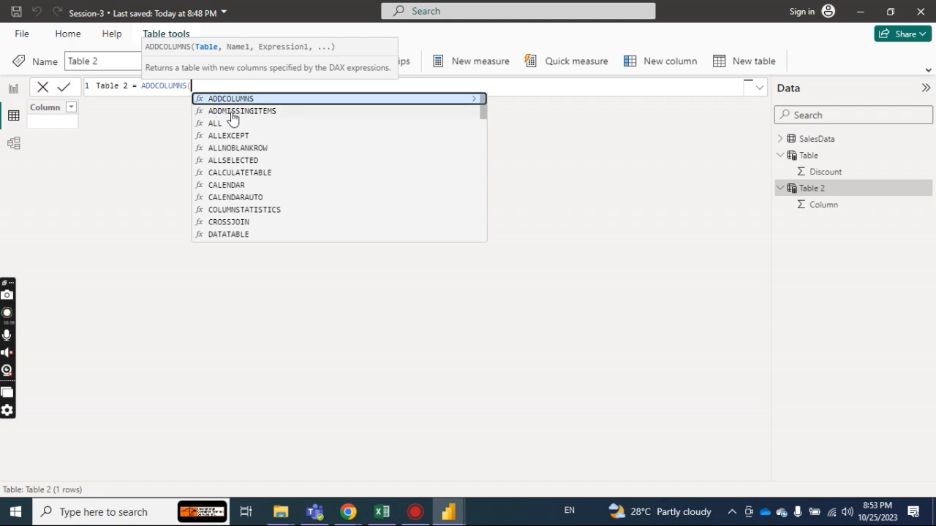
pyautogui.press('Escape')
pyautogui.write('5')
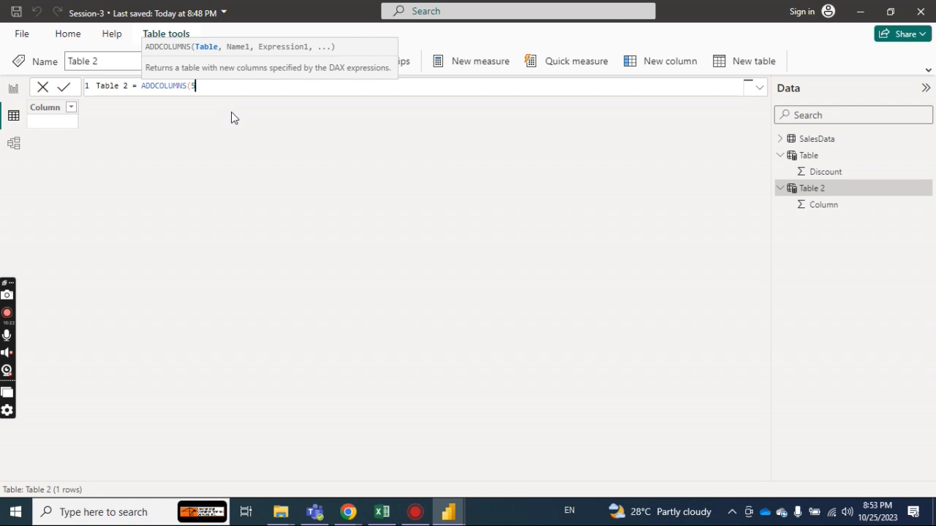
pyautogui.write(')')
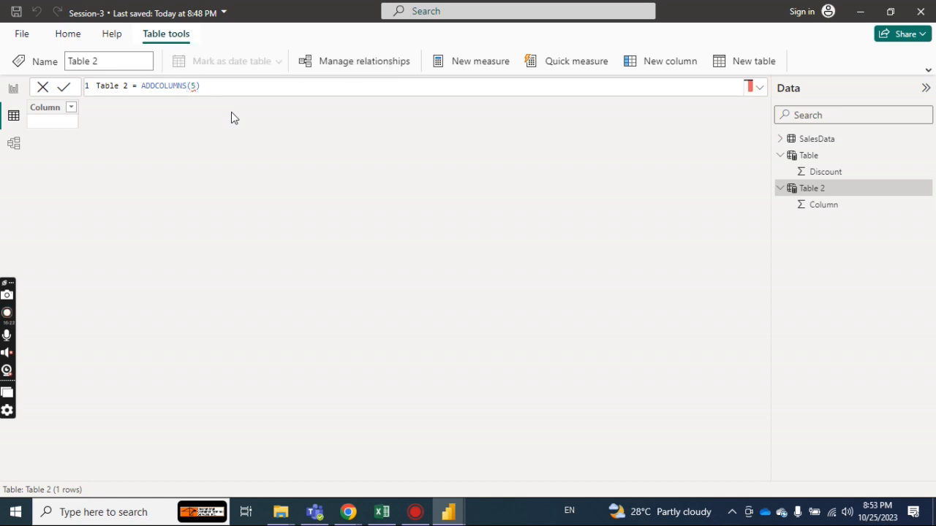
pyautogui.press('Return')
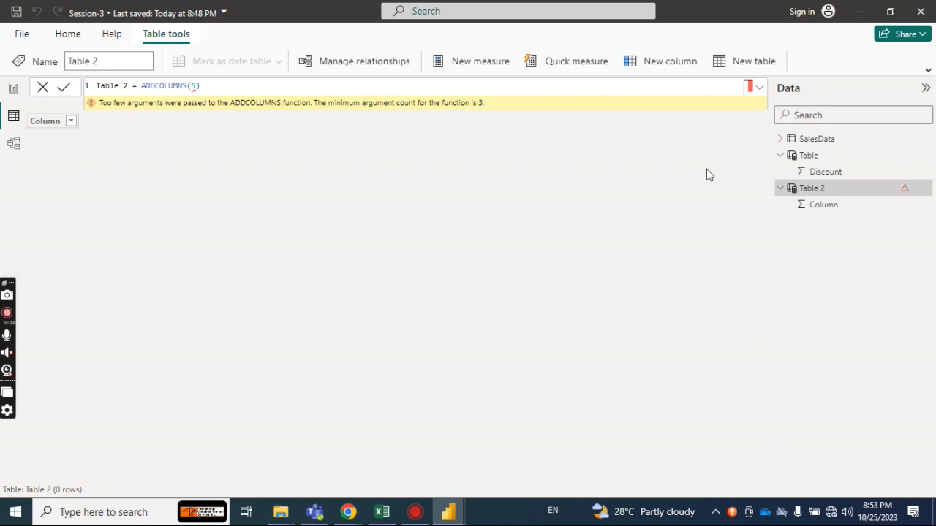
# Check the session topic list in the Excel workbook, return to Power BI and delete both calculated tables, Table and Table 2, from the model.
pyautogui.click(386, 510)
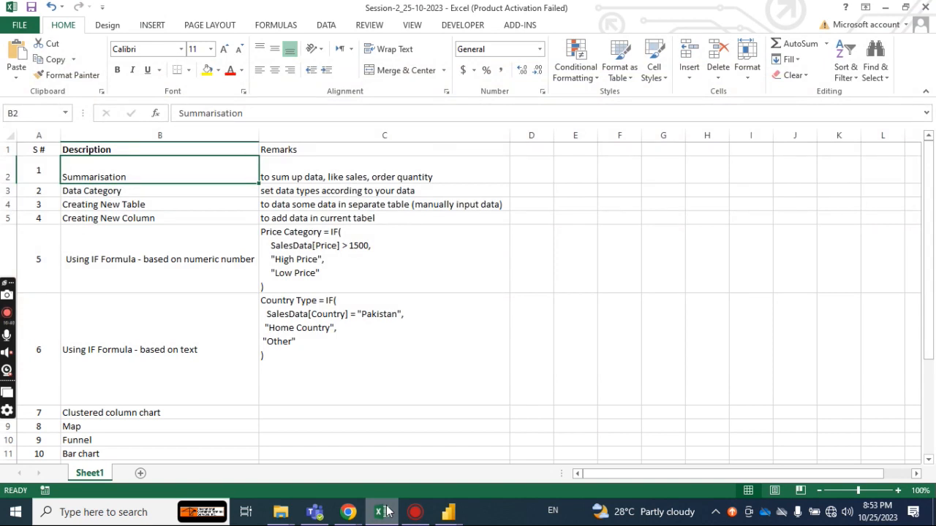
pyautogui.click(386, 512)
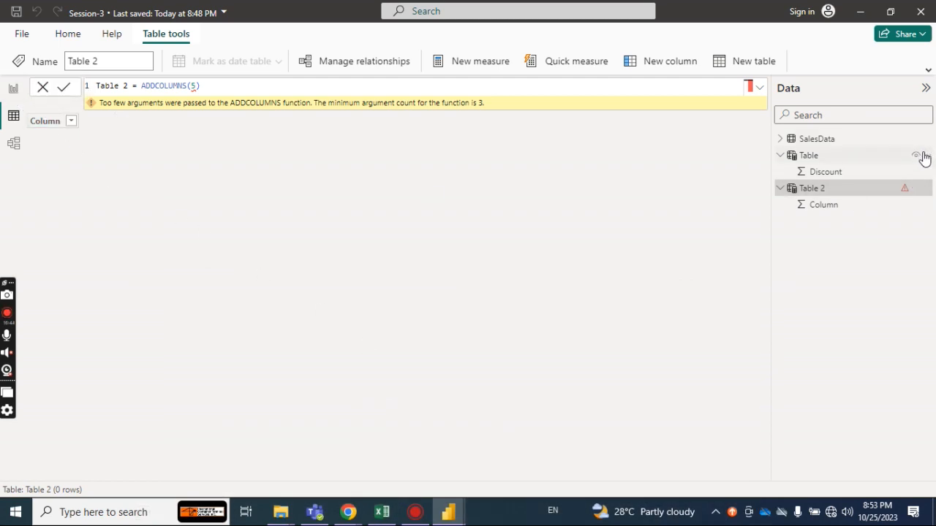
pyautogui.click(926, 157)
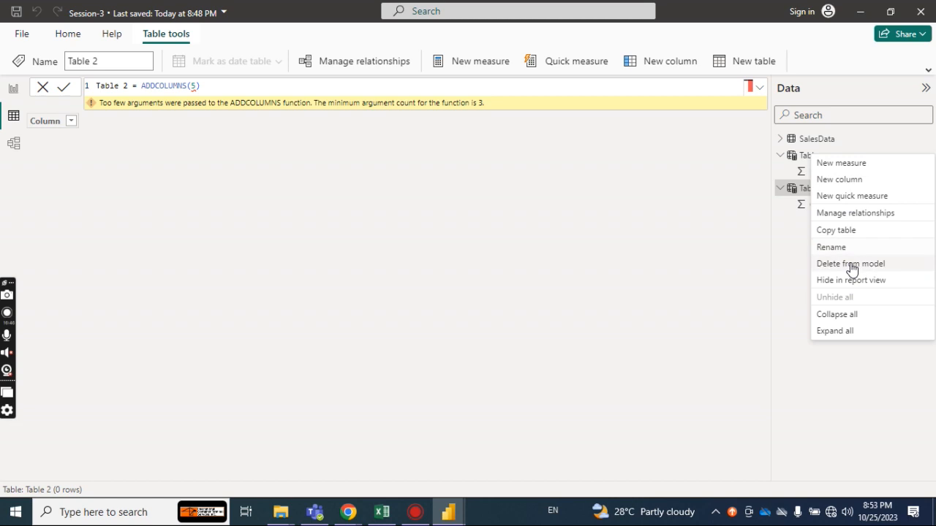
pyautogui.click(652, 262)
pyautogui.click(533, 290)
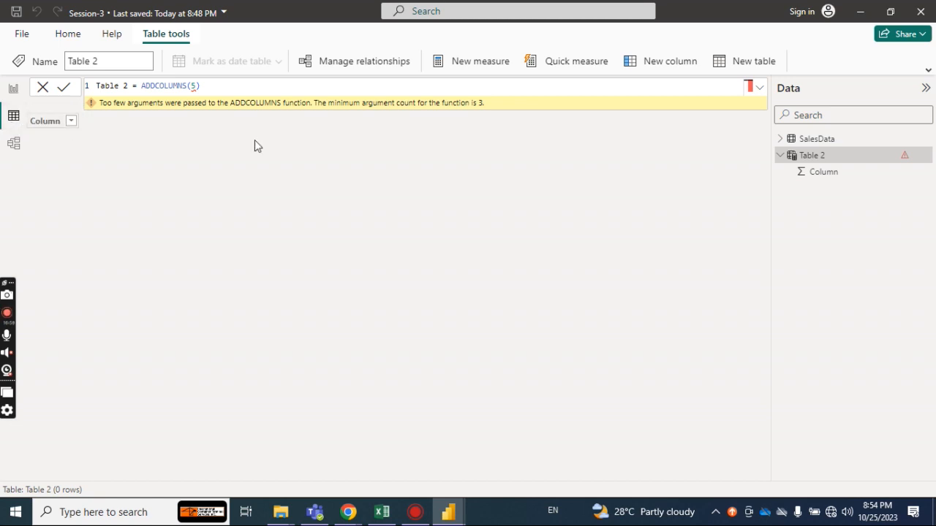
pyautogui.click(924, 155)
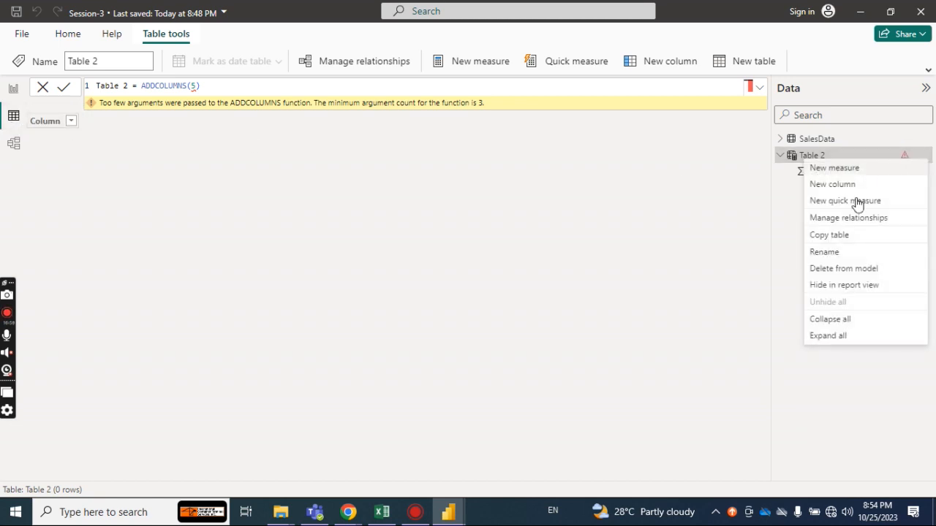
pyautogui.click(848, 270)
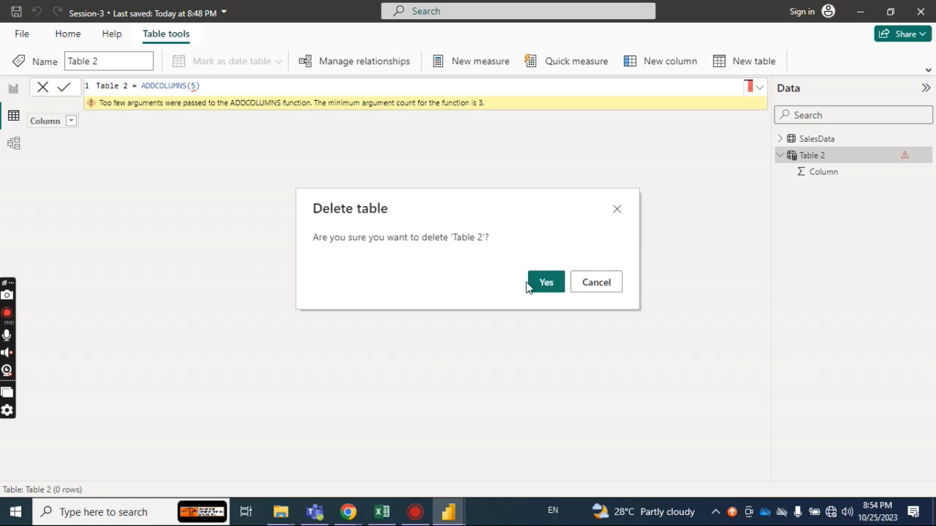
pyautogui.click(541, 285)
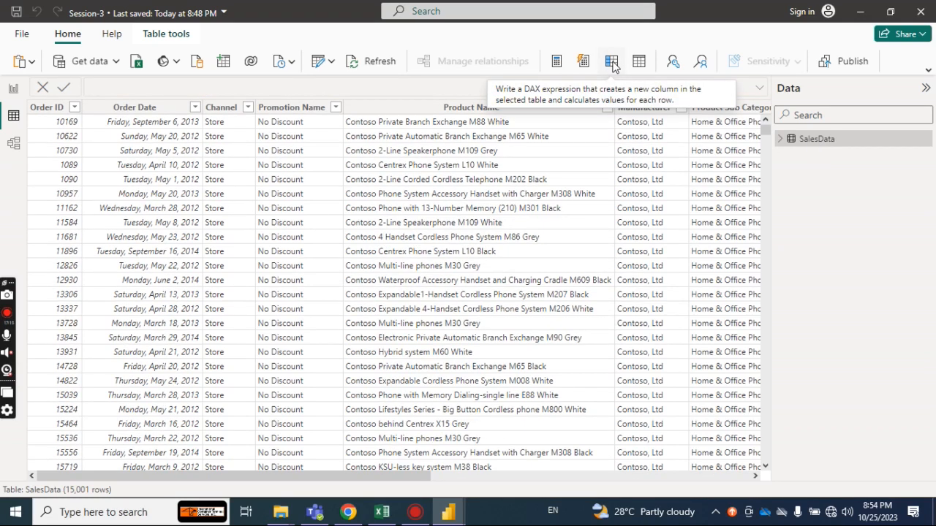
pyautogui.click(611, 63)
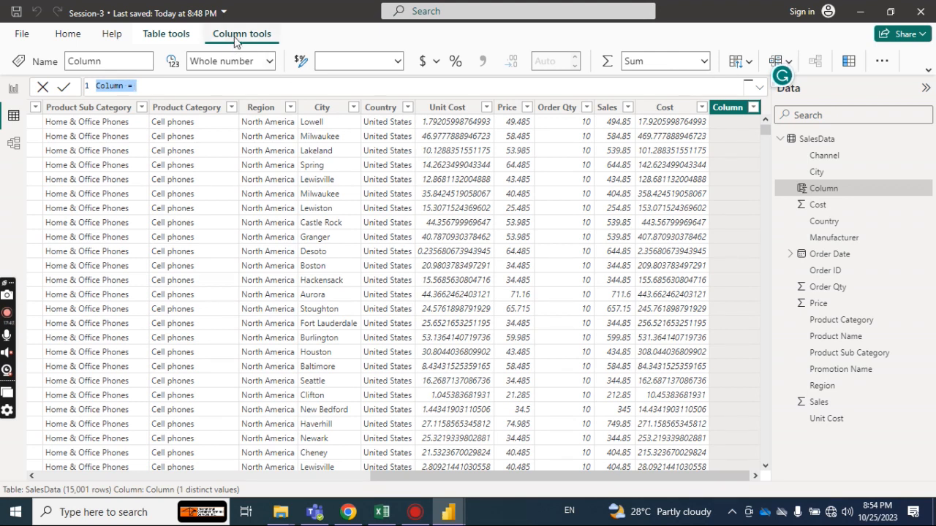
pyautogui.press('Escape')
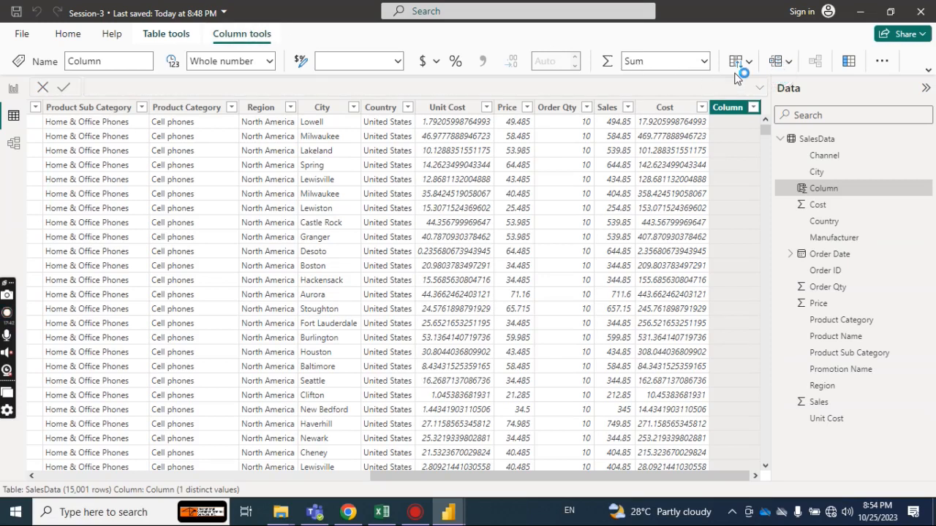
pyautogui.click(848, 61)
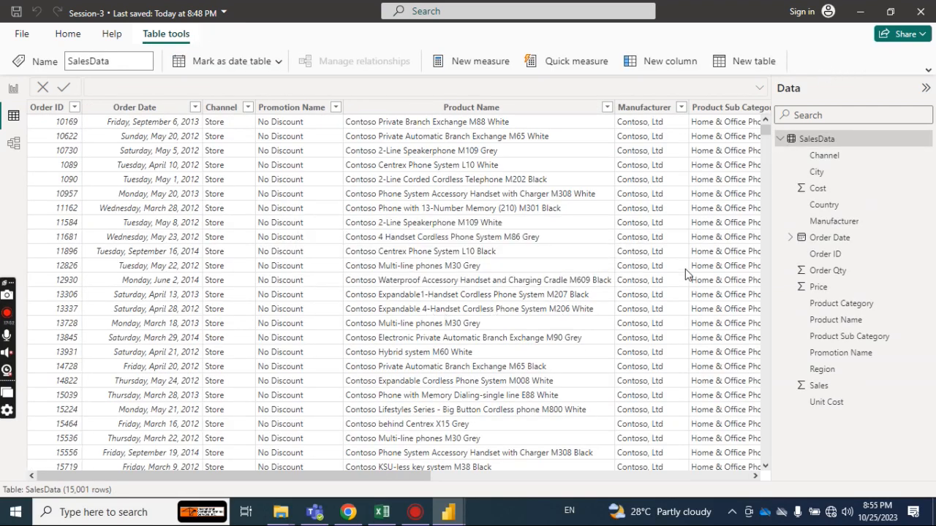
# Add a new calculated column to the SalesData table and begin its formula with Discount = sal.
pyautogui.click(604, 476)
pyautogui.moveTo(604, 474); pyautogui.dragTo(778, 472)
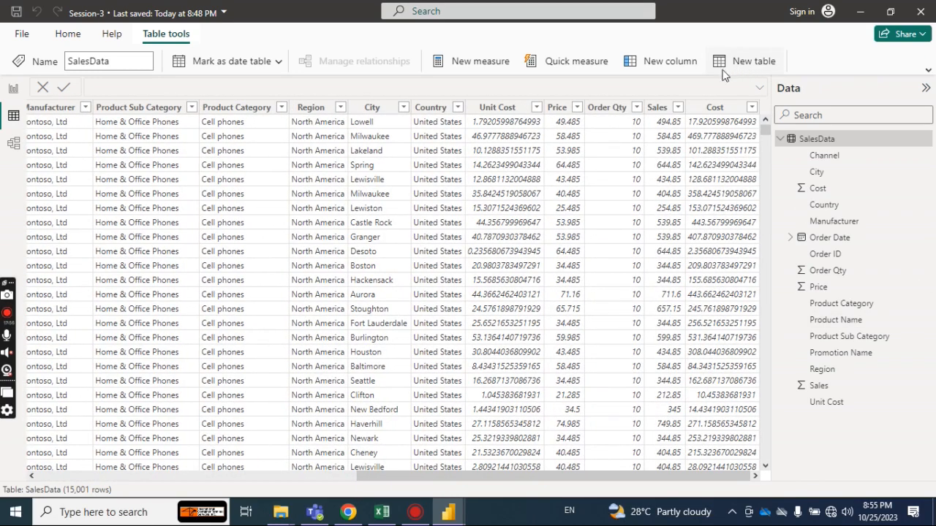
pyautogui.click(653, 65)
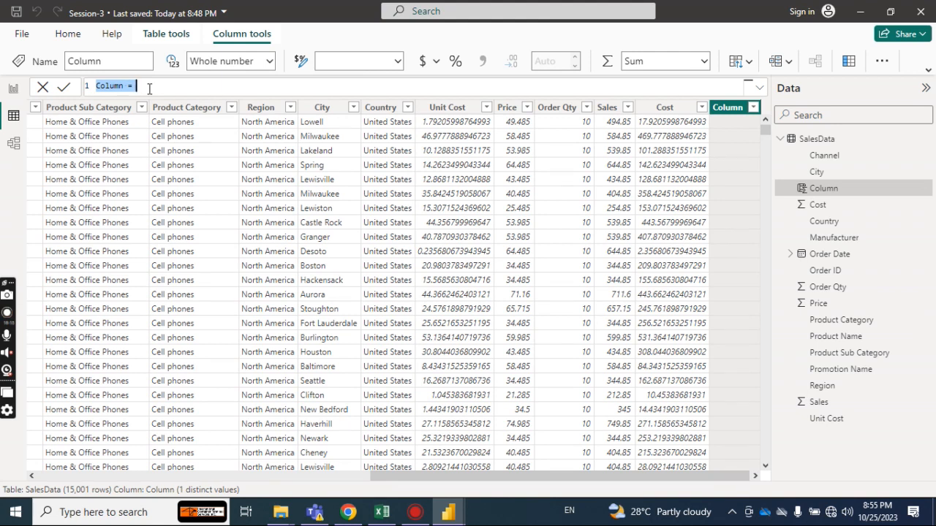
pyautogui.write('Discoun')
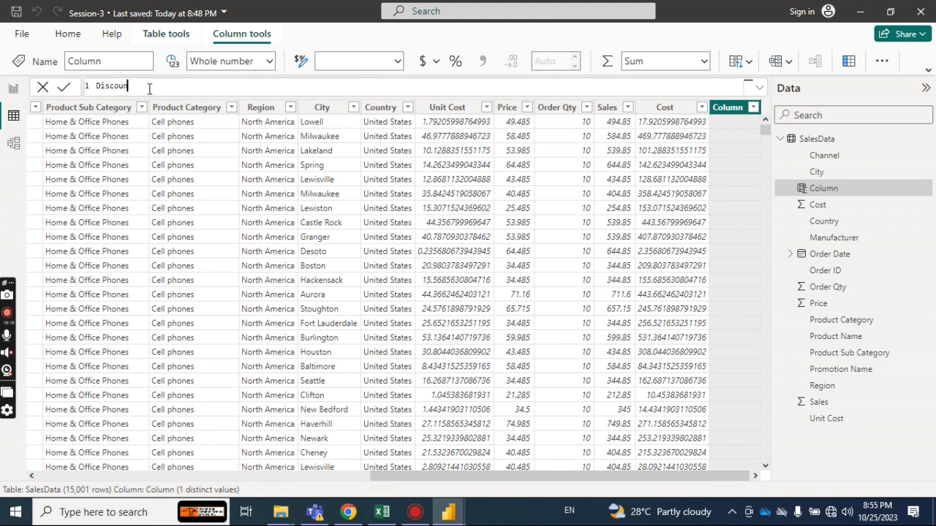
pyautogui.write('t =')
pyautogui.write('sal')
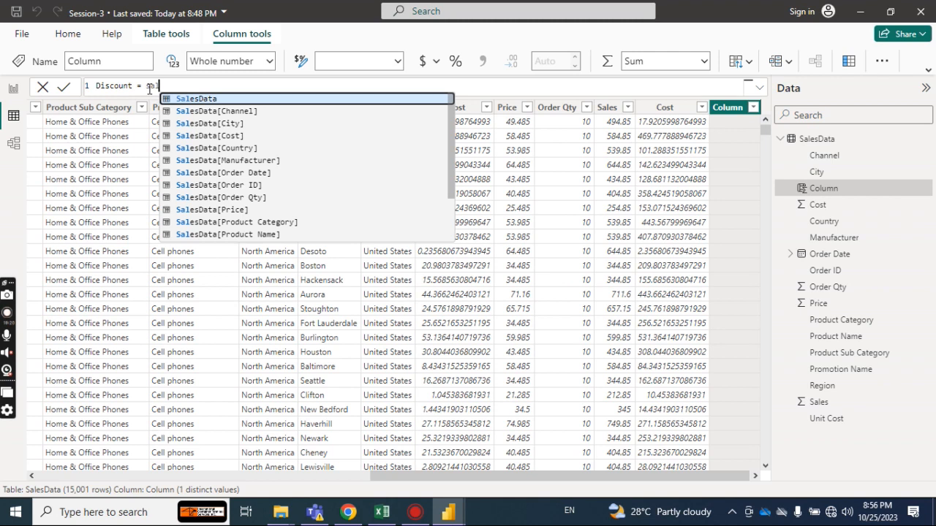
# Check the available Wi-Fi networks, and switch to Chrome to check the Meet call and the WhatsApp chat.
pyautogui.click(831, 513)
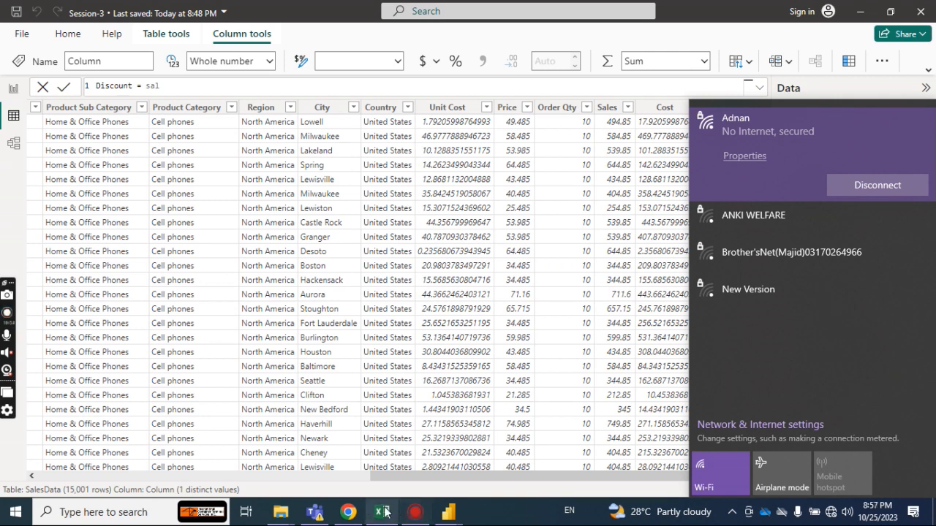
pyautogui.click(349, 511)
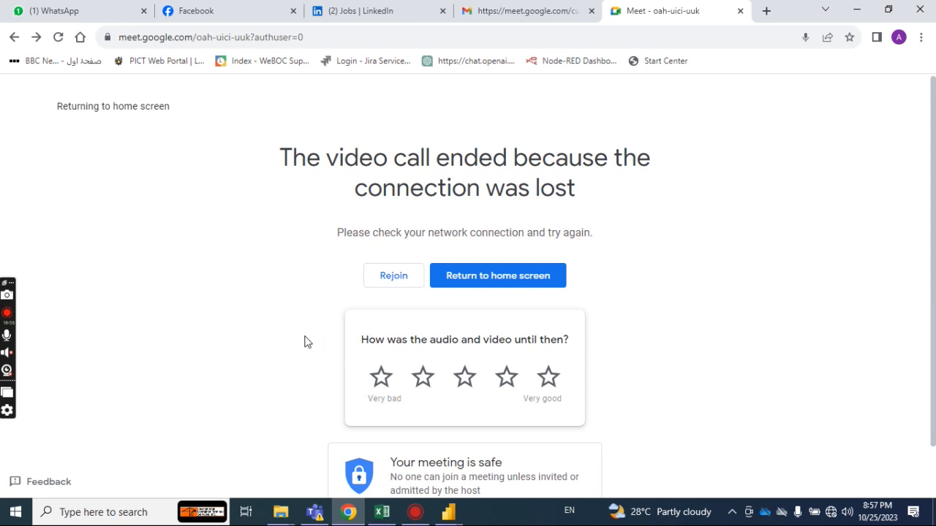
pyautogui.click(85, 18)
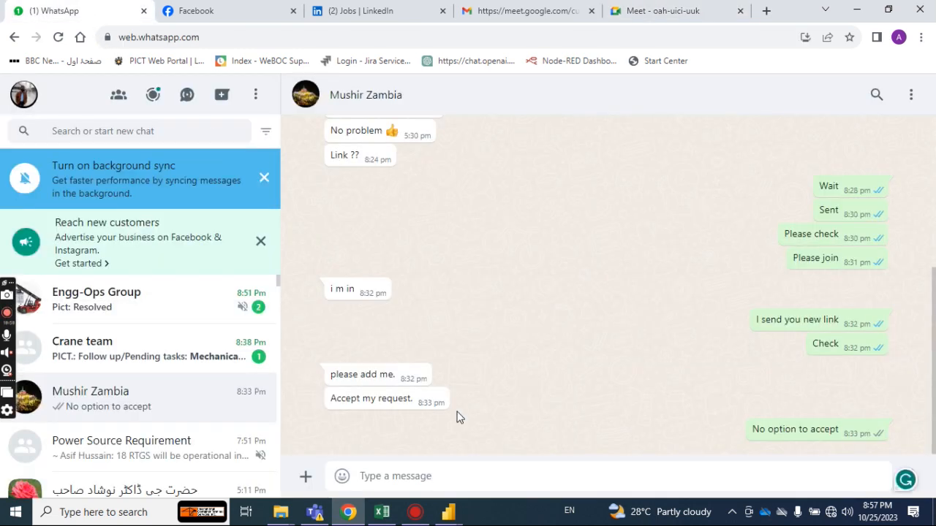
pyautogui.moveTo(459, 513)
pyautogui.click(487, 439)
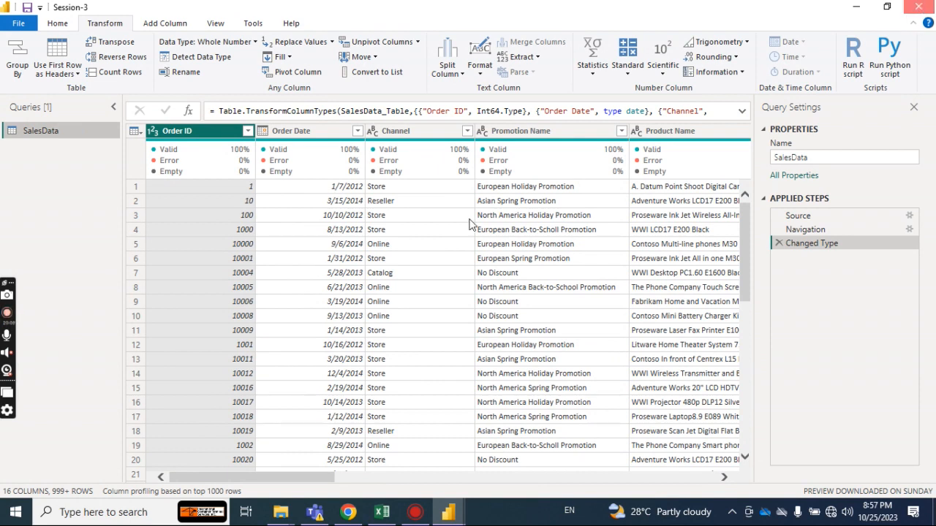
pyautogui.hotkey('alt', 'Tab')
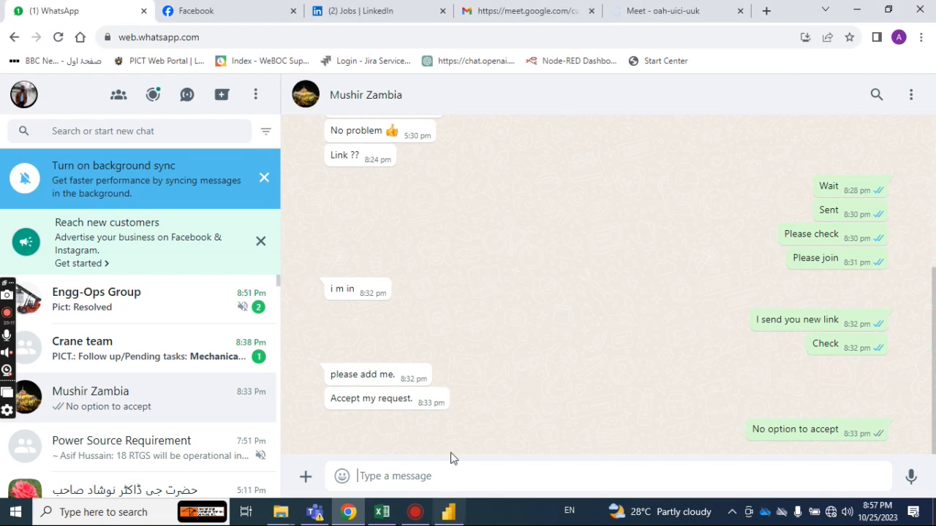
# Switch back to the Power BI report and clear the whole formula of the new SalesData column.
pyautogui.click(453, 519)
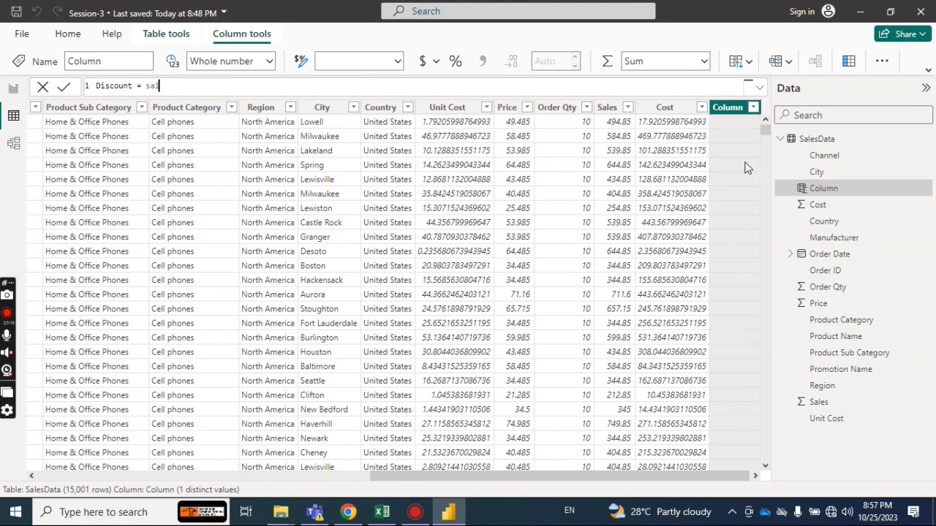
pyautogui.press('BackSpace')
pyautogui.press('BackSpace')
pyautogui.press('BackSpace')
pyautogui.press('BackSpace')
pyautogui.press('BackSpace')
pyautogui.press('BackSpace')
pyautogui.press('BackSpace')
pyautogui.press('BackSpace')
pyautogui.press('BackSpace')
pyautogui.press('BackSpace')
pyautogui.press('BackSpace')
pyautogui.press('BackSpace')
pyautogui.press('BackSpace')
pyautogui.press('BackSpace')
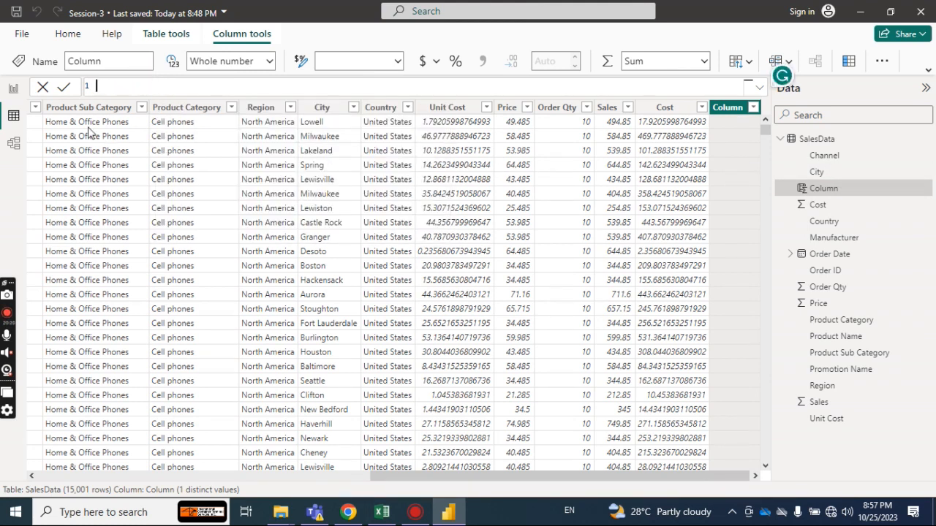
# Discard the unfinished calculated column and collapse the field list of the SalesData table.
pyautogui.press('Escape')
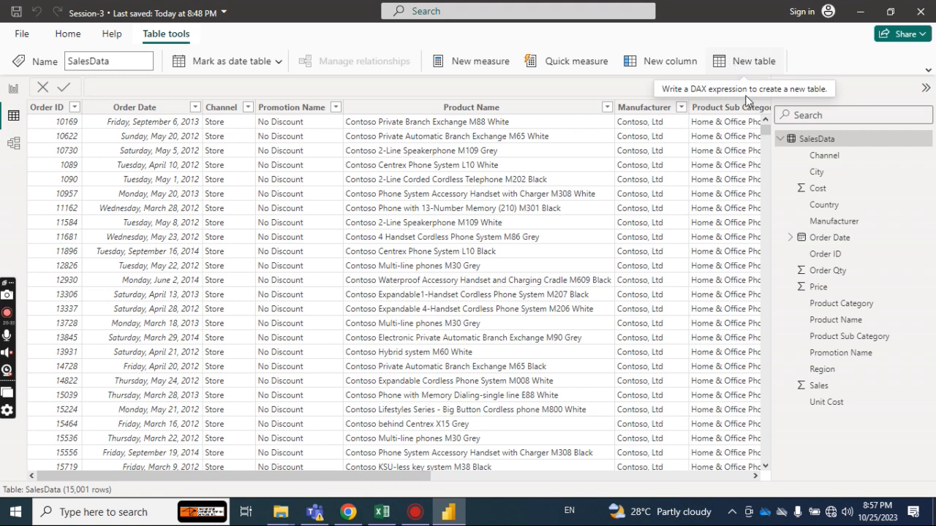
pyautogui.click(779, 139)
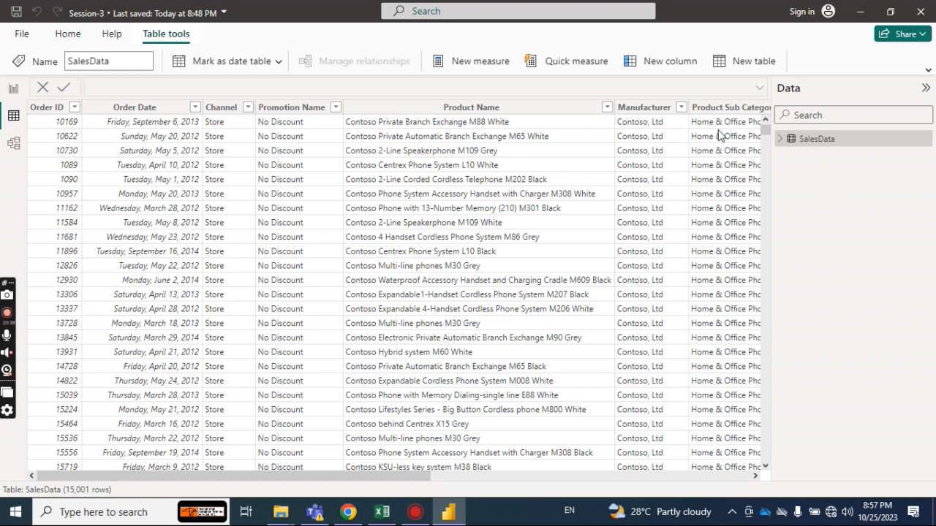
pyautogui.click(737, 63)
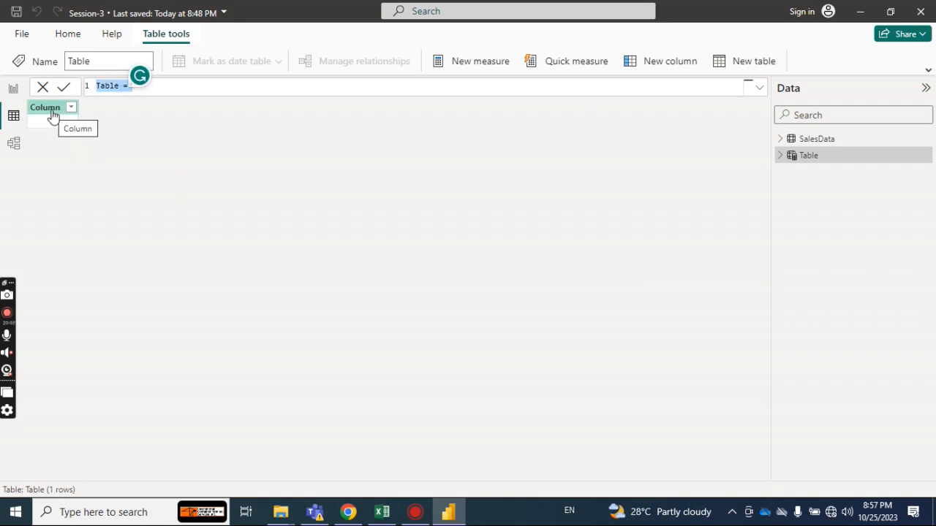
pyautogui.click(52, 112)
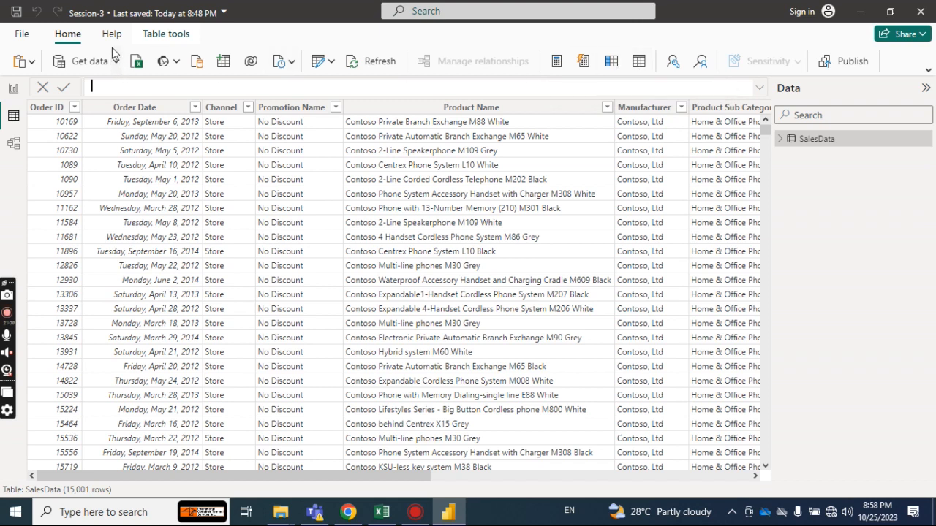
pyautogui.click(162, 41)
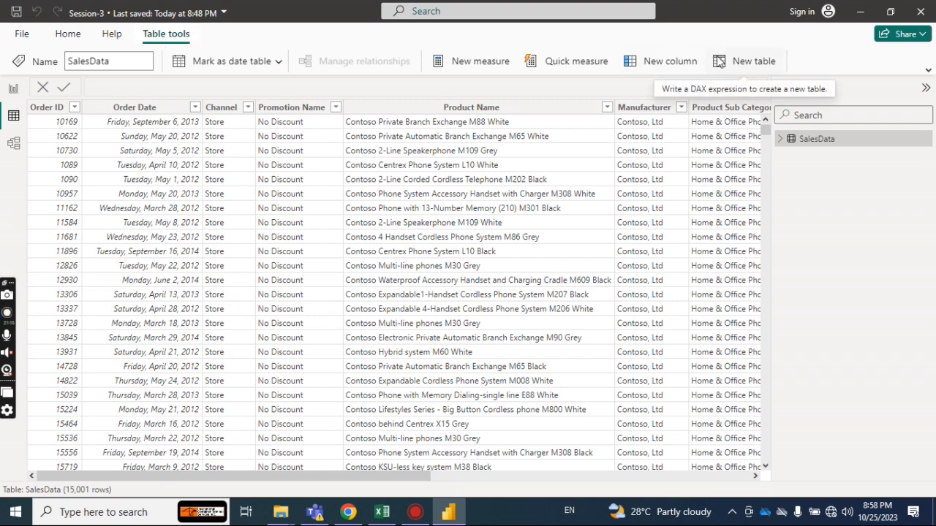
pyautogui.click(278, 62)
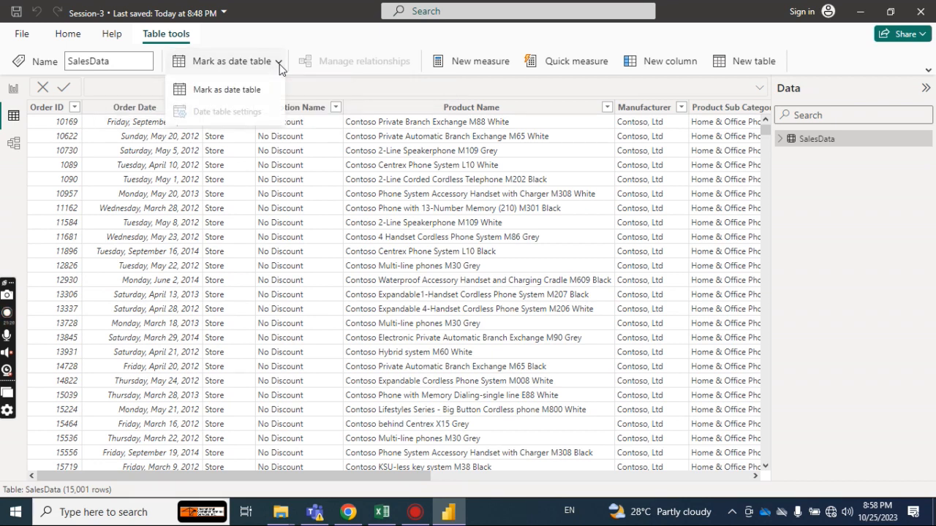
pyautogui.click(264, 38)
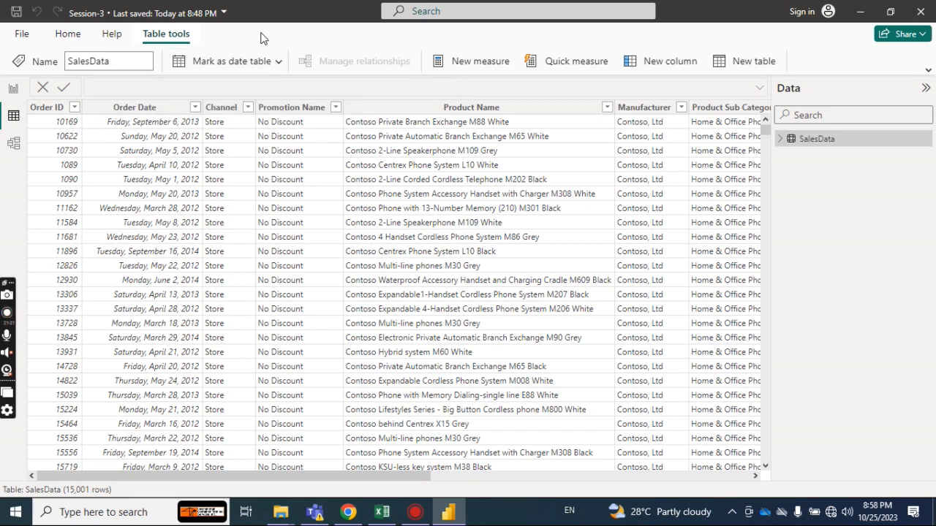
pyautogui.click(68, 38)
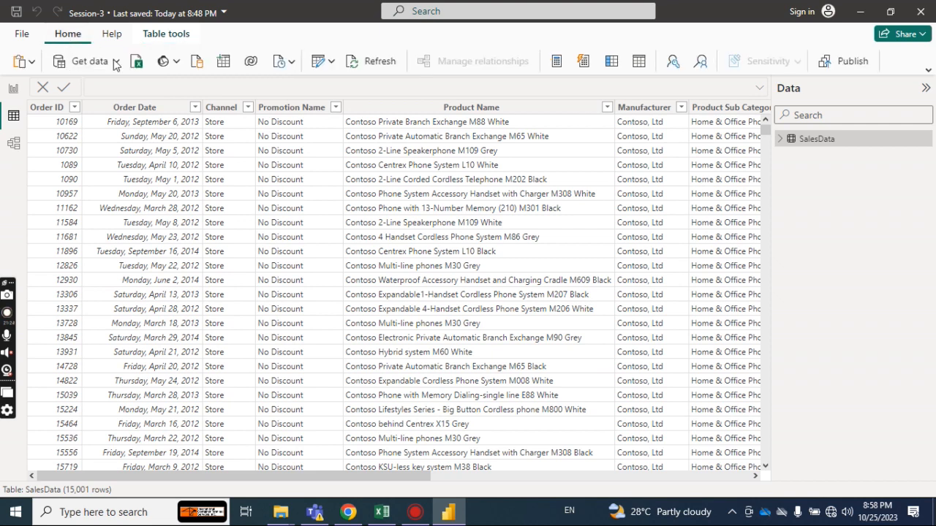
pyautogui.click(223, 62)
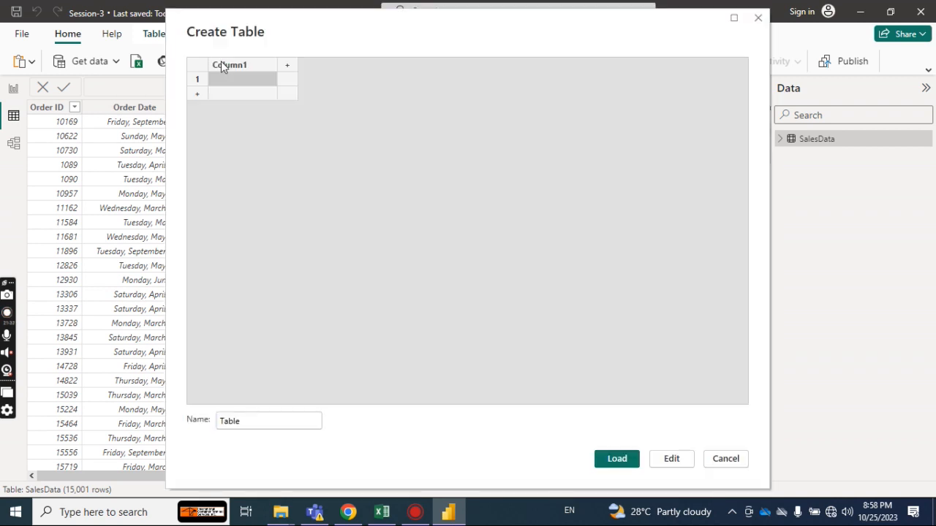
pyautogui.click(717, 461)
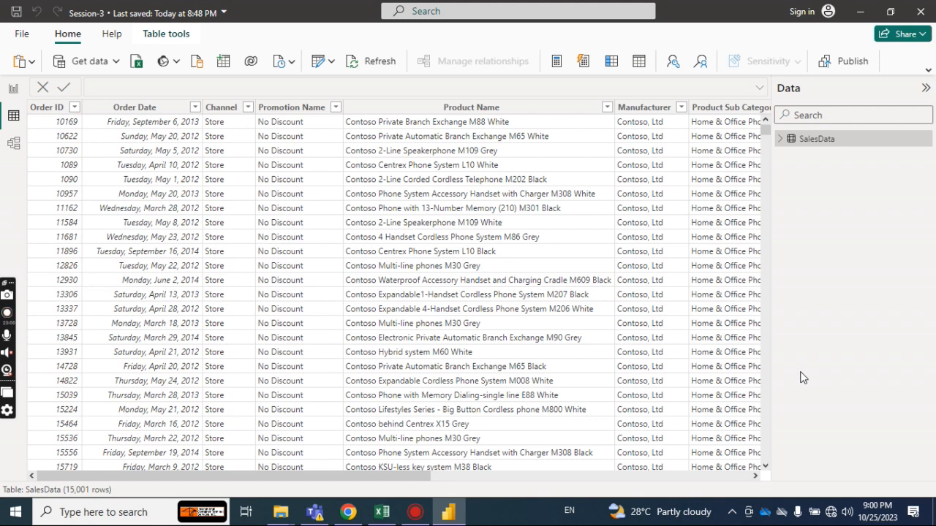
# Connect the computer to the Redmi 10A Wi-Fi network.
pyautogui.click(835, 512)
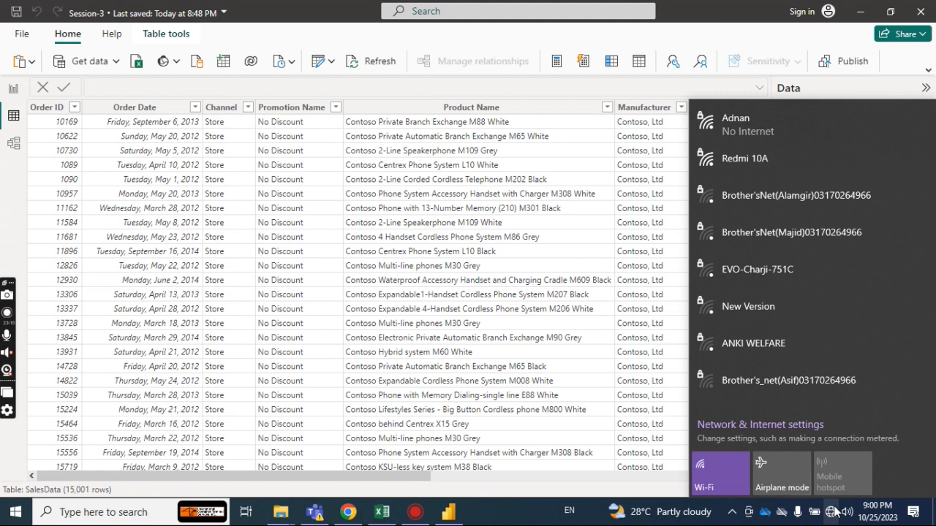
pyautogui.click(774, 158)
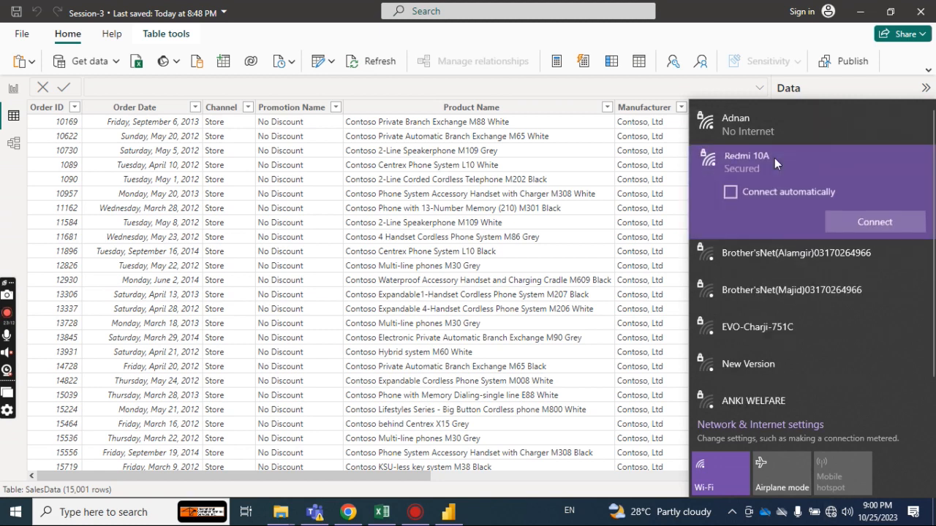
pyautogui.click(755, 135)
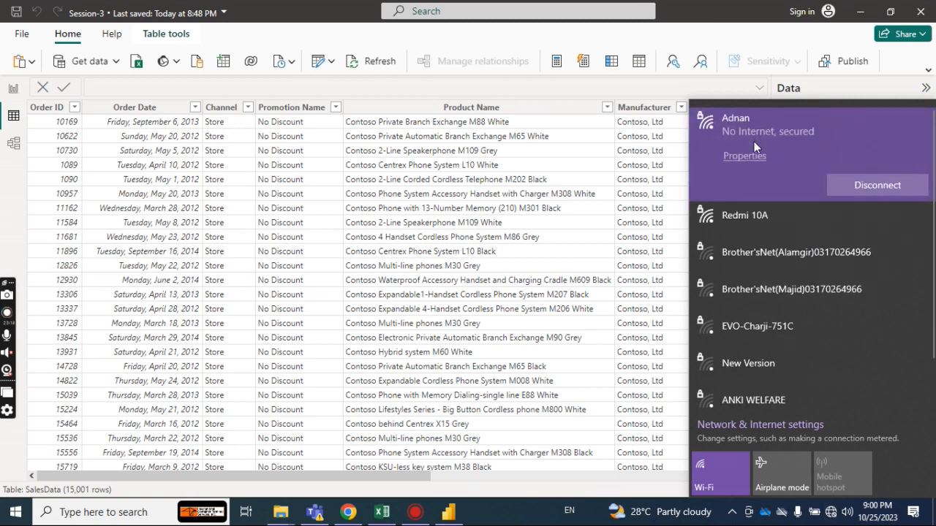
pyautogui.click(746, 214)
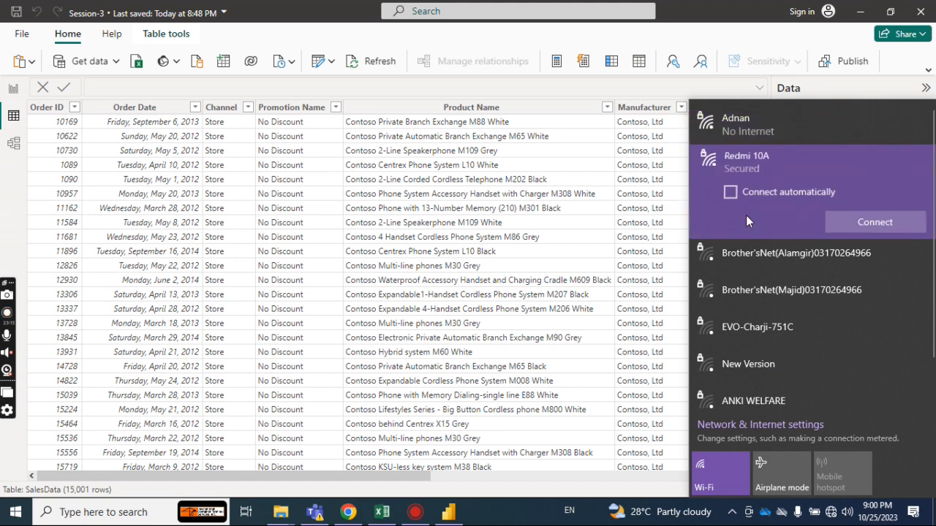
pyautogui.click(873, 221)
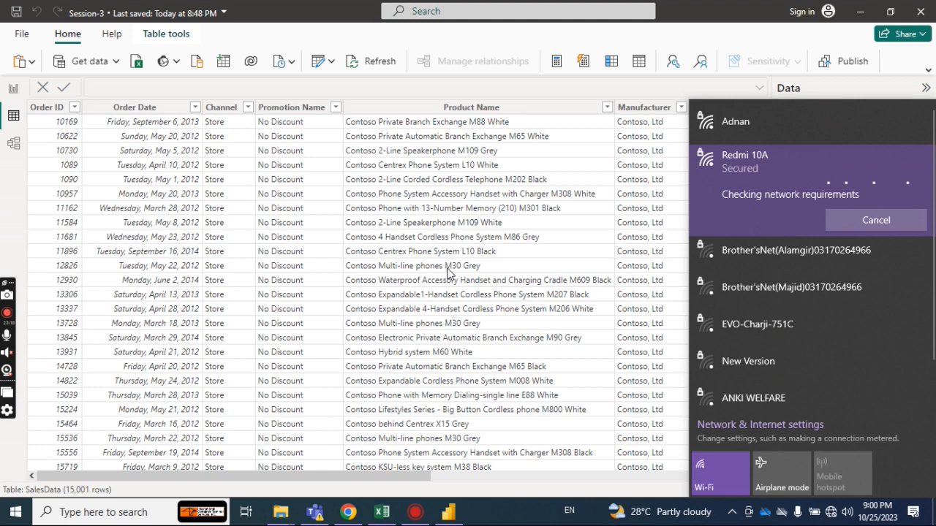
# Switch to Chrome and open the Google Meet call again with the copied meeting link.
pyautogui.hotkey('alt', 'Tab')
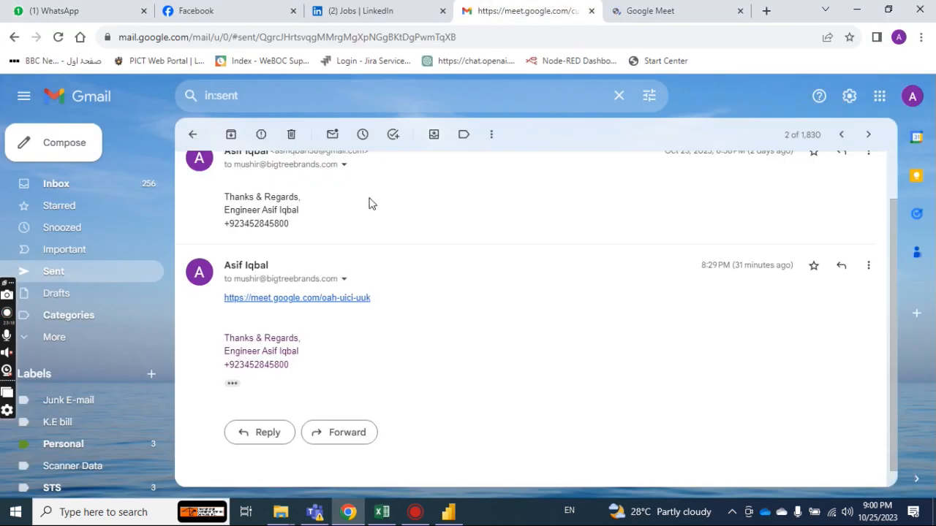
pyautogui.click(648, 10)
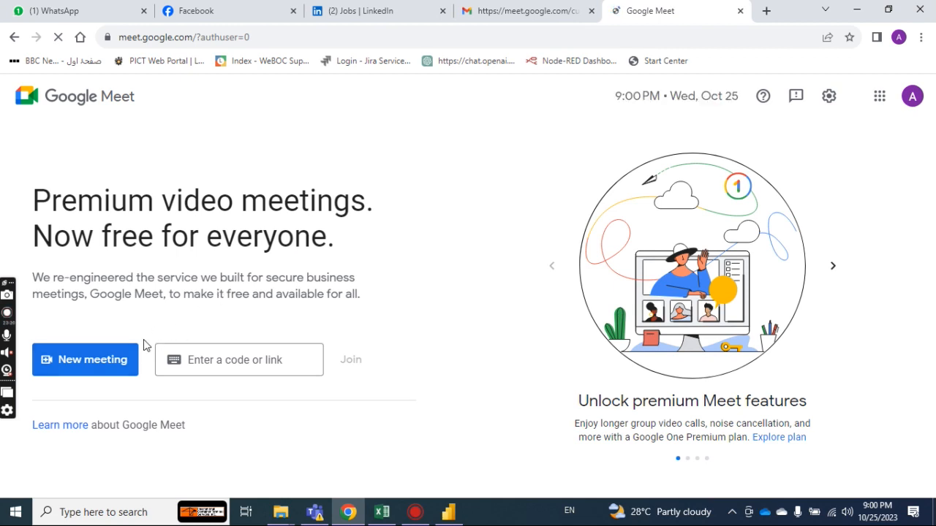
pyautogui.click(215, 358)
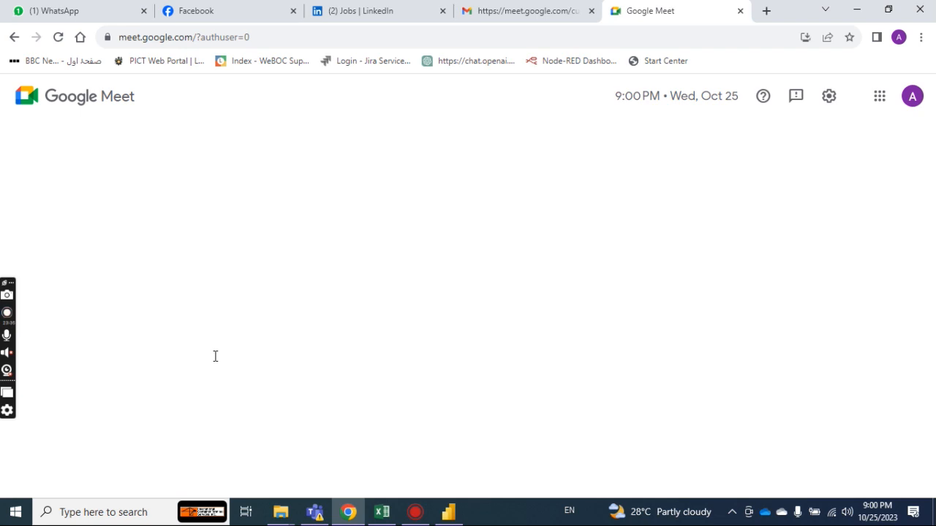
pyautogui.click(223, 357)
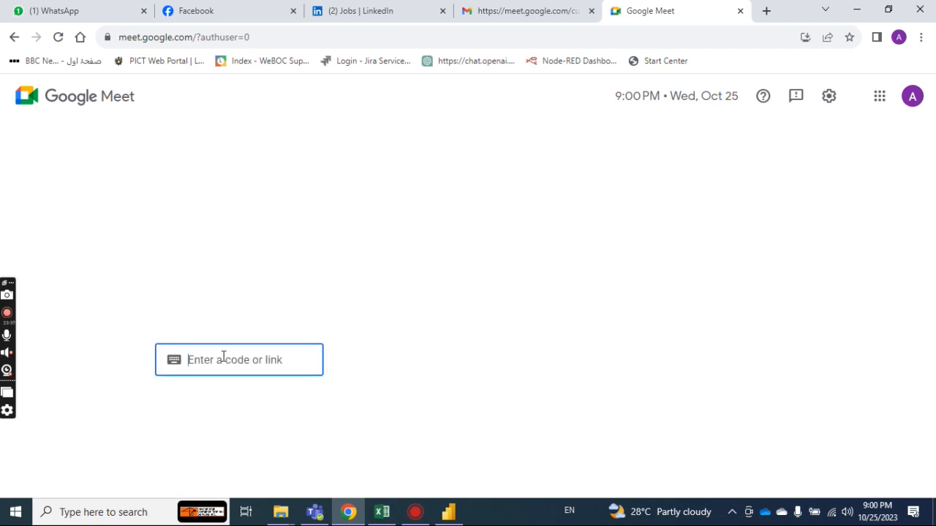
pyautogui.write('https://meet.google.com/cah-xicl-usi')
pyautogui.click(358, 365)
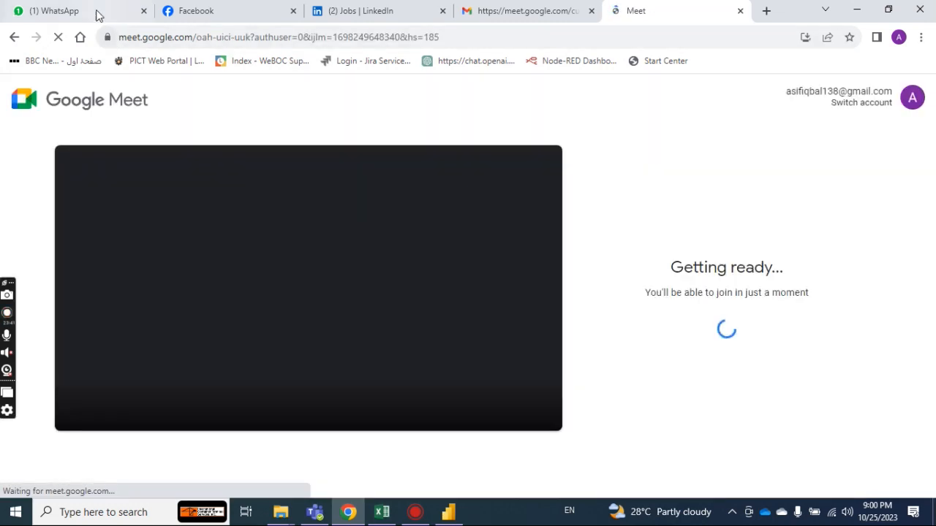
# Write the message "join" in the open WhatsApp chat with the meeting participant.
pyautogui.click(97, 13)
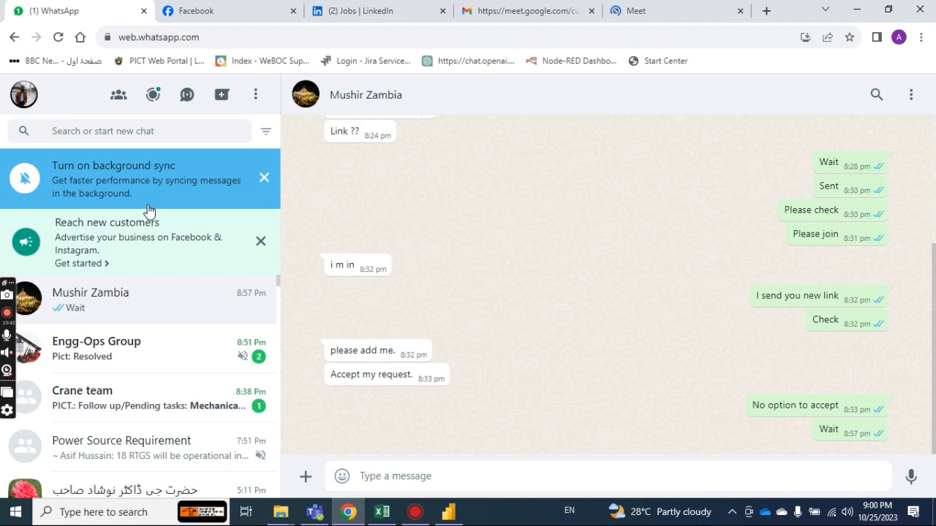
pyautogui.click(382, 473)
pyautogui.write('join')
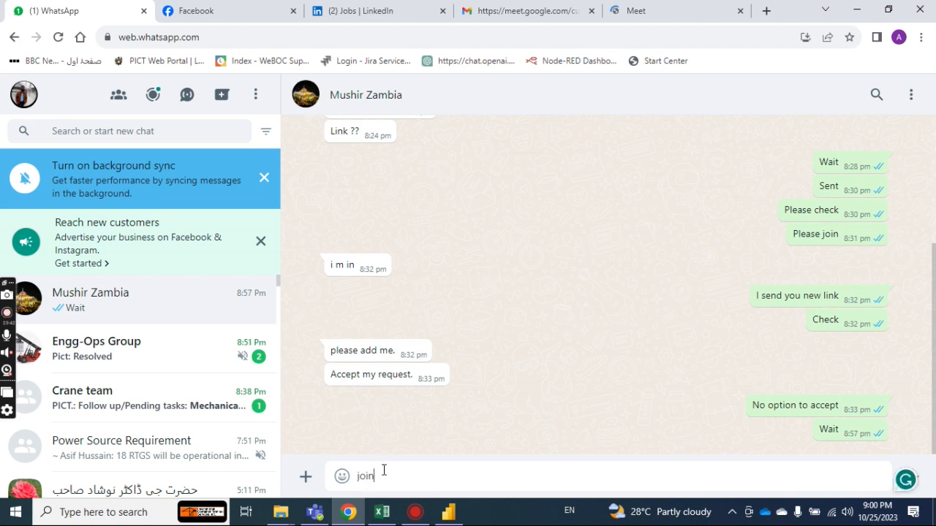
# Join the Google Meet call and present the entire screen, with the call view in full screen.
pyautogui.click(636, 11)
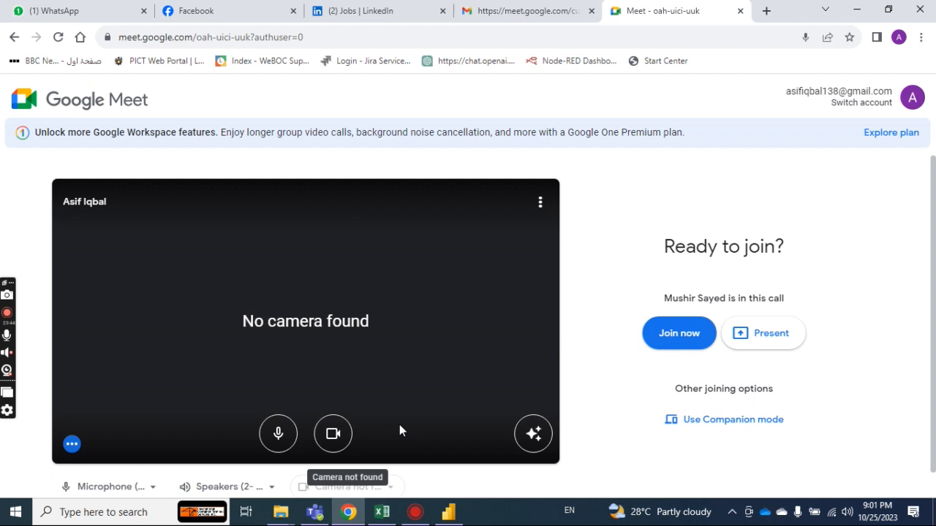
pyautogui.click(693, 338)
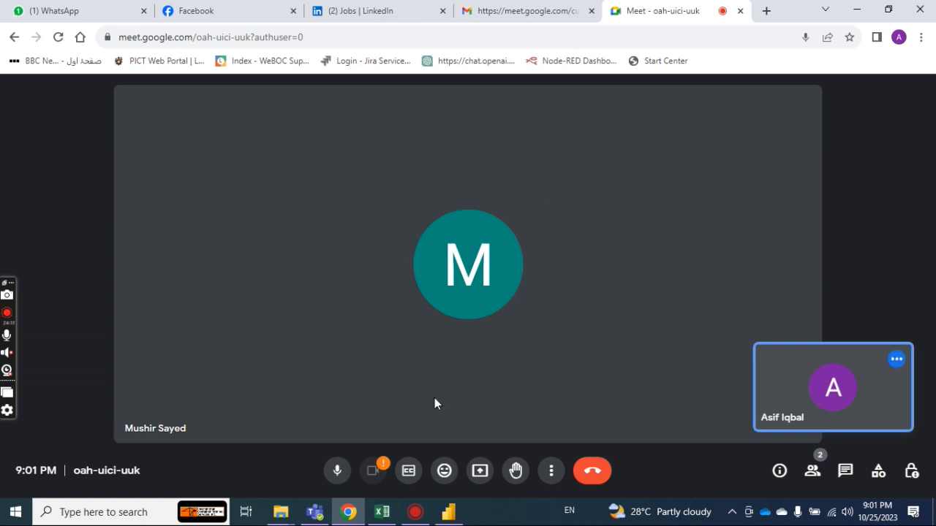
pyautogui.click(552, 472)
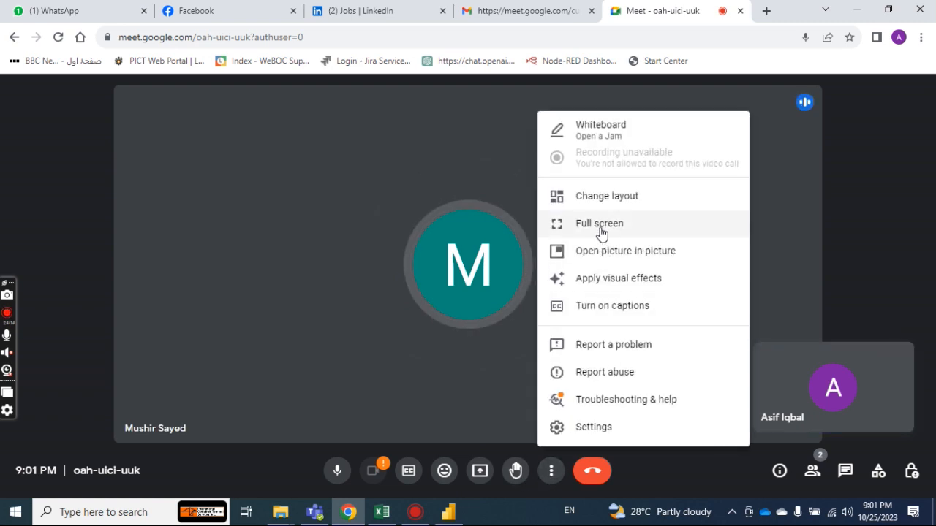
pyautogui.click(488, 467)
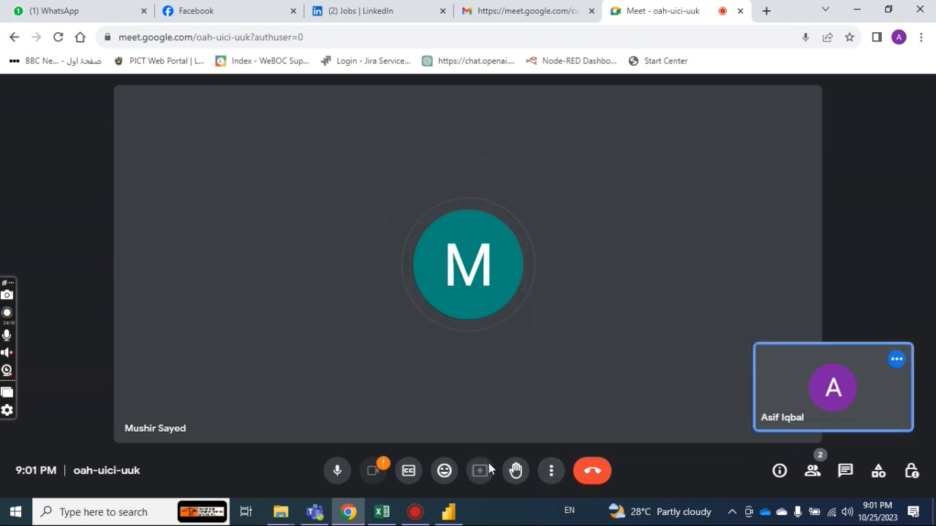
pyautogui.click(611, 111)
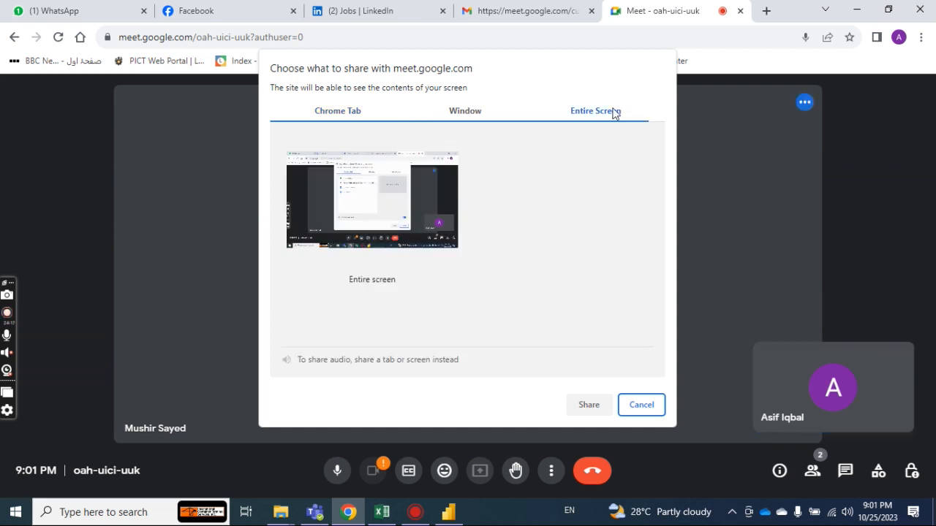
pyautogui.click(424, 176)
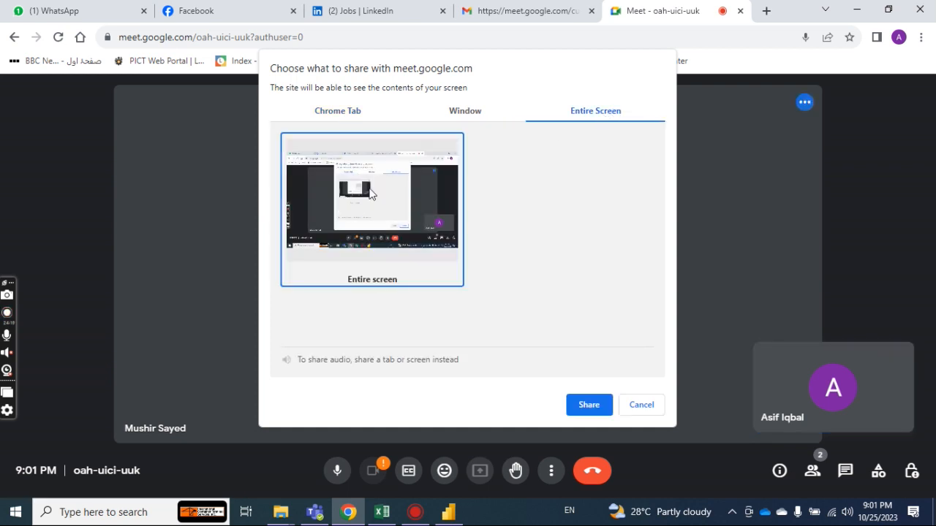
pyautogui.click(582, 405)
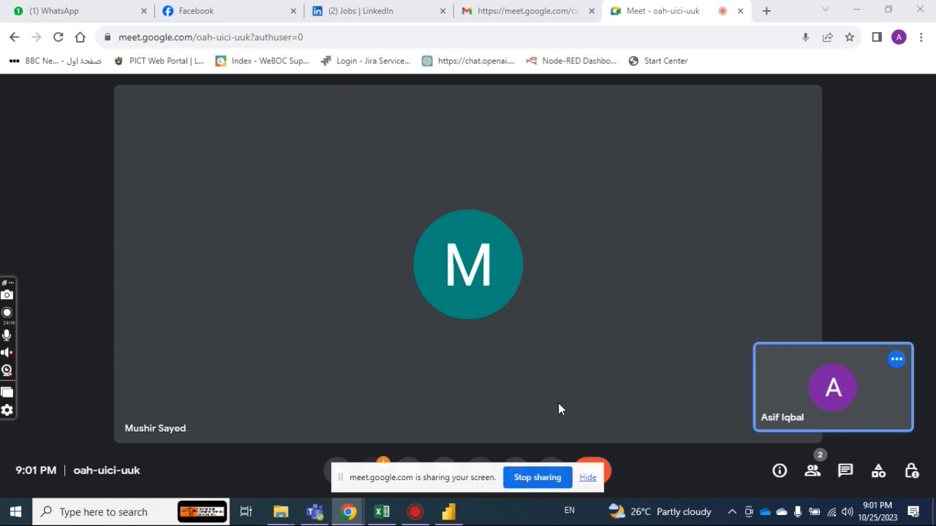
pyautogui.doubleClick(502, 284)
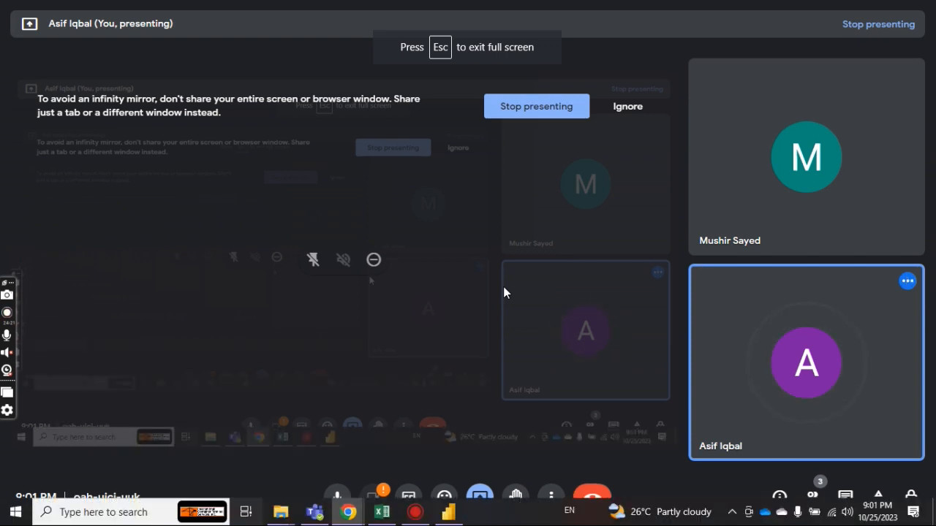
# Return to Power BI, start a table with manually entered data and name its first column Sale Person Name.
pyautogui.hotkey('alt', 'Tab')
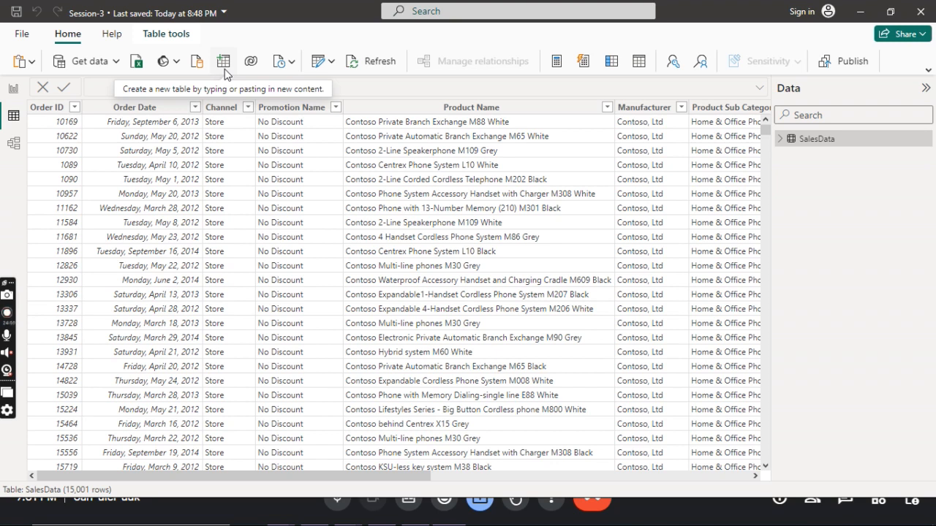
pyautogui.click(223, 62)
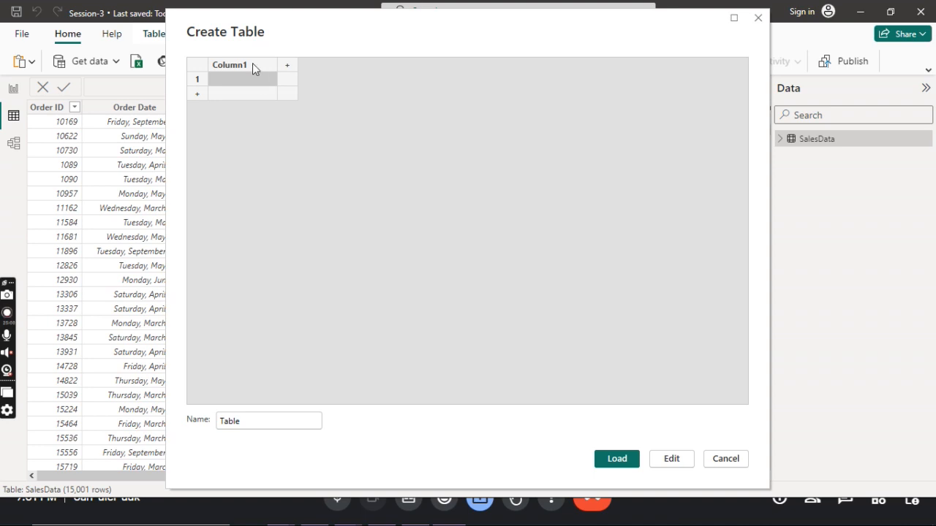
pyautogui.doubleClick(252, 64)
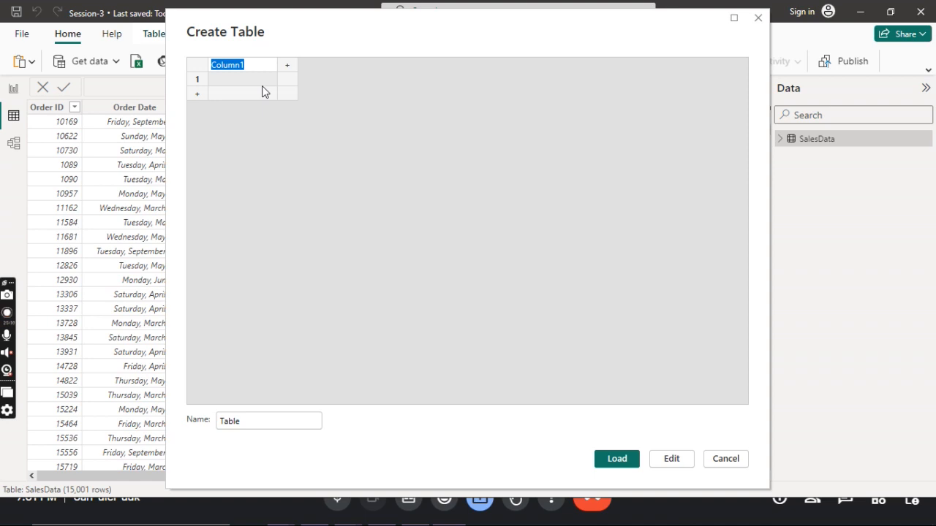
pyautogui.write('Sale Person nam')
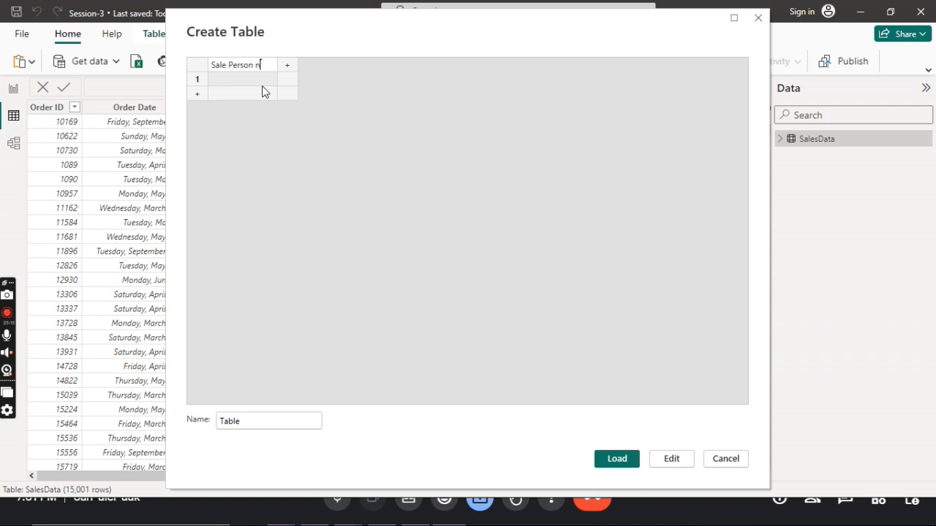
pyautogui.press('BackSpace')
pyautogui.press('BackSpace')
pyautogui.press('BackSpace')
pyautogui.write('Name')
pyautogui.press('Return')
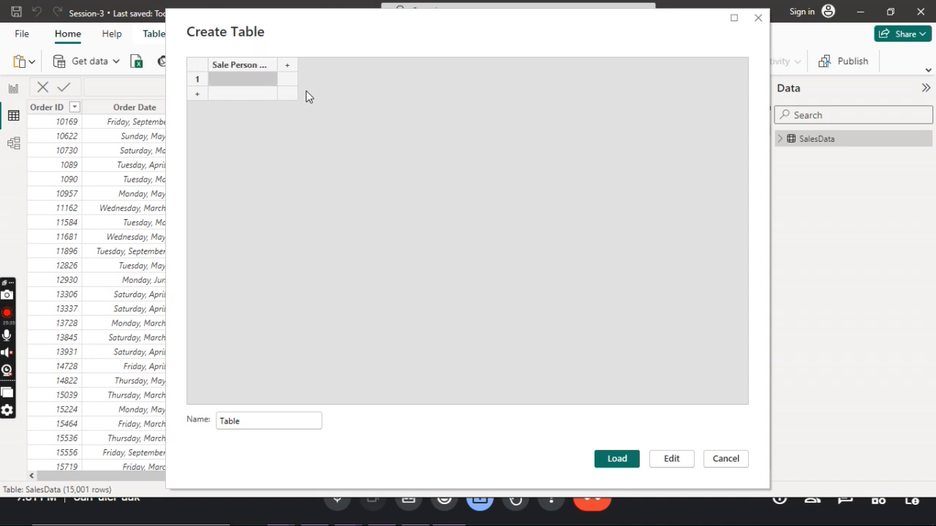
# Widen the Sale Person Name column to fit its heading and add a second column named Age.
pyautogui.moveTo(277, 63); pyautogui.dragTo(317, 66)
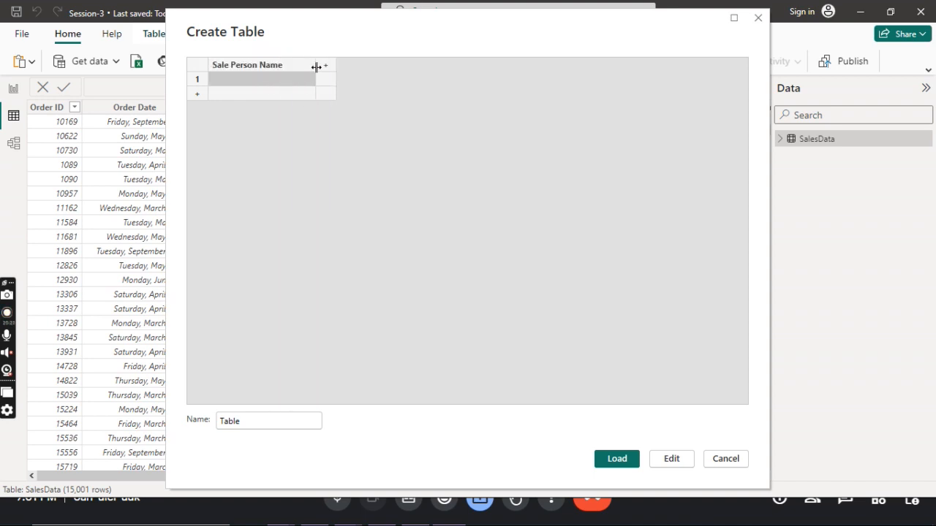
pyautogui.click(326, 66)
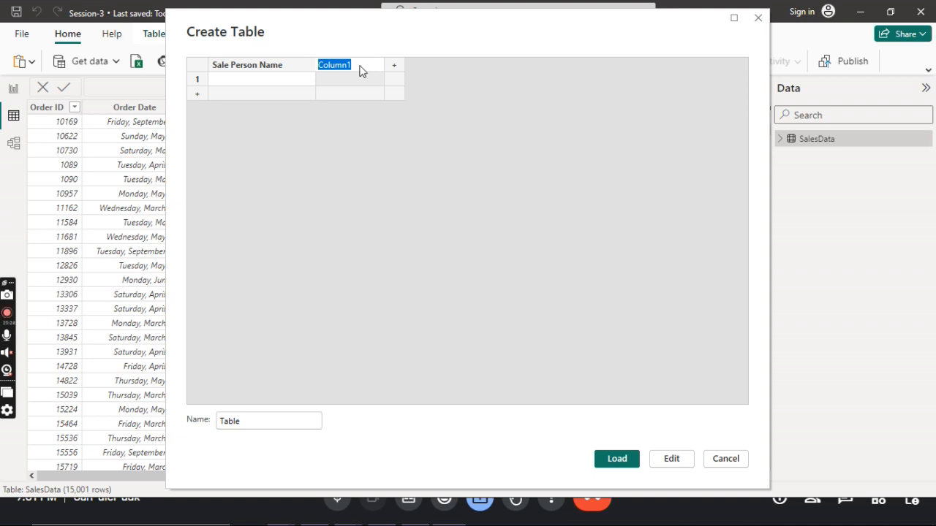
pyautogui.write('Age')
# Fill the first row with ABC as the sale person name and 25 as the age.
pyautogui.click(283, 82)
pyautogui.click(285, 85)
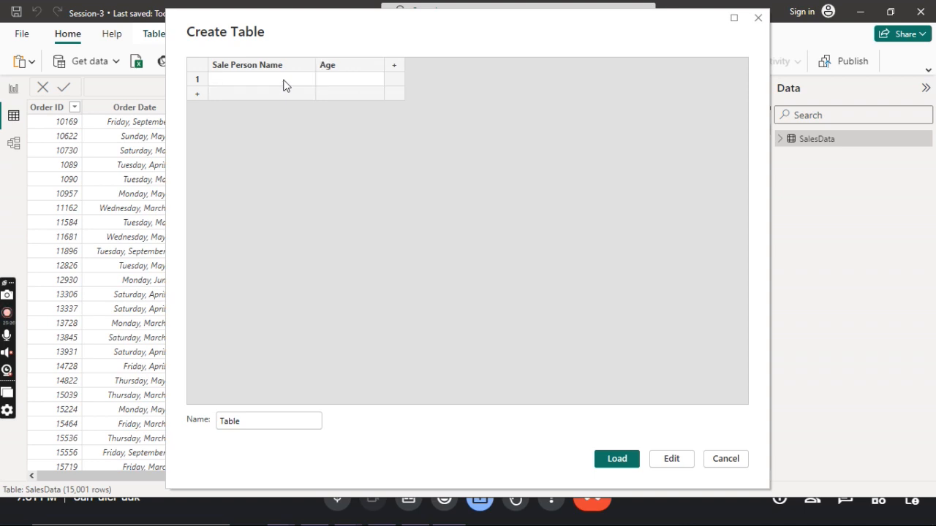
pyautogui.write('ABC')
pyautogui.press('Tab')
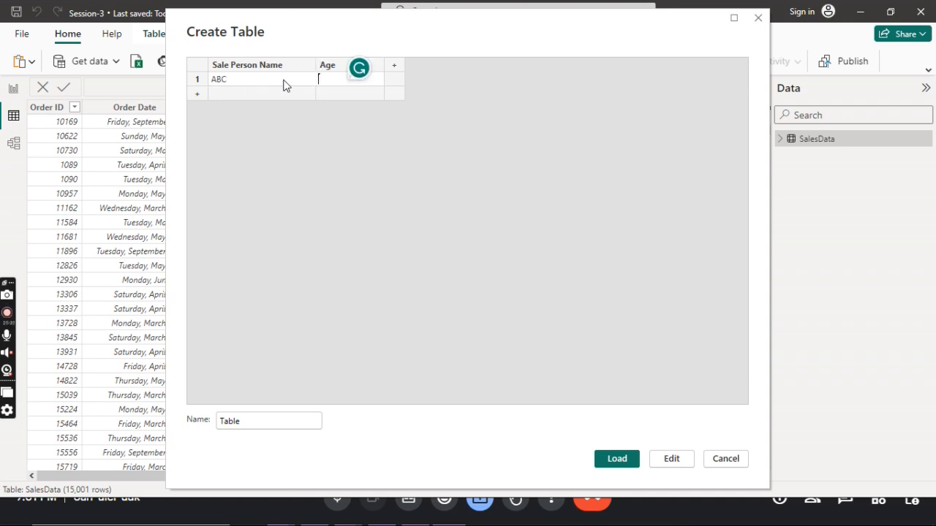
pyautogui.write('25')
pyautogui.press('Tab')
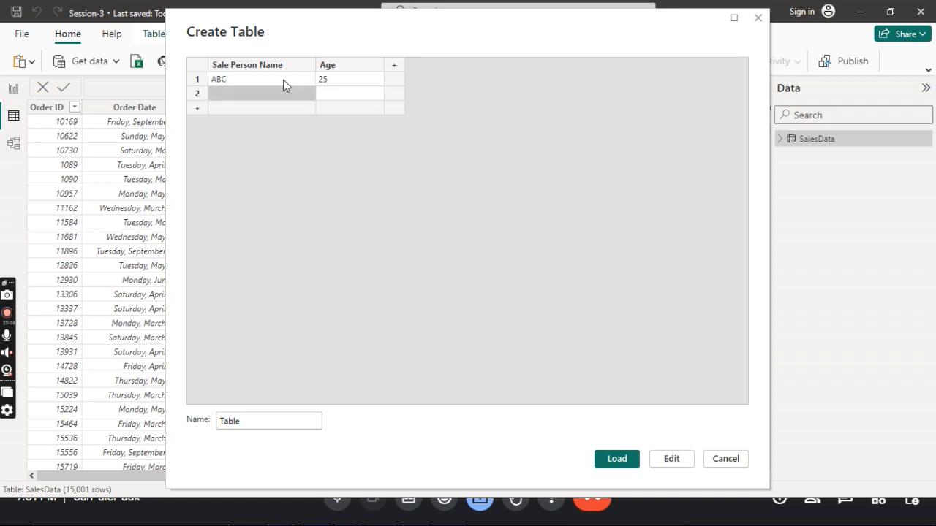
# Add a second row with XYZ as the sale person name and 35 as the age.
pyautogui.click(283, 94)
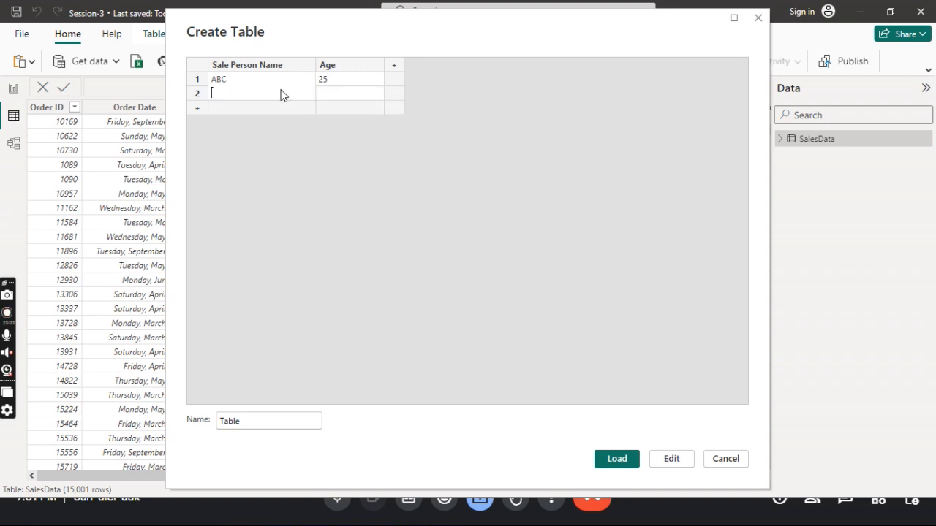
pyautogui.write('XYZ')
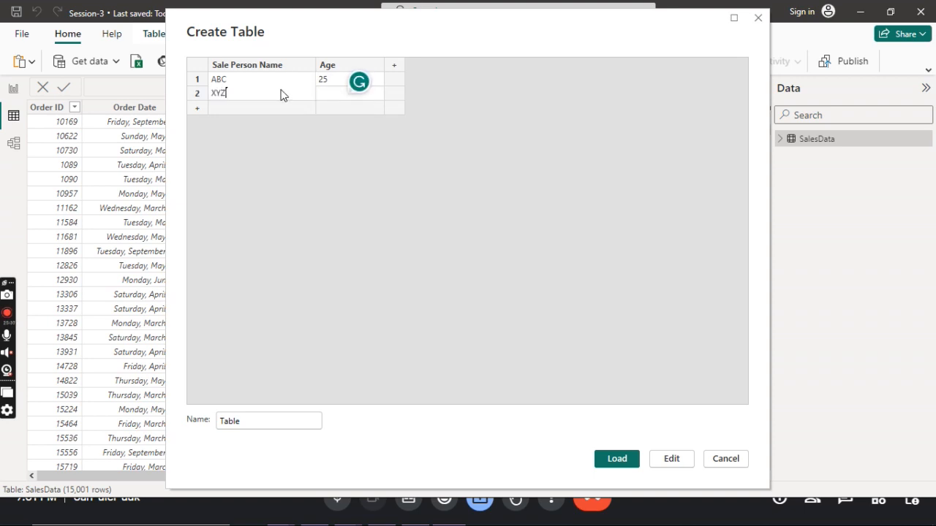
pyautogui.press('Tab')
pyautogui.click(319, 91)
pyautogui.write('35')
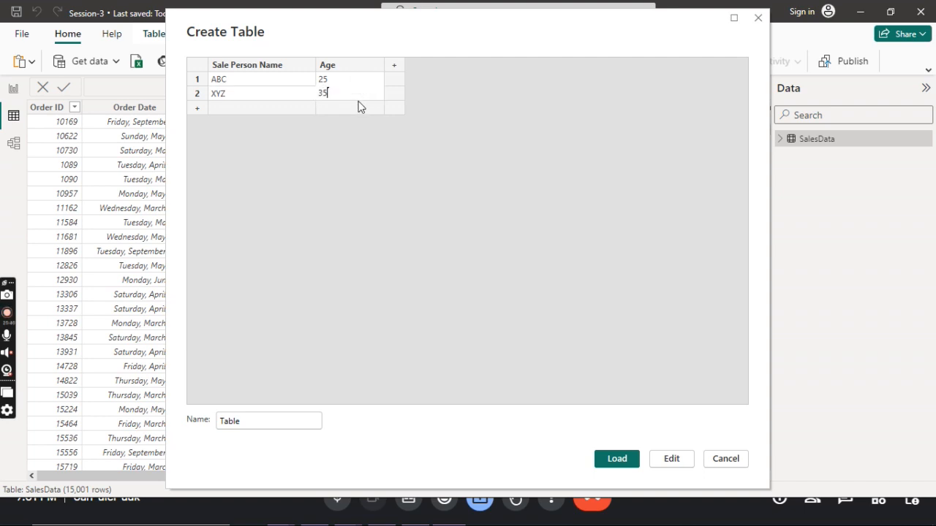
pyautogui.click(397, 190)
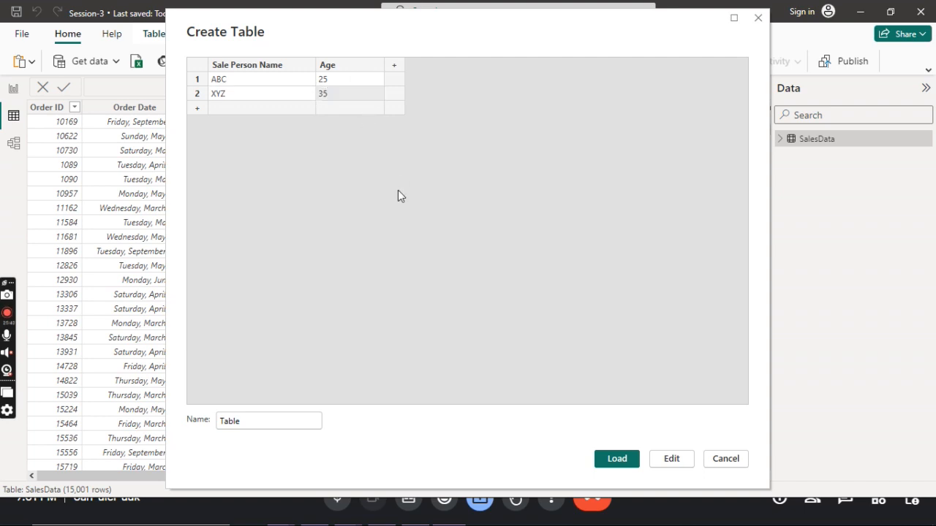
# Load the manually entered table into the model and display its fields and rows.
pyautogui.click(616, 459)
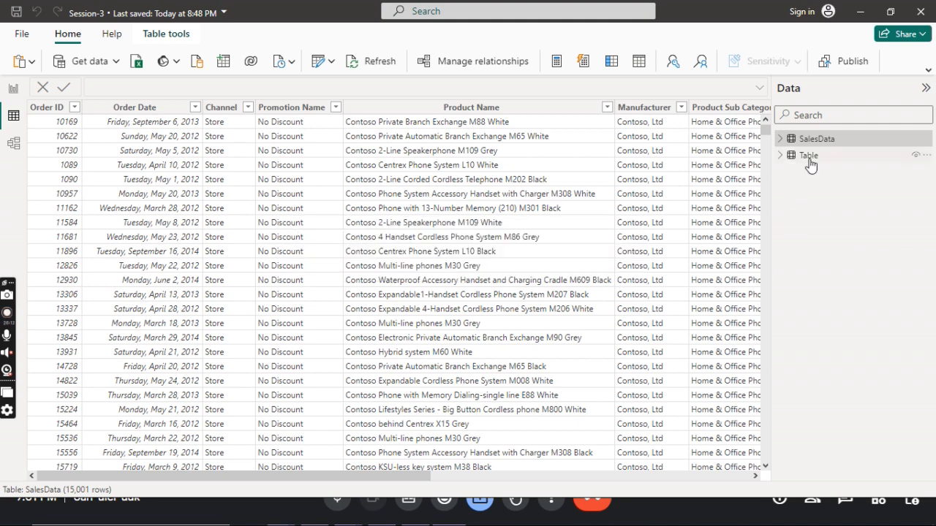
pyautogui.click(780, 158)
pyautogui.click(809, 158)
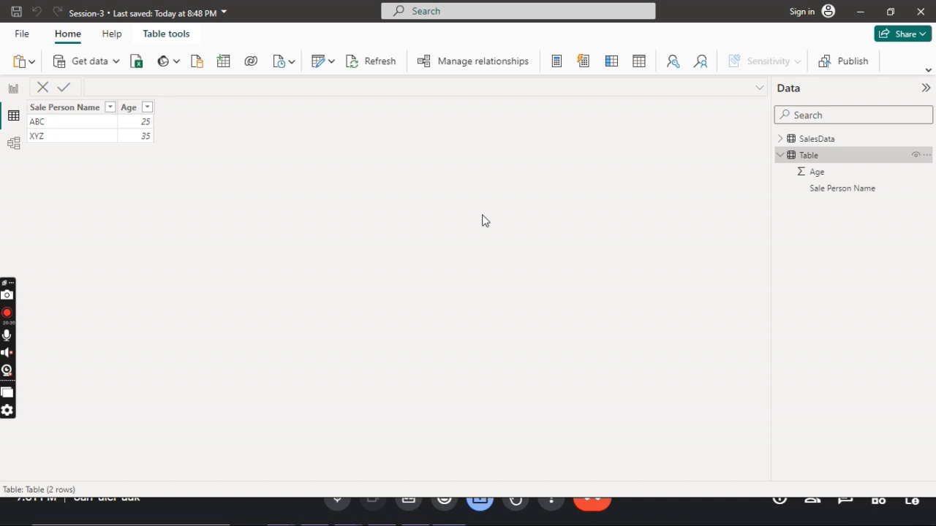
# Set the default summarization of the new table's Age column to Don't summarize.
pyautogui.click(821, 178)
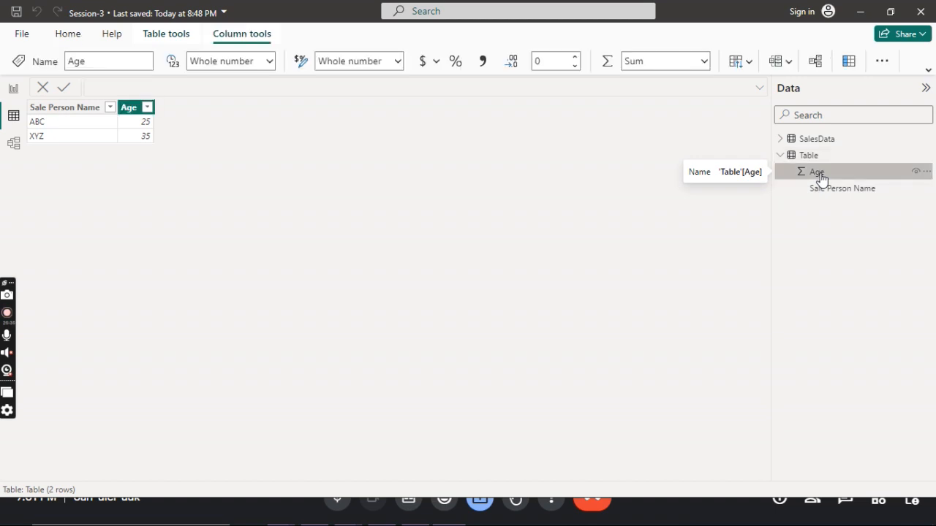
pyautogui.click(706, 66)
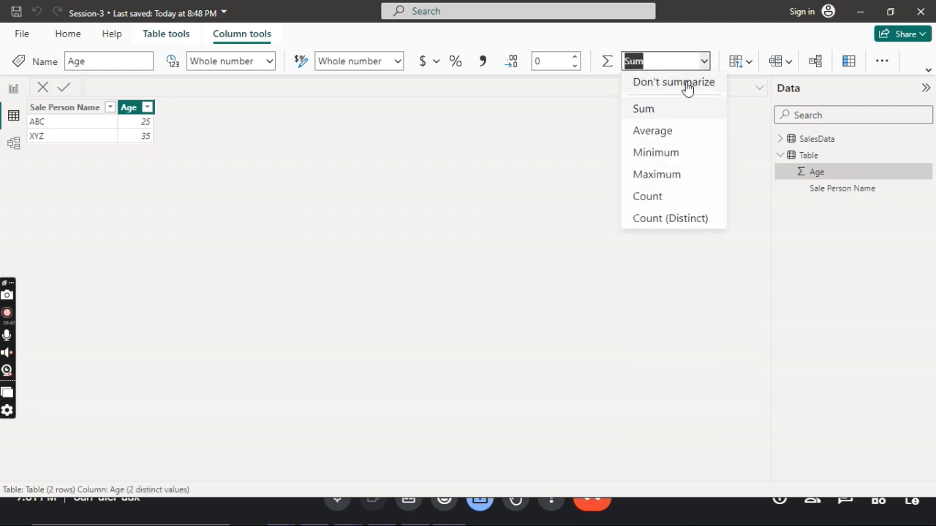
pyautogui.click(683, 83)
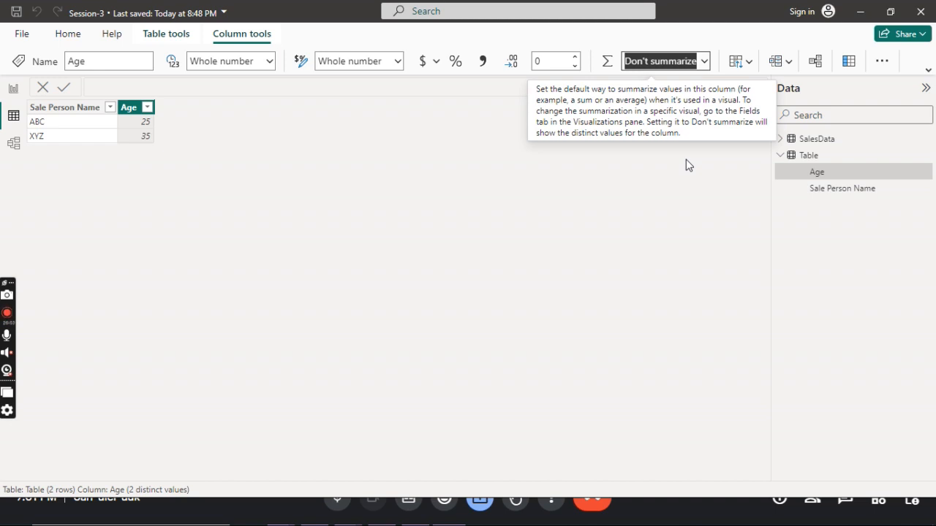
pyautogui.click(686, 160)
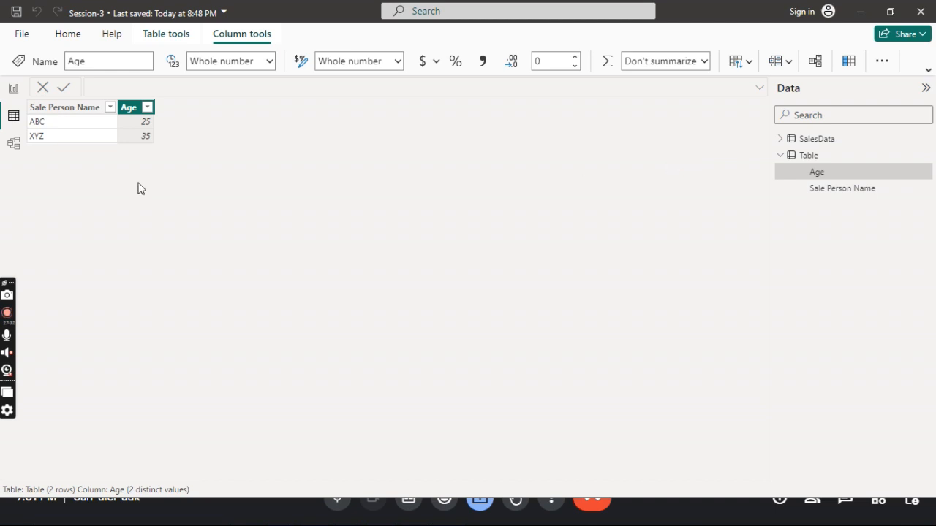
# Make the new table's card taller in the model view and return to the table data.
pyautogui.click(13, 150)
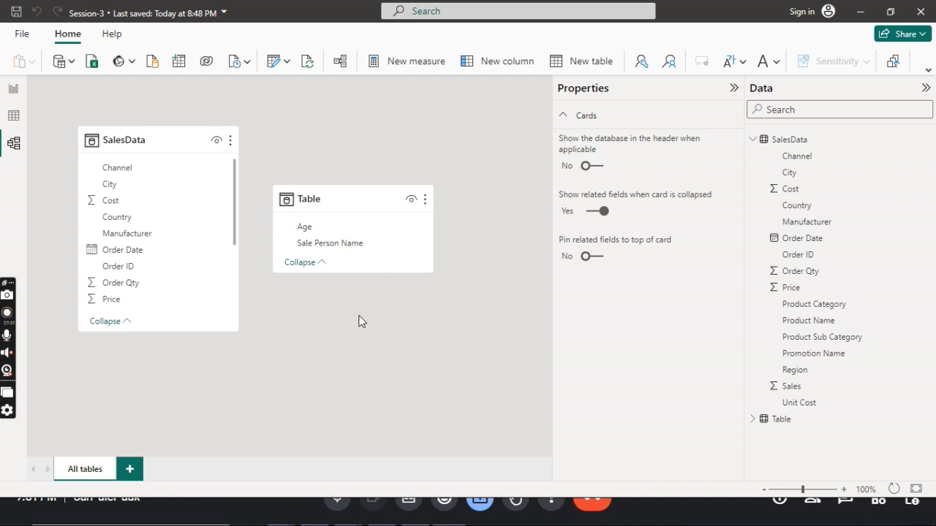
pyautogui.moveTo(358, 273); pyautogui.dragTo(357, 296)
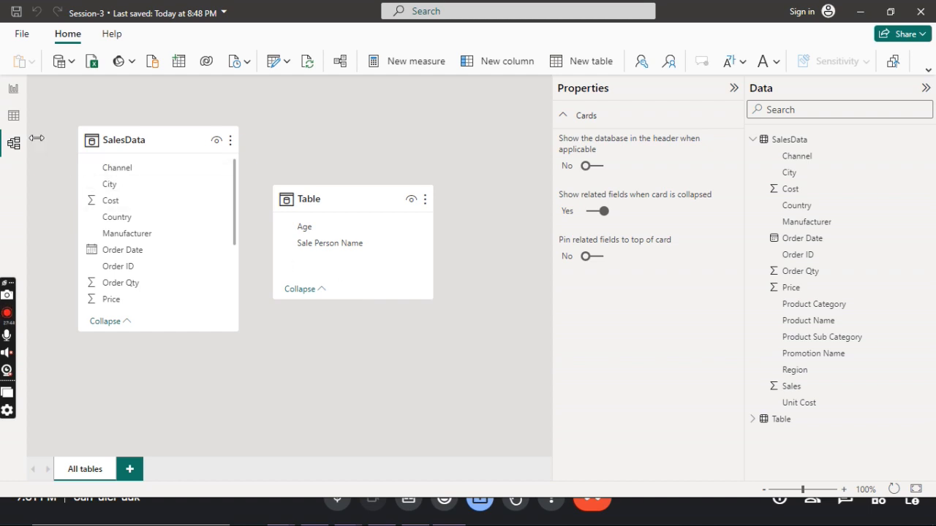
pyautogui.click(12, 121)
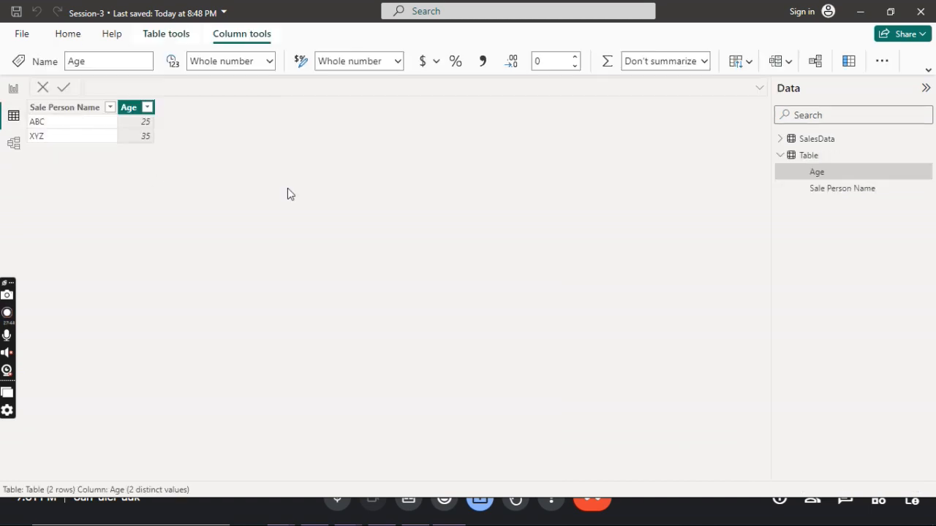
# Rename the manually entered table as Employee data and display the SalesData table.
pyautogui.doubleClick(812, 156)
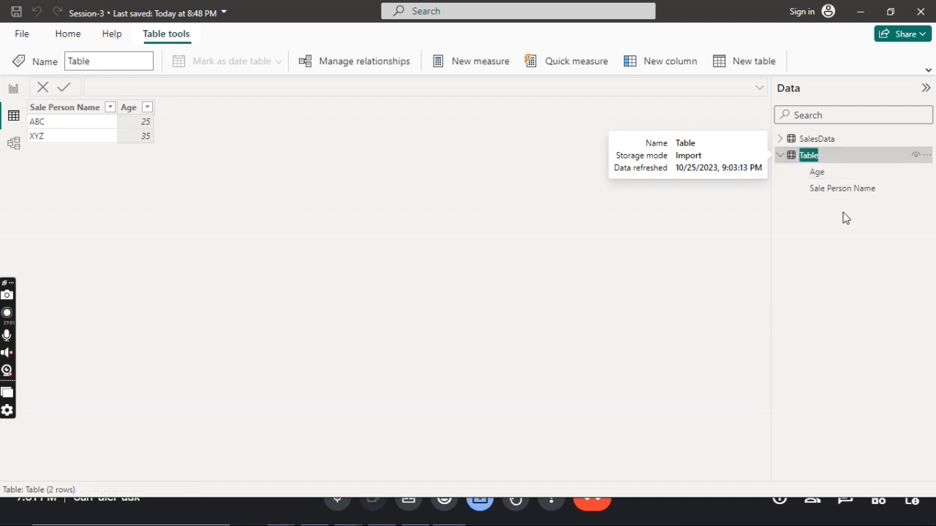
pyautogui.write('Em')
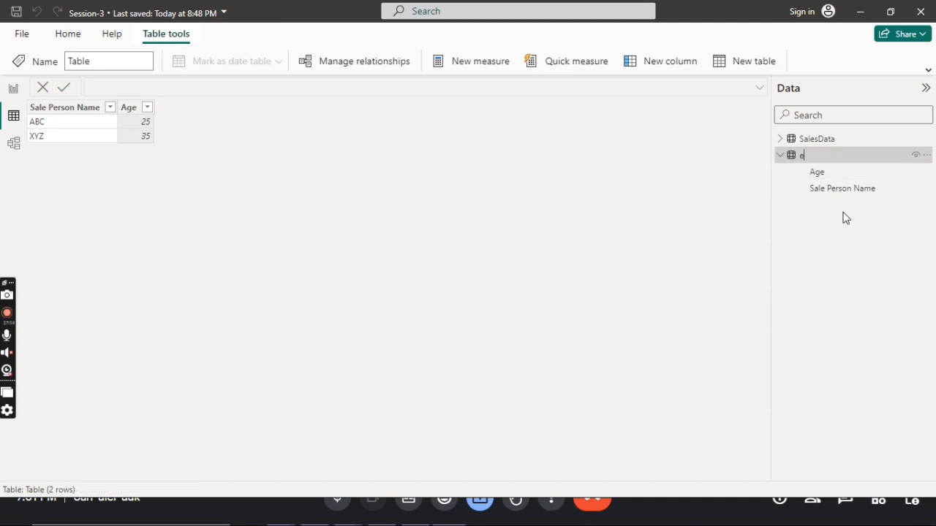
pyautogui.press('BackSpace')
pyautogui.write('mployee data')
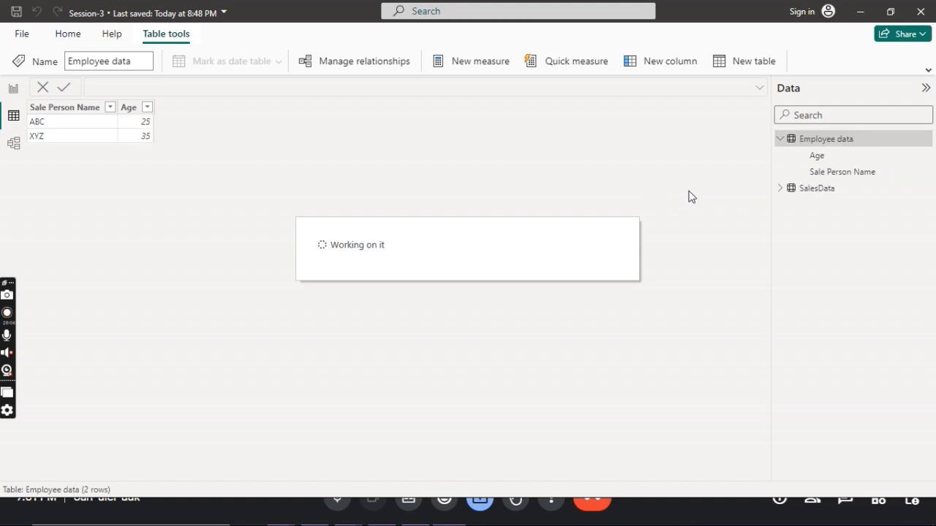
pyautogui.click(780, 139)
pyautogui.click(819, 158)
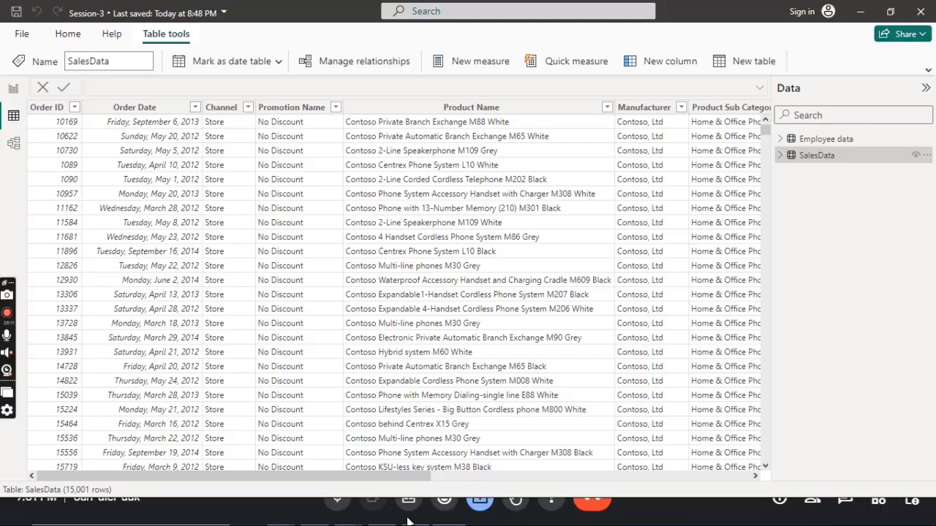
# Switch to the Excel topic list and highlight Summarisation, Data Category and Creating New Table with their remarks in yellow.
pyautogui.press('super+d')
pyautogui.click(383, 513)
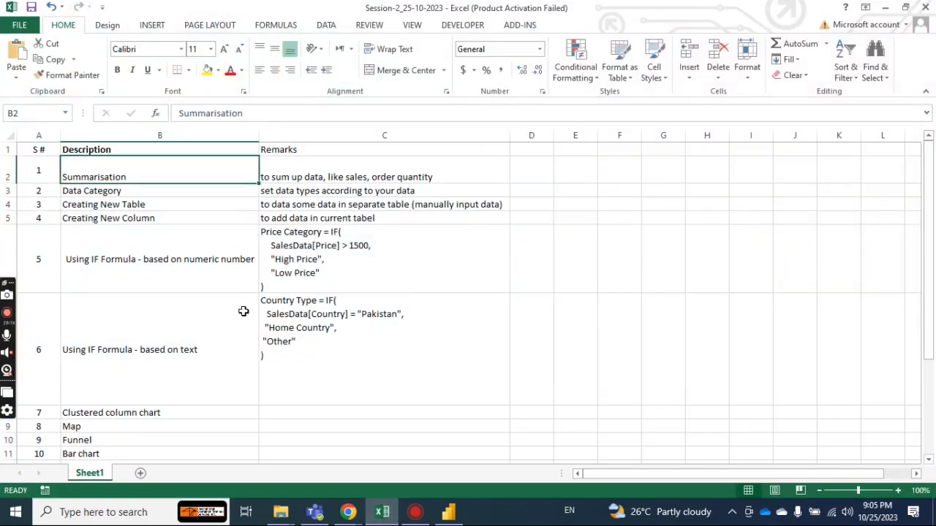
pyautogui.click(145, 204)
pyautogui.click(208, 71)
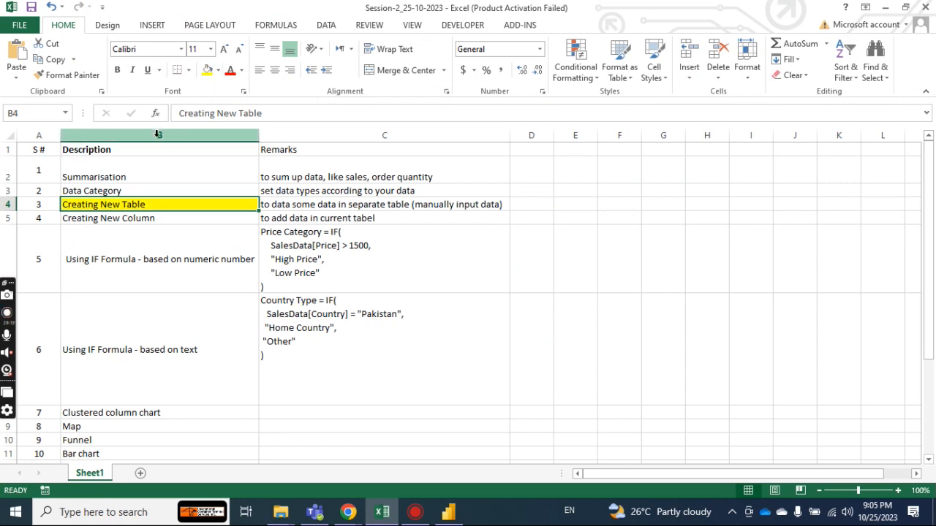
pyautogui.moveTo(145, 167); pyautogui.dragTo(344, 205)
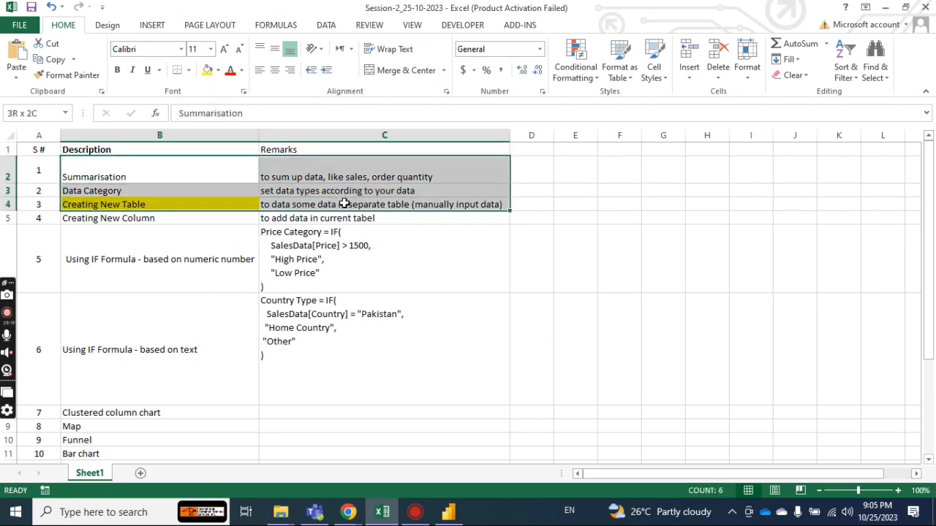
pyautogui.click(207, 72)
pyautogui.click(188, 218)
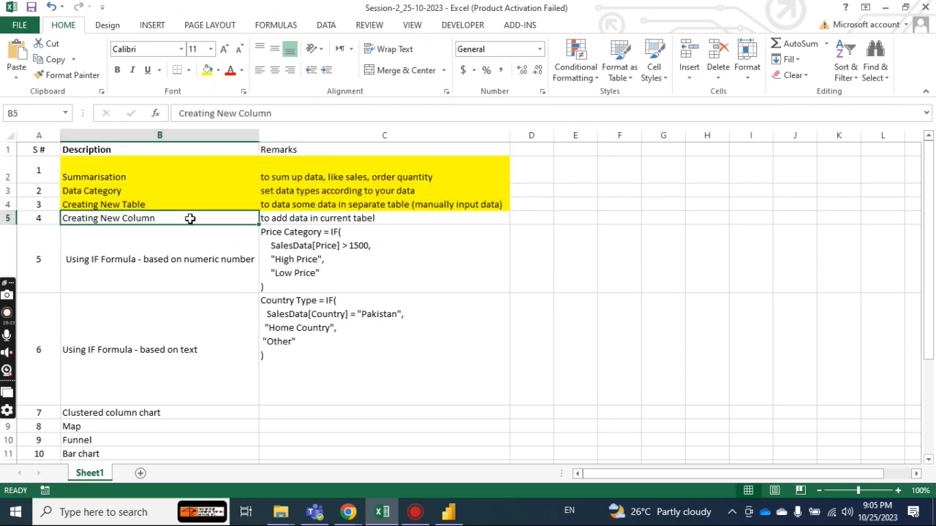
# Return to Power BI and bring the last columns of the SalesData table into view.
pyautogui.click(449, 512)
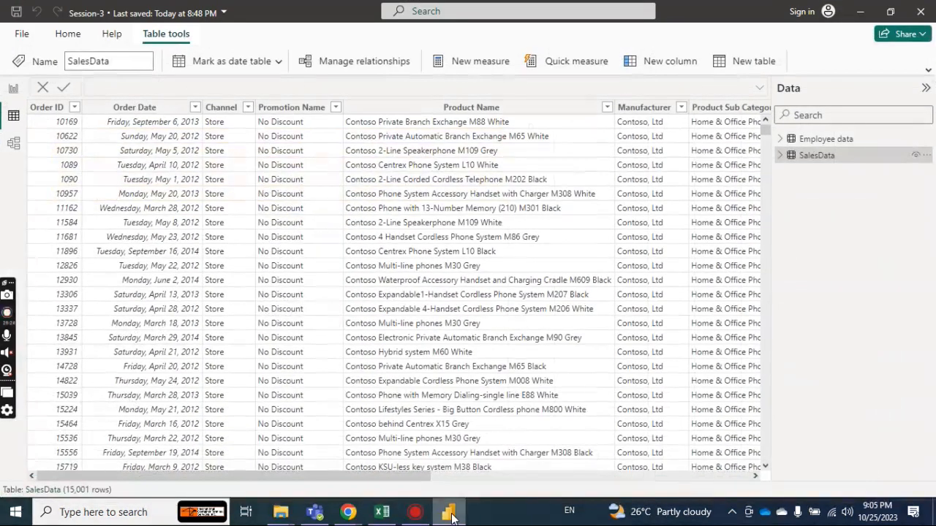
pyautogui.moveTo(400, 483); pyautogui.dragTo(767, 491)
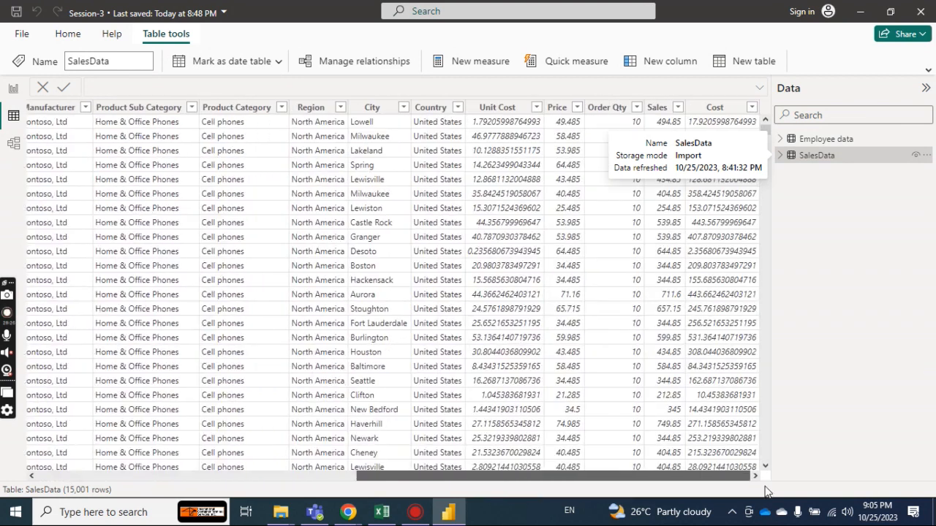
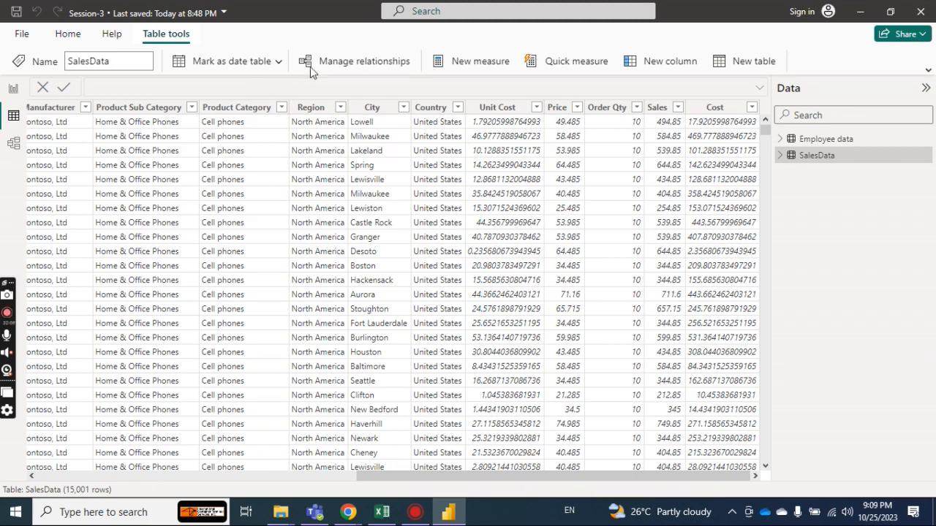
# Add a new column to the SalesData table and name it Copy of City in its formula.
pyautogui.click(660, 66)
pyautogui.click(658, 64)
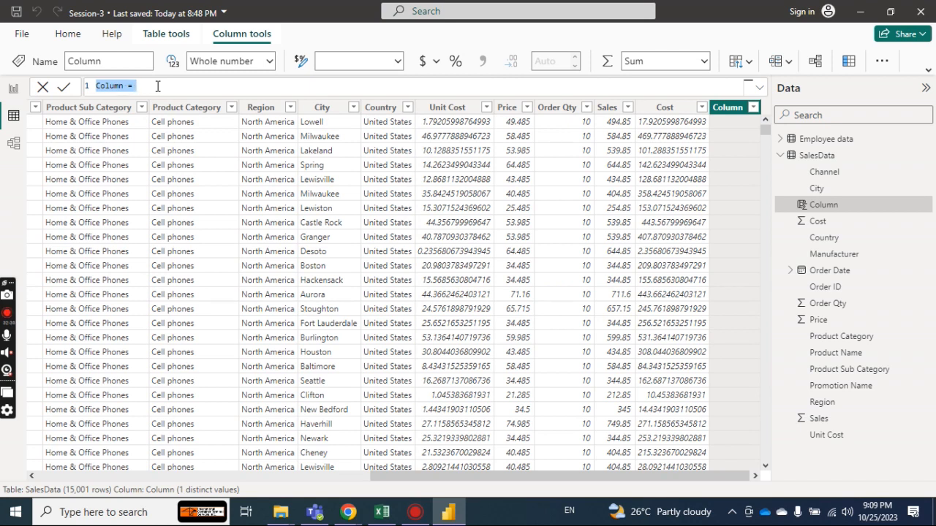
pyautogui.write('Copy of ')
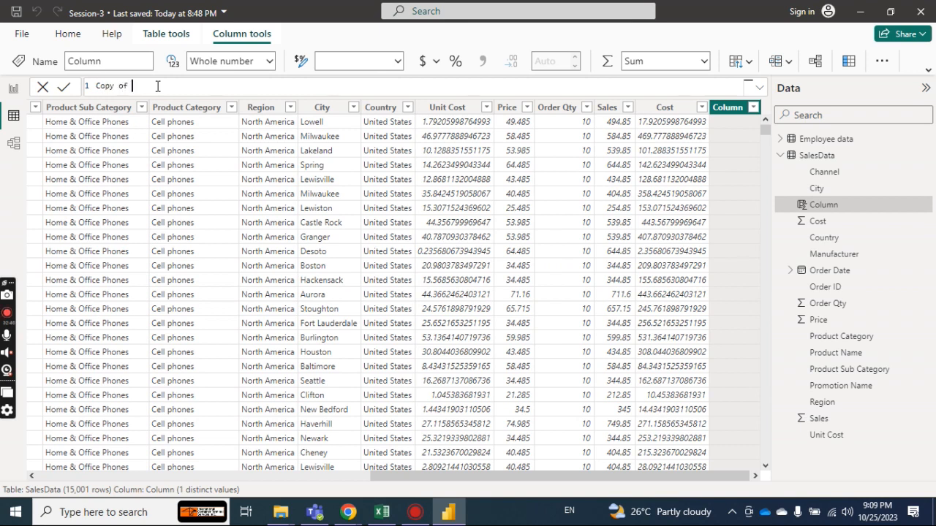
pyautogui.write('City =')
# Complete the Copy of City formula with a reference to SalesData[City] and commit it.
pyautogui.write('sa')
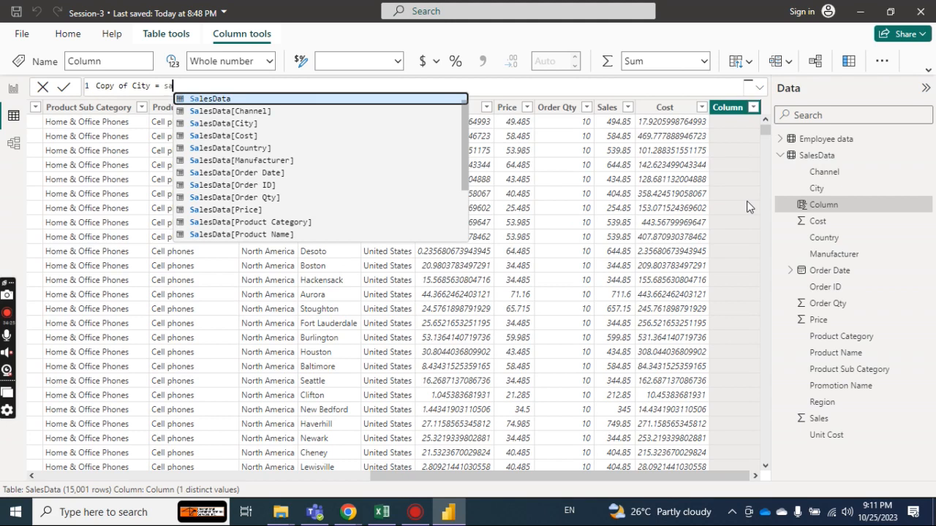
pyautogui.write('le')
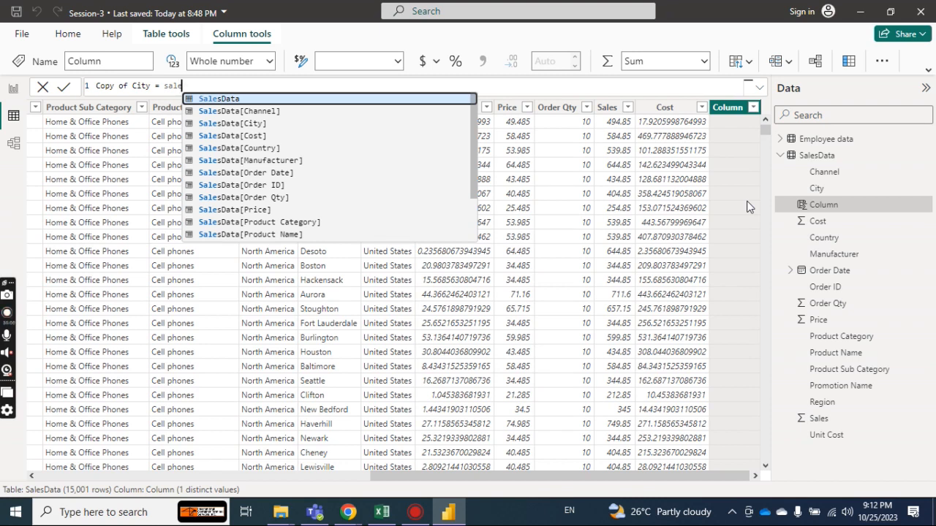
pyautogui.moveTo(474, 145)
pyautogui.mouseDown()
pyautogui.moveTo(474, 182)
pyautogui.moveTo(463, 194)
pyautogui.moveTo(467, 129)
pyautogui.mouseUp()
pyautogui.press('Down')
pyautogui.press('Down')
pyautogui.press('Down')
pyautogui.press('Down')
pyautogui.press('Down')
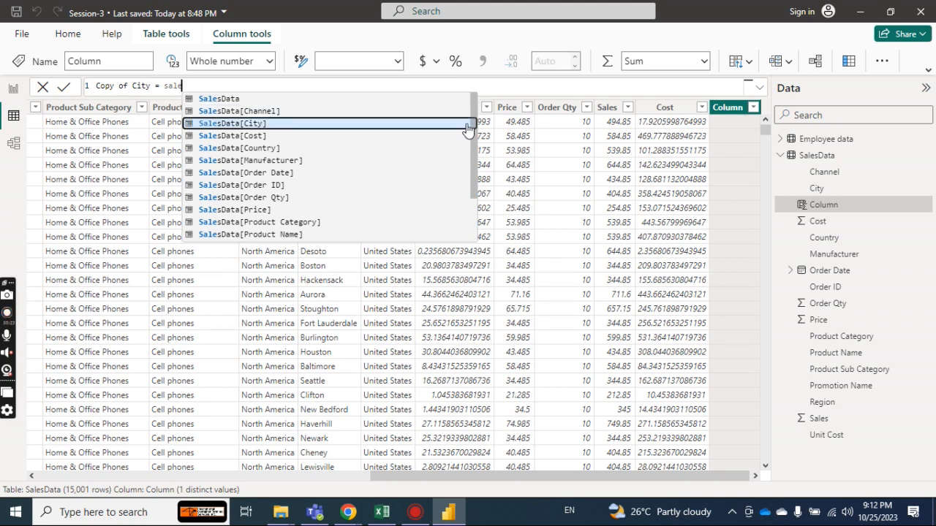
pyautogui.press('Up')
pyautogui.press('Up')
pyautogui.press('Up')
pyautogui.click(467, 124)
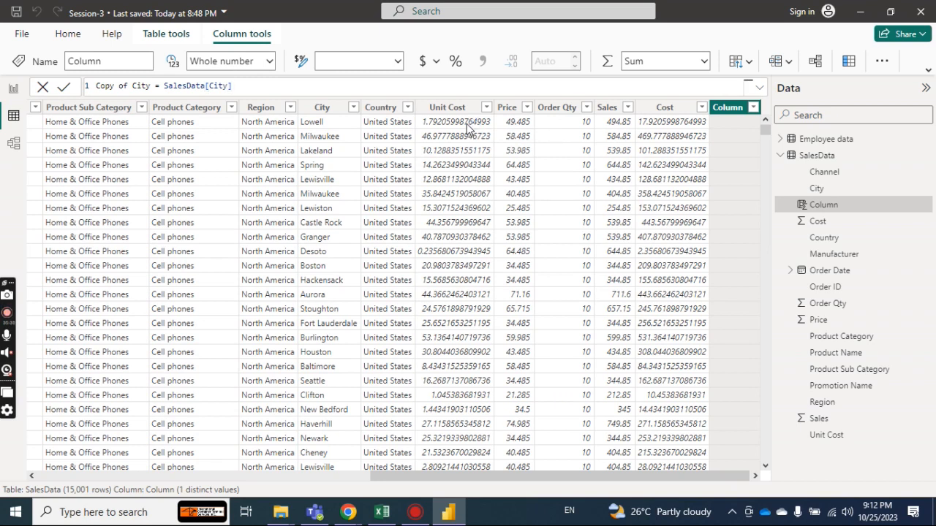
pyautogui.press('Return')
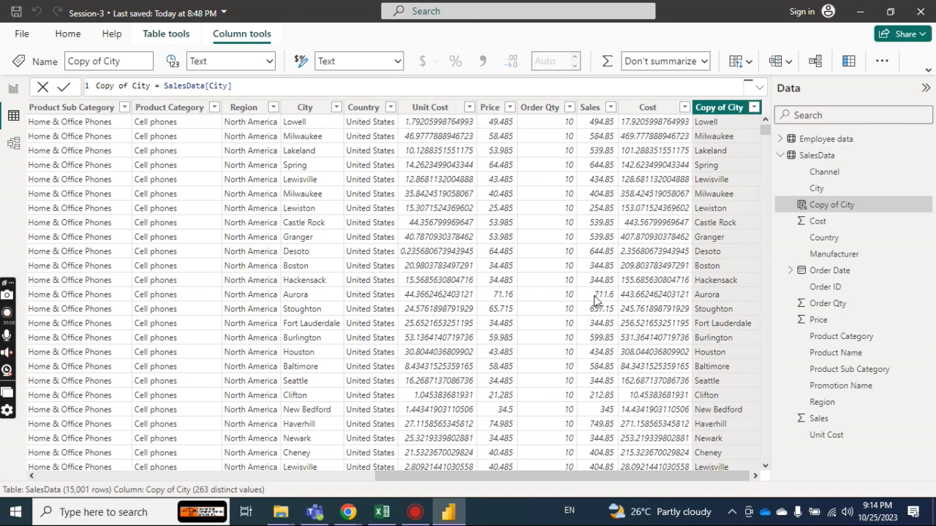
# Switch to the Excel topic list and highlight Creating New Column with its remark in yellow.
pyautogui.click(381, 511)
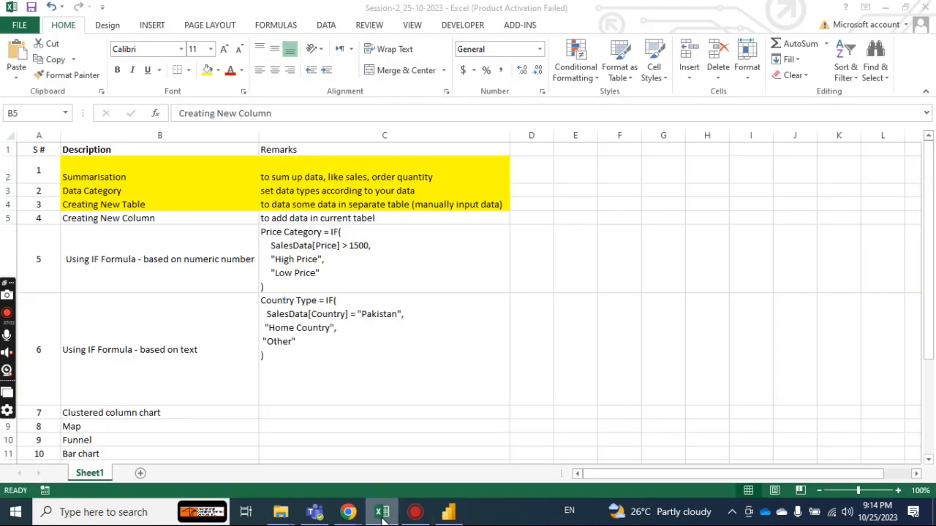
pyautogui.click(201, 245)
pyautogui.click(182, 218)
pyautogui.moveTo(183, 218); pyautogui.dragTo(299, 217)
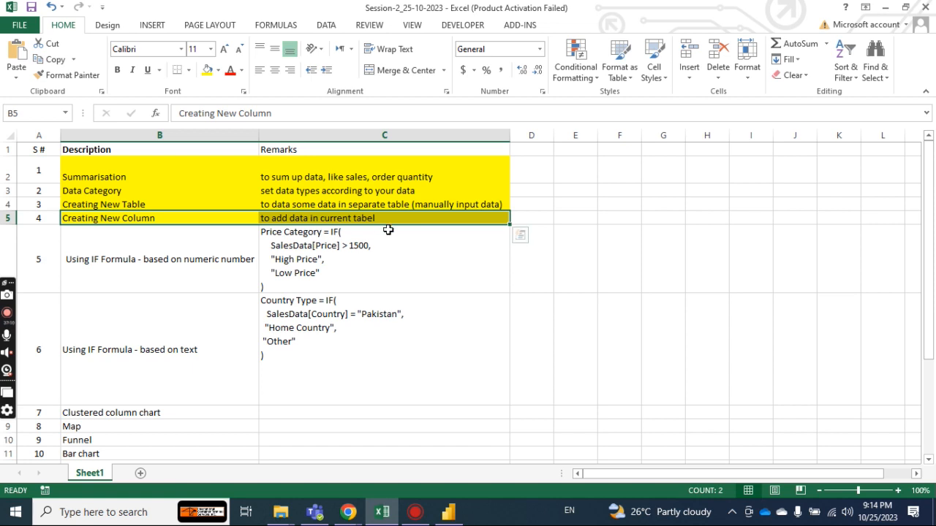
# Make the row of the numeric IF formula topic taller, below the Price Category formula text.
pyautogui.click(437, 253)
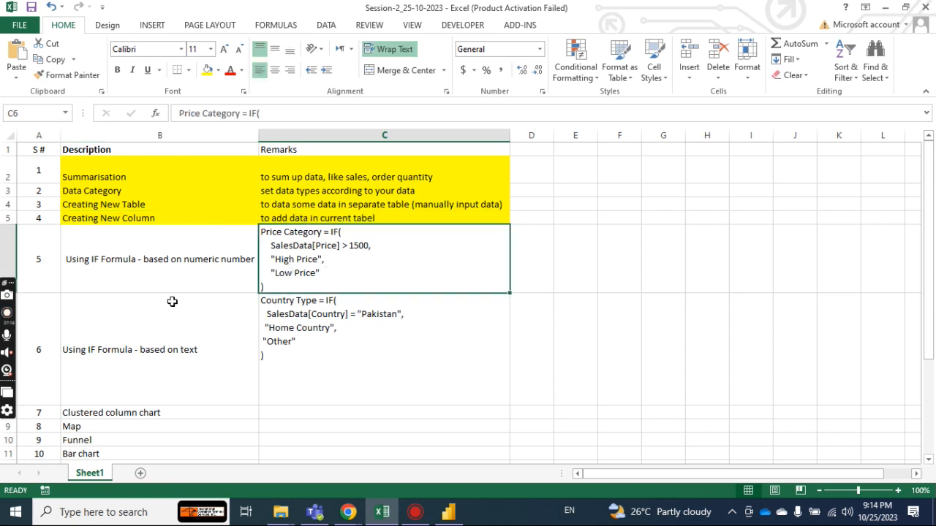
pyautogui.moveTo(8, 282); pyautogui.dragTo(8, 125)
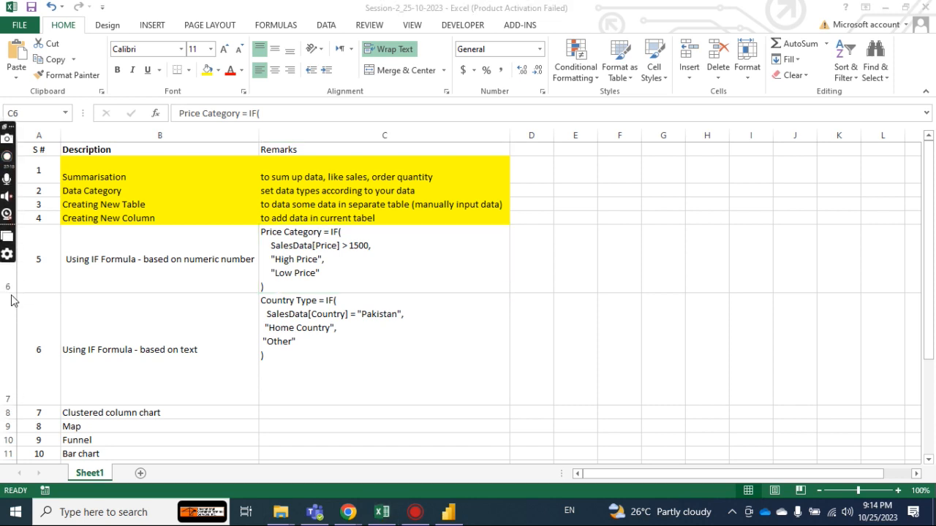
pyautogui.moveTo(11, 295); pyautogui.dragTo(8, 320)
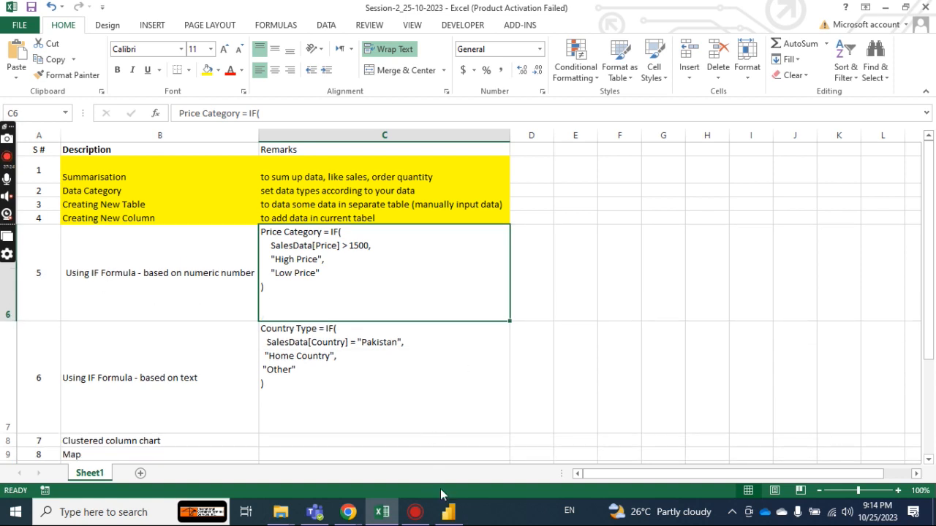
# Return to Power BI and add another column to SalesData, naming it Price + Sales in its formula.
pyautogui.click(451, 516)
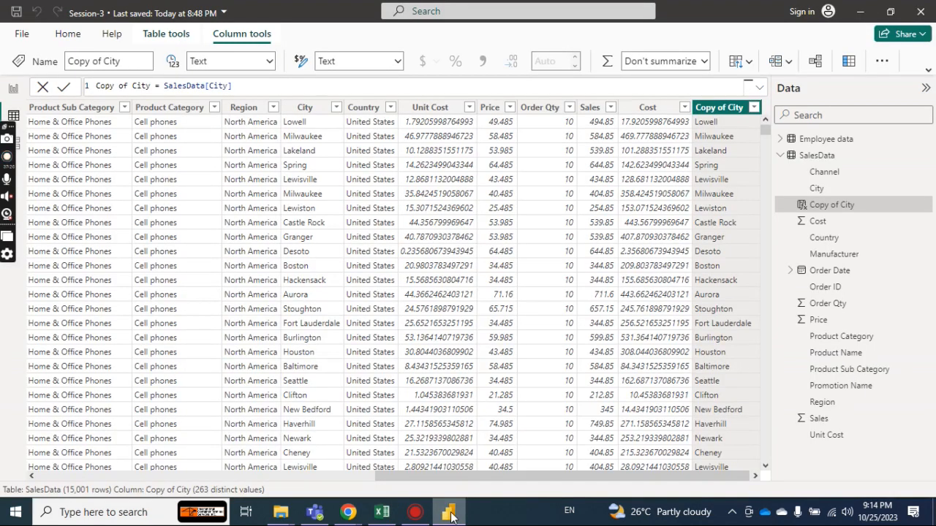
pyautogui.moveTo(576, 477); pyautogui.dragTo(619, 475)
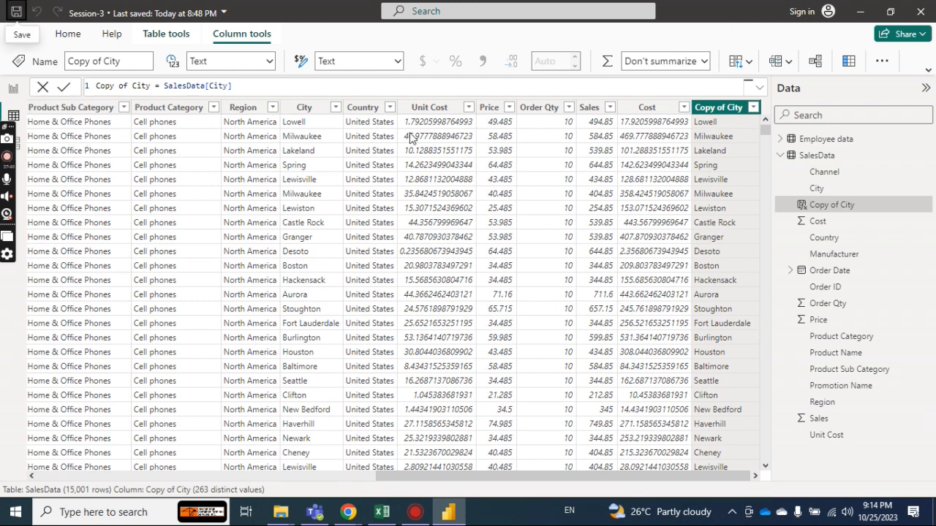
pyautogui.click(848, 63)
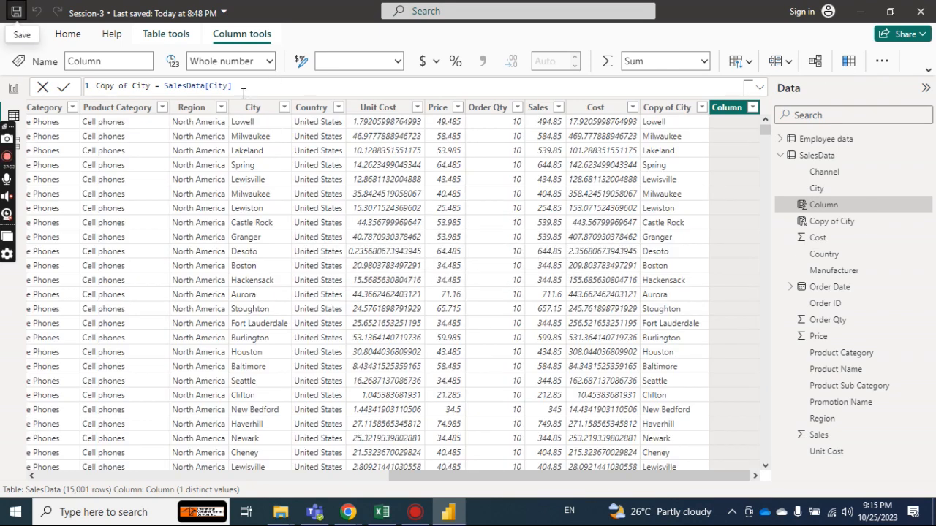
pyautogui.write('Sum')
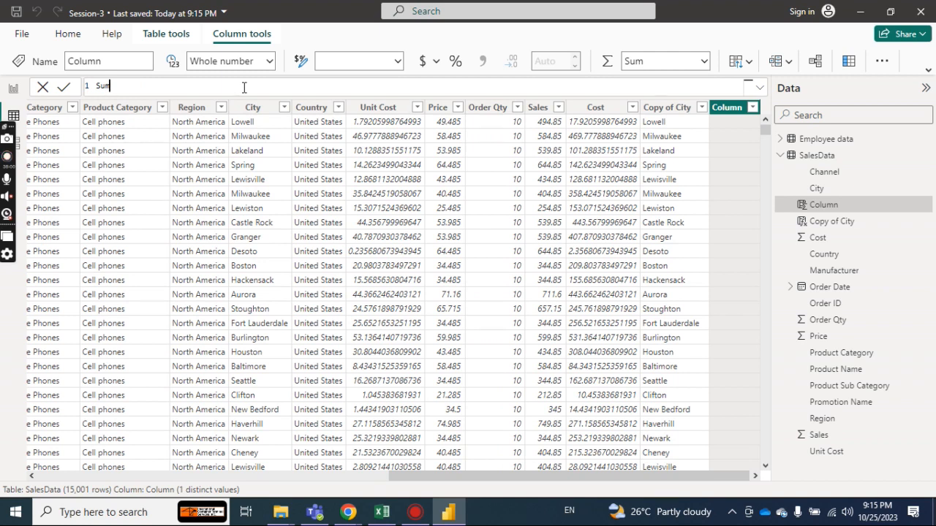
pyautogui.press('BackSpace')
pyautogui.press('BackSpace')
pyautogui.press('BackSpace')
pyautogui.write('Price + Sales')
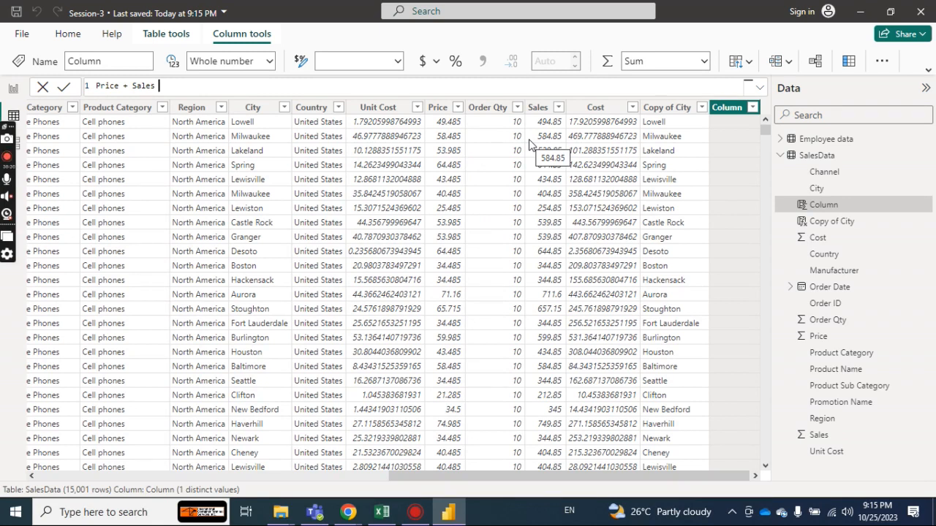
pyautogui.write('=')
# Insert SalesData[Price] as the first term of the Price + Sales formula.
pyautogui.write('sale')
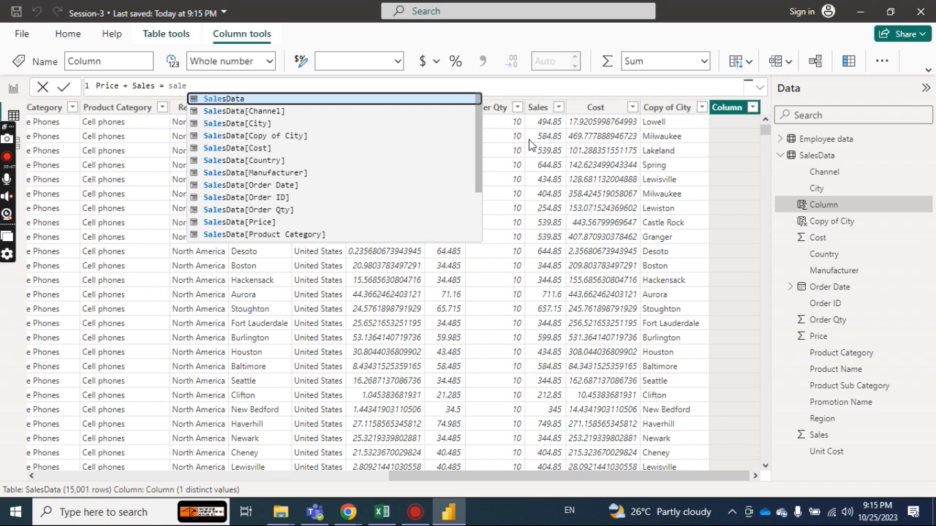
pyautogui.press('Down')
pyautogui.press('Down')
pyautogui.press('Down')
pyautogui.press('Down')
pyautogui.press('Down')
pyautogui.press('Down')
pyautogui.press('Down')
pyautogui.press('Down')
pyautogui.press('Down')
pyautogui.press('Down')
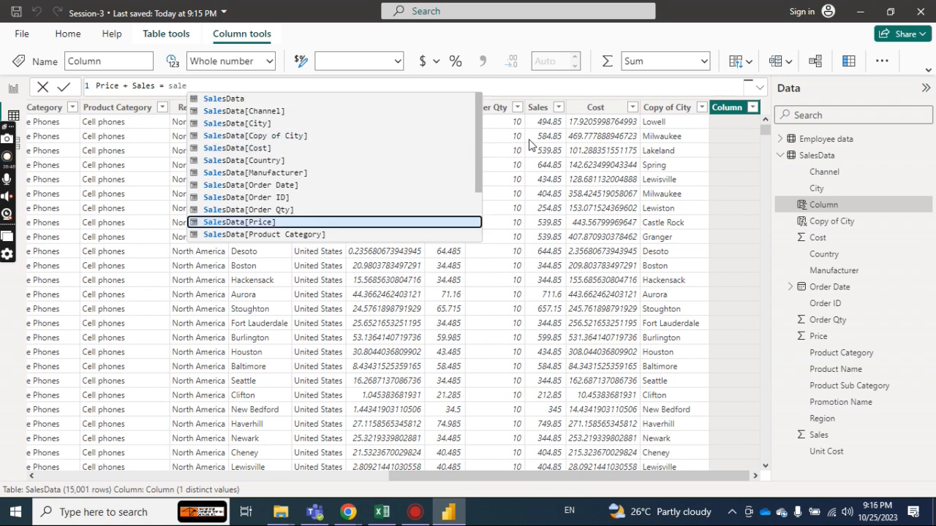
pyautogui.press('Tab')
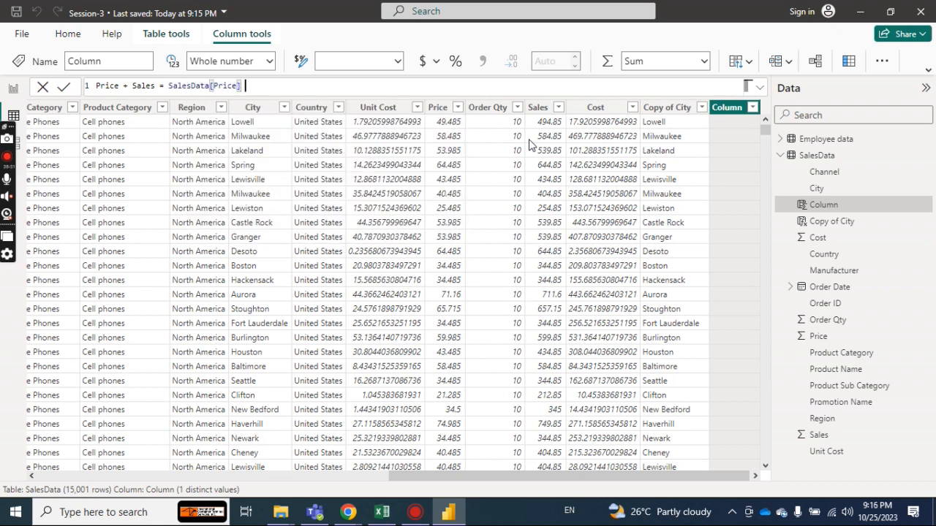
# Add SalesData[Sales] as the second term of the Price + Sales formula and commit it.
pyautogui.write('+')
pyautogui.write('sale')
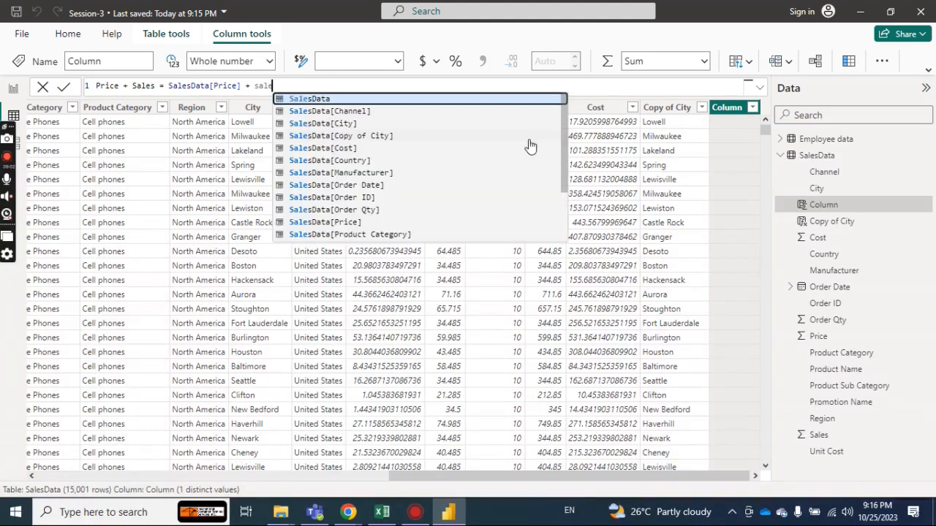
pyautogui.press('Down')
pyautogui.press('Down')
pyautogui.press('Down')
pyautogui.press('Down')
pyautogui.press('Down')
pyautogui.press('Down')
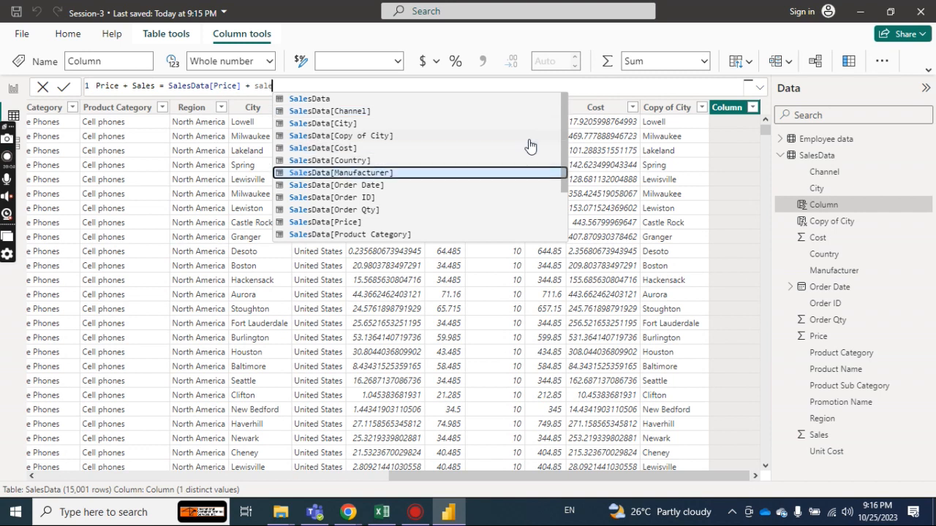
pyautogui.press('Down')
pyautogui.press('Down')
pyautogui.press('Down')
pyautogui.press('Down')
pyautogui.press('Down')
pyautogui.press('Down')
pyautogui.press('Down')
pyautogui.press('Down')
pyautogui.press('Down')
pyautogui.press('Down')
pyautogui.press('Down')
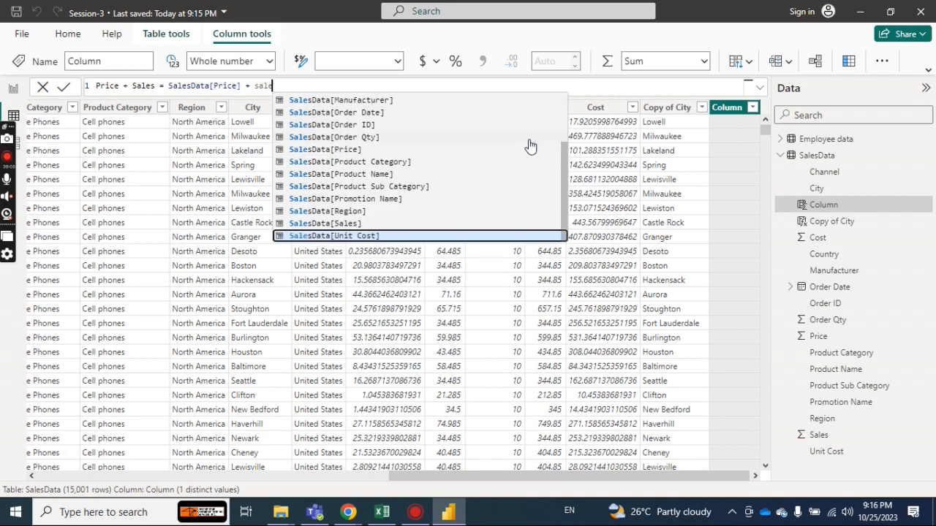
pyautogui.press('Up')
pyautogui.press('Tab')
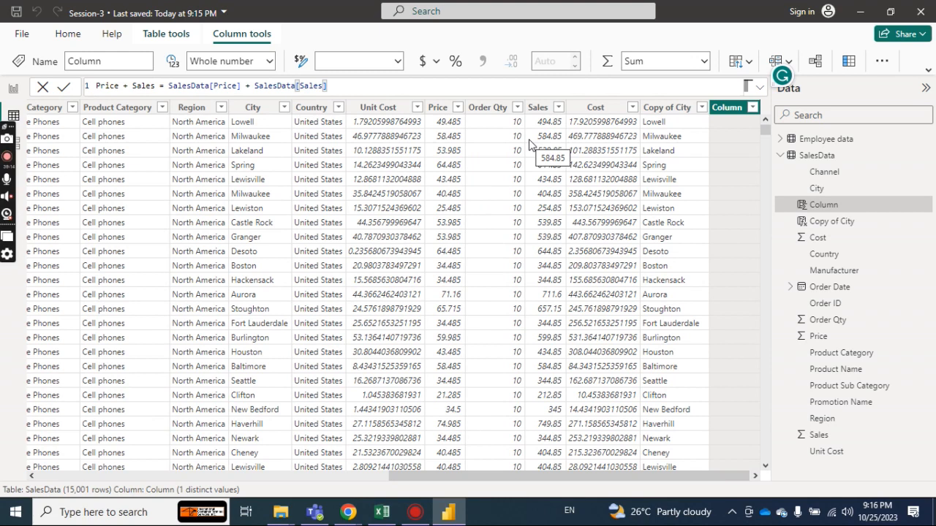
pyautogui.press('Return')
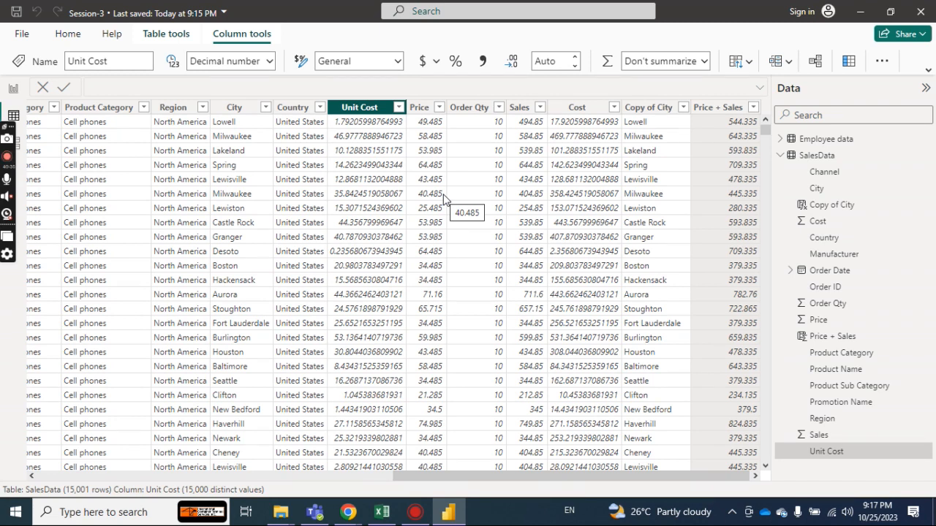
# Set the Unit Cost column to show 1 decimal place.
pyautogui.click(557, 63)
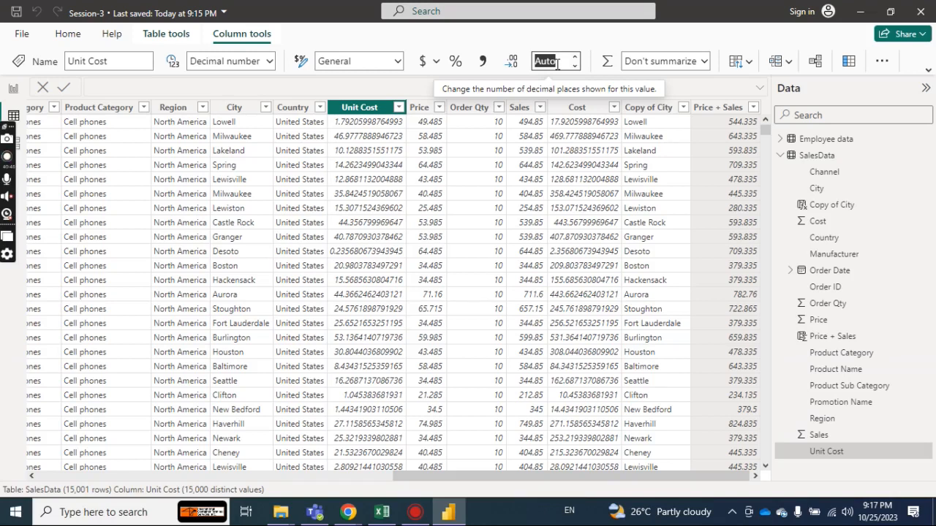
pyautogui.write('1')
pyautogui.press('BackSpace')
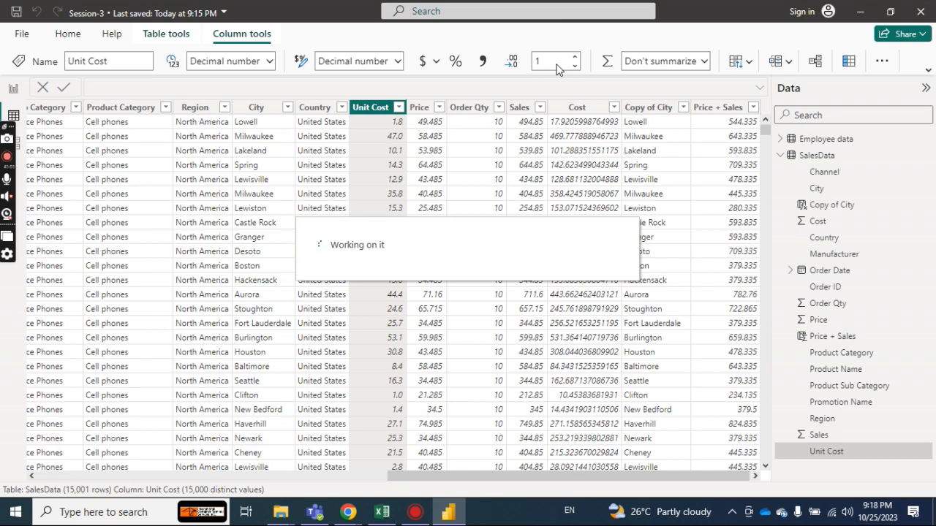
pyautogui.click(557, 64)
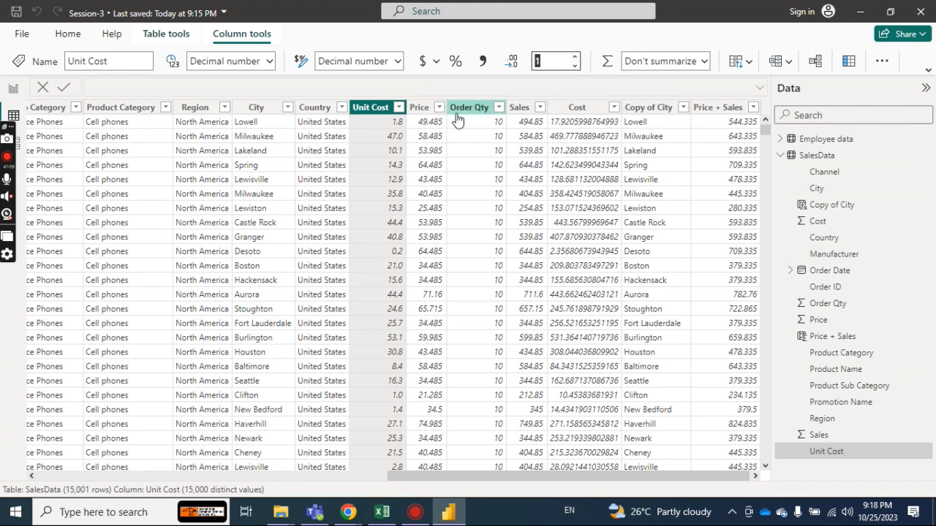
# Set the Price column to show 2 decimal places.
pyautogui.click(419, 107)
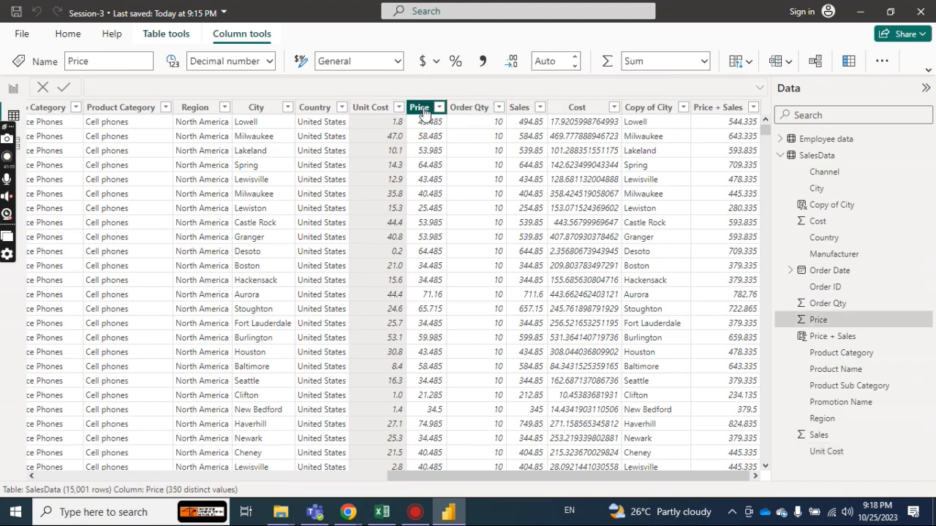
pyautogui.click(545, 62)
pyautogui.click(550, 60)
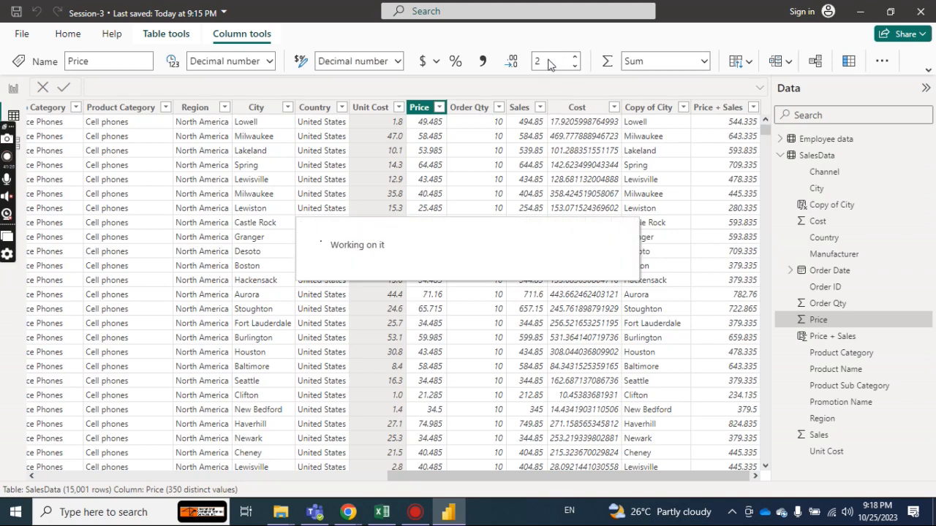
pyautogui.press('Return')
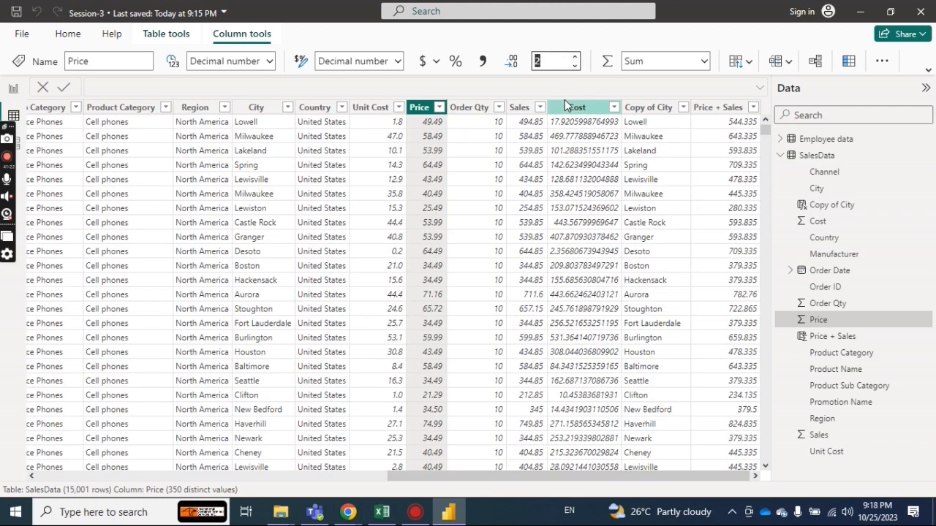
# Set the Cost column to show 1 decimal place.
pyautogui.click(568, 109)
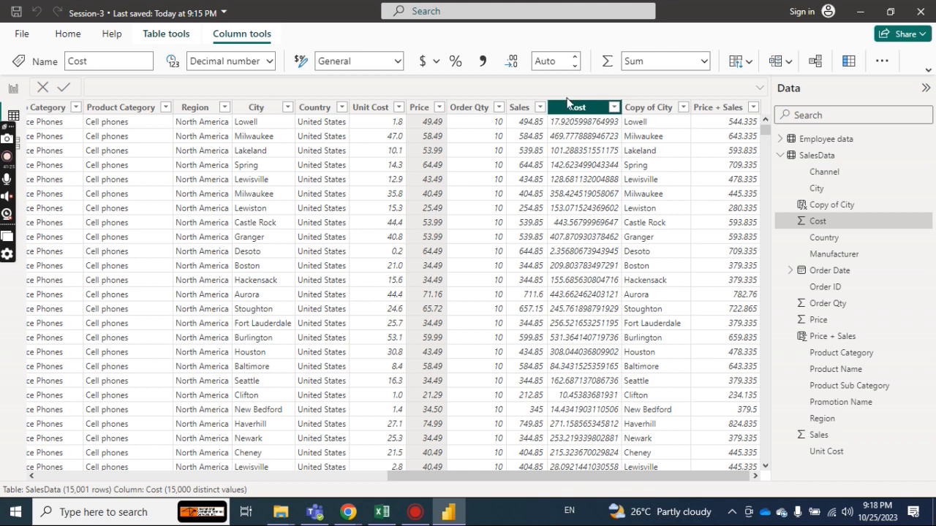
pyautogui.click(550, 62)
pyautogui.write('1')
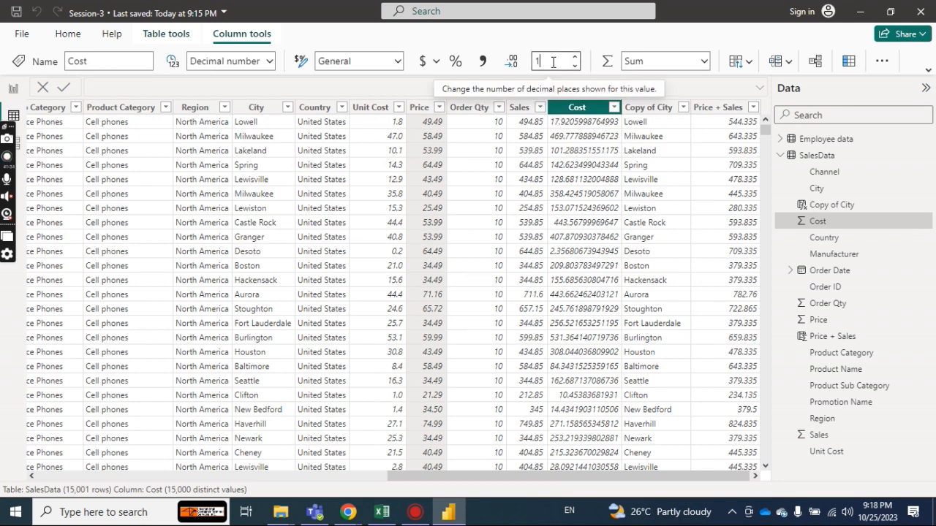
pyautogui.press('Return')
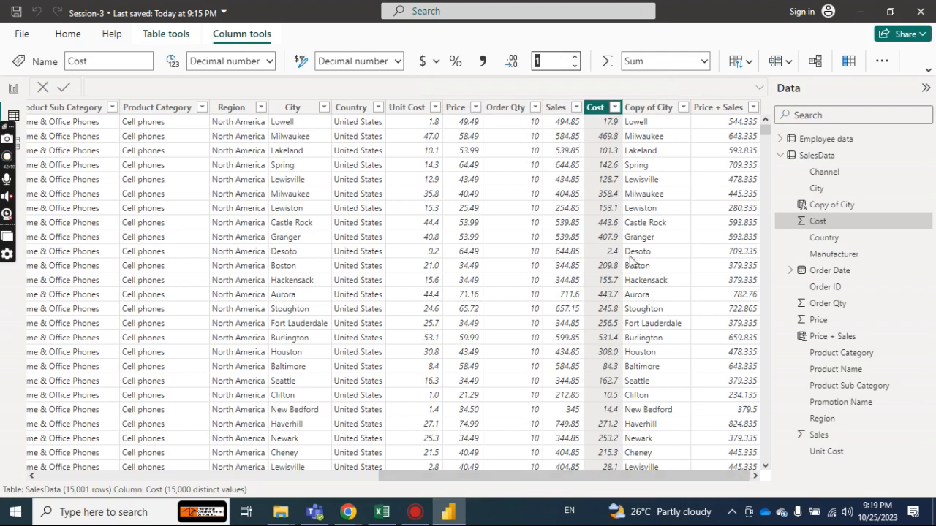
# Change the data type of the Price + Sales column to Whole number and accept the data type change.
pyautogui.click(561, 109)
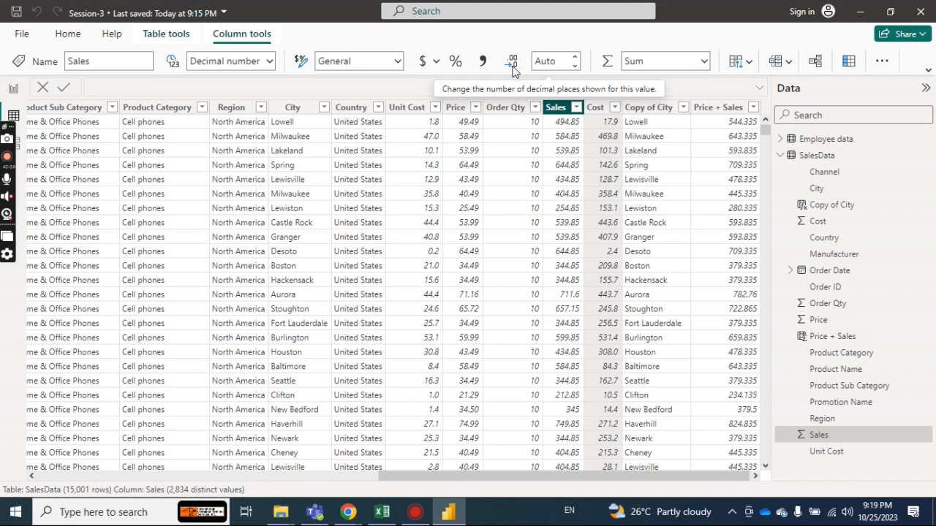
pyautogui.click(727, 109)
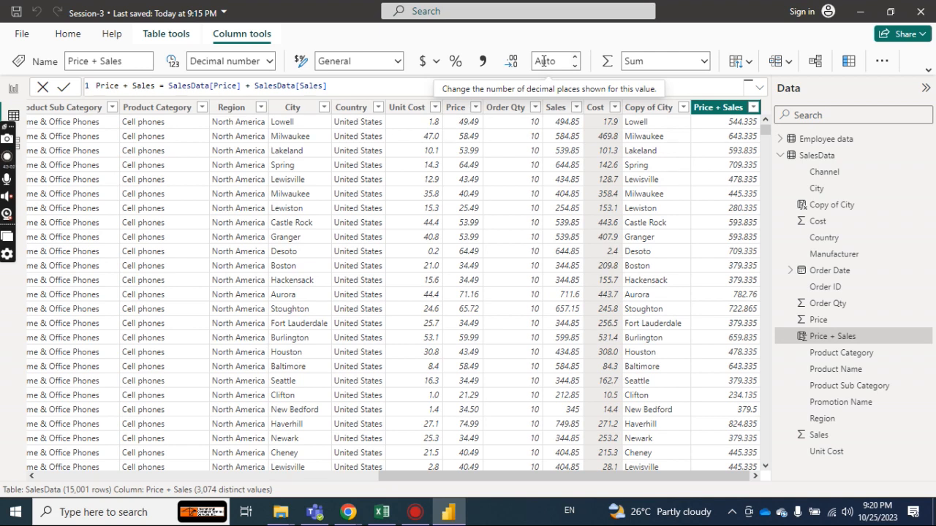
pyautogui.click(544, 61)
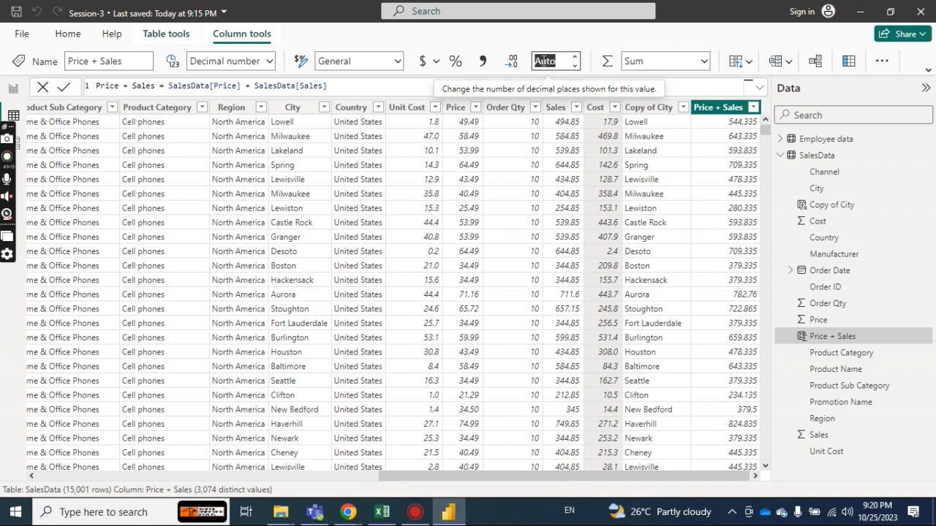
pyautogui.click(270, 62)
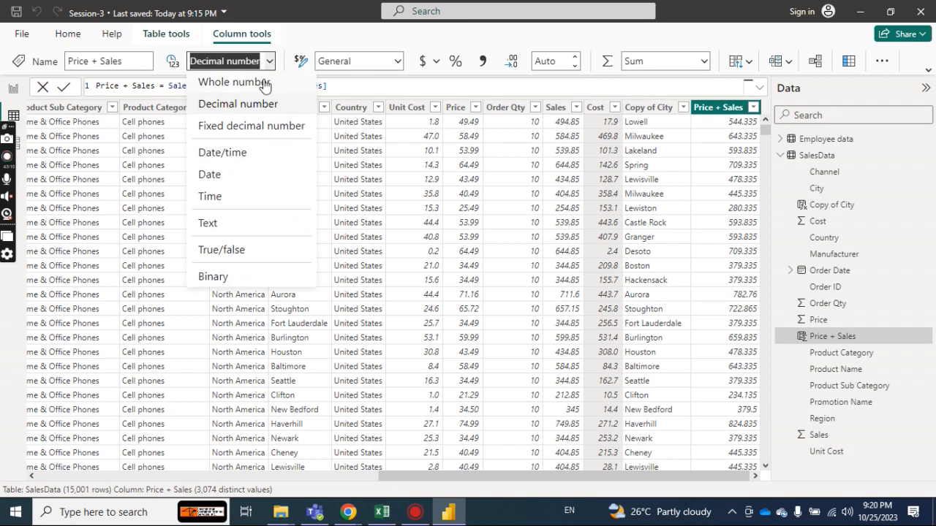
pyautogui.click(264, 82)
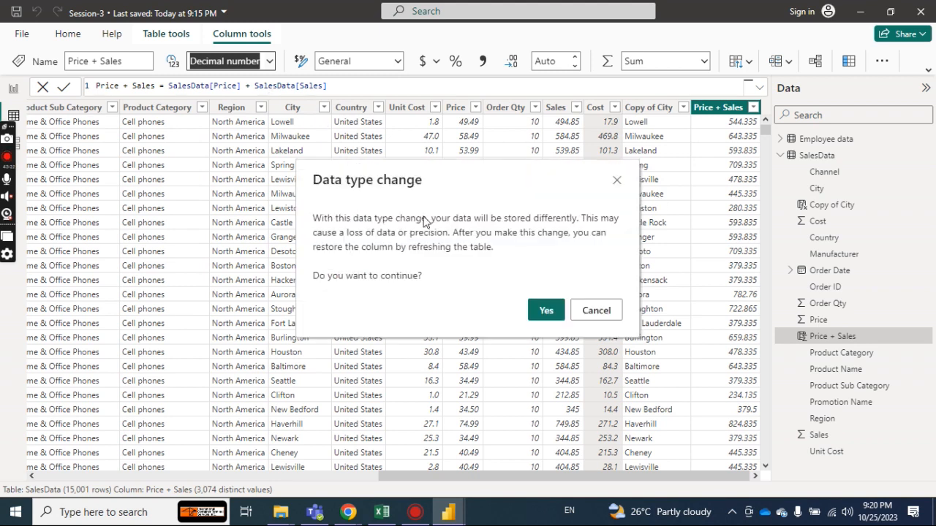
pyautogui.click(546, 310)
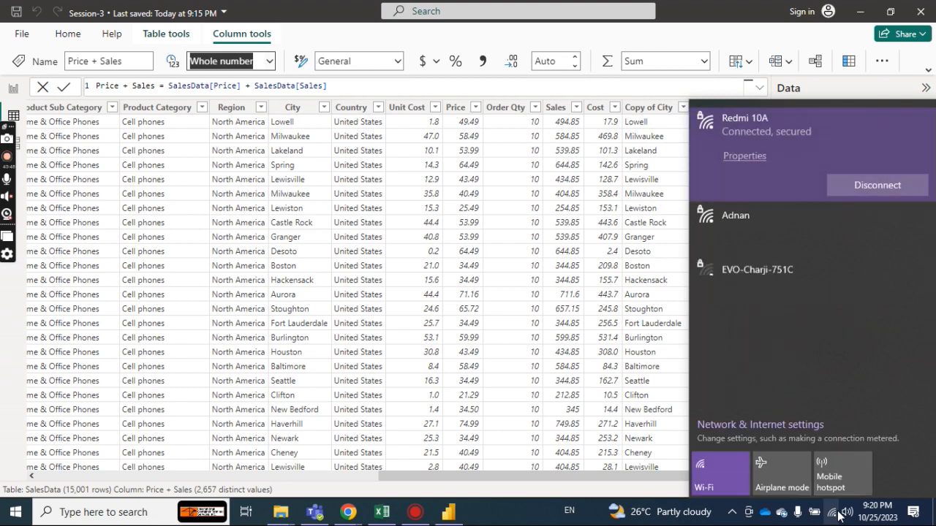
# Try to switch the computer's Wi-Fi connection to another available network.
pyautogui.click(741, 217)
pyautogui.click(834, 222)
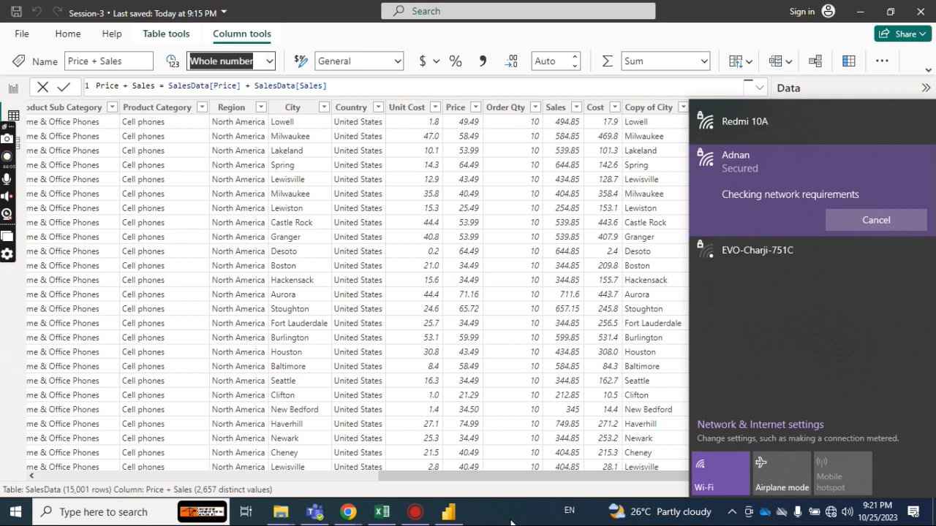
pyautogui.click(751, 121)
pyautogui.click(730, 155)
pyautogui.click(855, 182)
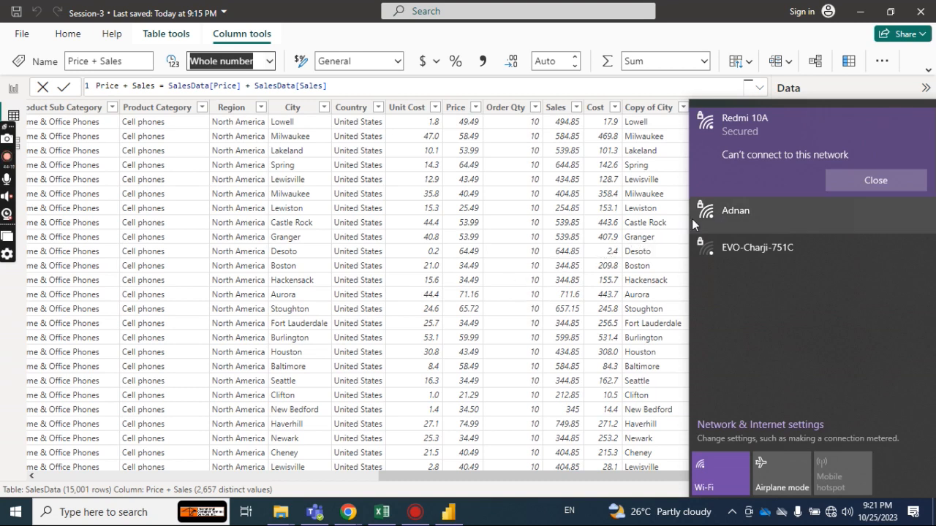
pyautogui.click(775, 218)
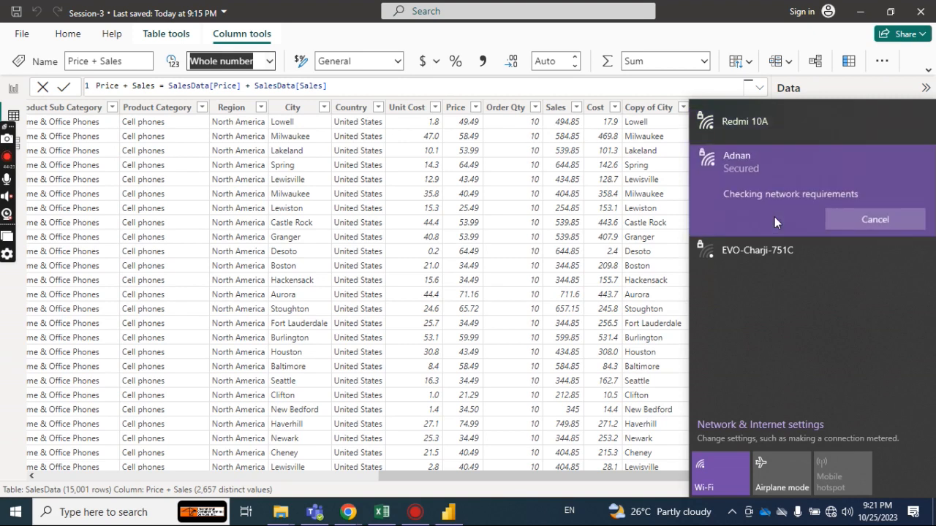
pyautogui.click(876, 221)
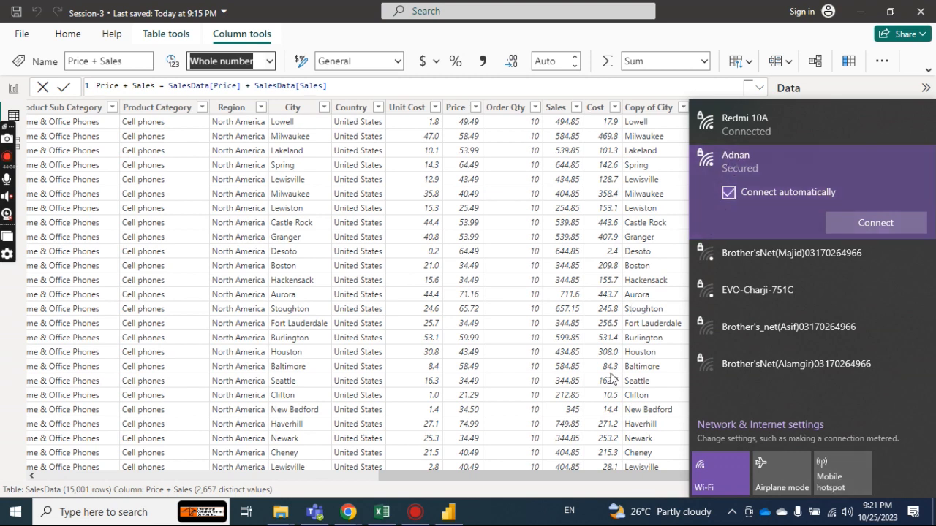
pyautogui.click(493, 517)
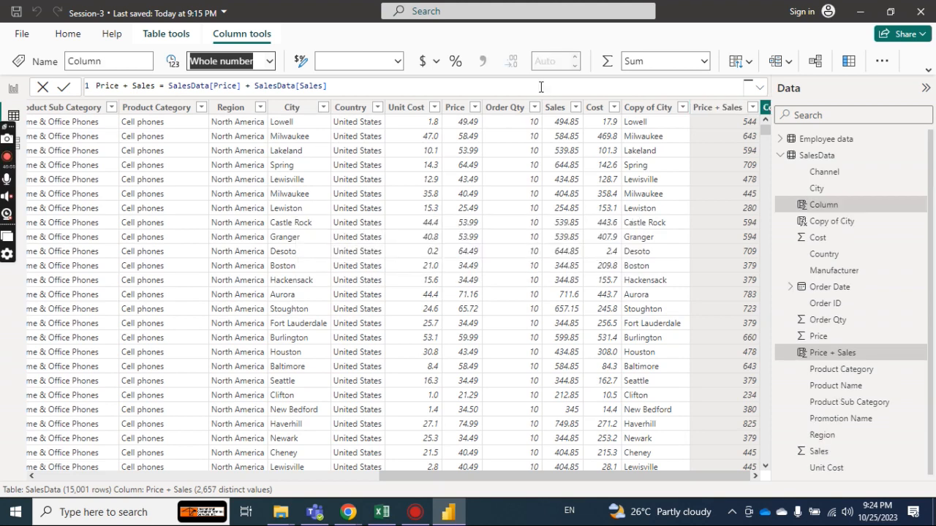
# Name the new calculated column Price - Orderqt and enter SalesData[Price] as the first term of its formula.
pyautogui.write('Price')
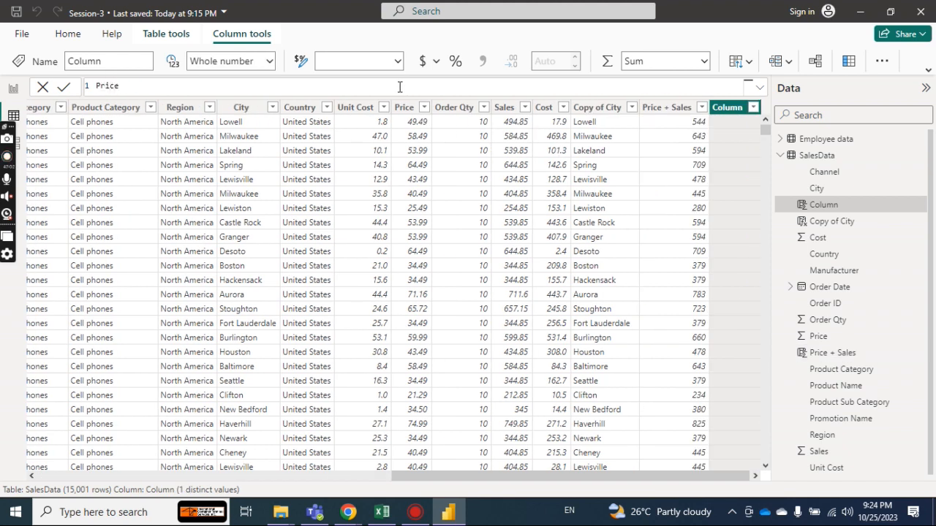
pyautogui.write(' - Orderqt = sal')
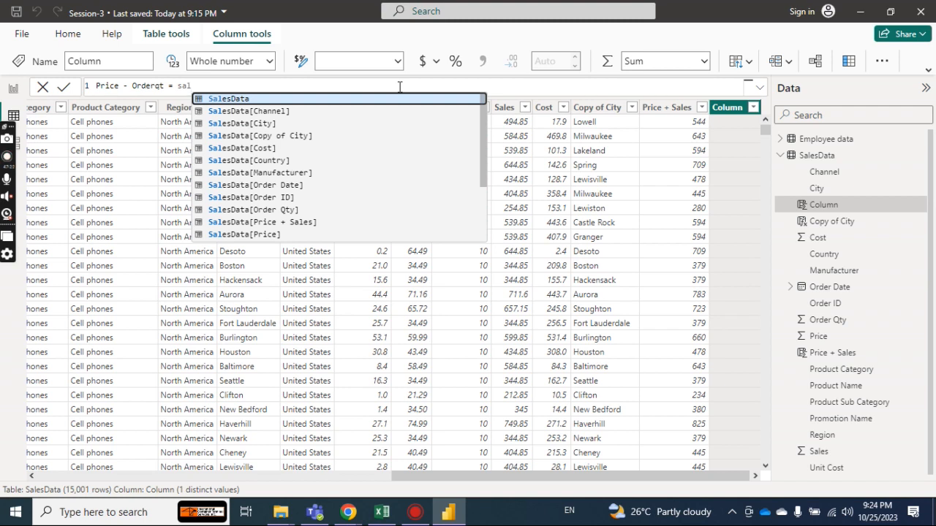
pyautogui.press('Down')
pyautogui.press('Down')
pyautogui.press('Down')
pyautogui.press('Down')
pyautogui.press('Down')
pyautogui.press('Down')
pyautogui.press('Down')
pyautogui.press('Down')
pyautogui.press('Down')
pyautogui.press('Down')
pyautogui.press('Down')
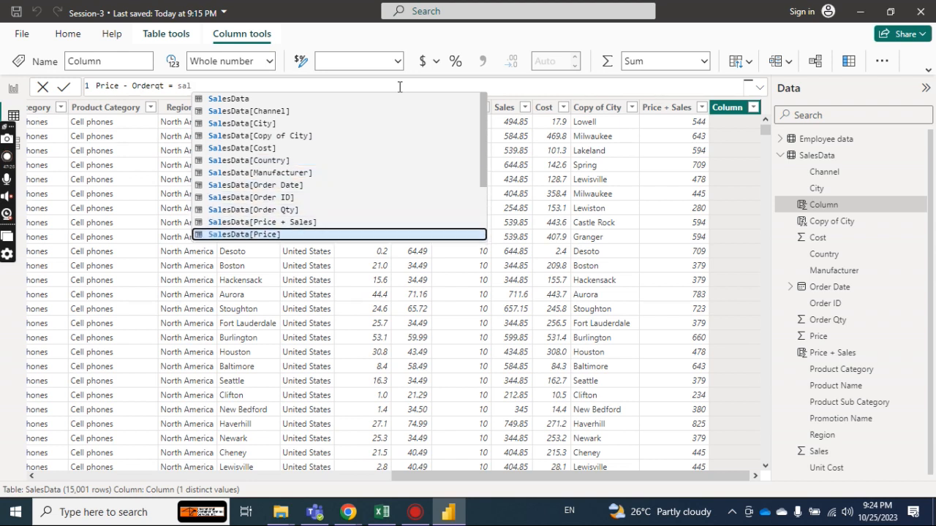
pyautogui.press('Tab')
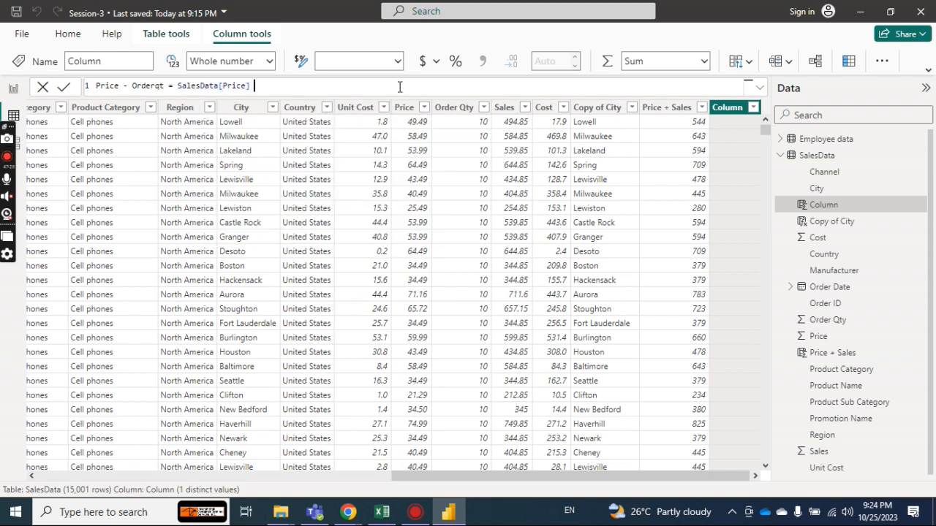
# Subtract SalesData[Order Qty] in the Price - Orderqt formula and commit it.
pyautogui.write('- sale')
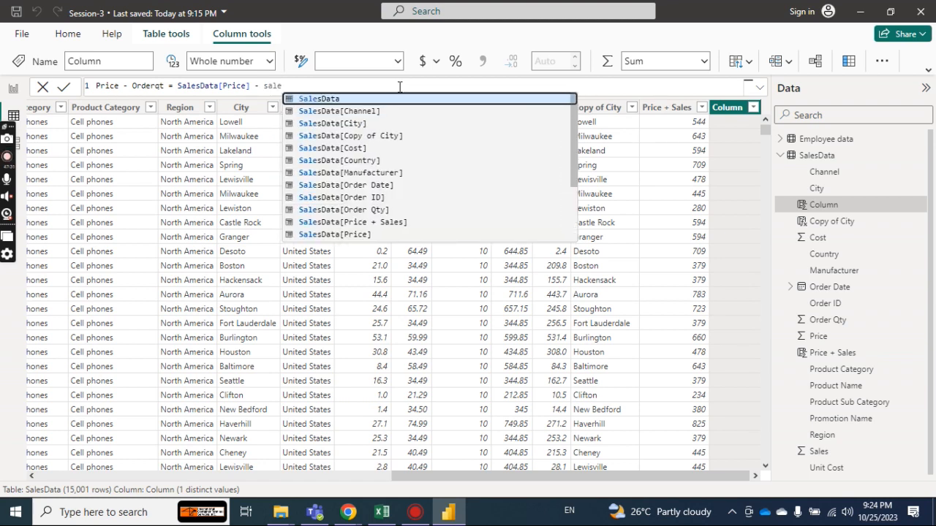
pyautogui.press('Down')
pyautogui.press('Down')
pyautogui.press('Down')
pyautogui.press('Down')
pyautogui.press('Down')
pyautogui.press('Down')
pyautogui.press('Down')
pyautogui.press('Down')
pyautogui.press('Down')
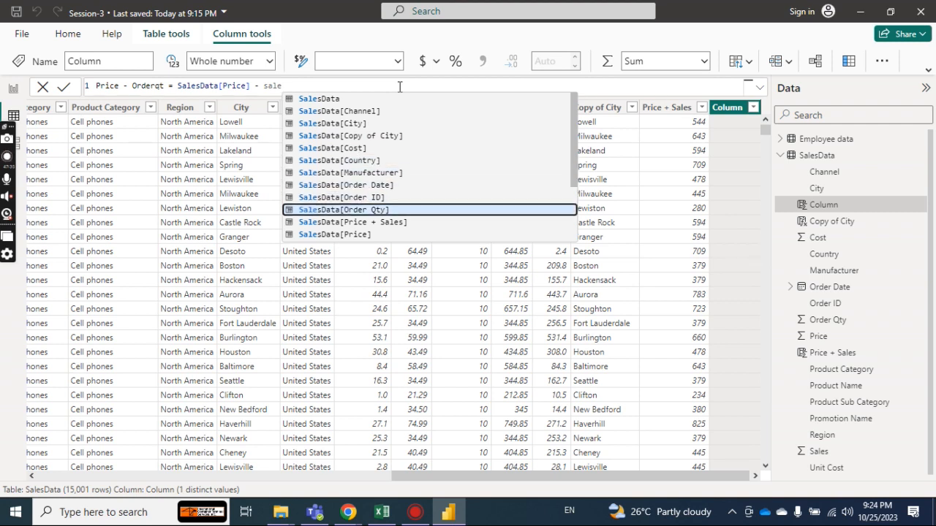
pyautogui.press('Tab')
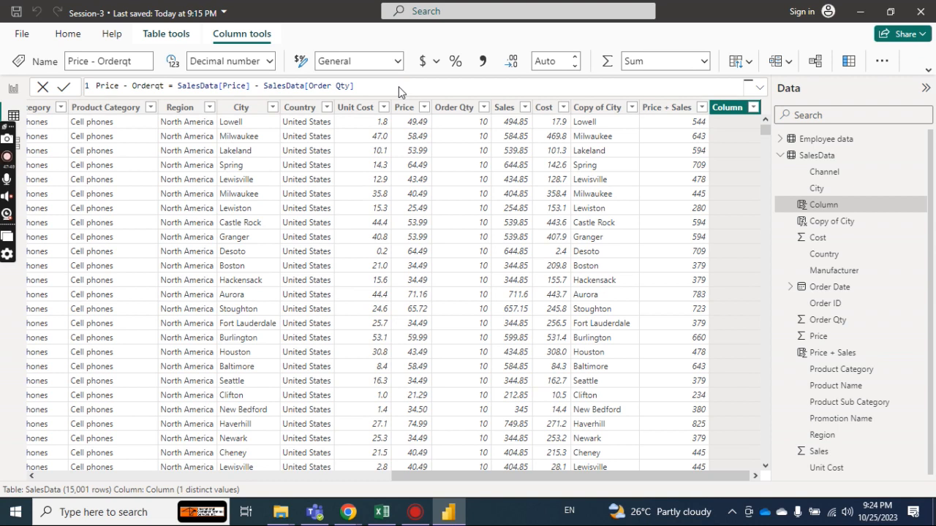
pyautogui.press('Return')
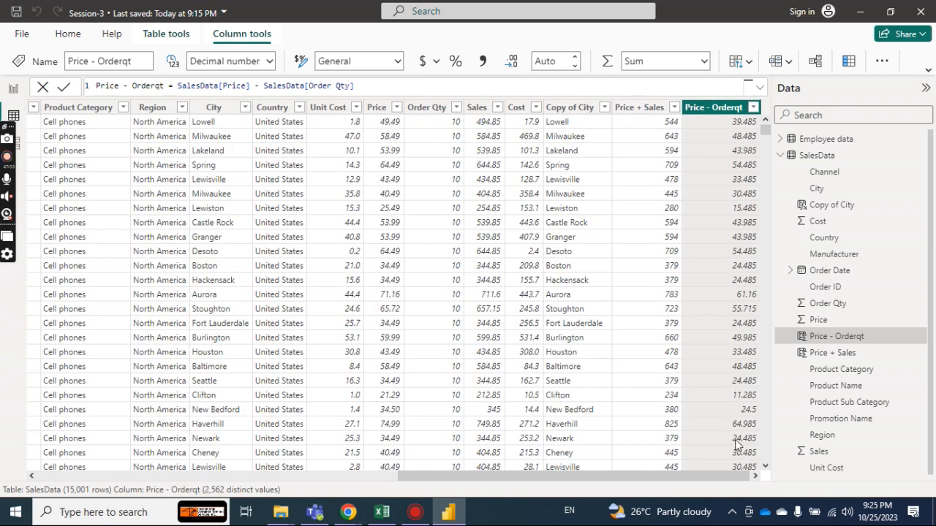
# Add another calculated column to SalesData and begin its formula with the name Profit.
pyautogui.click(754, 476)
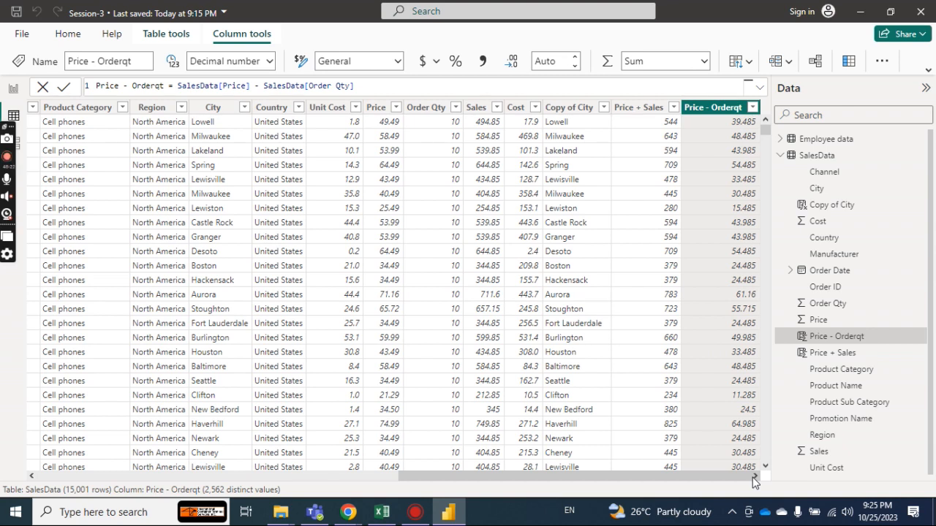
pyautogui.click(852, 64)
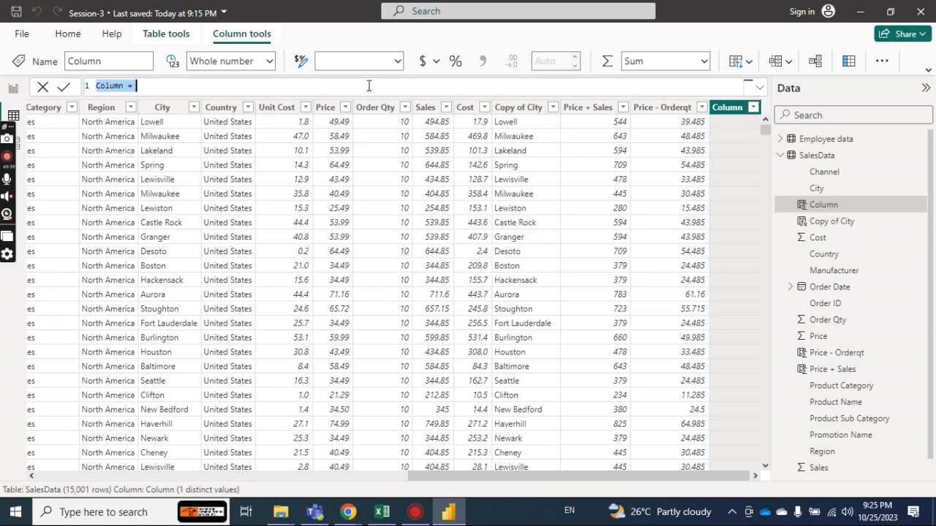
pyautogui.write('Profit')
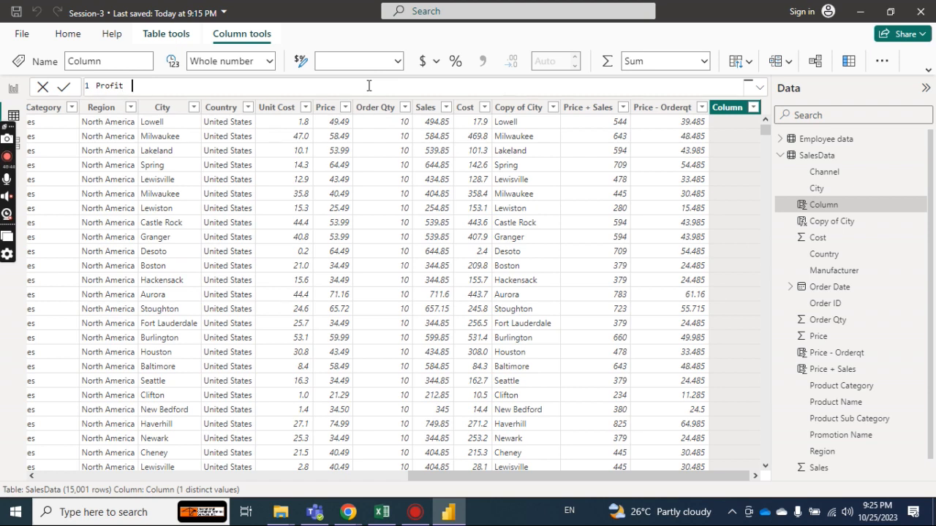
pyautogui.write(' =')
pyautogui.write('pric')
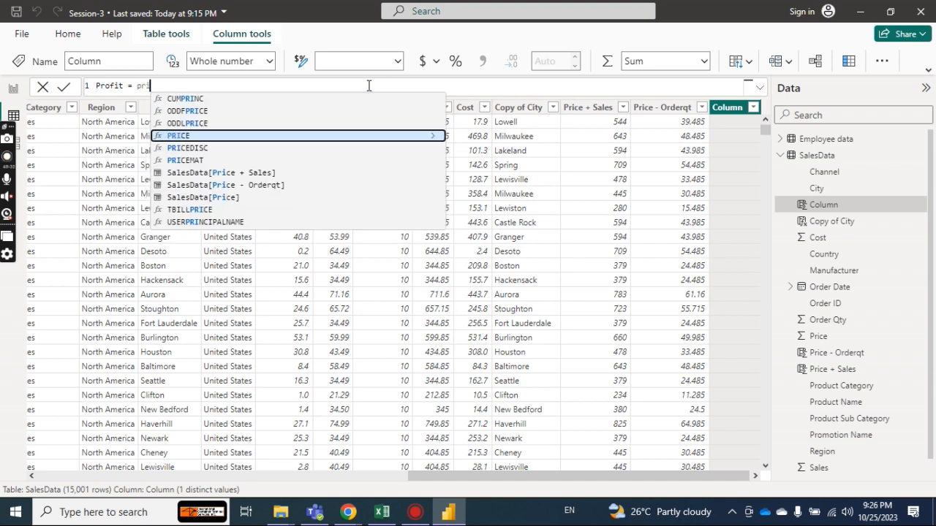
pyautogui.press('BackSpace')
pyautogui.press('BackSpace')
pyautogui.press('BackSpace')
pyautogui.press('BackSpace')
pyautogui.press('BackSpace')
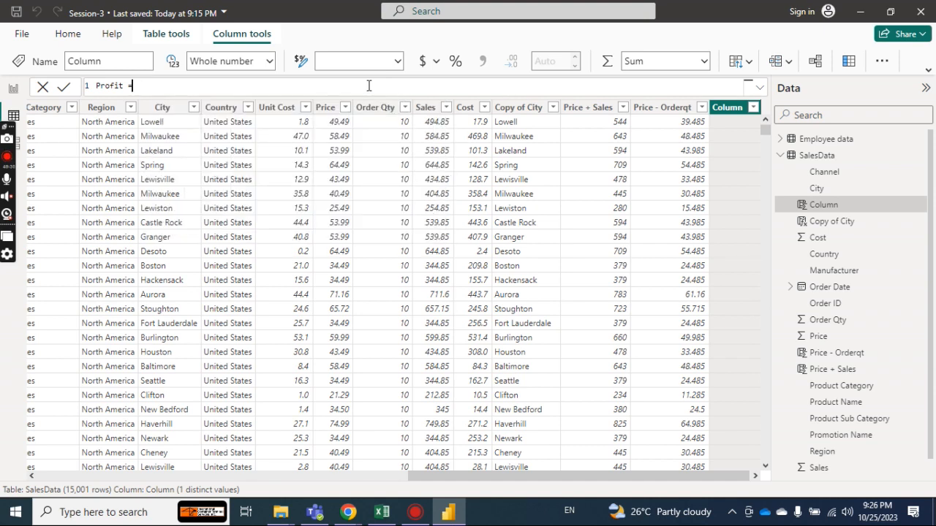
# Enter SalesData[Price] as the first term of the Profit formula, followed by a minus sign.
pyautogui.write('sale')
pyautogui.press('Down')
pyautogui.press('Down')
pyautogui.press('Down')
pyautogui.press('Down')
pyautogui.press('Down')
pyautogui.press('Down')
pyautogui.press('Down')
pyautogui.press('Down')
pyautogui.press('Down')
pyautogui.press('Down')
pyautogui.press('Down')
pyautogui.press('Down')
pyautogui.press('Tab')
pyautogui.write('- ')
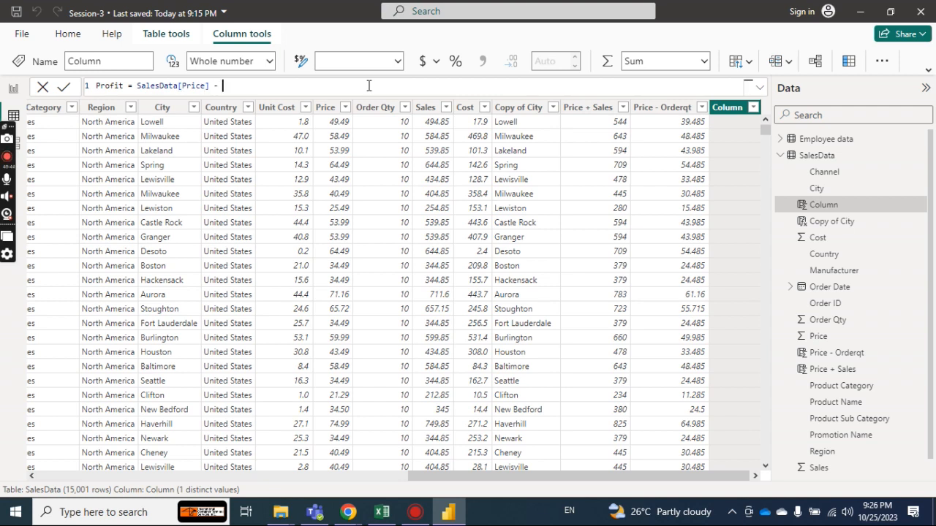
pyautogui.write('sale')
# Complete the Profit formula with SalesData[Cost] as the subtracted term and commit it.
pyautogui.press('Down')
pyautogui.press('Down')
pyautogui.press('Down')
pyautogui.press('Down')
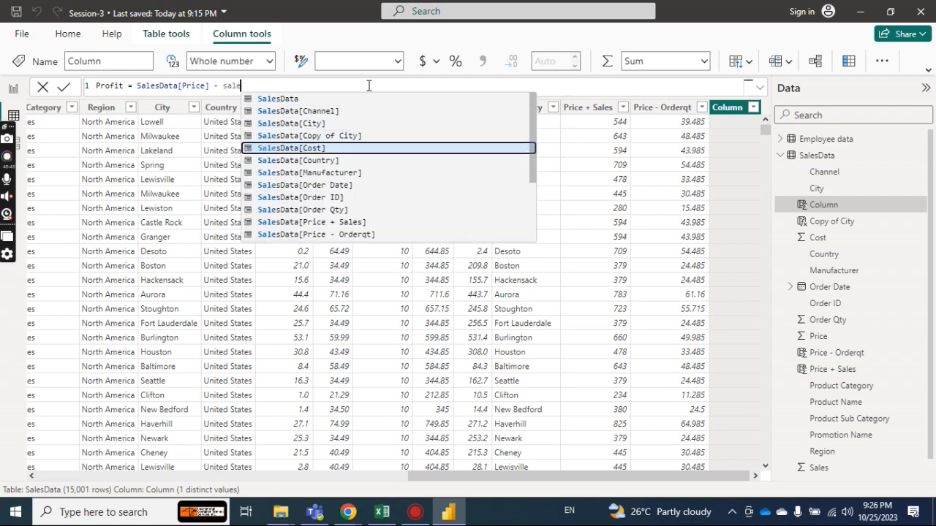
pyautogui.press('Tab')
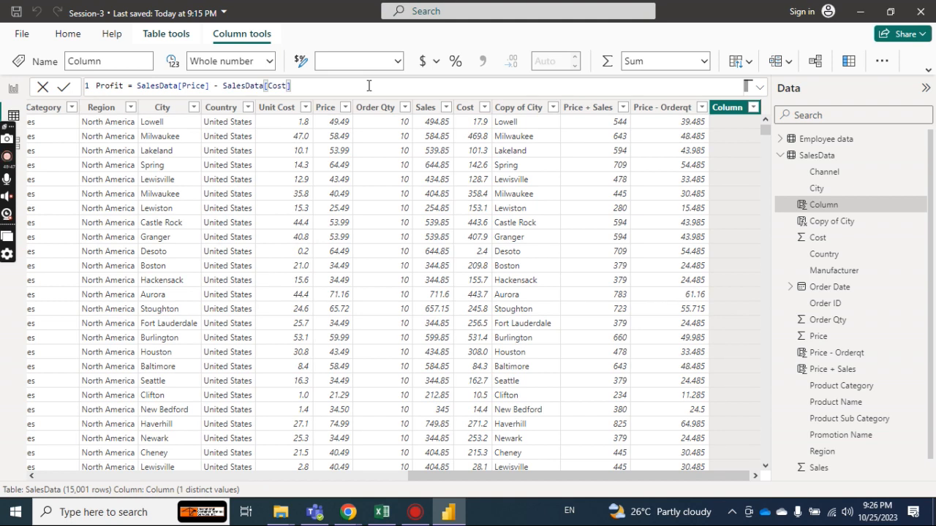
pyautogui.press('Return')
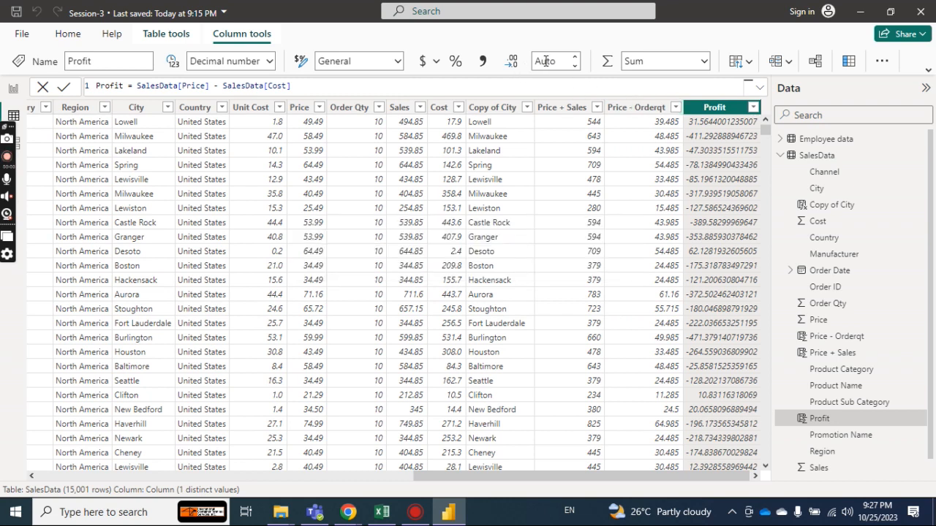
# Set the Profit column to show 1 decimal place.
pyautogui.click(548, 61)
pyautogui.write('1')
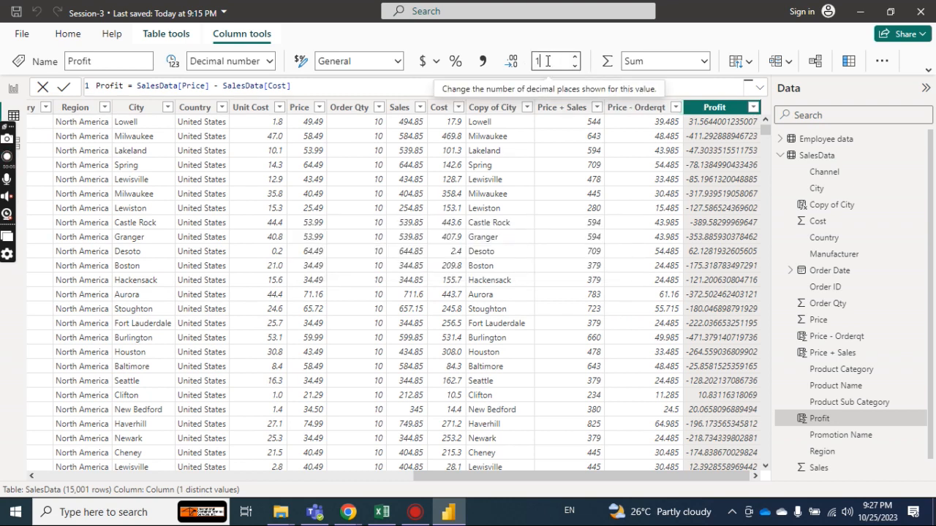
pyautogui.press('Return')
pyautogui.press('Up')
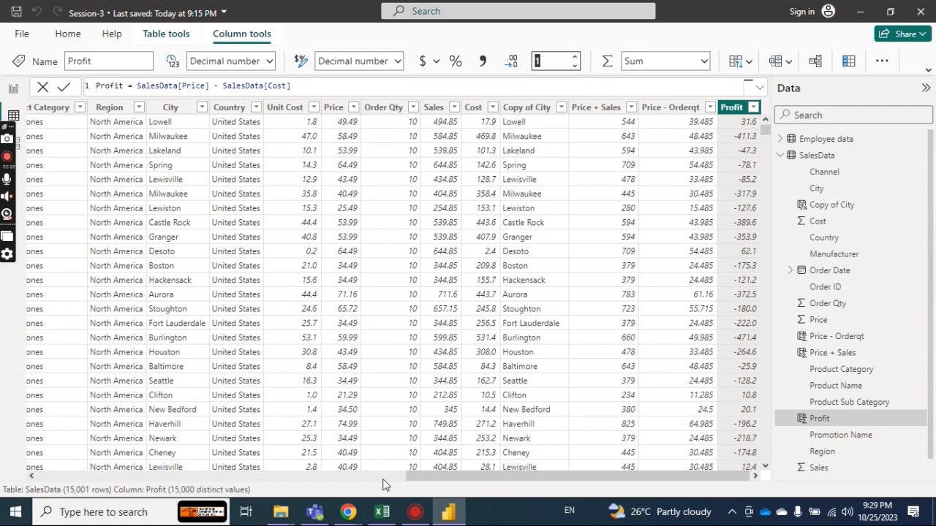
# Switch to the Excel session outline and review the remaining topics on IF formulas and charts.
pyautogui.click(381, 511)
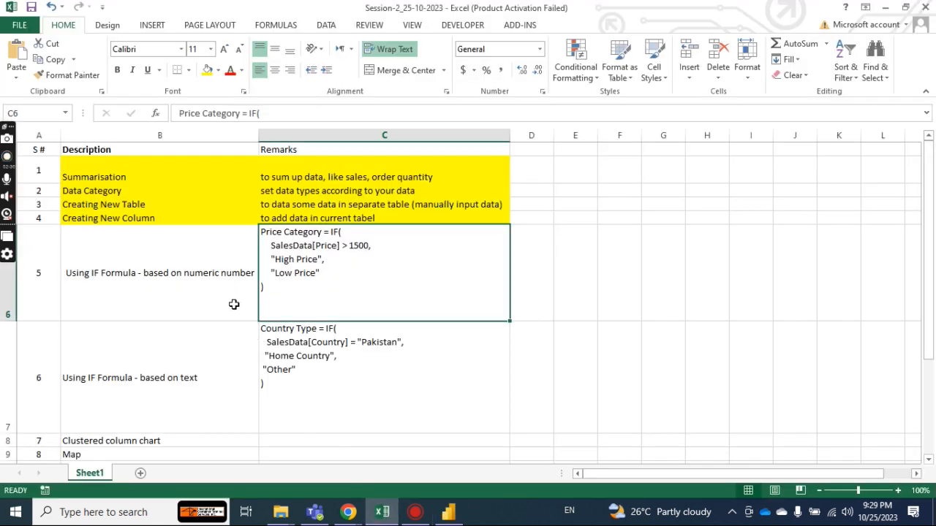
pyautogui.moveTo(926, 256); pyautogui.dragTo(921, 324)
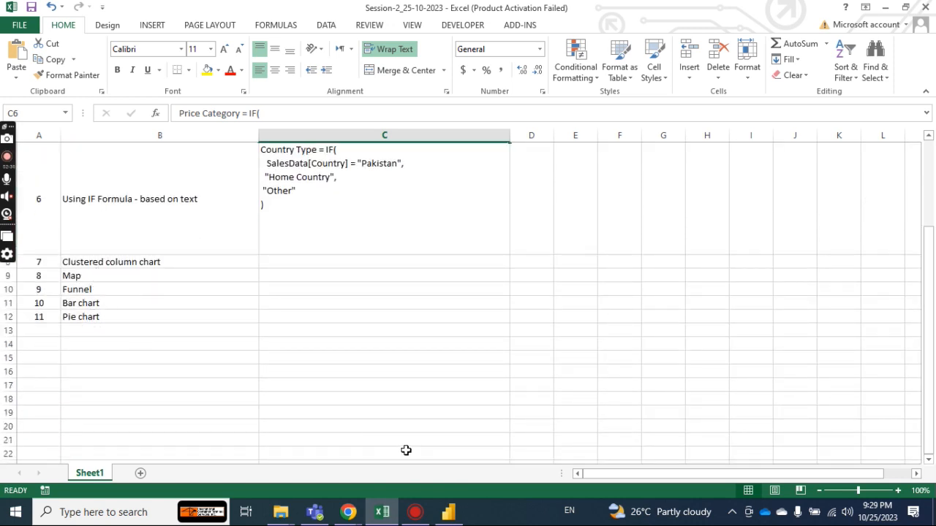
# Return to Power BI, open the Report view on the blank Page 1 and expand the ribbon.
pyautogui.click(448, 511)
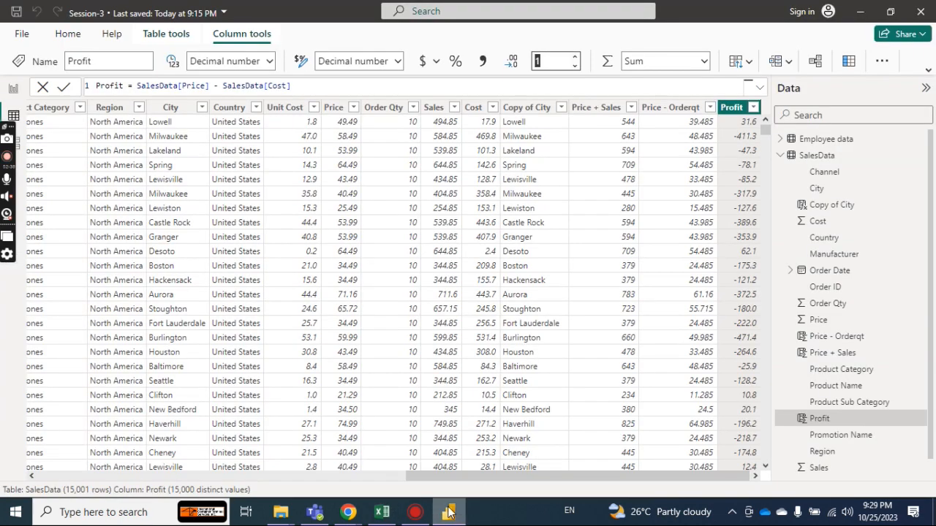
pyautogui.click(13, 89)
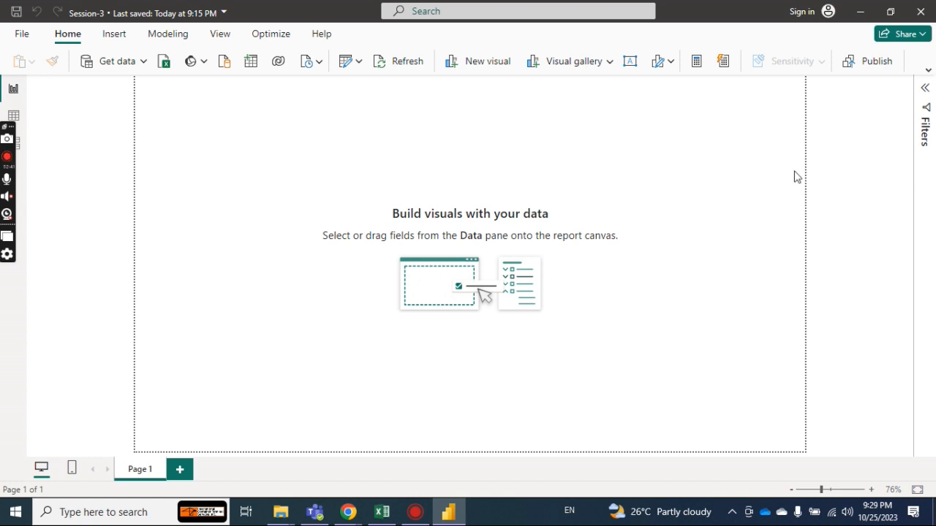
pyautogui.click(929, 73)
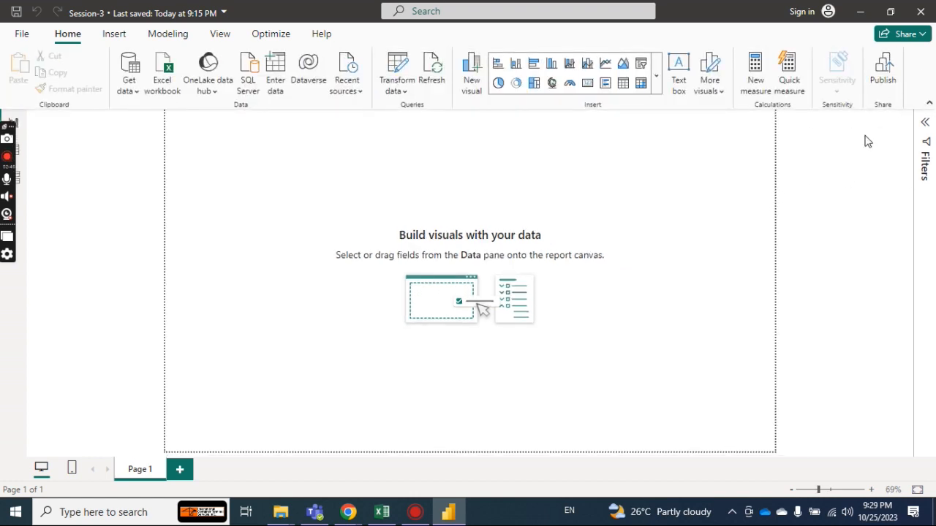
pyautogui.click(929, 106)
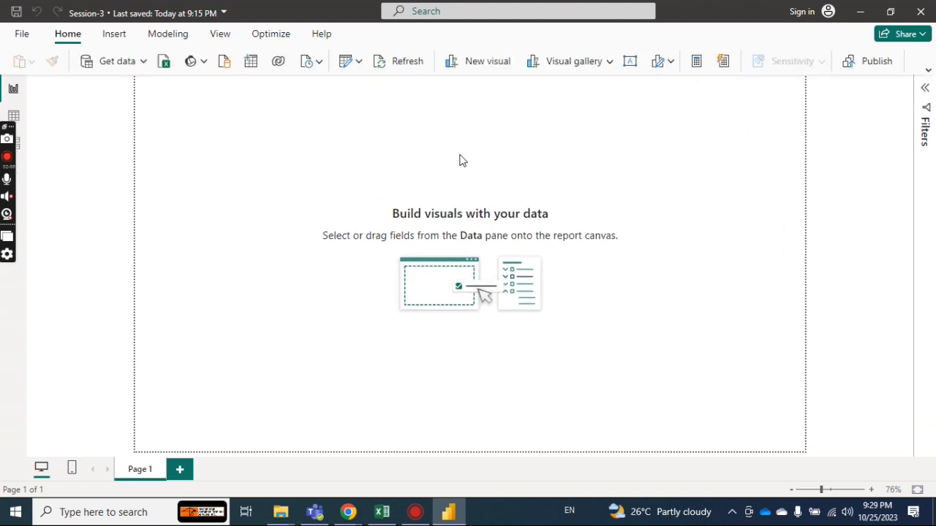
pyautogui.click(929, 88)
pyautogui.click(927, 86)
pyautogui.click(928, 72)
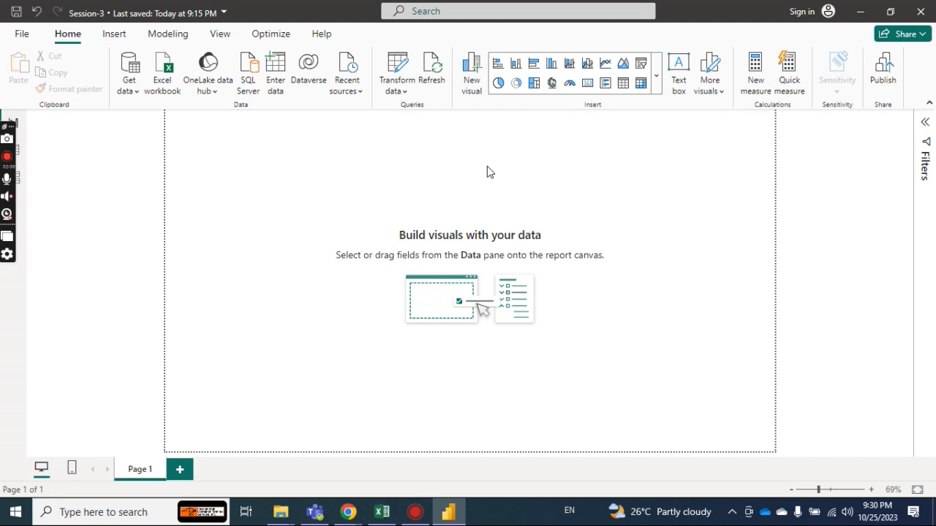
# Copy the topic title "Clustered column chart" from the Excel session outline and rename Page 1 with it in Power BI.
pyautogui.click(383, 513)
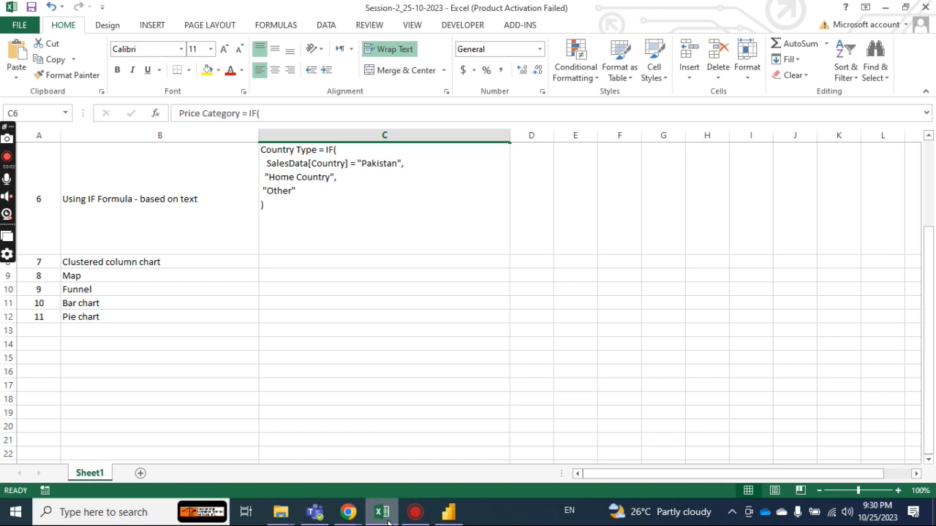
pyautogui.click(106, 263)
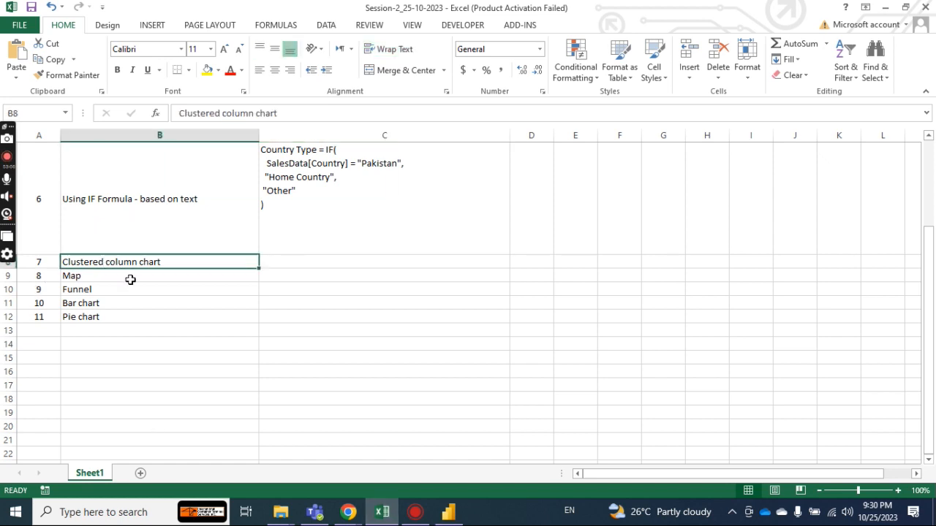
pyautogui.hotkey('ctrl', 'c')
pyautogui.click(448, 512)
pyautogui.doubleClick(146, 471)
pyautogui.hotkey('ctrl', 'v')
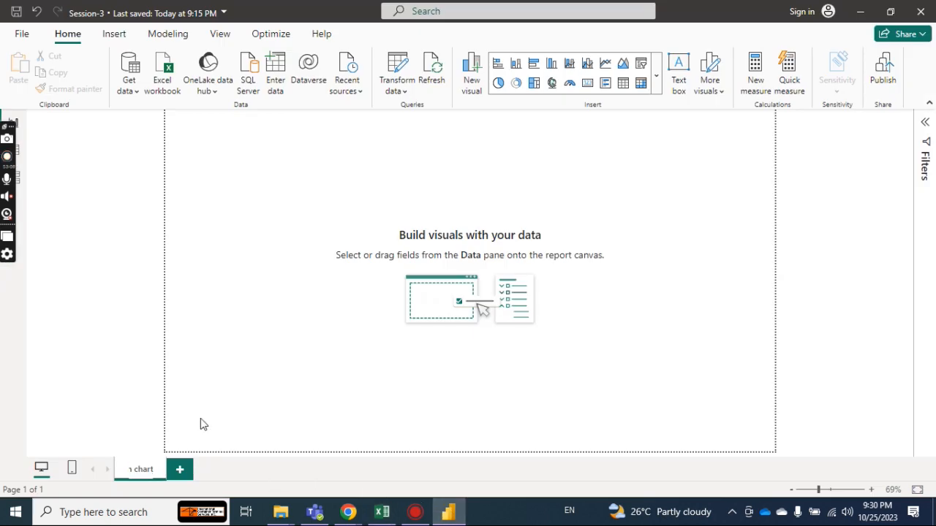
pyautogui.press('Return')
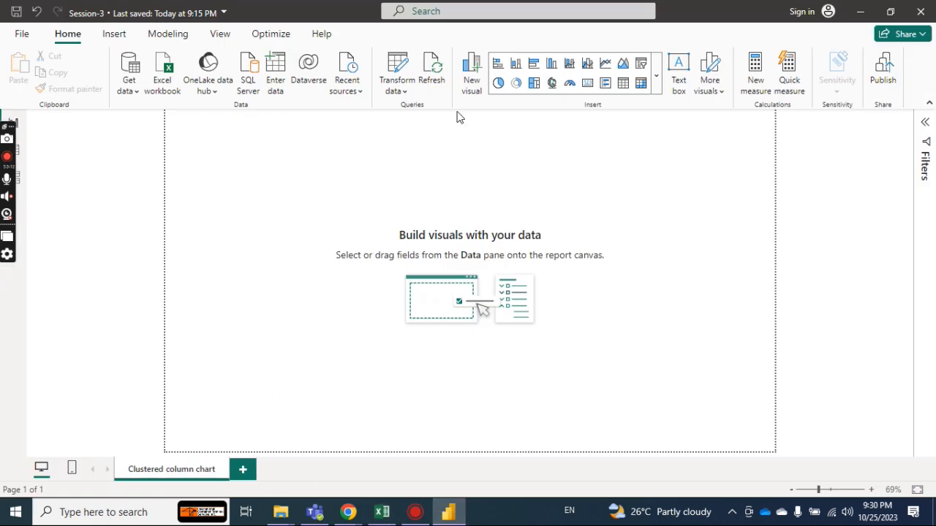
# Insert a clustered column chart on the report page and enlarge its empty placeholder moderately.
pyautogui.click(551, 64)
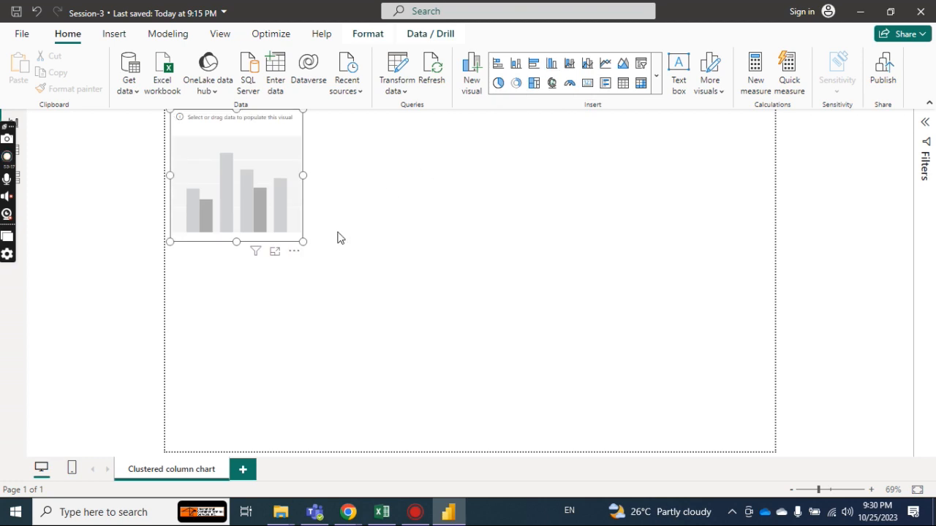
pyautogui.moveTo(303, 242); pyautogui.dragTo(362, 263)
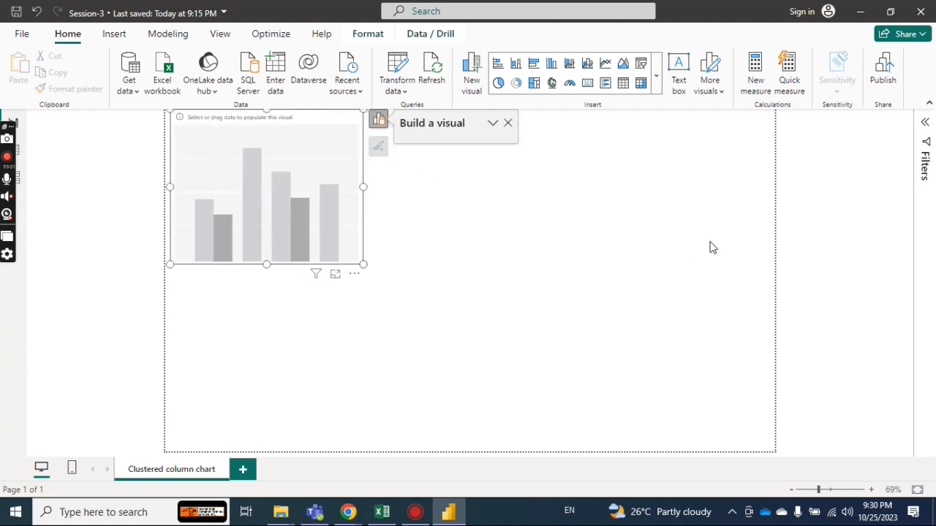
pyautogui.click(925, 124)
pyautogui.click(924, 126)
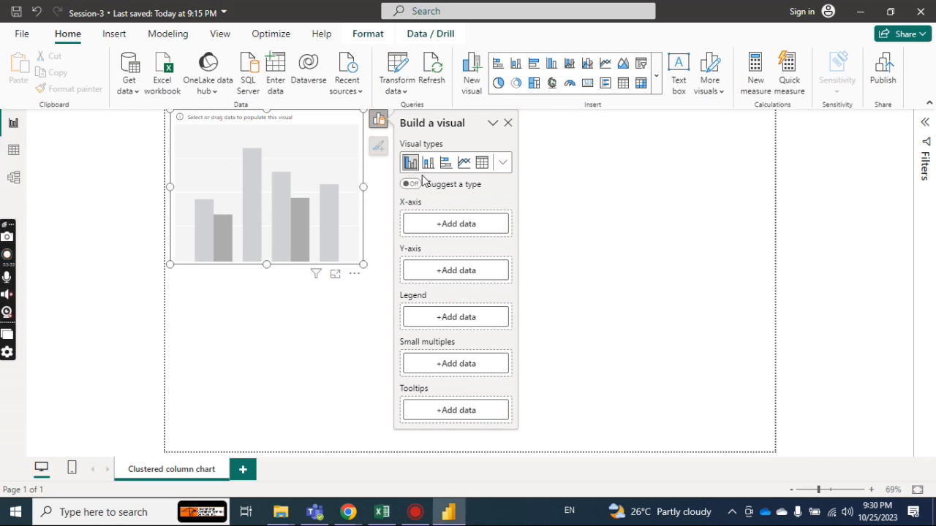
# Check the available visual types, keep the clustered column chart, and assign Country from SalesData to its X-axis.
pyautogui.click(503, 167)
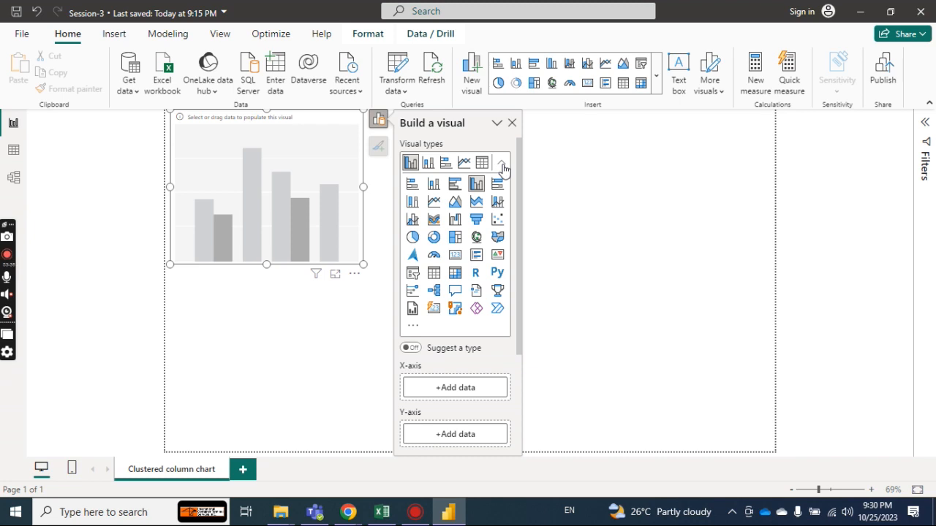
pyautogui.click(503, 167)
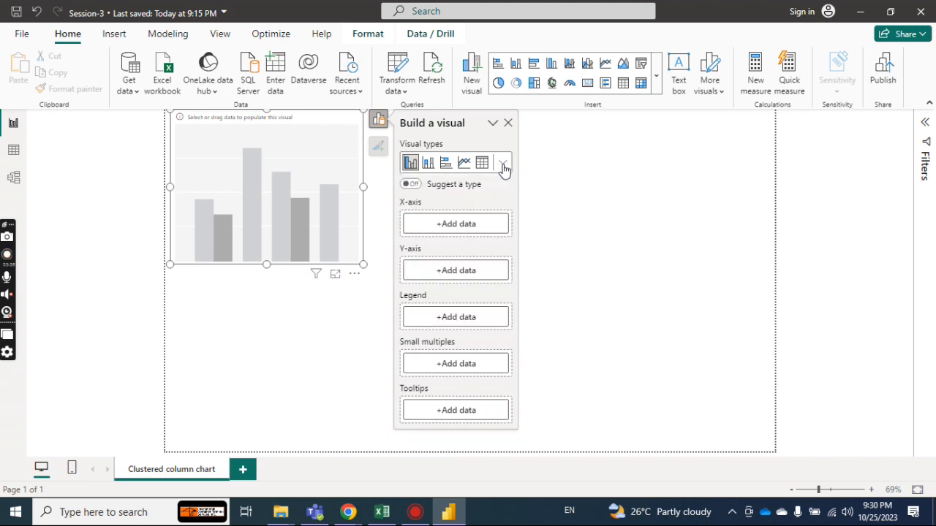
pyautogui.click(483, 226)
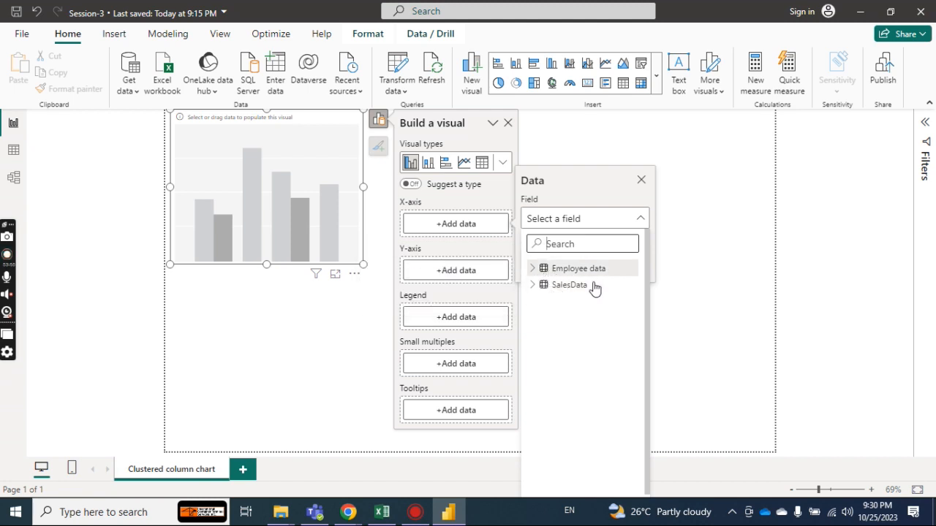
pyautogui.click(531, 287)
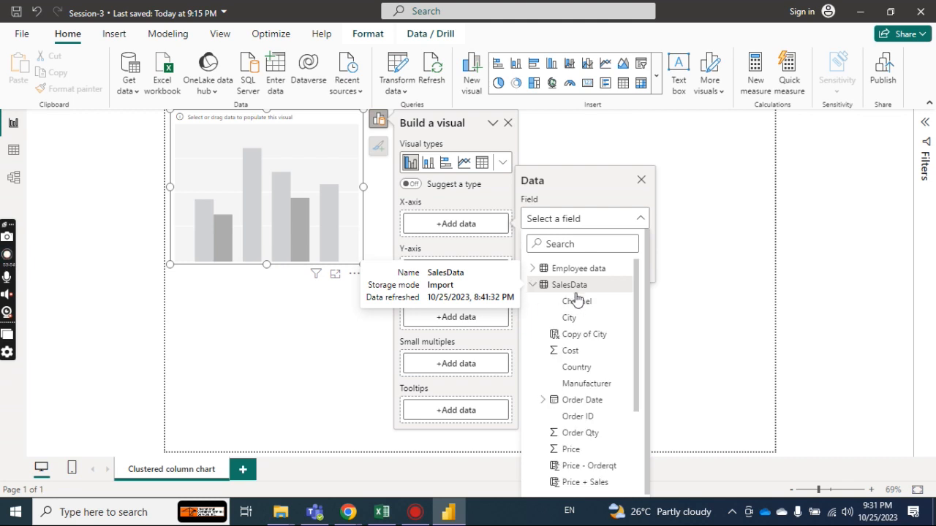
pyautogui.scroll(-1, 635, 285)
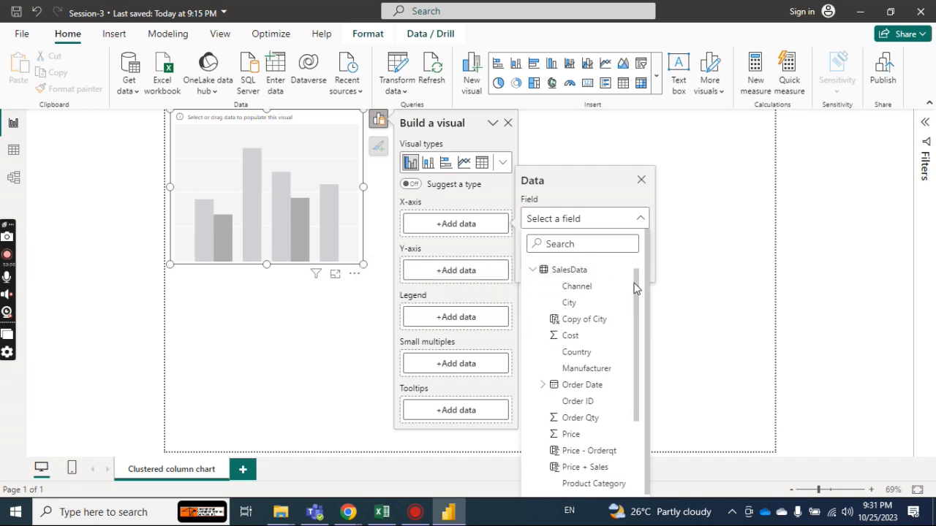
pyautogui.moveTo(636, 287); pyautogui.dragTo(635, 311)
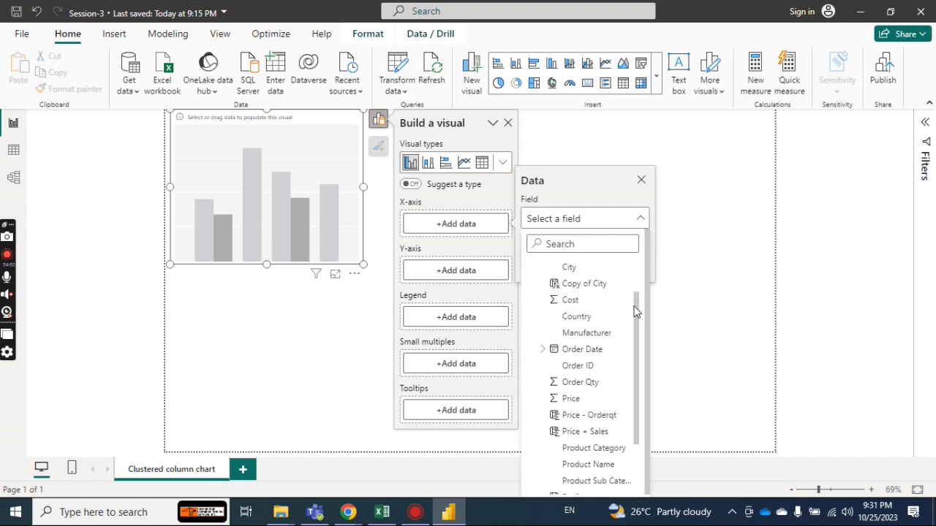
pyautogui.click(592, 318)
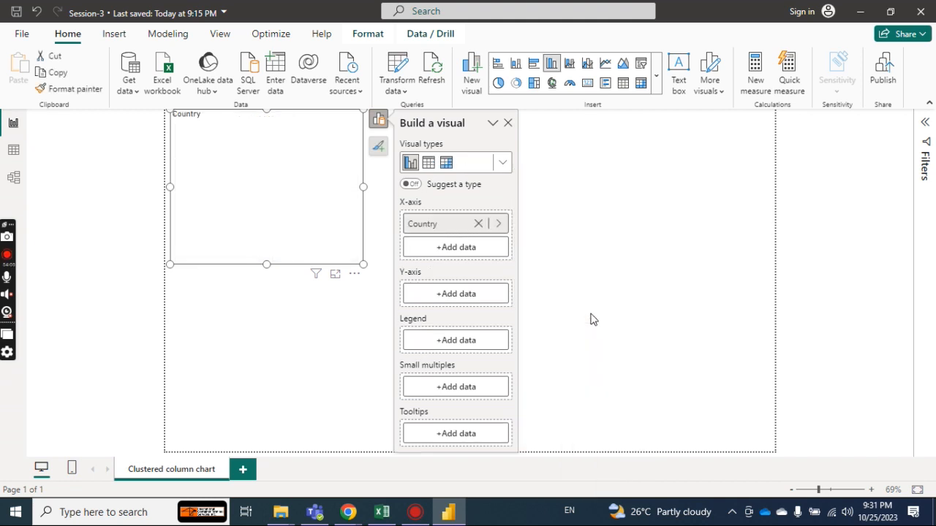
# Assign the Sales field from SalesData to the chart's Y-axis as Sum of Sales.
pyautogui.click(474, 292)
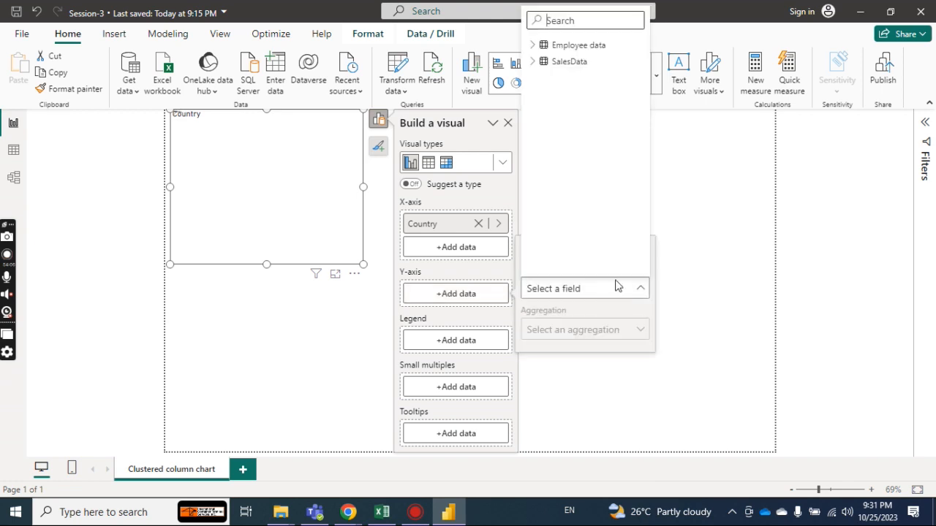
pyautogui.click(533, 63)
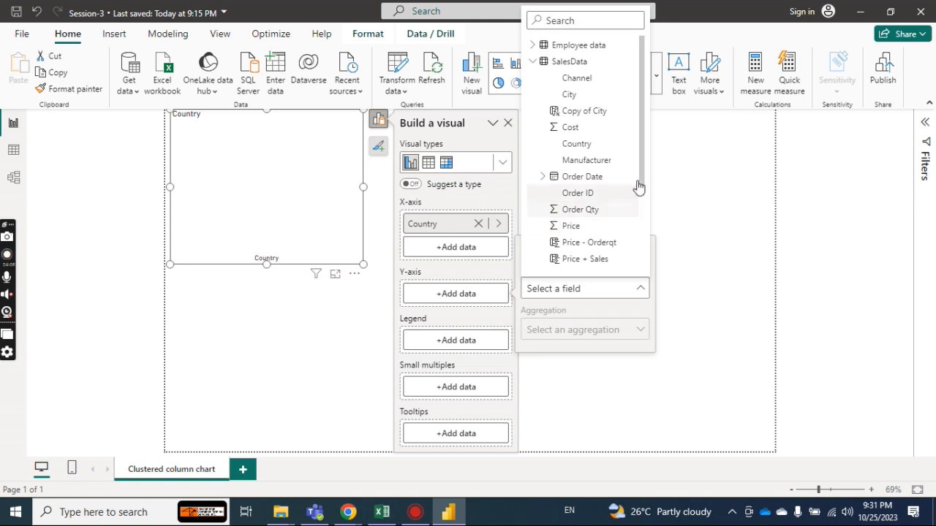
pyautogui.moveTo(641, 150); pyautogui.dragTo(636, 234)
pyautogui.click(619, 250)
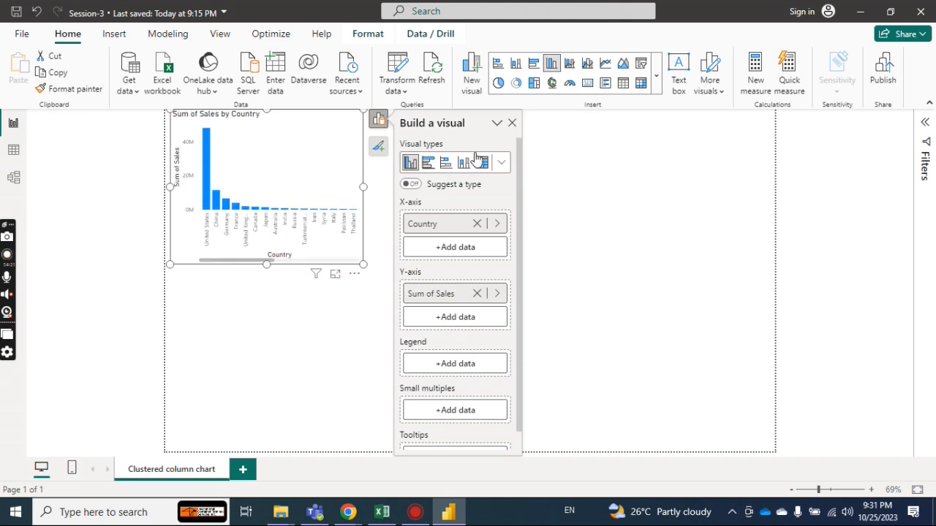
# Enlarge the Sum of Sales by Country chart to fill the page and show the Filters pane, with the page zoomed to 80%.
pyautogui.moveTo(364, 265); pyautogui.dragTo(775, 461)
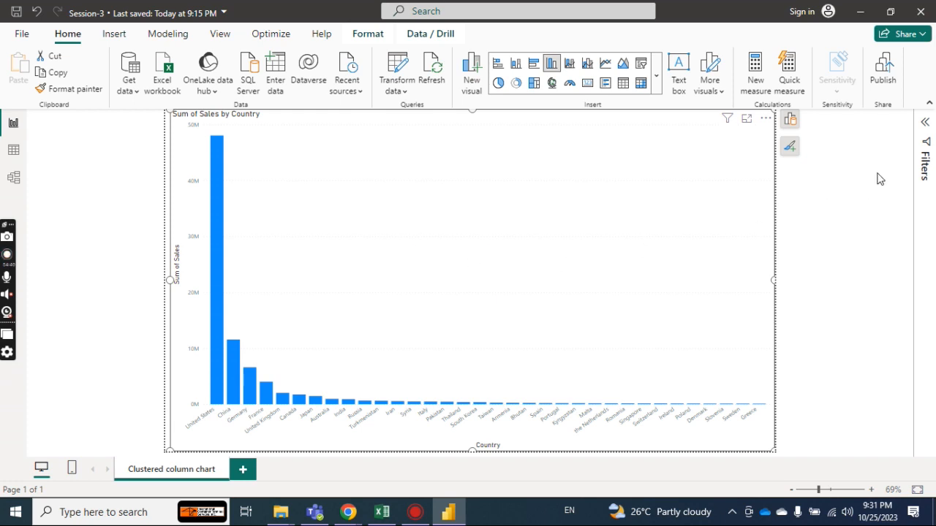
pyautogui.click(927, 125)
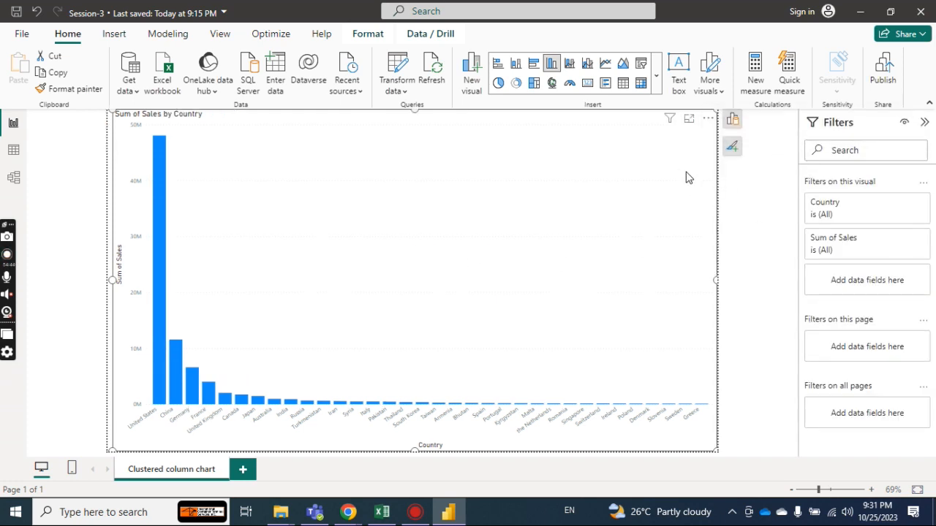
pyautogui.click(731, 147)
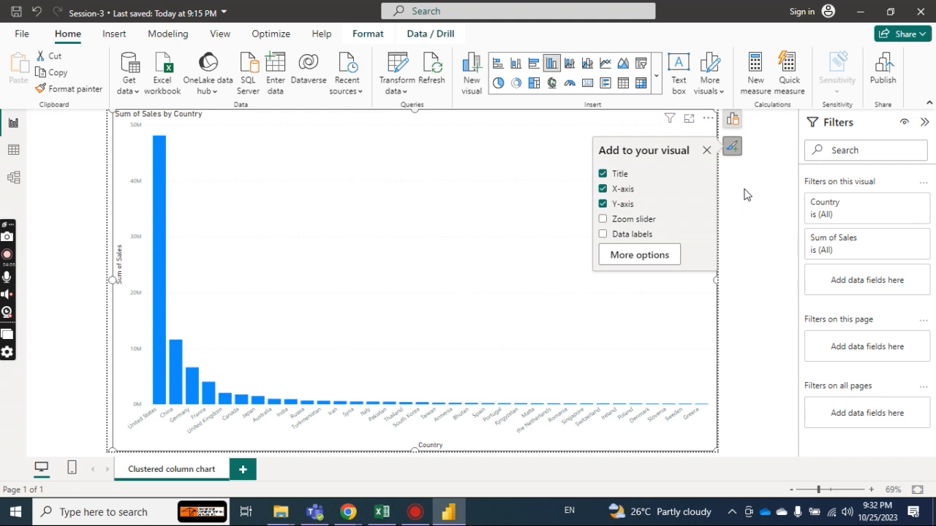
pyautogui.click(874, 490)
pyautogui.click(874, 489)
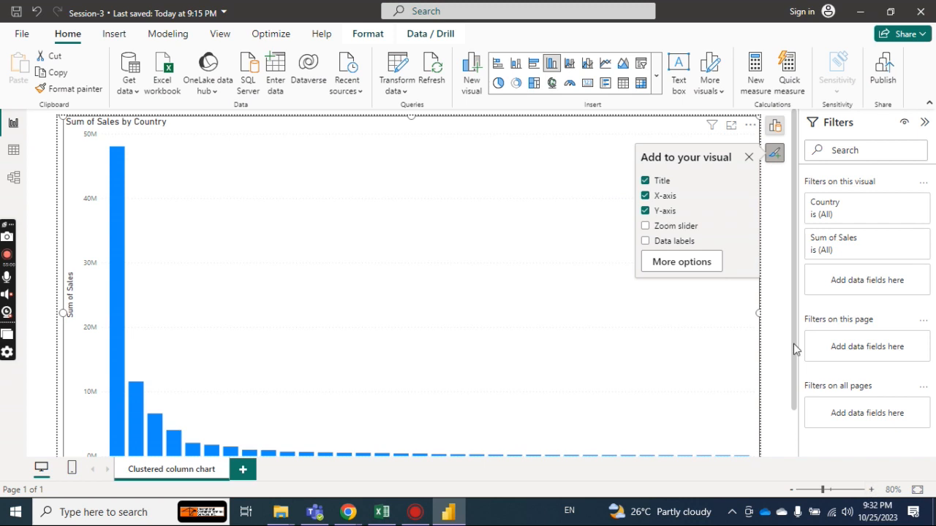
pyautogui.click(772, 174)
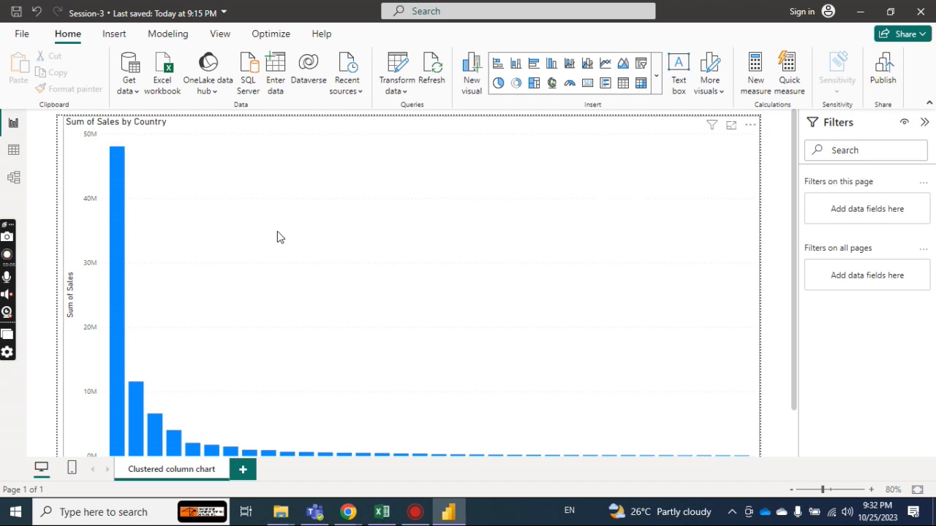
# Shrink the chart slightly from its upper-right corner and move it back up to the page's upper edge.
pyautogui.click(746, 122)
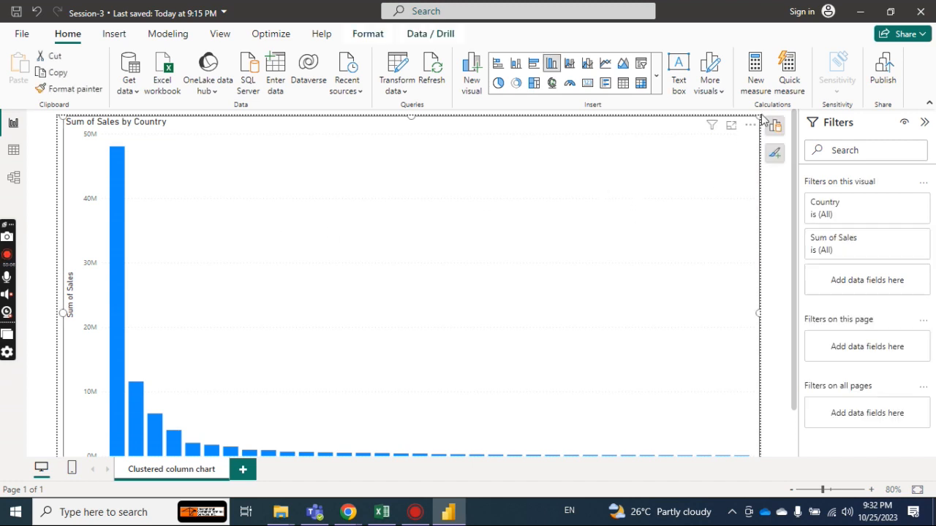
pyautogui.moveTo(758, 117); pyautogui.dragTo(714, 152)
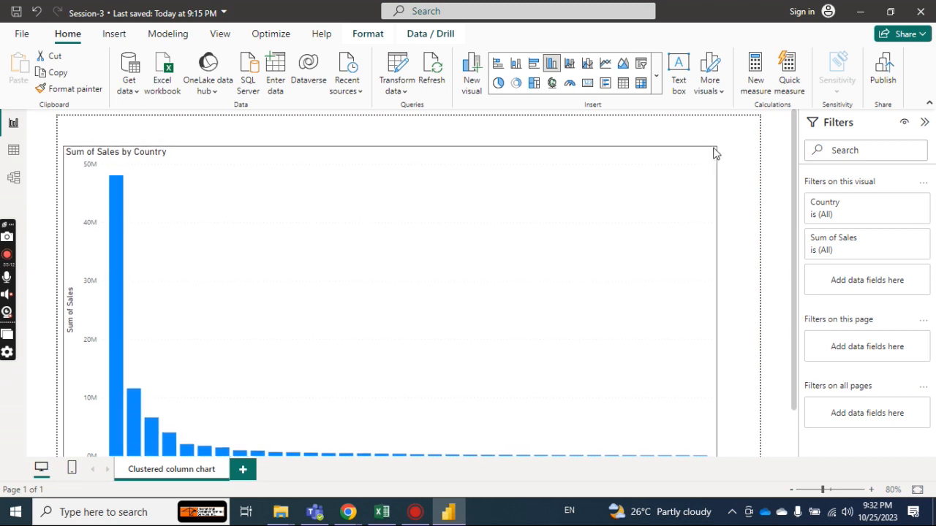
pyautogui.moveTo(589, 173); pyautogui.dragTo(589, 147)
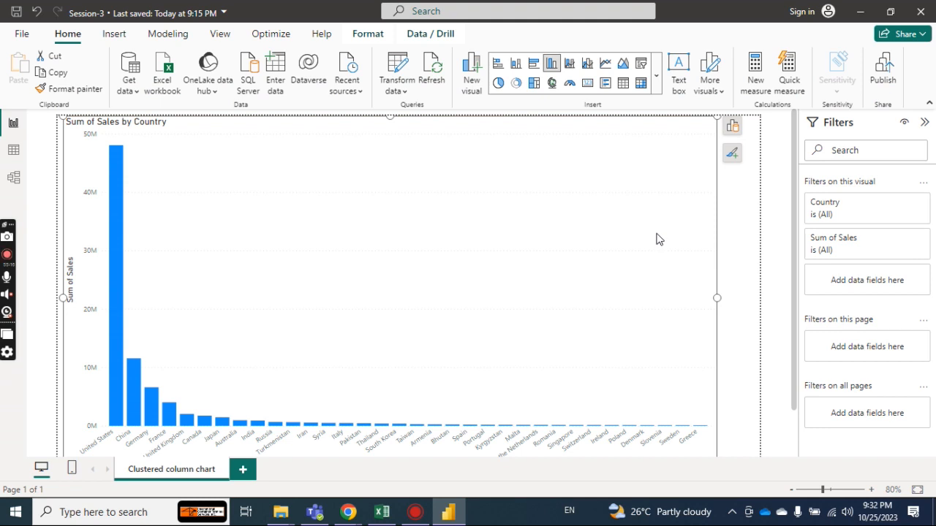
# Review the chart's axis, legend, small multiples and tooltip fields, and inspect the data options of the Country field.
pyautogui.click(732, 128)
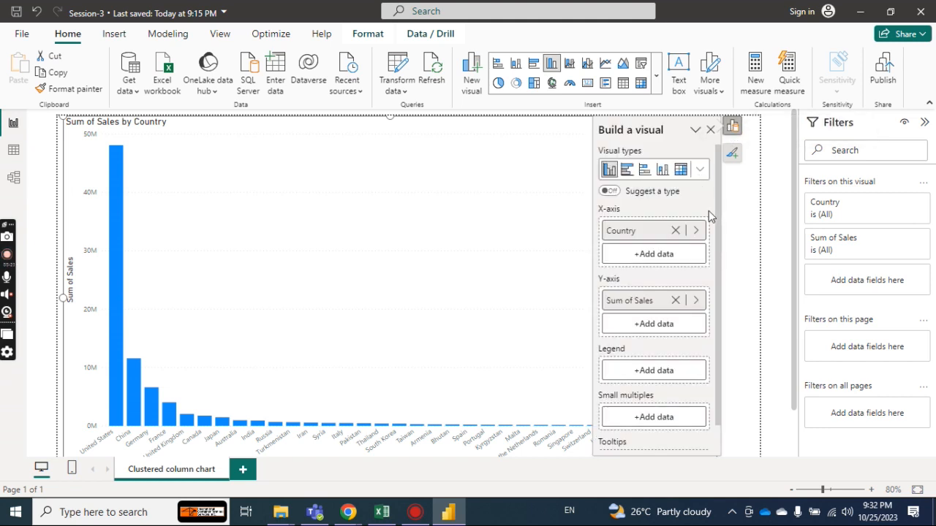
pyautogui.scroll(-1, 717, 197)
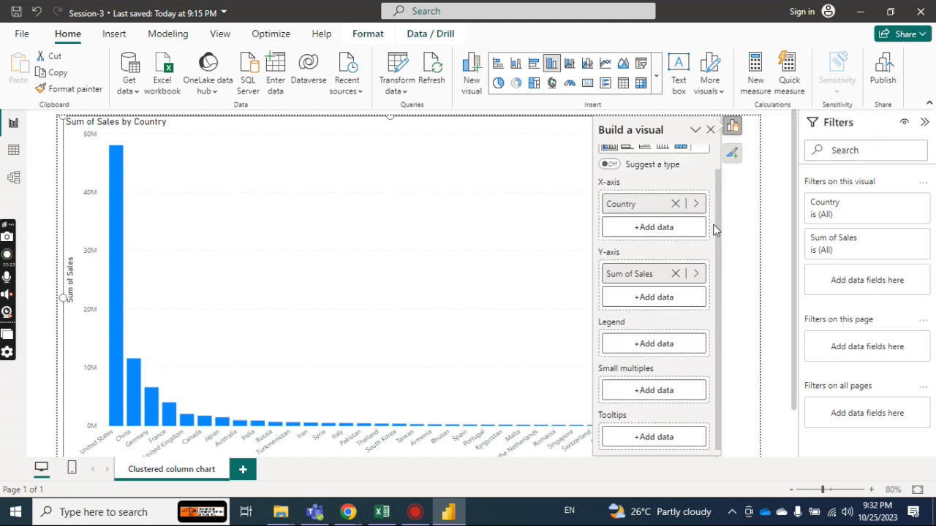
pyautogui.scroll(1, 711, 235)
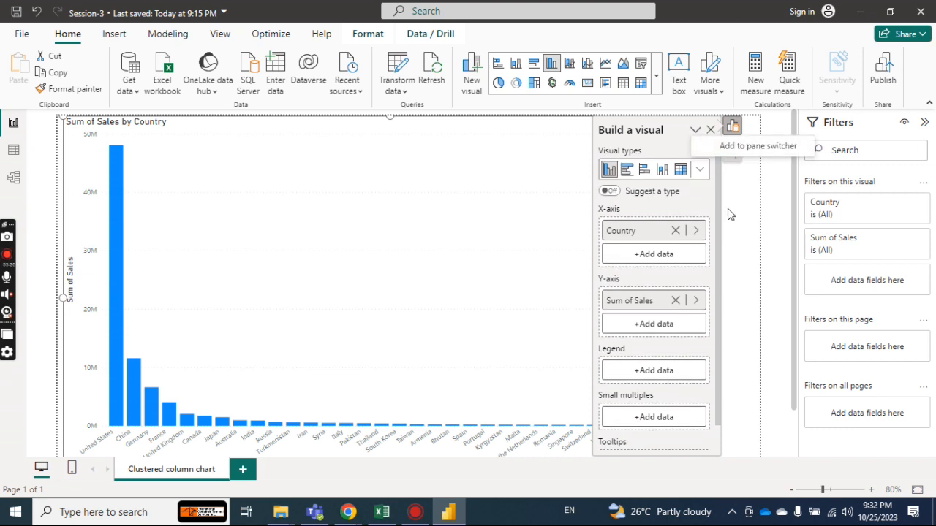
pyautogui.click(698, 231)
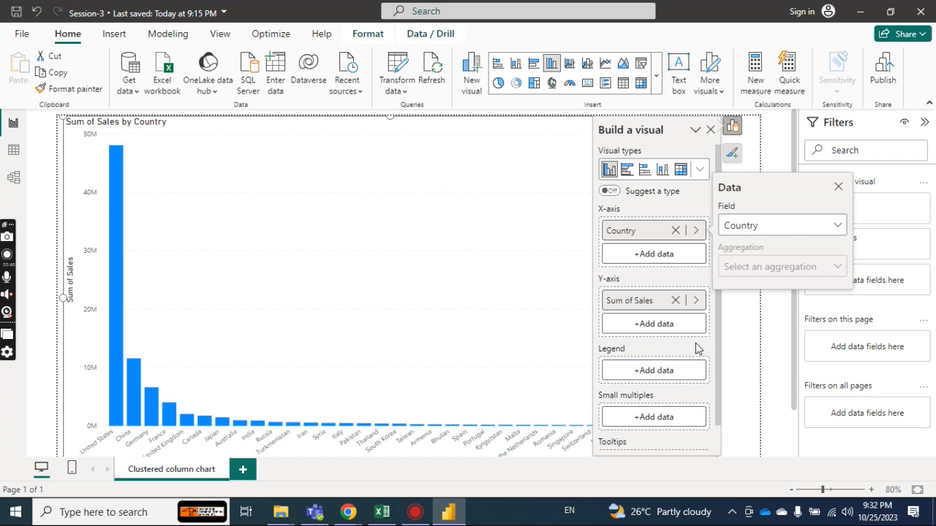
# Add Product Category from SalesData as the legend of the Sum of Sales by Country chart.
pyautogui.click(674, 374)
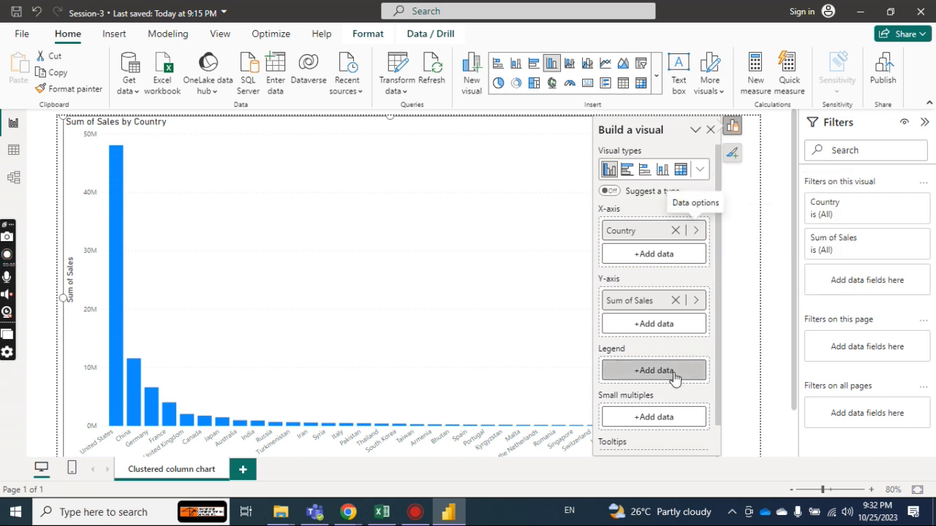
pyautogui.click(674, 374)
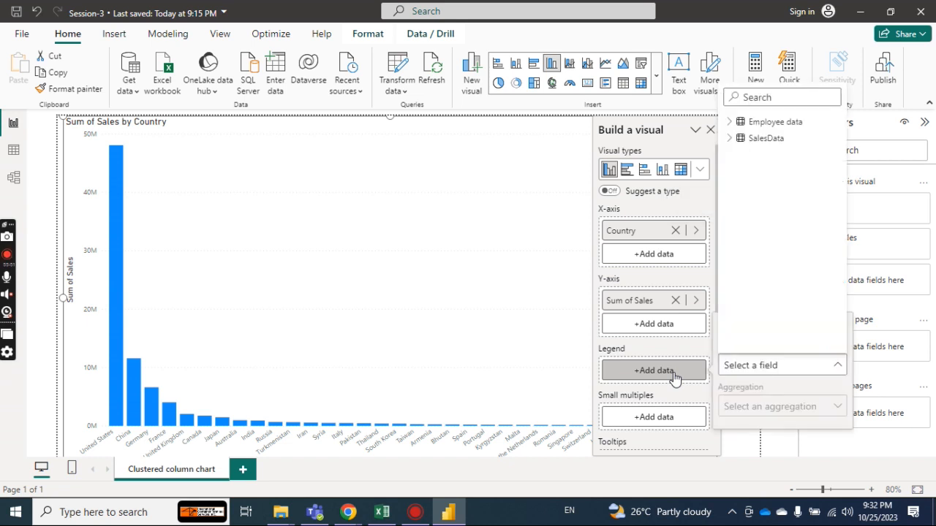
pyautogui.click(730, 141)
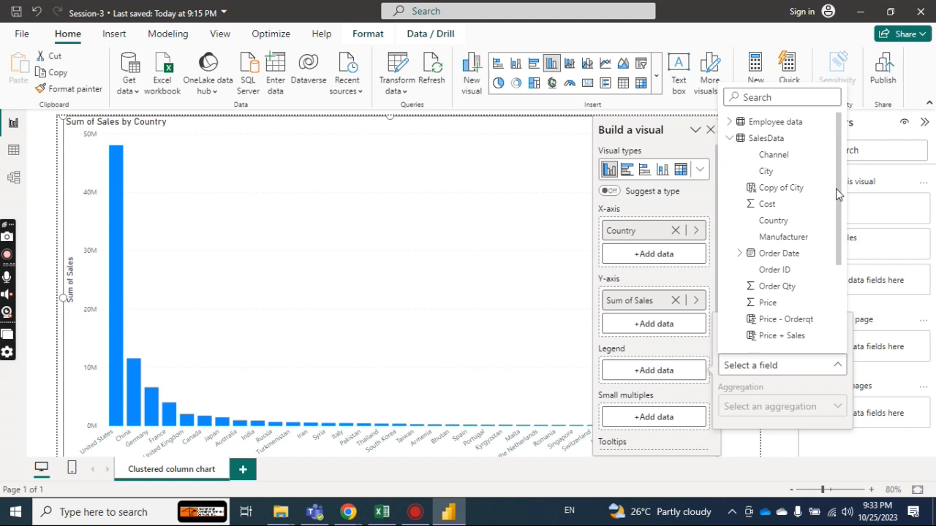
pyautogui.moveTo(839, 178); pyautogui.dragTo(836, 250)
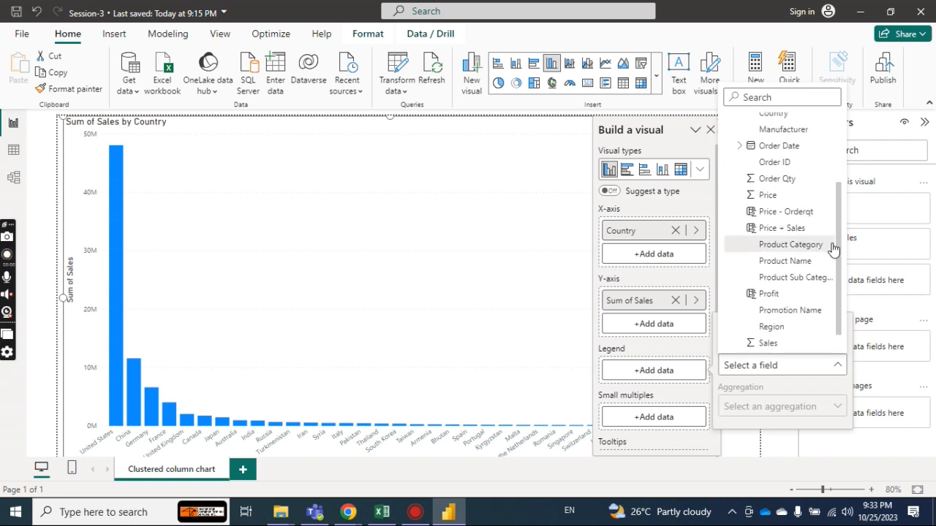
pyautogui.click(817, 246)
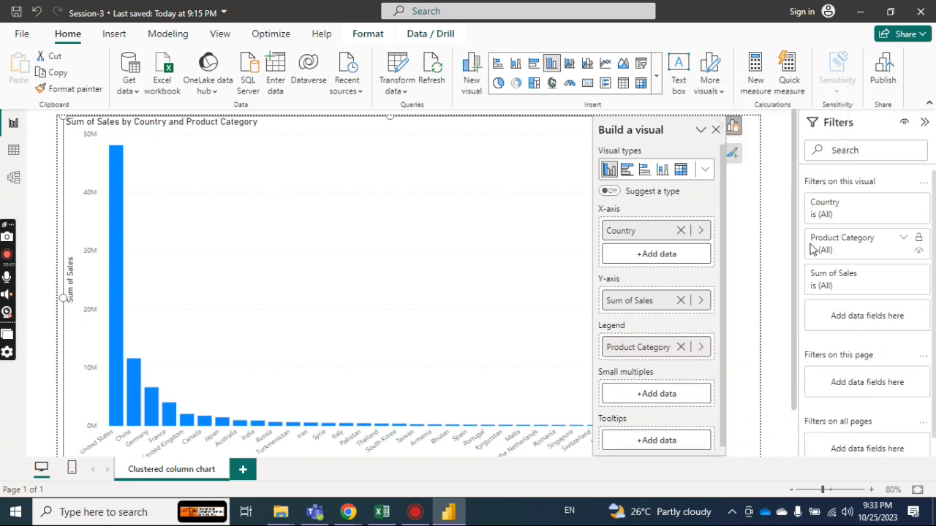
pyautogui.click(715, 132)
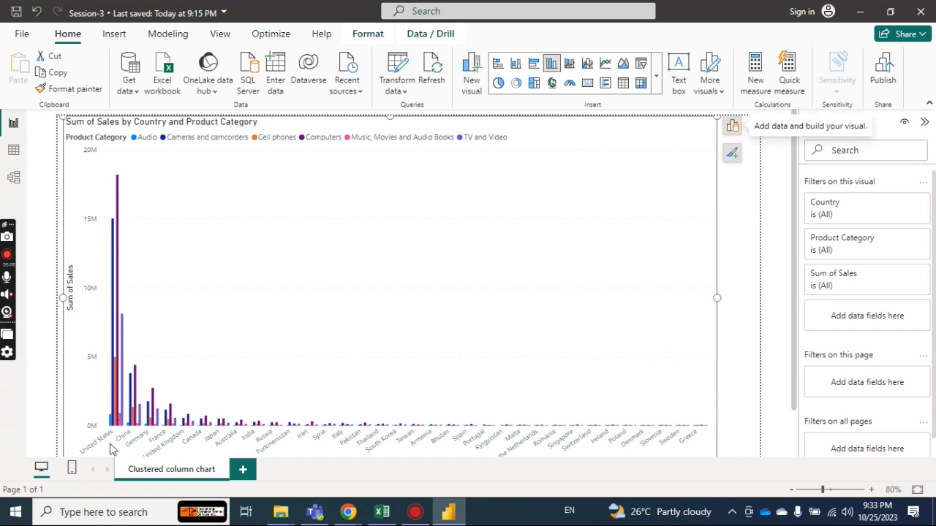
# Remove Product Category from the chart's legend and deselect the chart.
pyautogui.moveTo(111, 425)
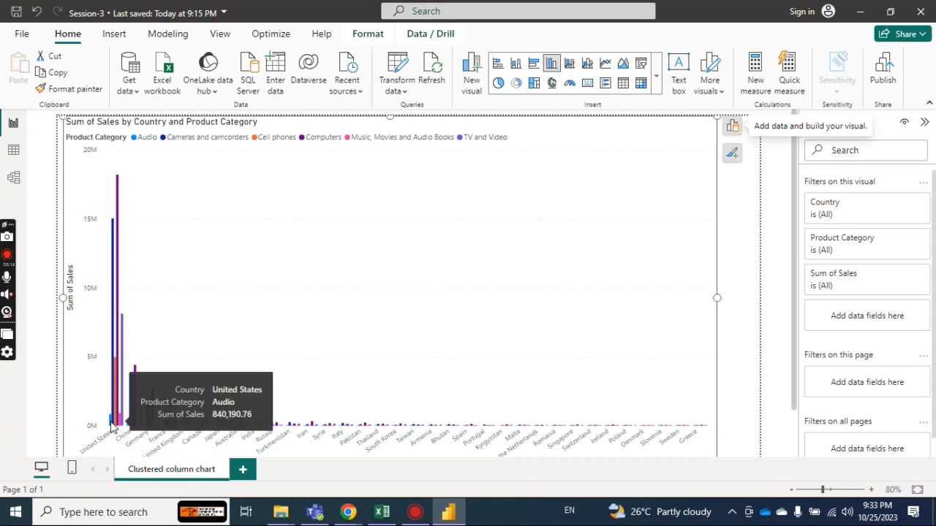
pyautogui.click(730, 156)
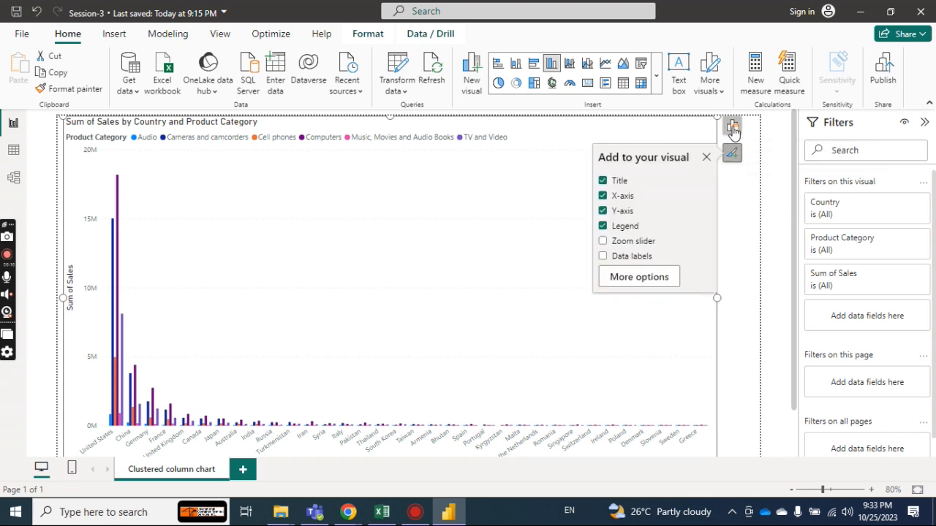
pyautogui.click(733, 129)
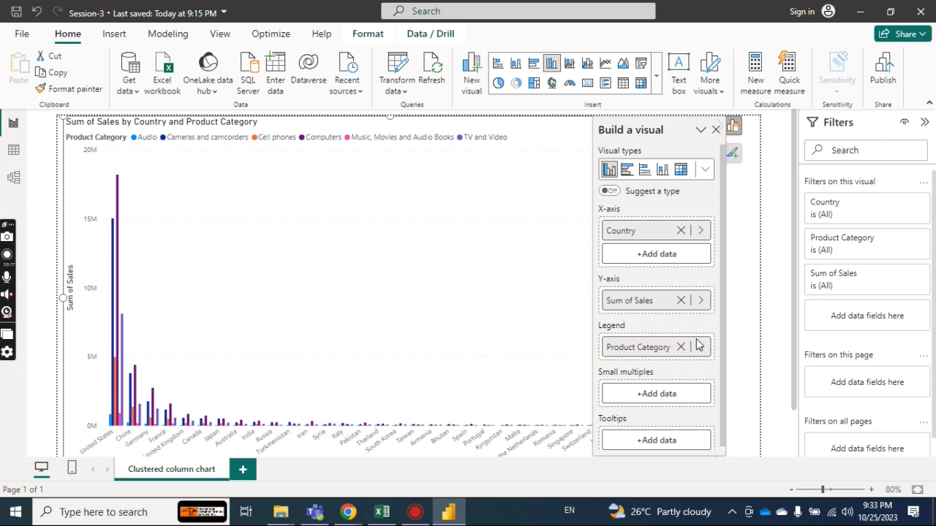
pyautogui.click(681, 347)
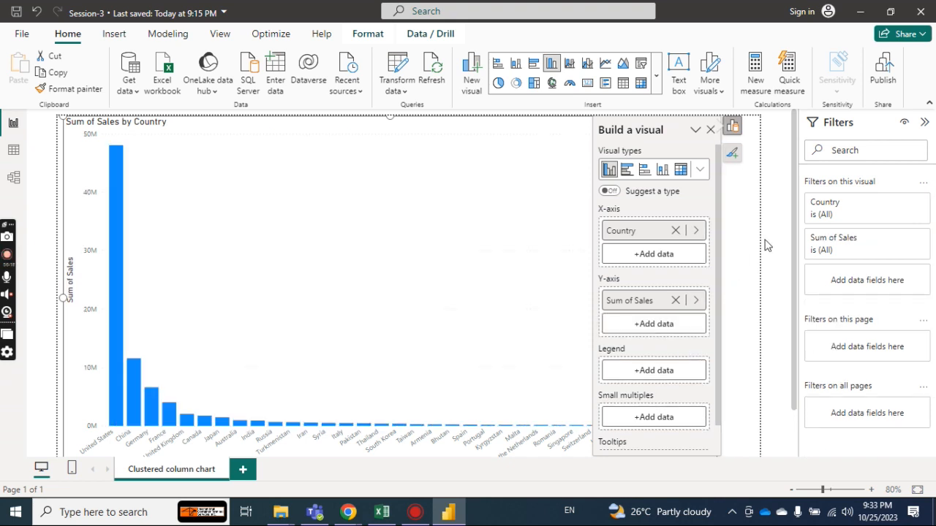
pyautogui.click(773, 212)
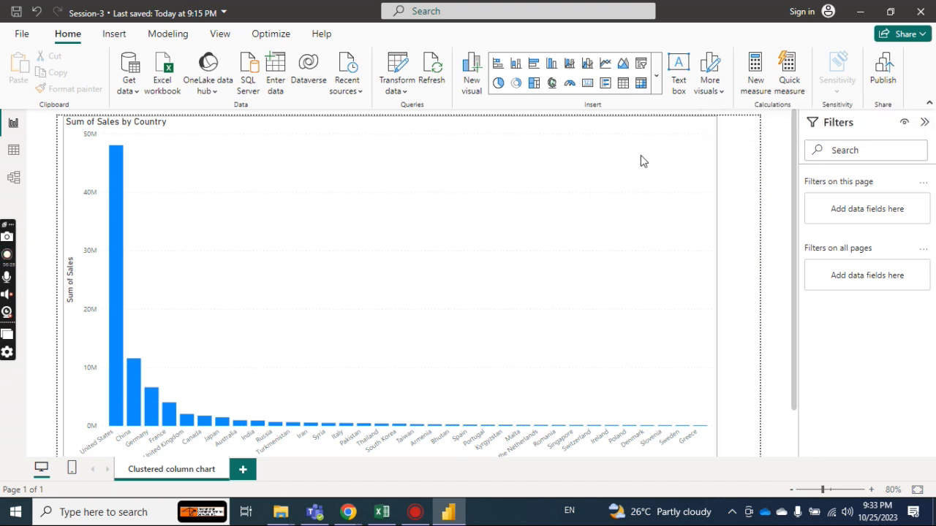
# Examine the chart's context options, including Analyze, and the conditions offered by its Sum of Sales filter.
pyautogui.click(585, 177)
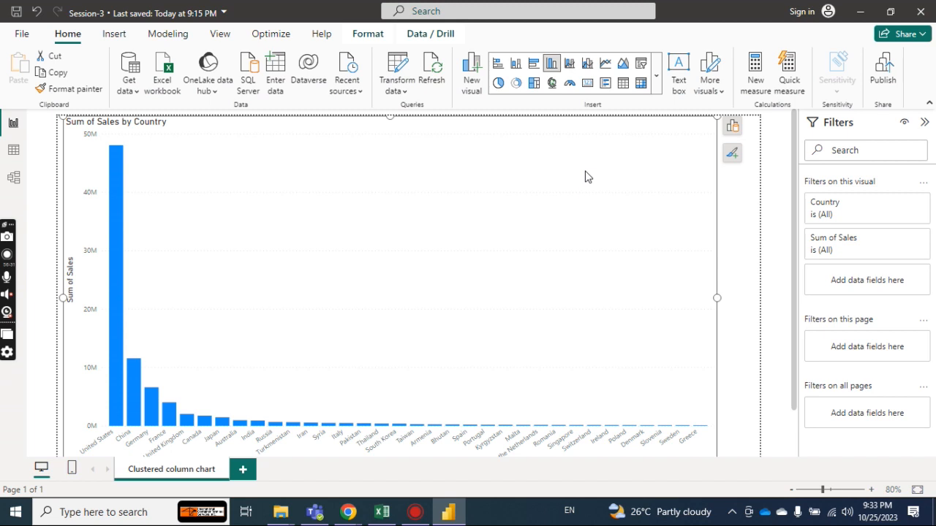
pyautogui.rightClick(585, 176)
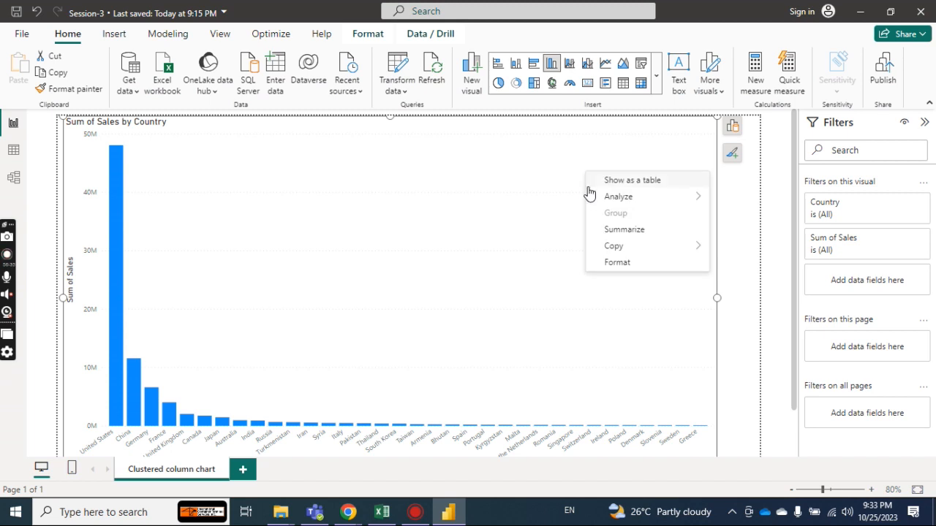
pyautogui.moveTo(590, 197)
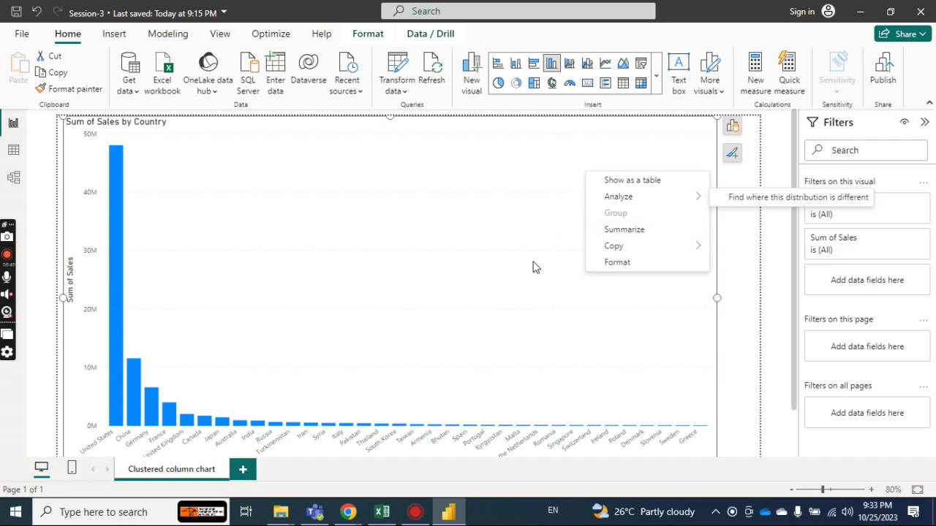
pyautogui.click(666, 291)
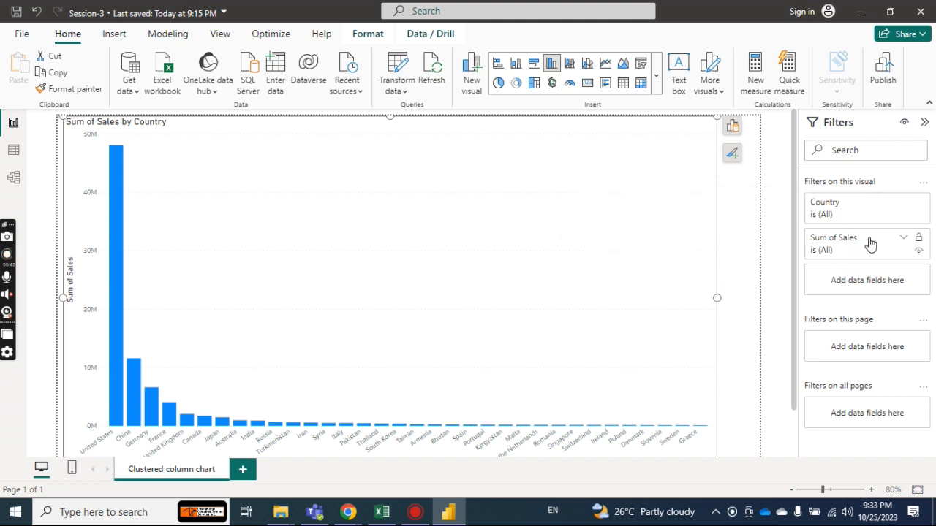
pyautogui.click(905, 242)
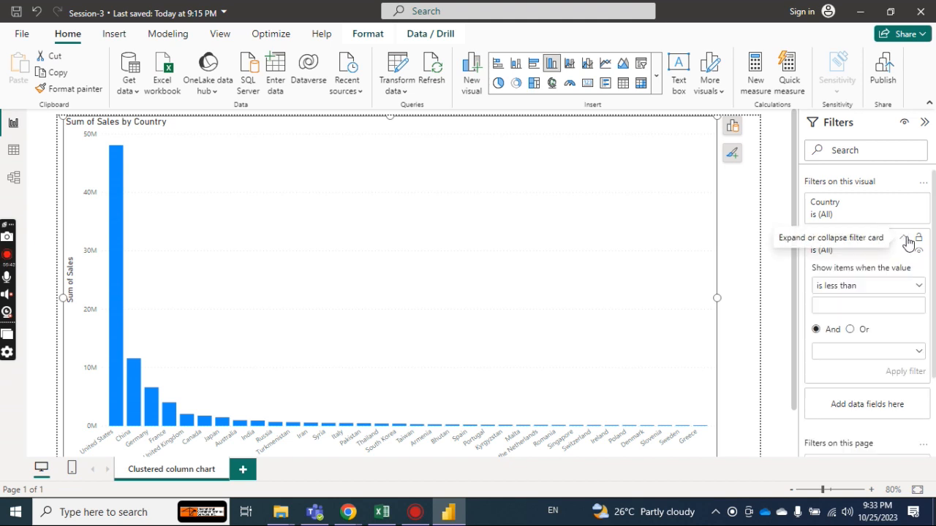
# Collapse the Filters pane and shrink the chart from its upper-right corner to about 1077 wide by 558 high.
pyautogui.click(905, 242)
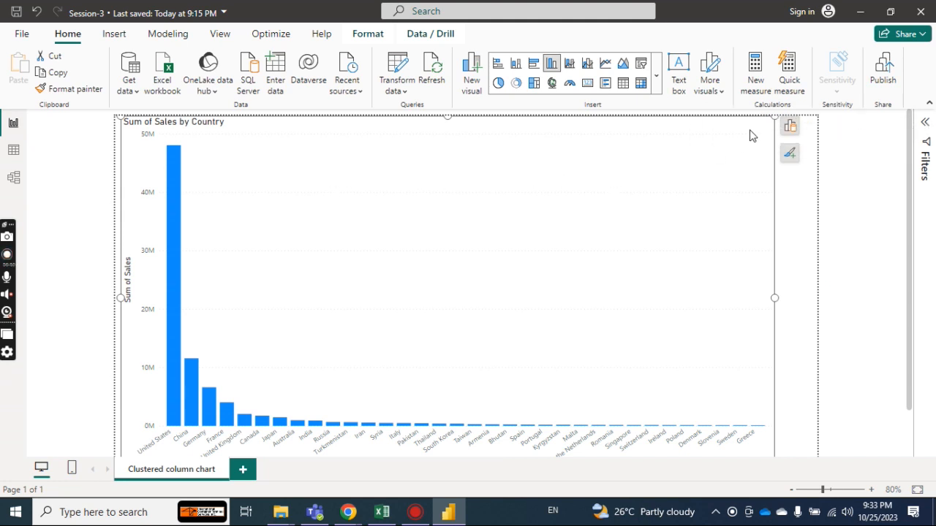
pyautogui.moveTo(771, 120); pyautogui.dragTo(687, 199)
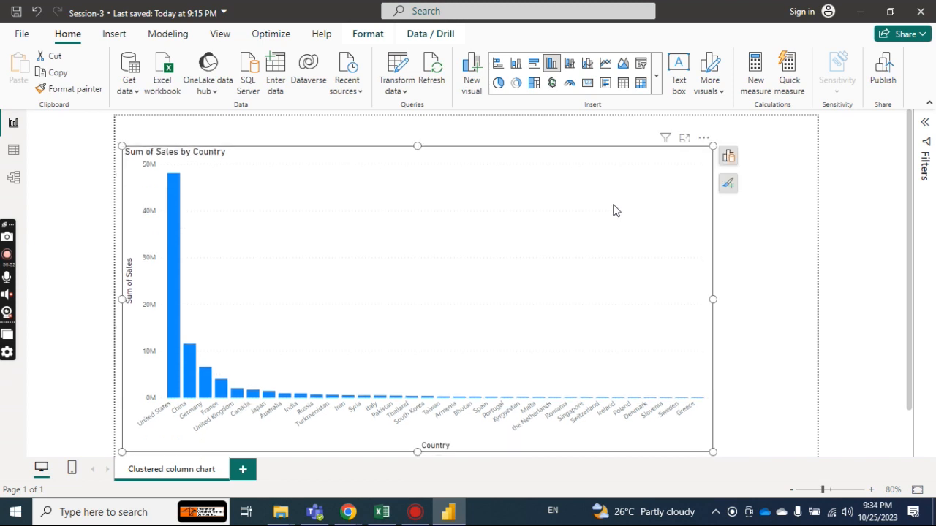
# Review the chart's optional elements, its full formatting options and the filters applied to it.
pyautogui.click(728, 187)
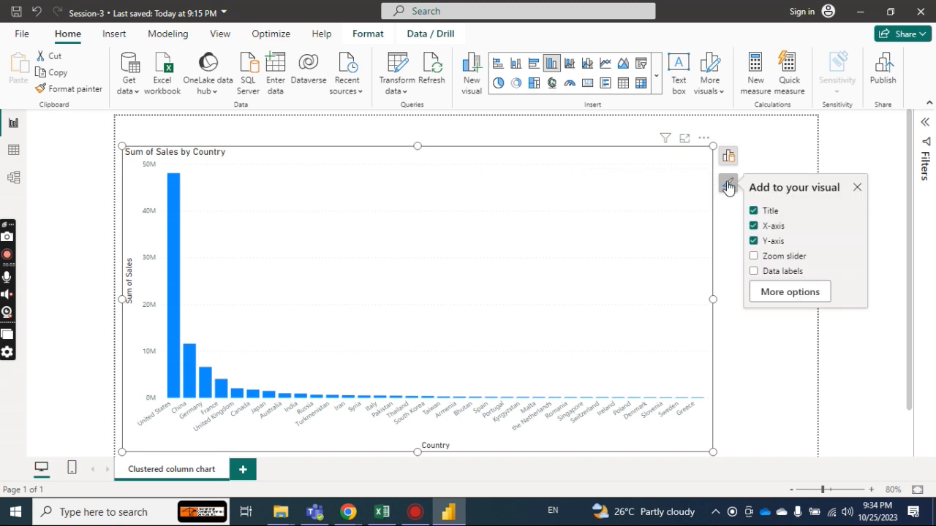
pyautogui.click(776, 294)
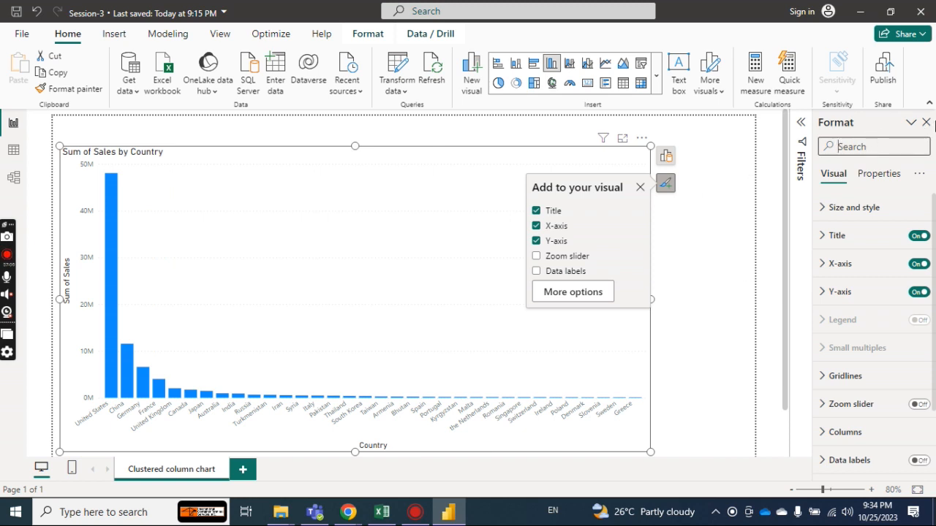
pyautogui.click(926, 122)
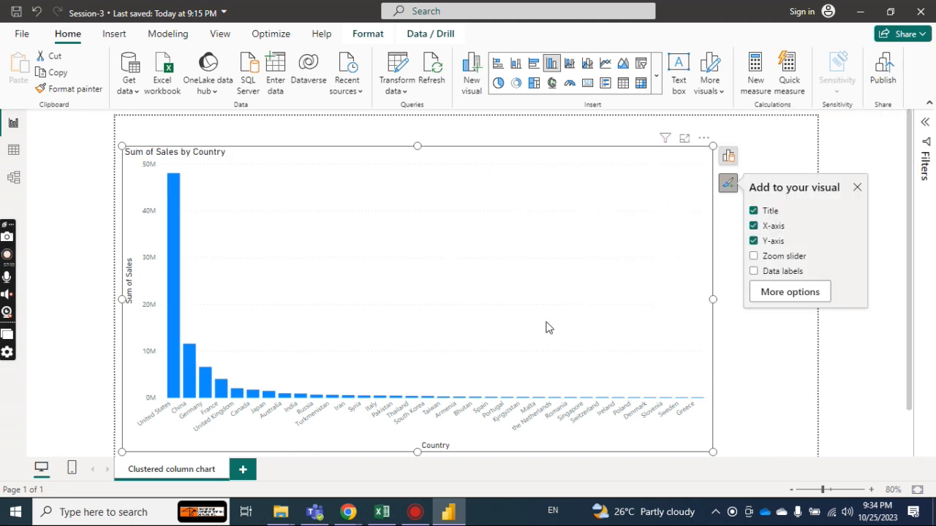
pyautogui.click(857, 187)
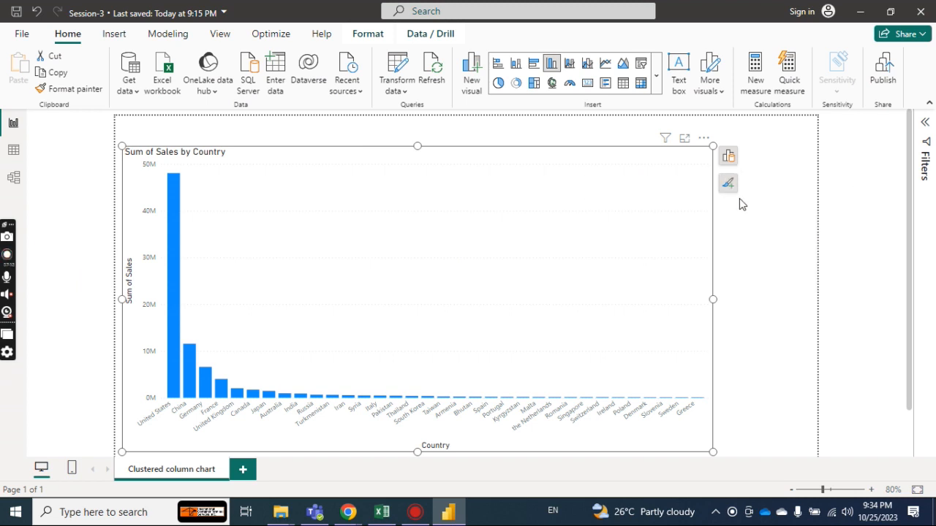
pyautogui.click(925, 122)
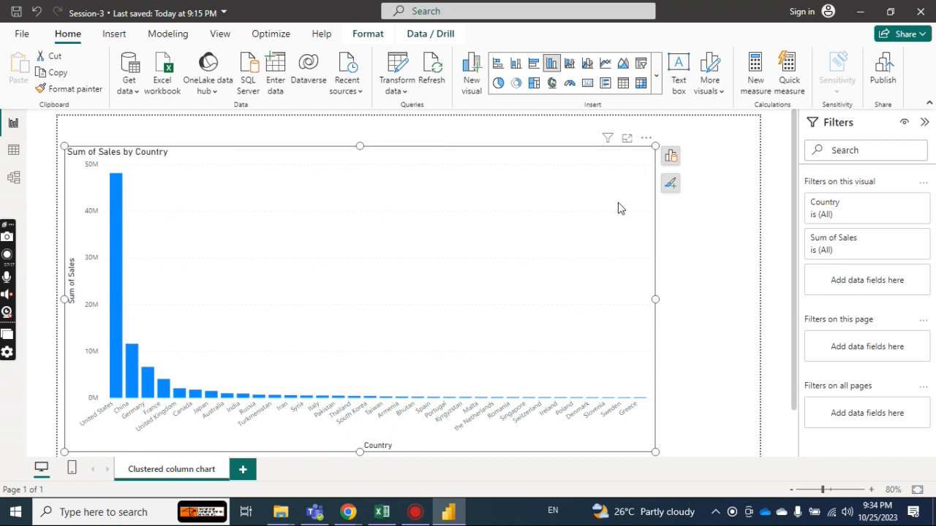
pyautogui.click(925, 124)
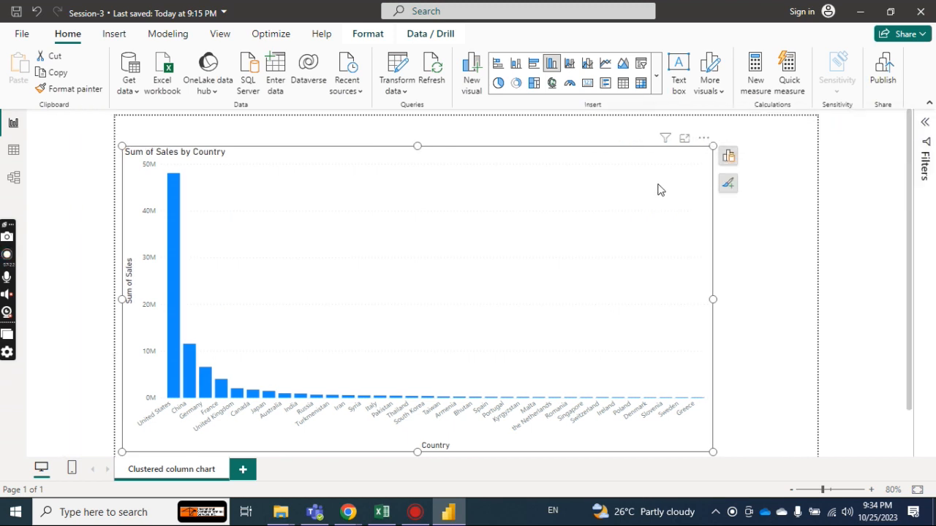
# Turn on the chart's zoom slider and try it on the Sum of Sales axis.
pyautogui.click(727, 187)
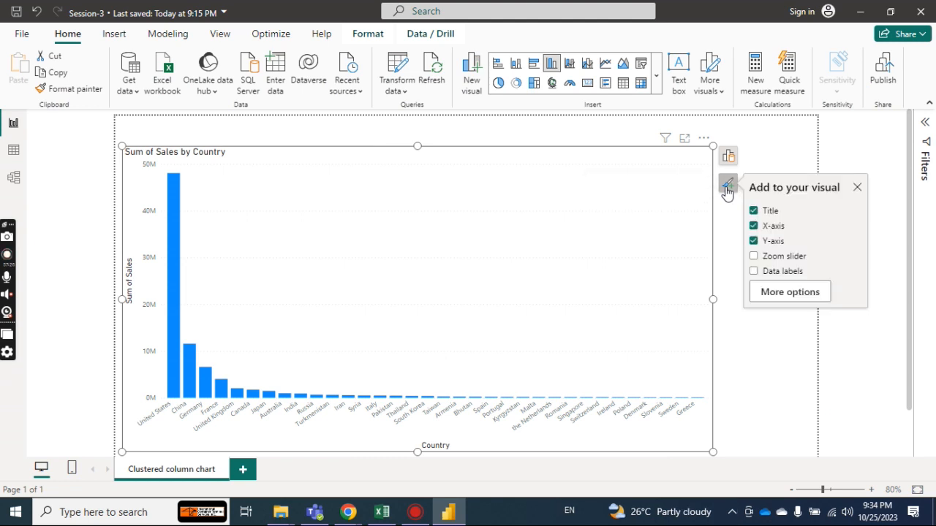
pyautogui.click(754, 256)
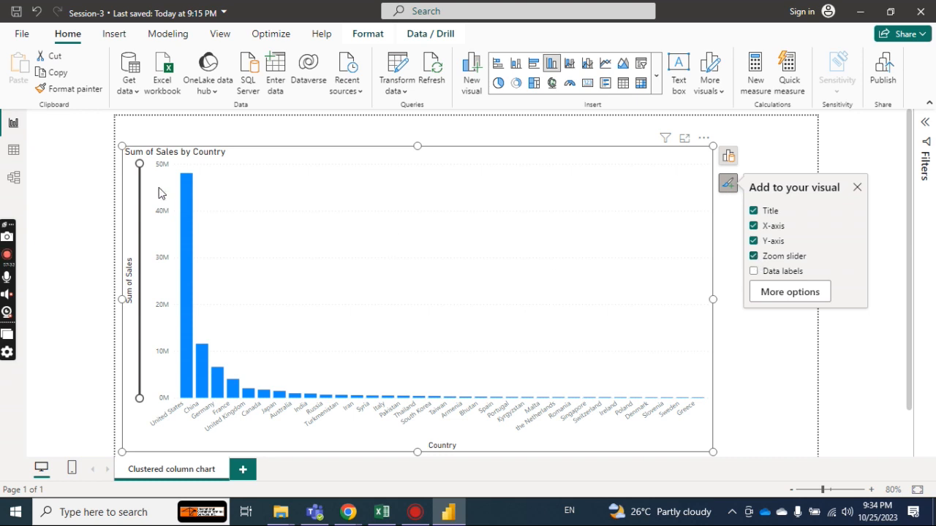
pyautogui.moveTo(139, 163)
pyautogui.mouseDown()
pyautogui.moveTo(140, 213)
pyautogui.moveTo(139, 163)
pyautogui.mouseUp()
# Inspect the chart's size and position settings, and switch its title off and back on.
pyautogui.click(782, 294)
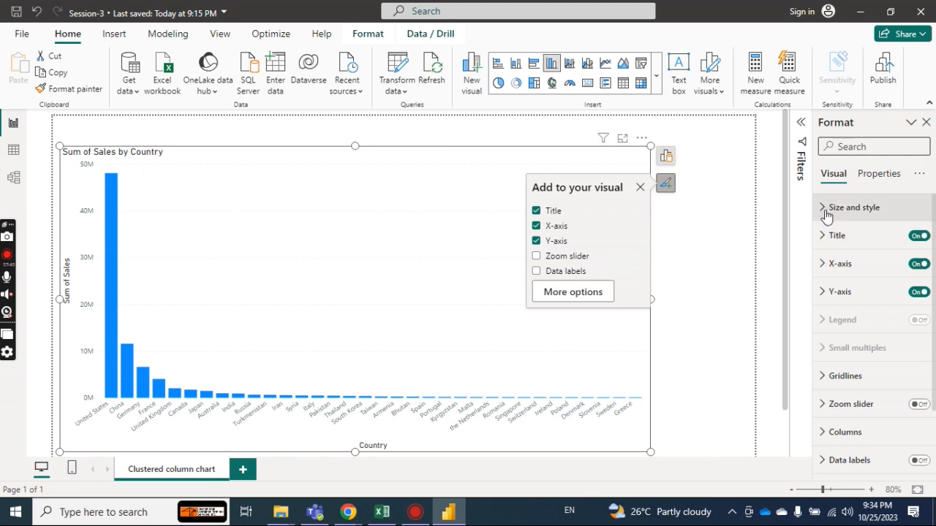
pyautogui.click(825, 211)
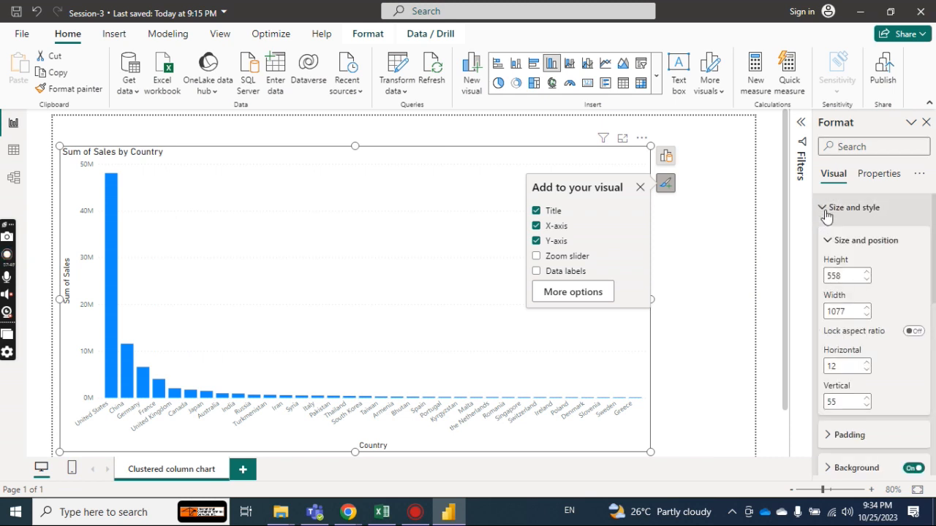
pyautogui.click(825, 211)
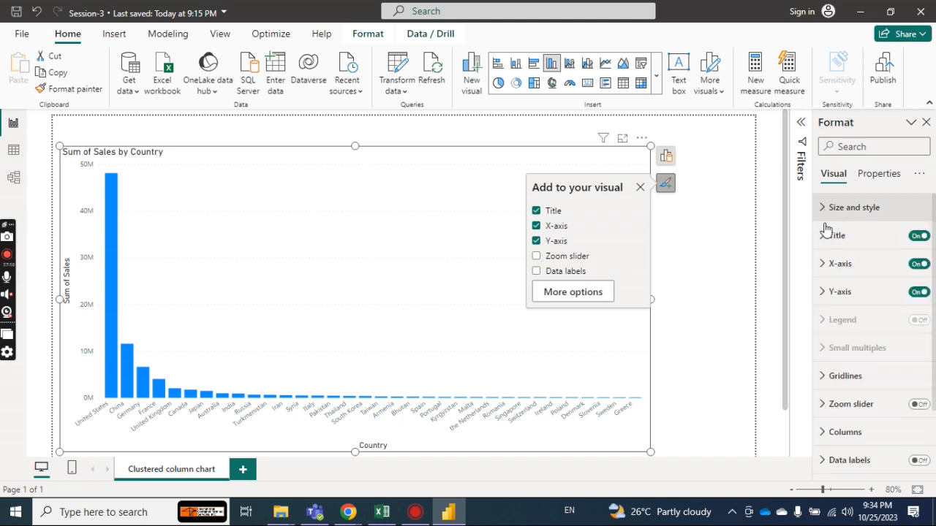
pyautogui.click(919, 236)
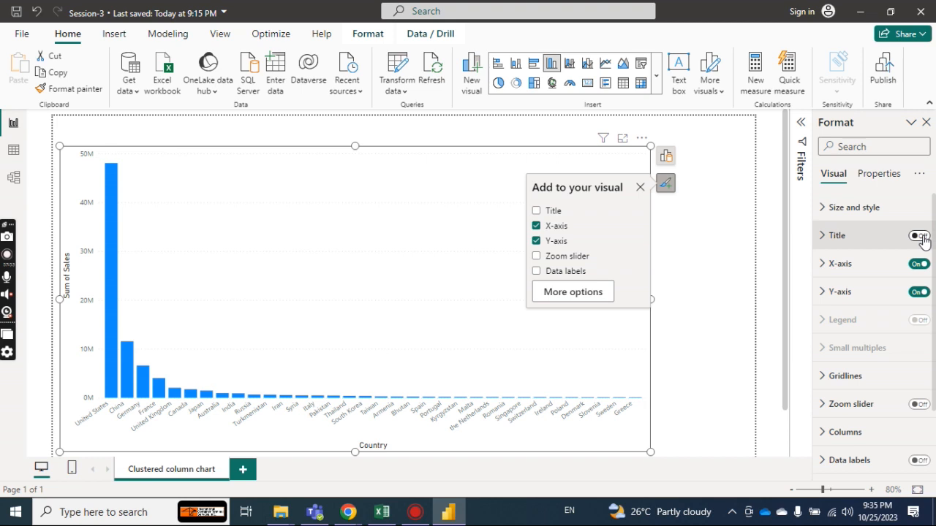
pyautogui.click(921, 236)
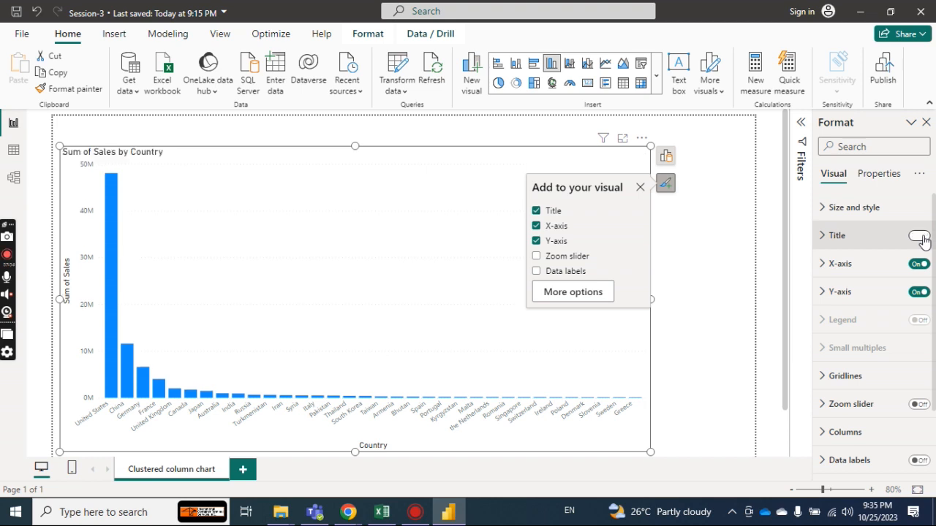
# Examine the header icon color settings in the chart's properties and return to its visual formatting options.
pyautogui.click(886, 175)
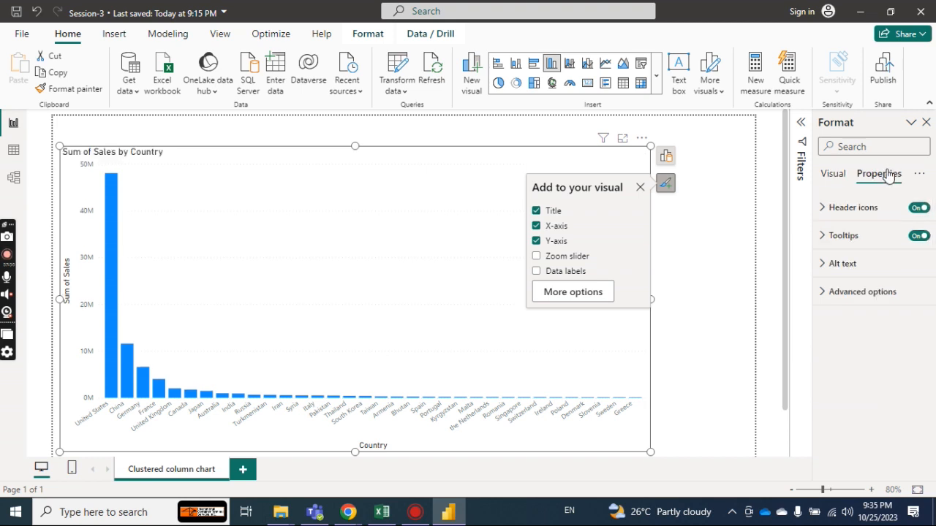
pyautogui.click(828, 209)
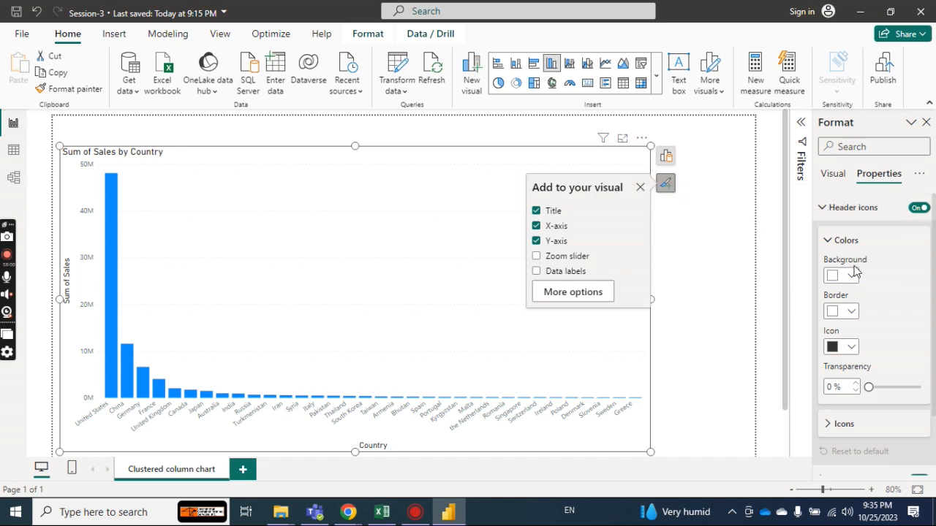
pyautogui.click(823, 210)
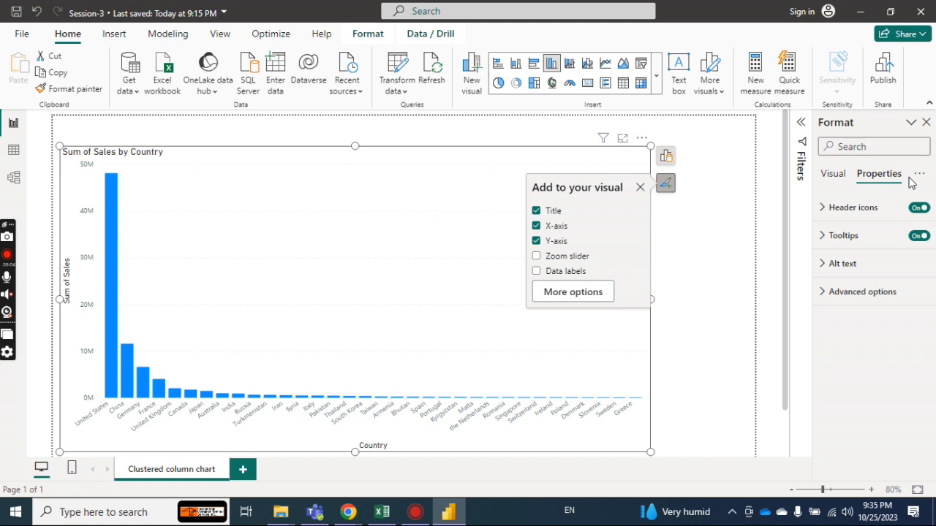
pyautogui.click(832, 174)
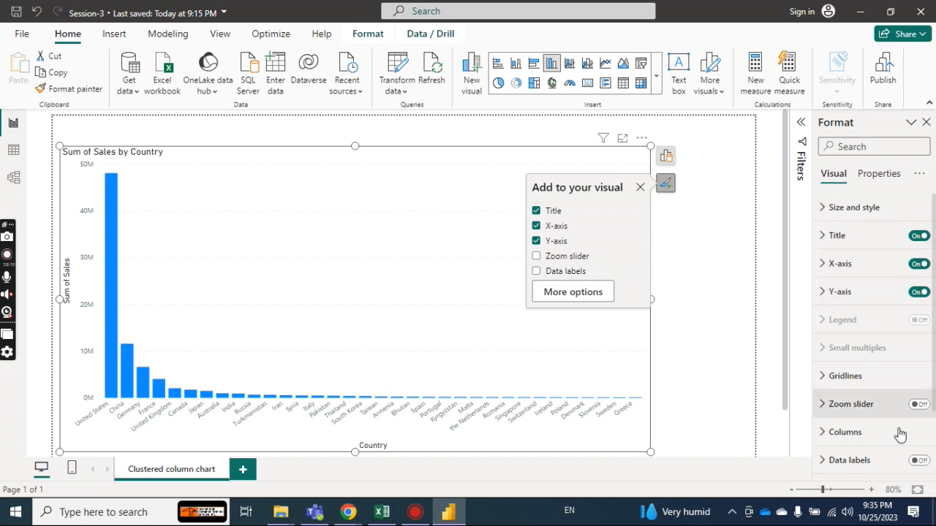
# Turn on the chart's data labels and review its tooltip and advanced options in the properties.
pyautogui.click(924, 461)
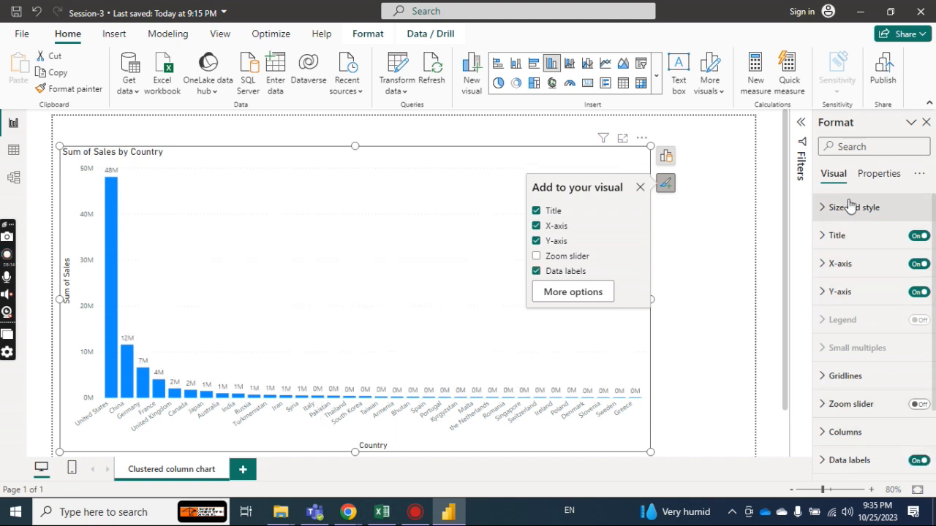
pyautogui.click(878, 175)
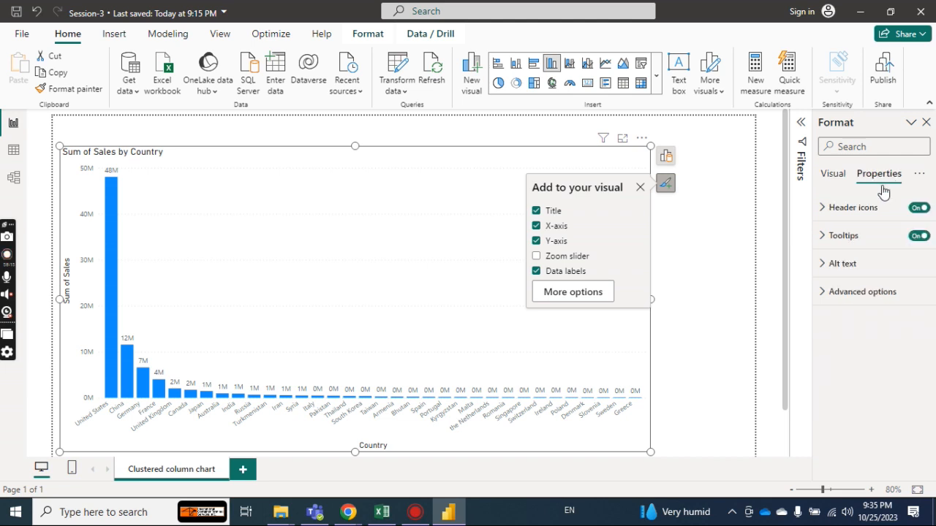
pyautogui.click(823, 238)
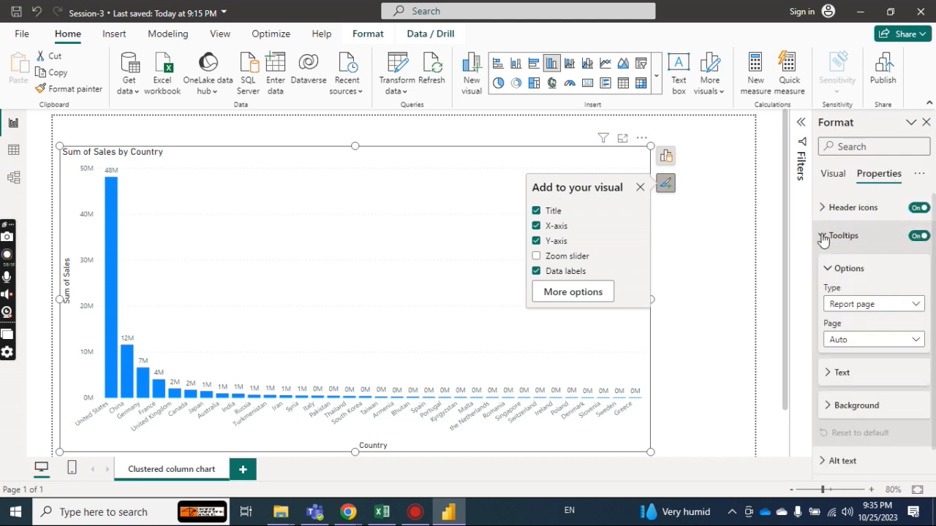
pyautogui.click(828, 408)
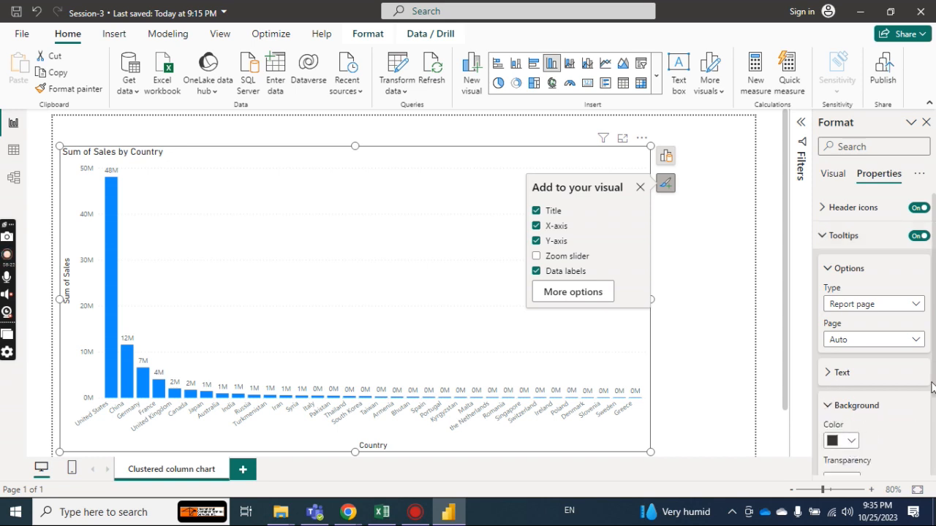
pyautogui.click(833, 241)
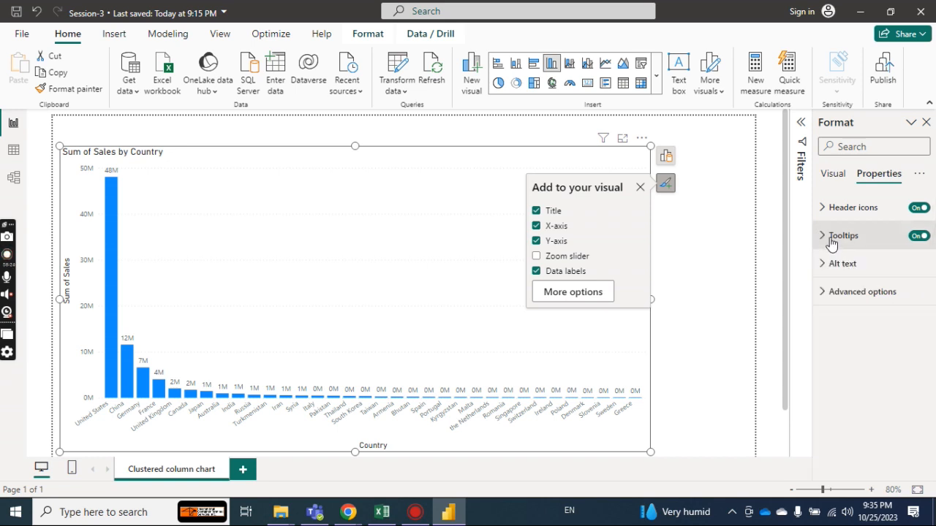
pyautogui.click(829, 293)
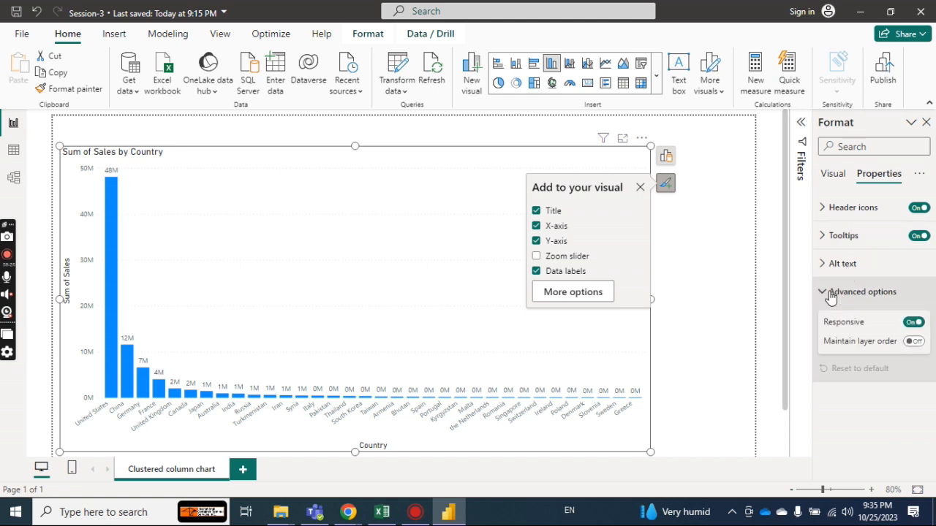
pyautogui.click(830, 294)
# Try a pink background for the chart's header icons and set it back to white.
pyautogui.click(826, 212)
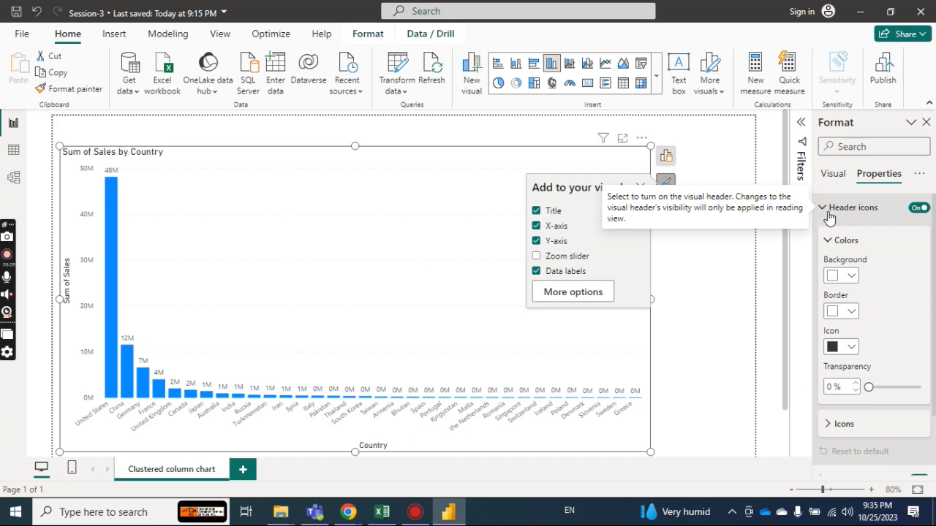
pyautogui.click(850, 276)
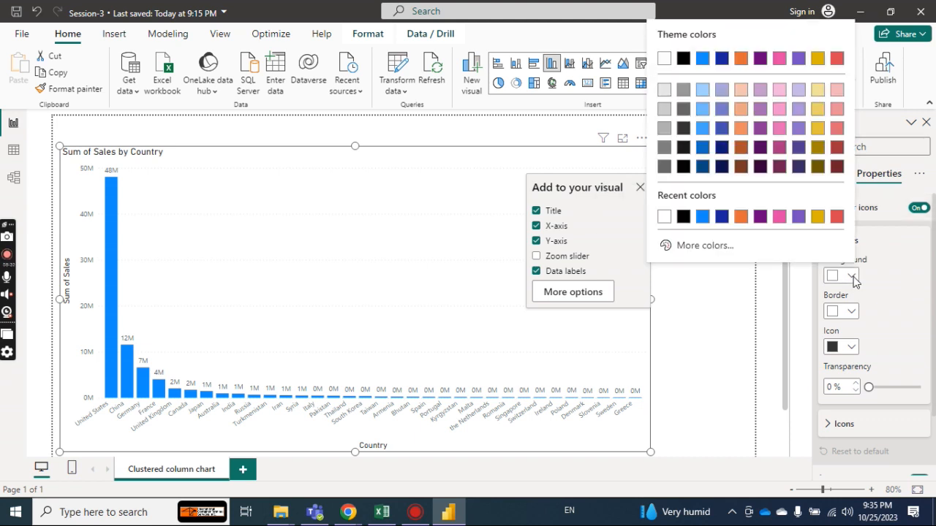
pyautogui.click(779, 217)
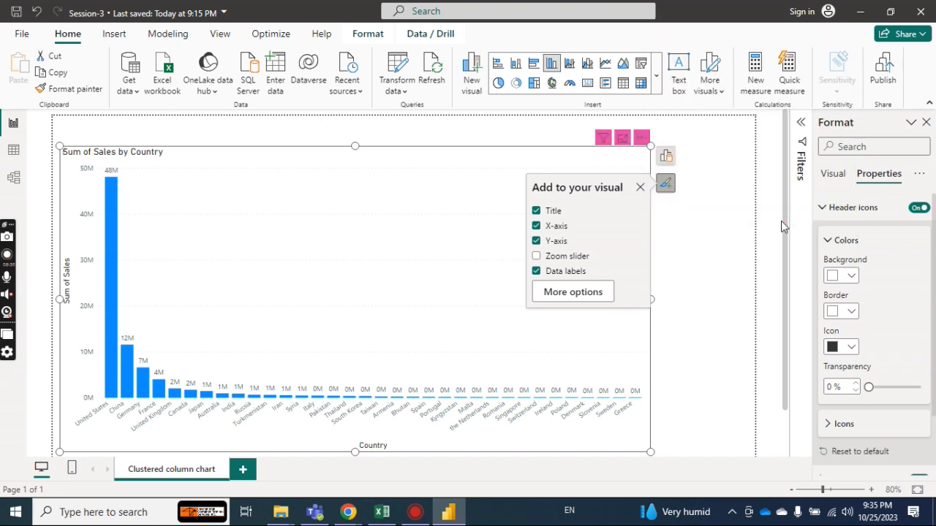
pyautogui.click(848, 280)
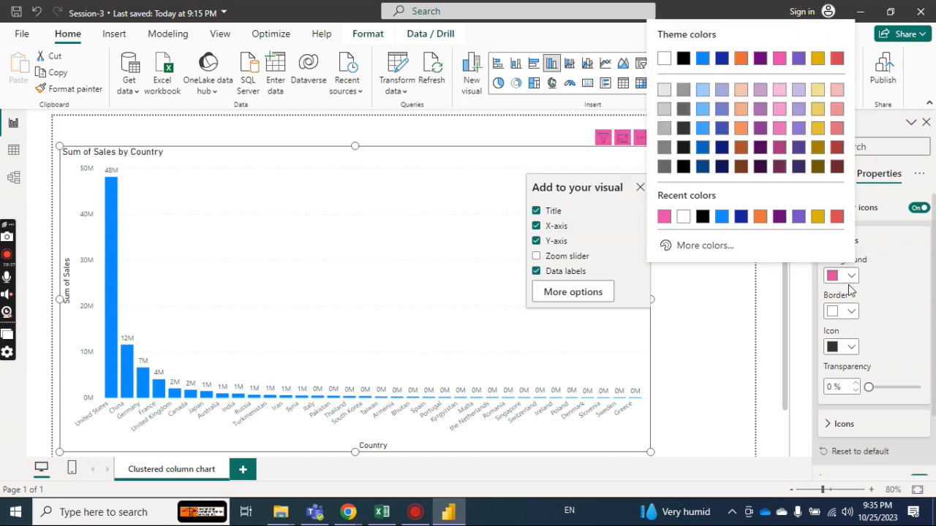
pyautogui.click(683, 216)
pyautogui.click(829, 239)
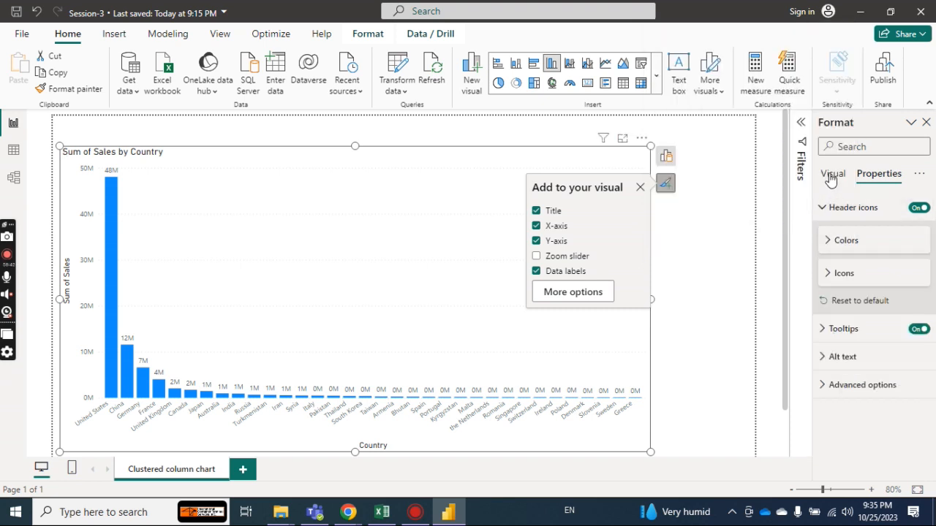
# Examine the header icons' color settings and icon switches, and return to the chart's visual formatting options.
pyautogui.click(828, 242)
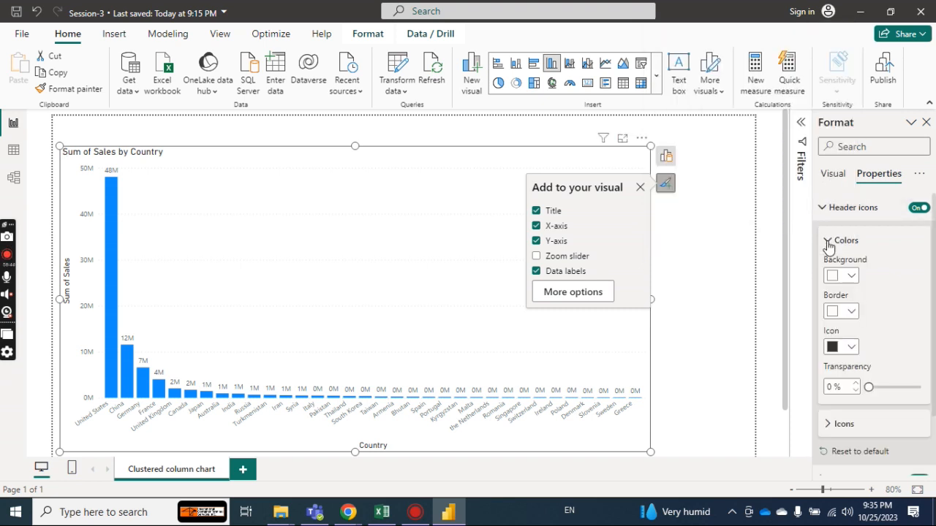
pyautogui.click(830, 424)
pyautogui.moveTo(934, 303)
pyautogui.mouseDown()
pyautogui.moveTo(932, 430)
pyautogui.moveTo(933, 296)
pyautogui.mouseUp()
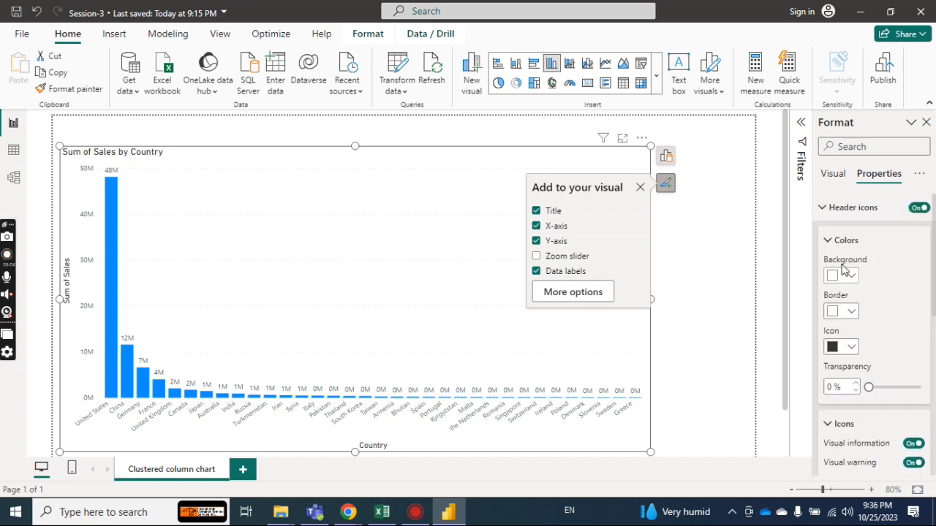
pyautogui.click(832, 242)
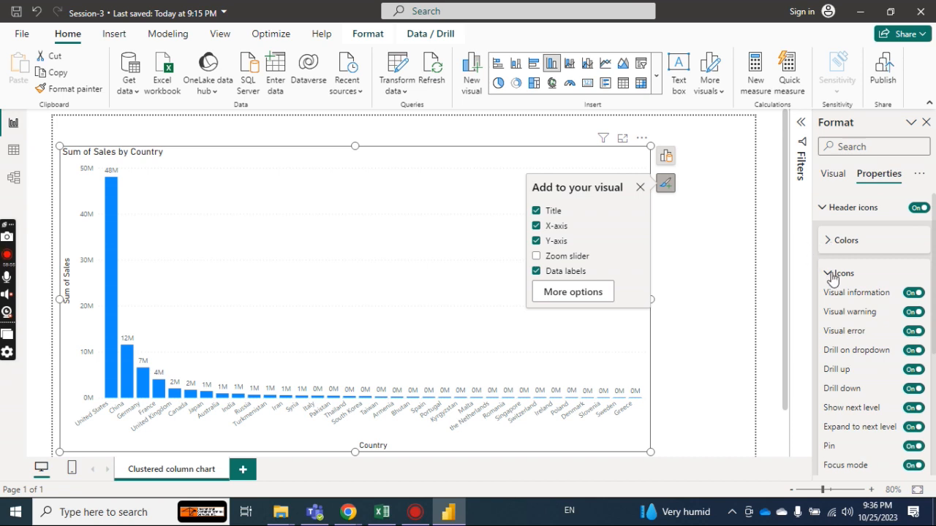
pyautogui.click(831, 274)
pyautogui.click(825, 211)
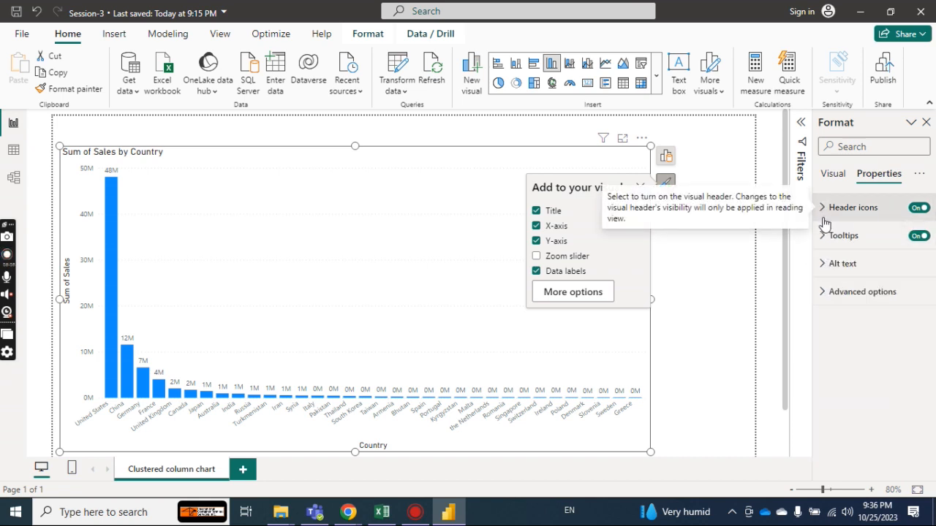
pyautogui.click(836, 177)
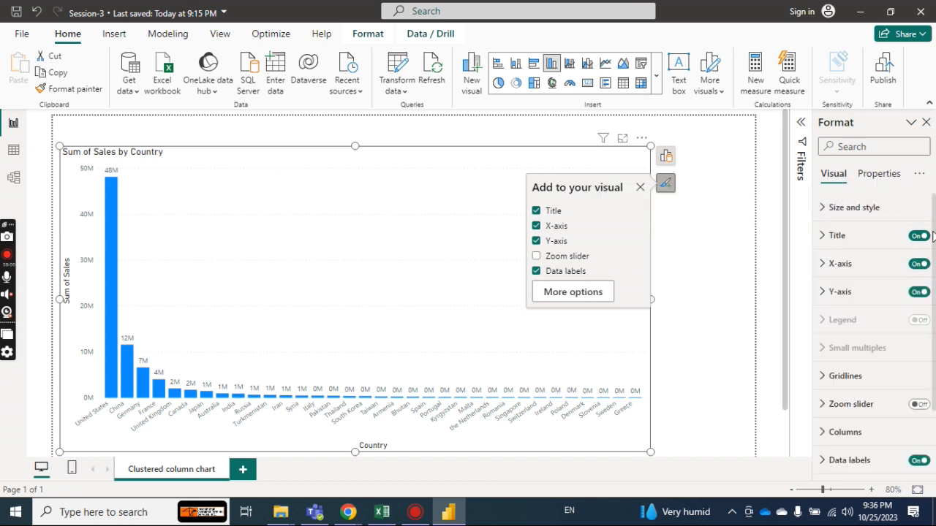
# Try gold and red chart backgrounds, settle on light purple, and widen the chart toward the page's right edge.
pyautogui.click(822, 208)
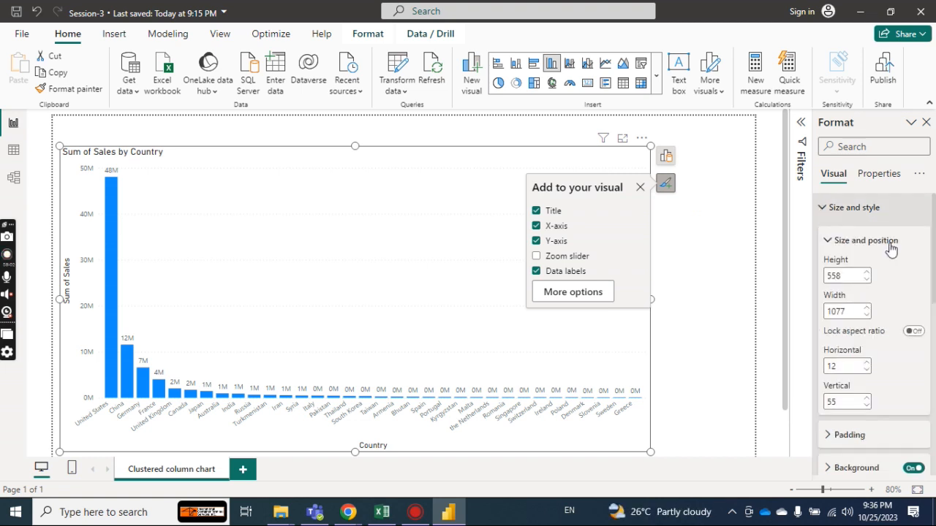
pyautogui.scroll(-4, 929, 307)
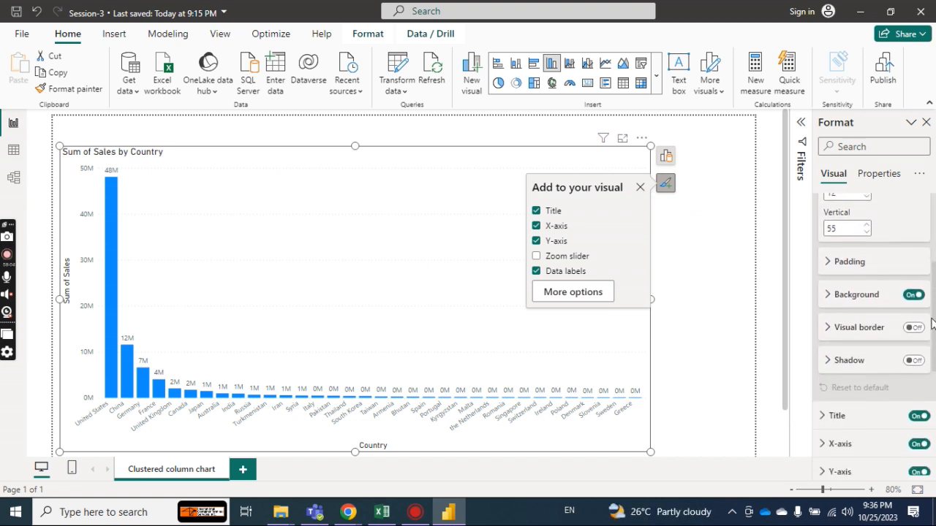
pyautogui.moveTo(931, 319); pyautogui.dragTo(931, 322)
pyautogui.click(829, 285)
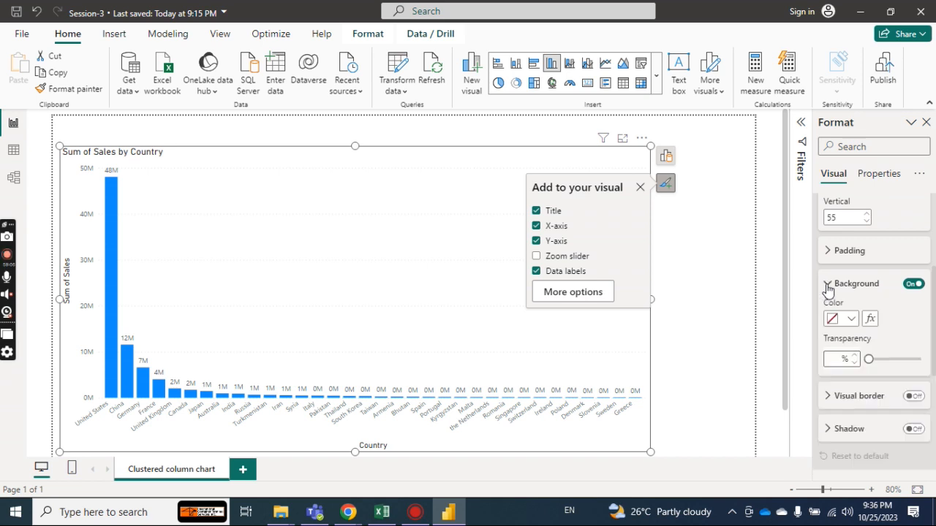
pyautogui.click(849, 320)
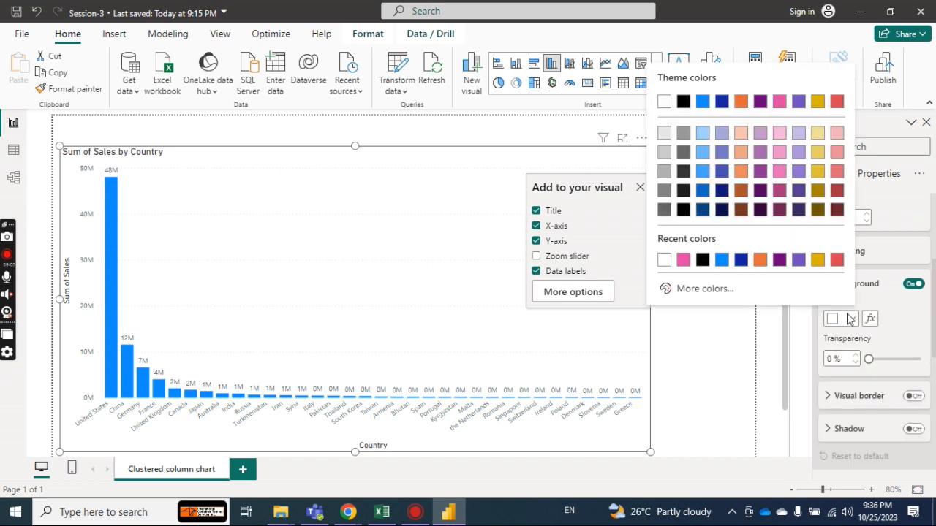
pyautogui.click(817, 261)
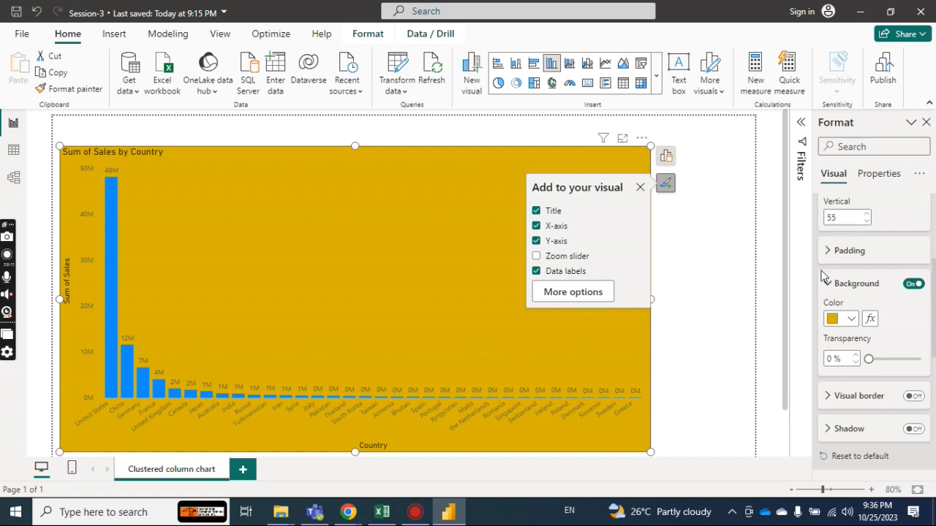
pyautogui.click(850, 321)
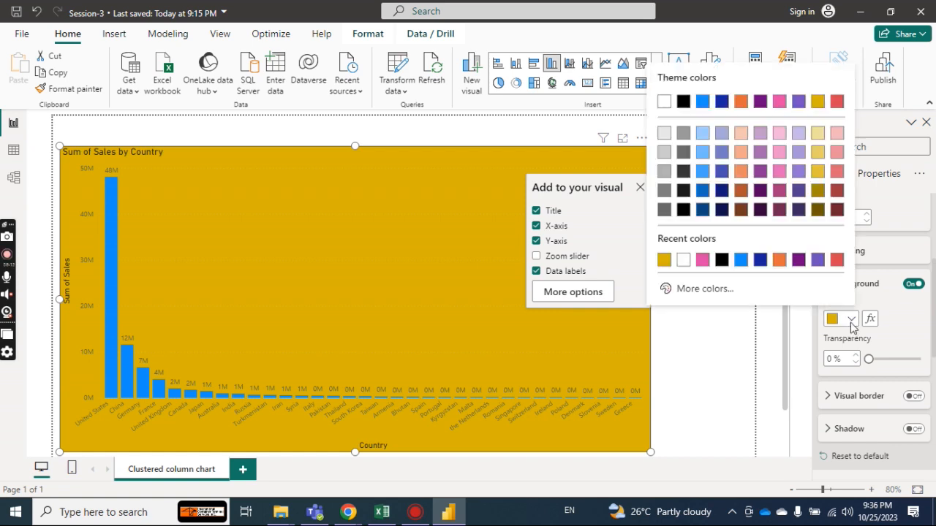
pyautogui.click(837, 263)
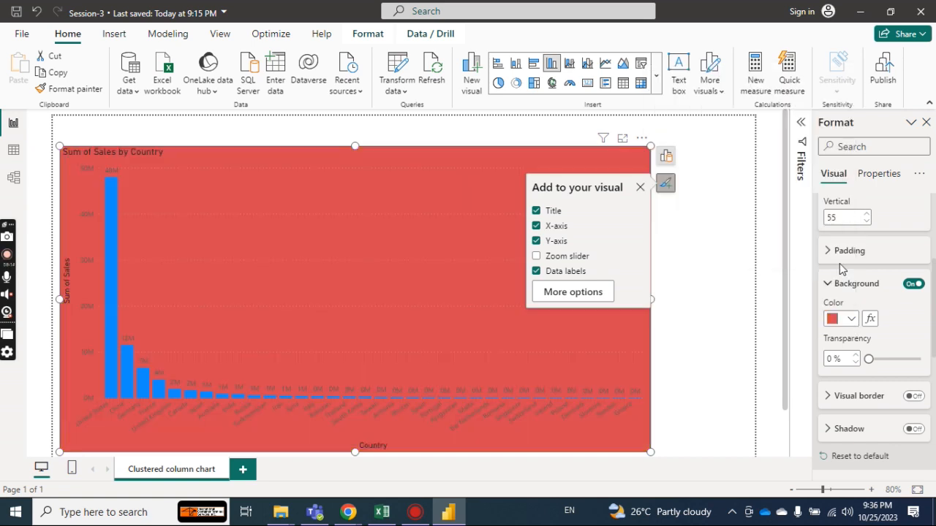
pyautogui.click(848, 318)
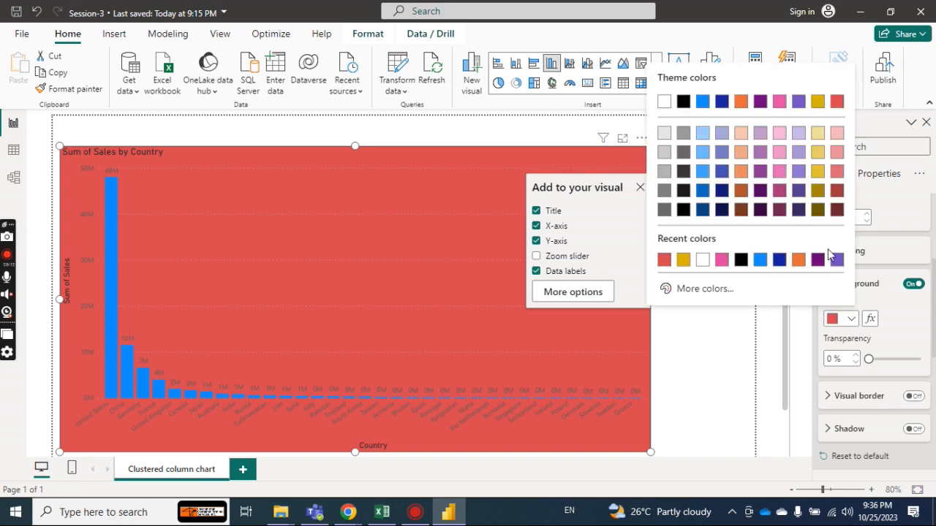
pyautogui.click(799, 148)
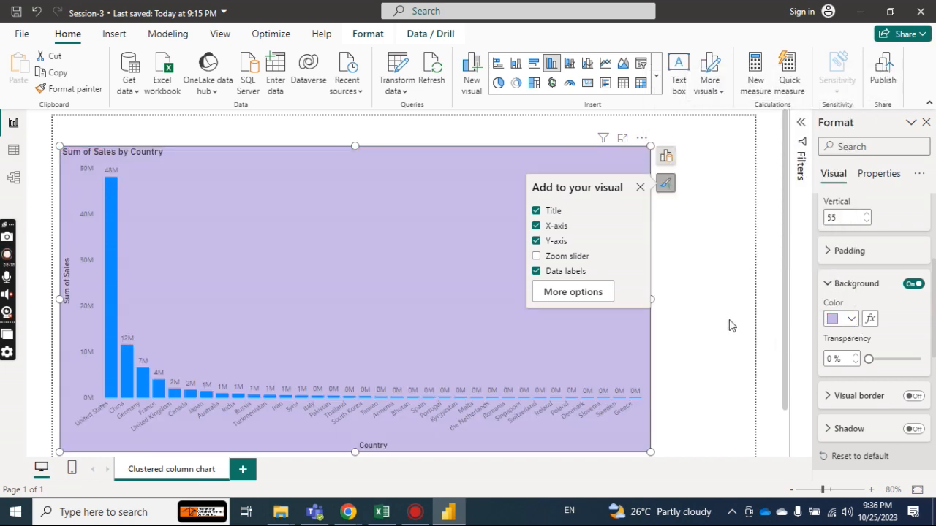
pyautogui.moveTo(650, 451); pyautogui.dragTo(715, 451)
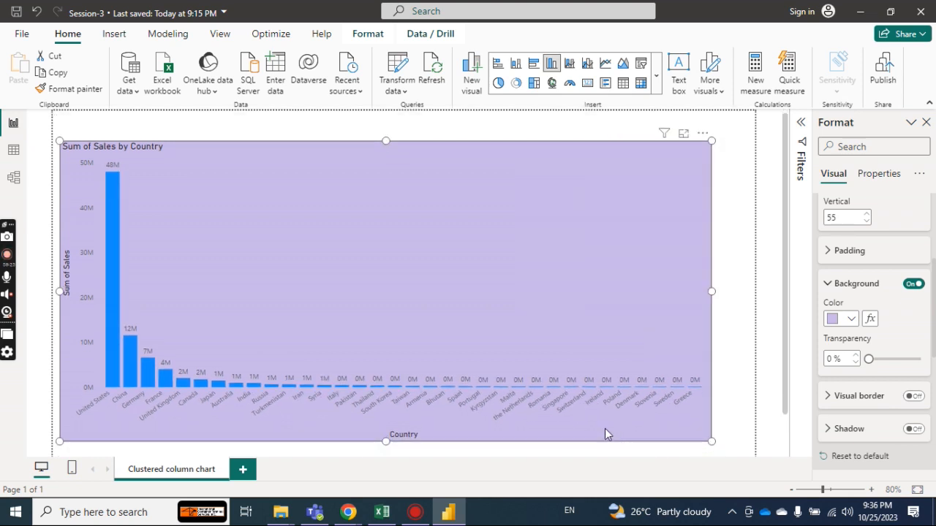
# Add a new report page and name it Map, copying the name from the topic list in the Excel workbook.
pyautogui.click(244, 470)
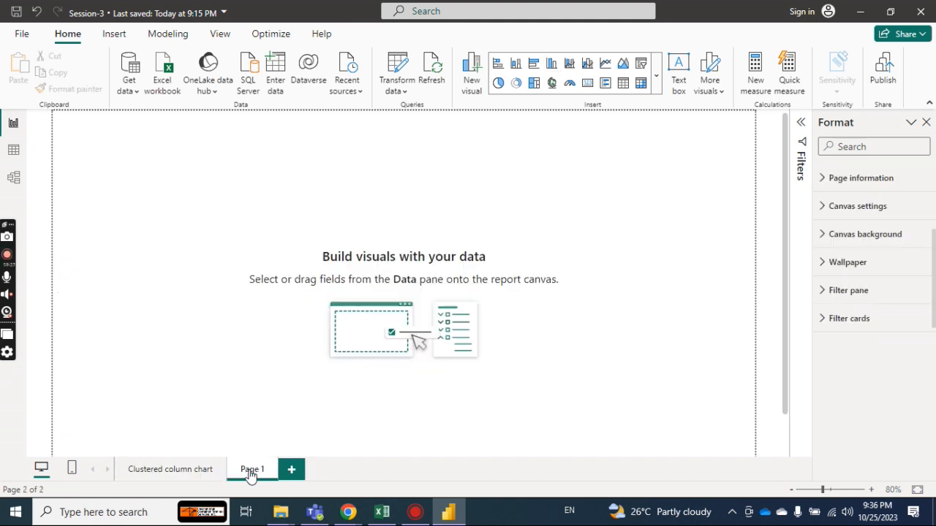
pyautogui.click(382, 514)
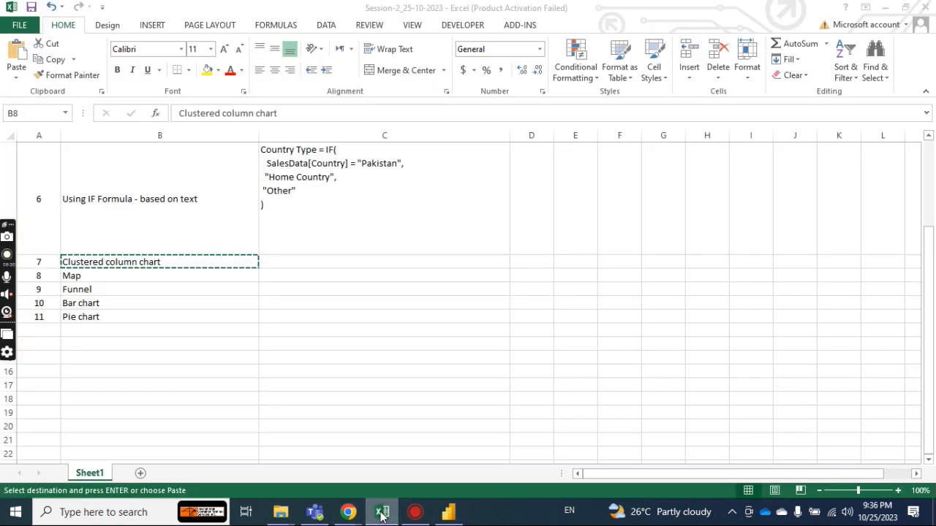
pyautogui.click(111, 280)
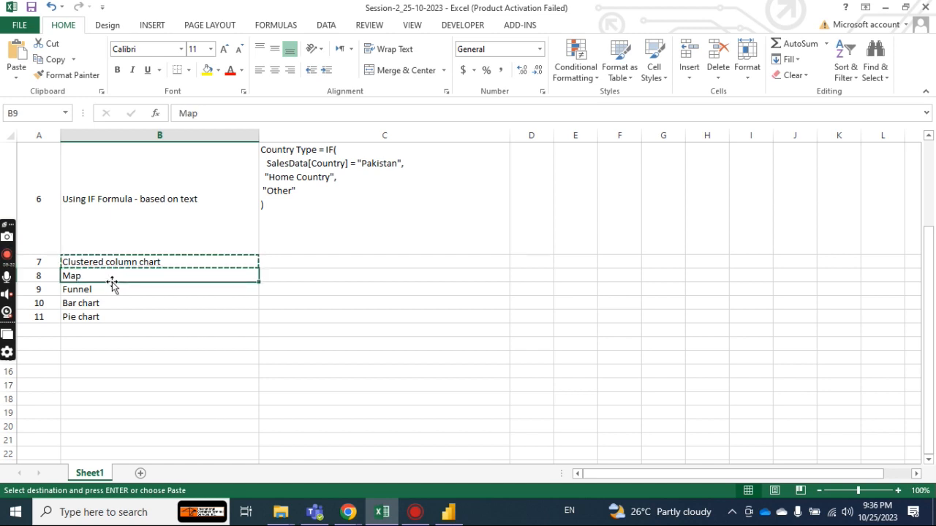
pyautogui.hotkey('ctrl', 'c')
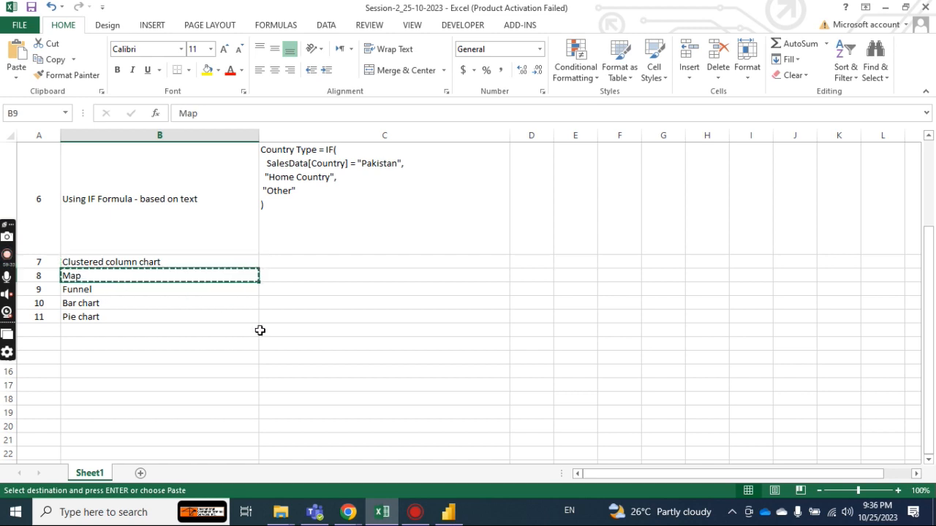
pyautogui.click(450, 514)
pyautogui.doubleClick(261, 472)
pyautogui.hotkey('ctrl', 'v')
pyautogui.press('Return')
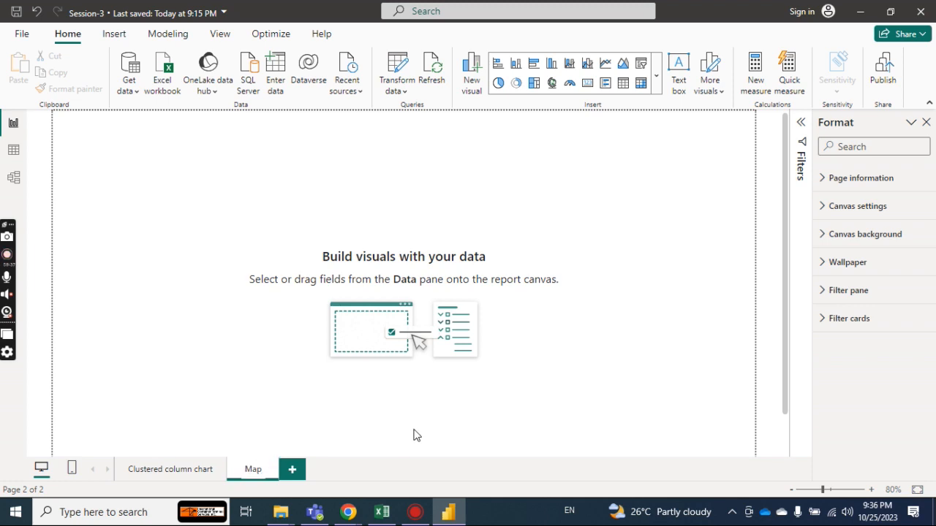
pyautogui.click(528, 394)
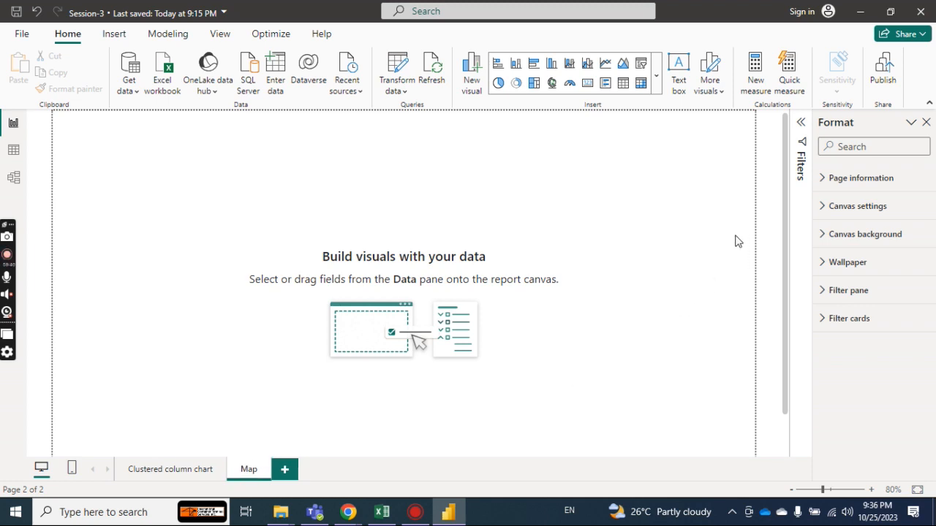
# Examine the data category options available for the Country column of SalesData, and return to the Map report page.
pyautogui.click(16, 154)
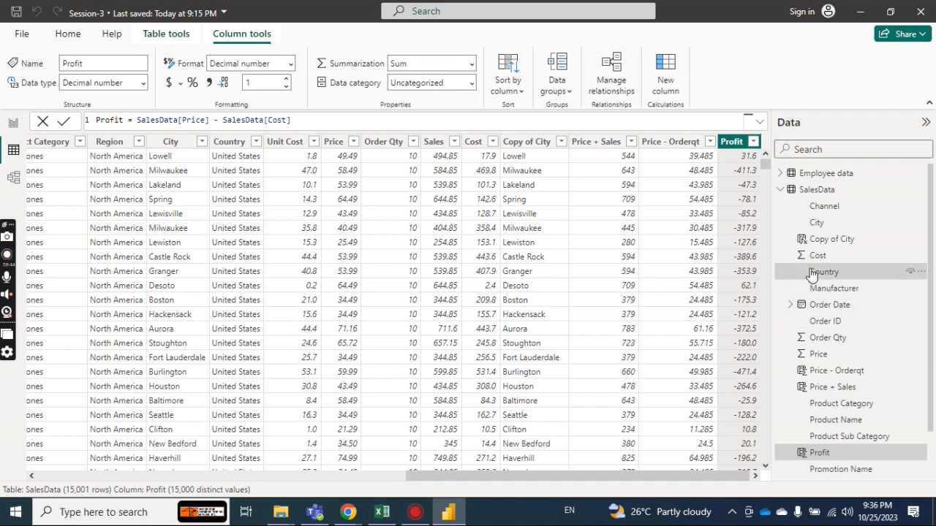
pyautogui.click(812, 272)
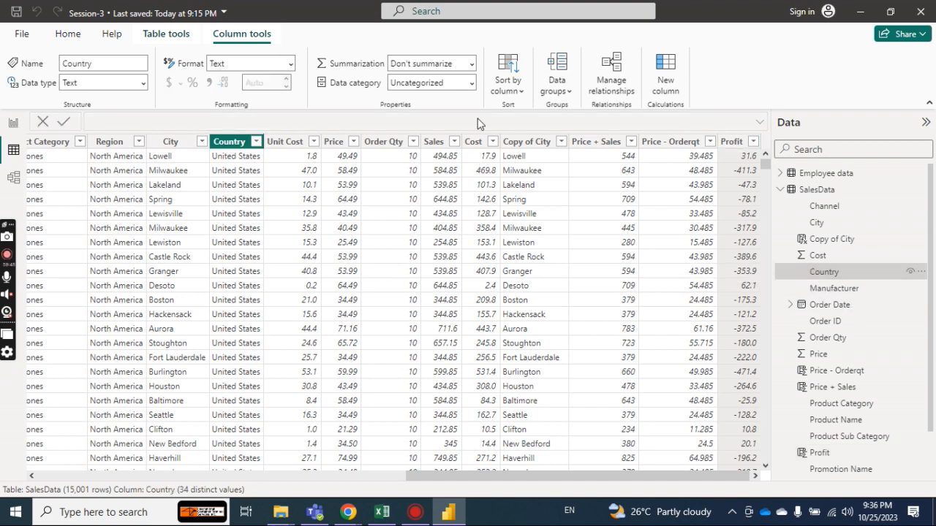
pyautogui.click(472, 83)
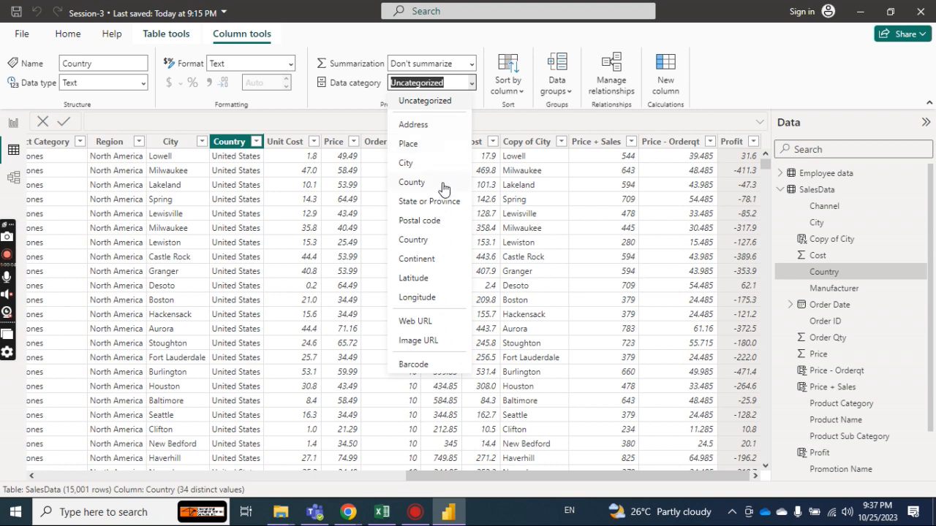
pyautogui.click(782, 79)
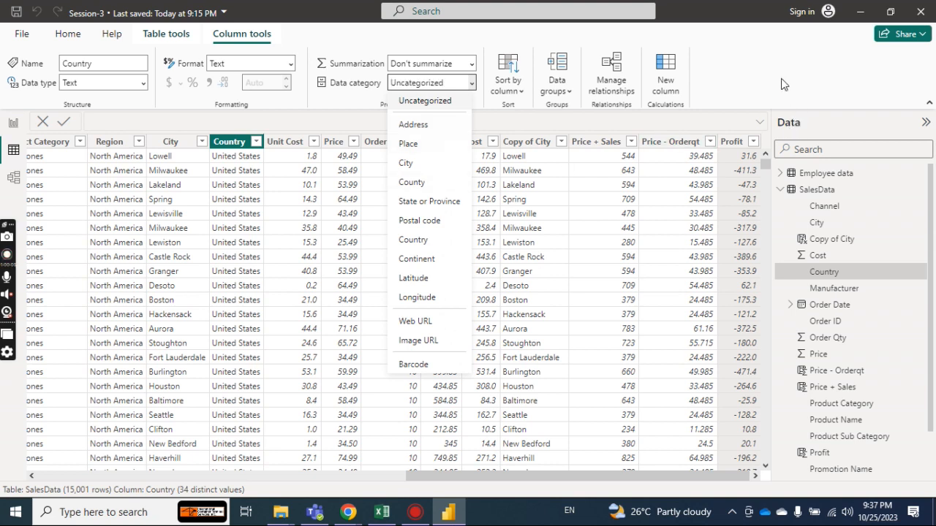
pyautogui.click(11, 125)
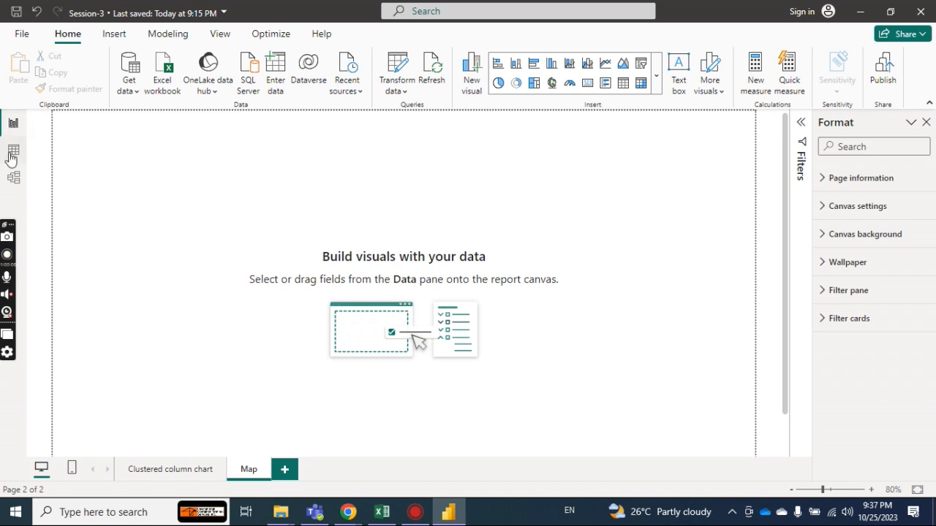
# Set the data category of the Country column in the SalesData table to County.
pyautogui.click(13, 152)
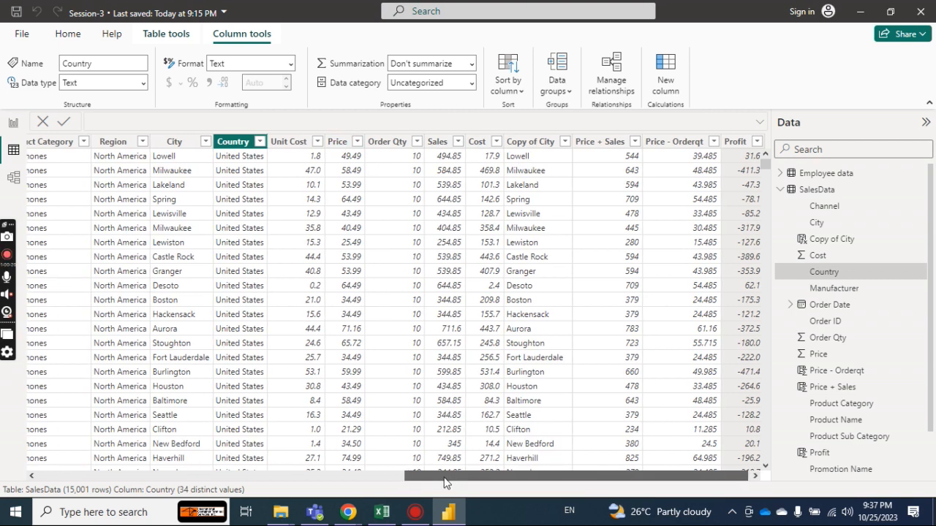
pyautogui.moveTo(443, 484); pyautogui.dragTo(437, 484)
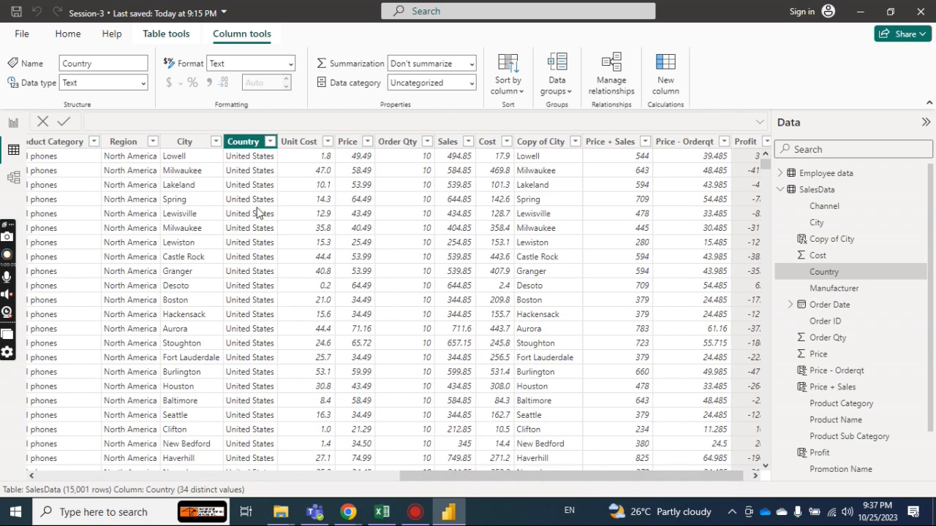
pyautogui.click(473, 87)
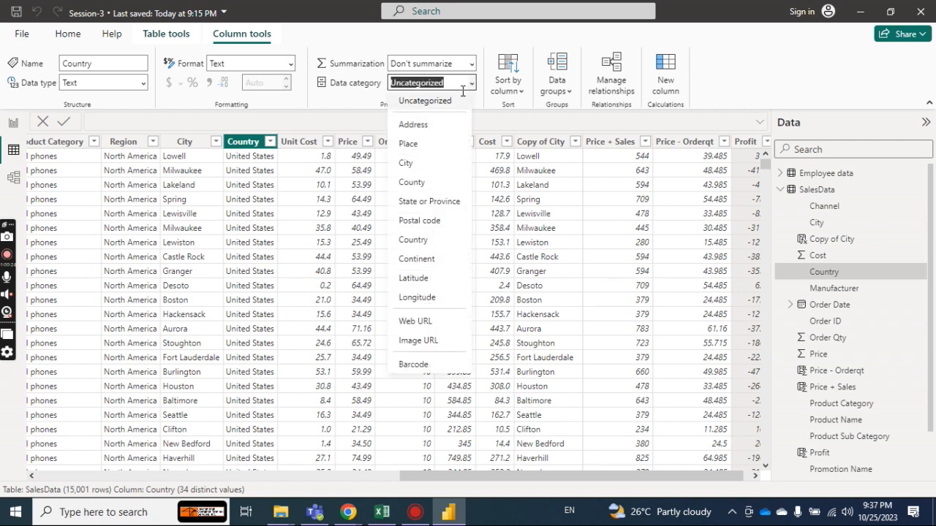
pyautogui.click(428, 186)
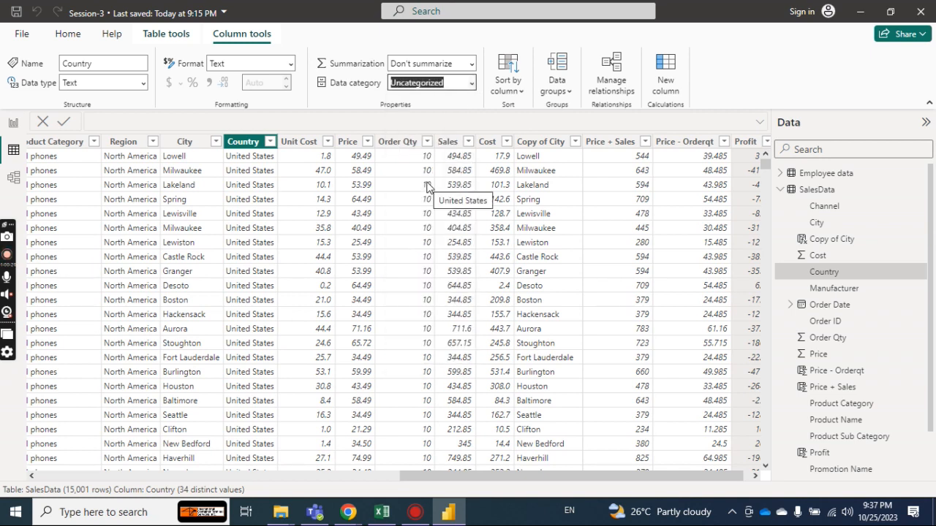
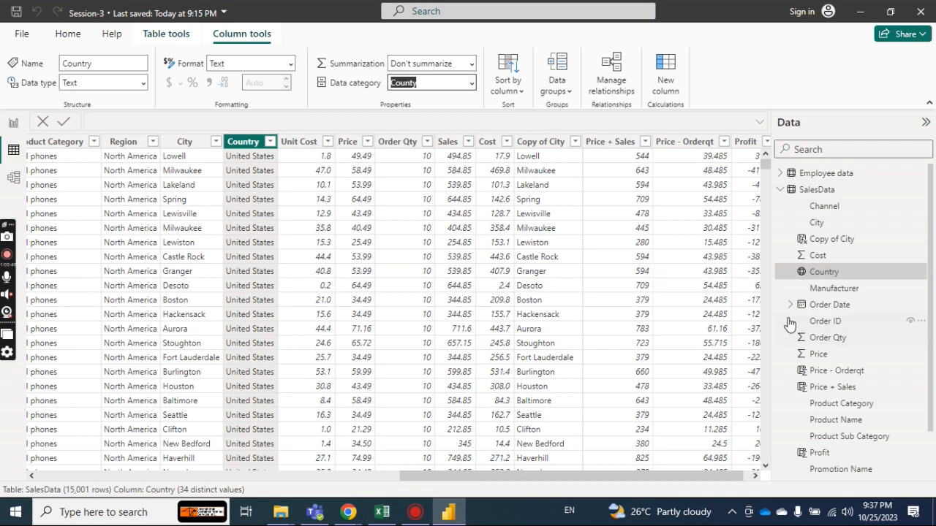
# Set the data category of the City column in the SalesData table to City.
pyautogui.click(816, 223)
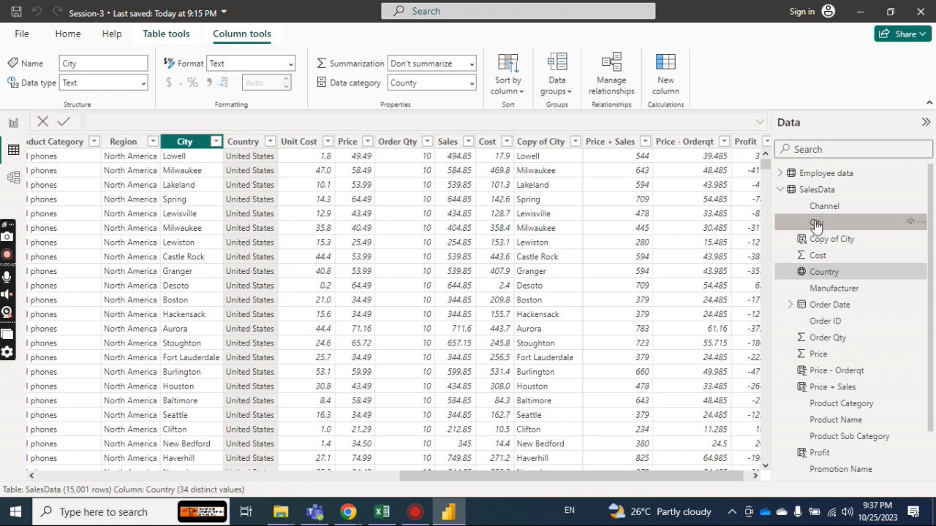
pyautogui.click(472, 83)
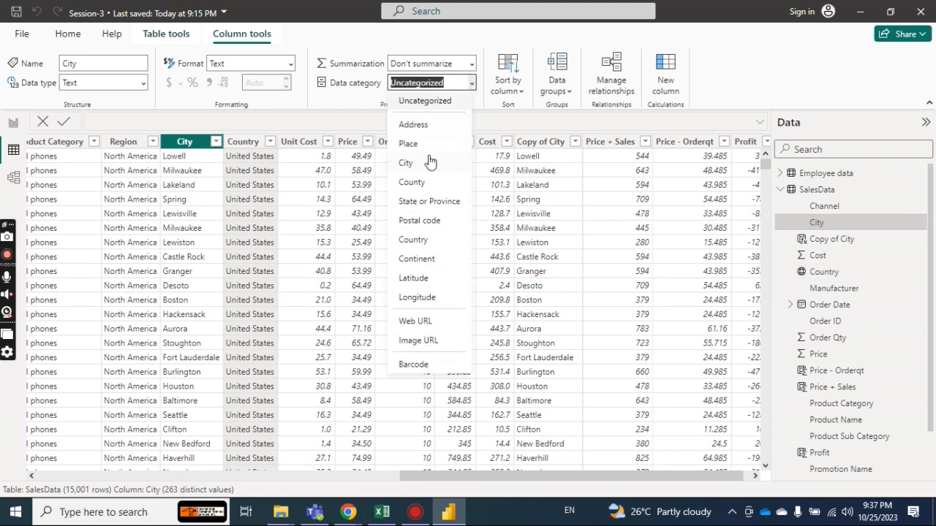
pyautogui.click(429, 161)
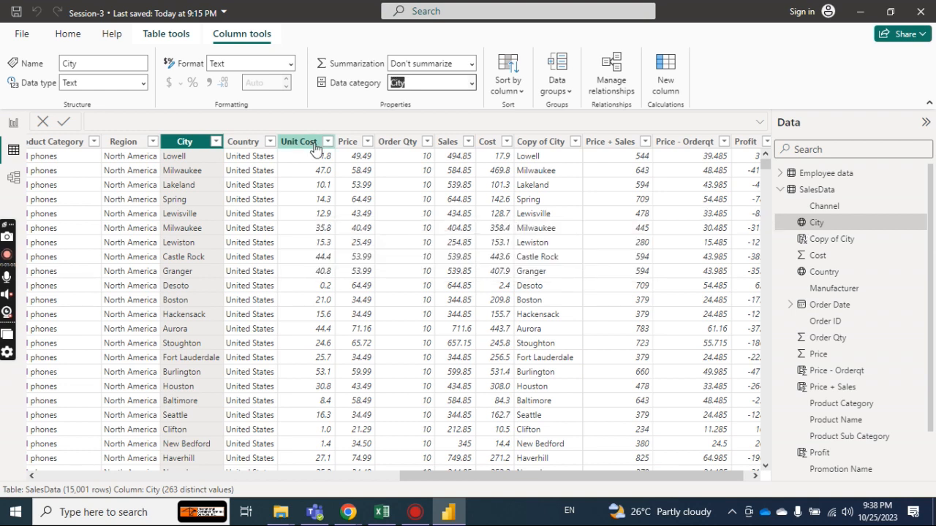
# Try to build a map visual on the Map report page with Country from SalesData as its location.
pyautogui.click(15, 126)
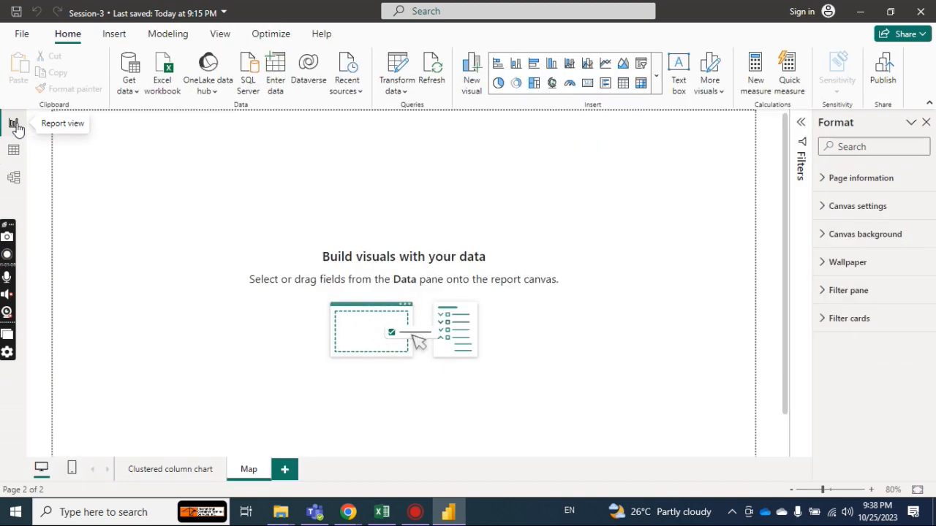
pyautogui.click(553, 83)
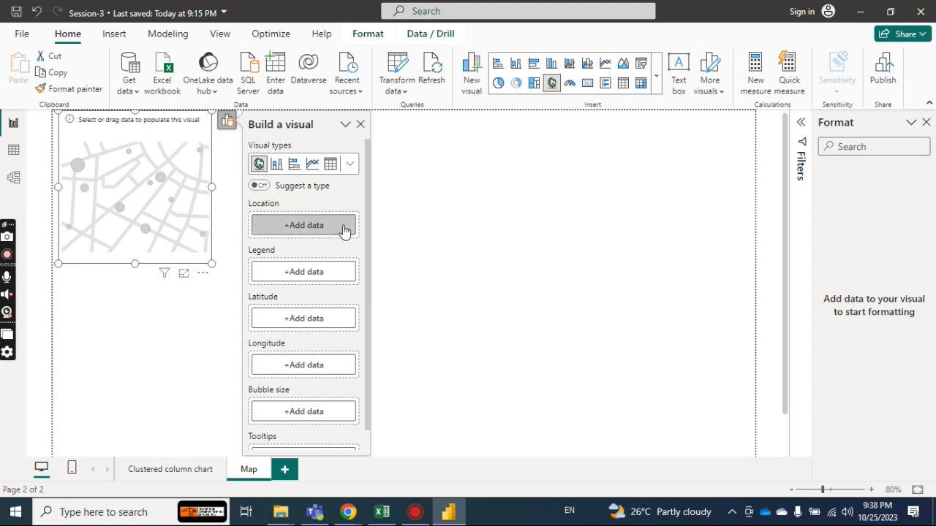
pyautogui.click(324, 228)
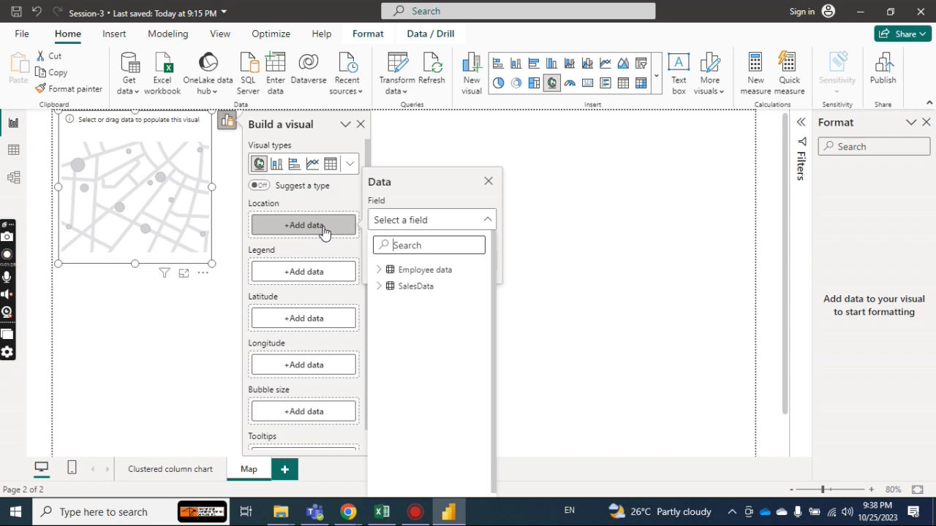
pyautogui.click(378, 271)
pyautogui.click(379, 272)
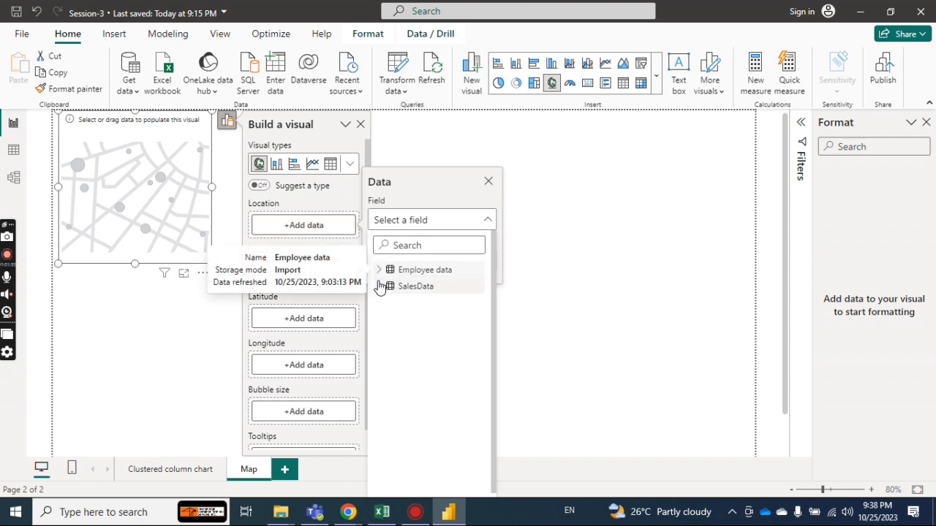
pyautogui.click(379, 286)
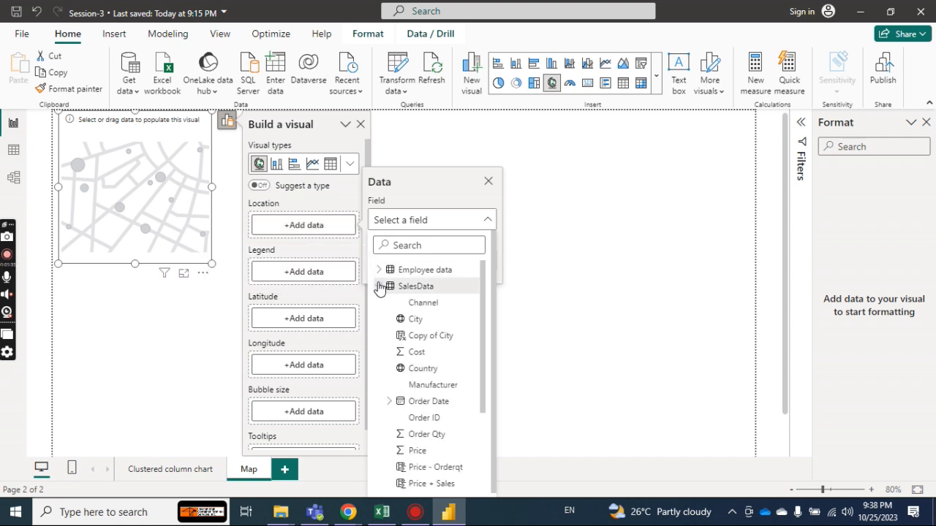
pyautogui.click(451, 370)
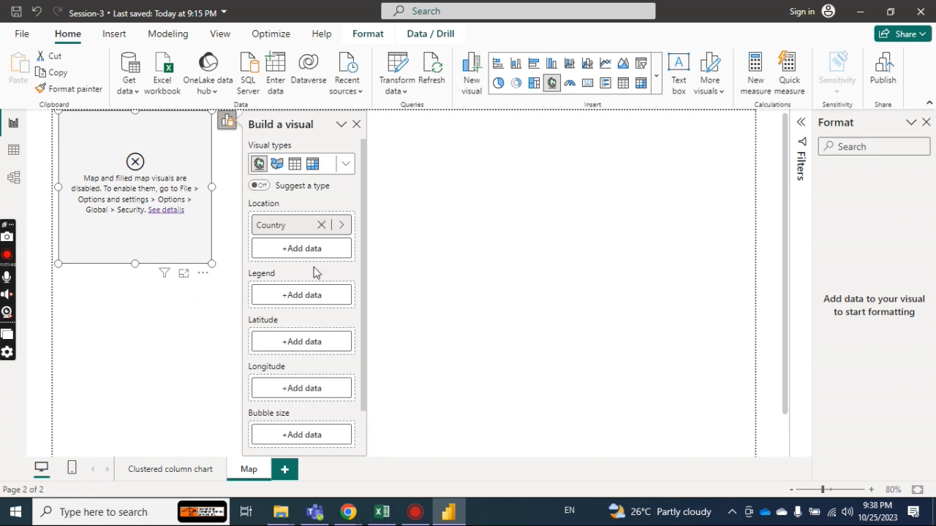
# Enable the use of Map and Filled Map visuals in the global security options.
pyautogui.click(27, 37)
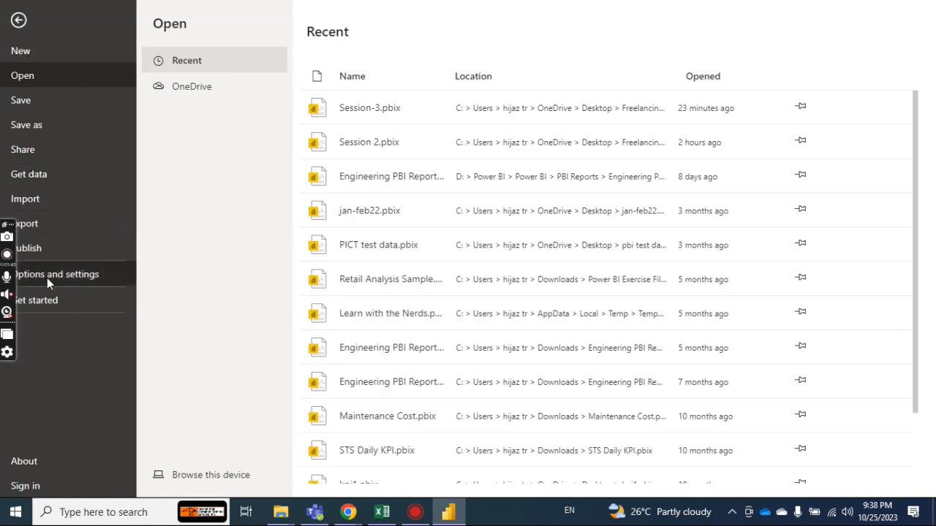
pyautogui.click(51, 277)
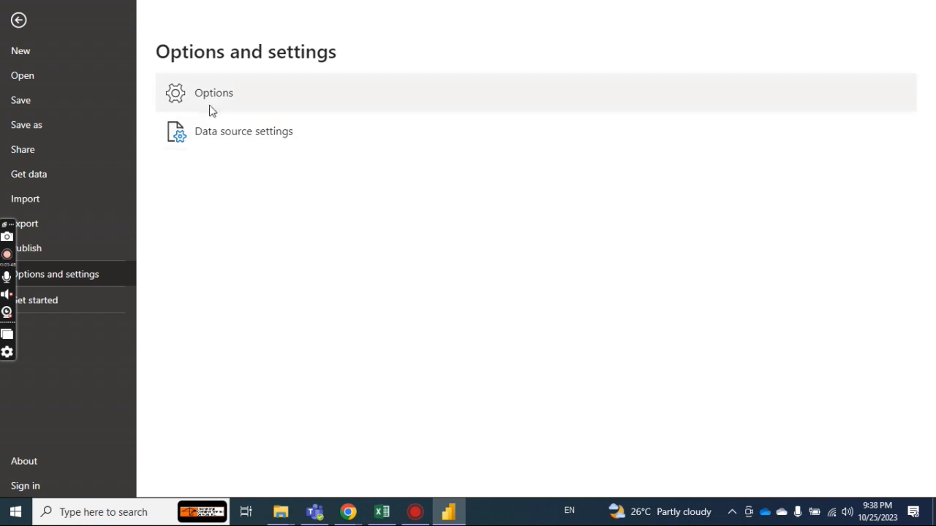
pyautogui.press('Escape')
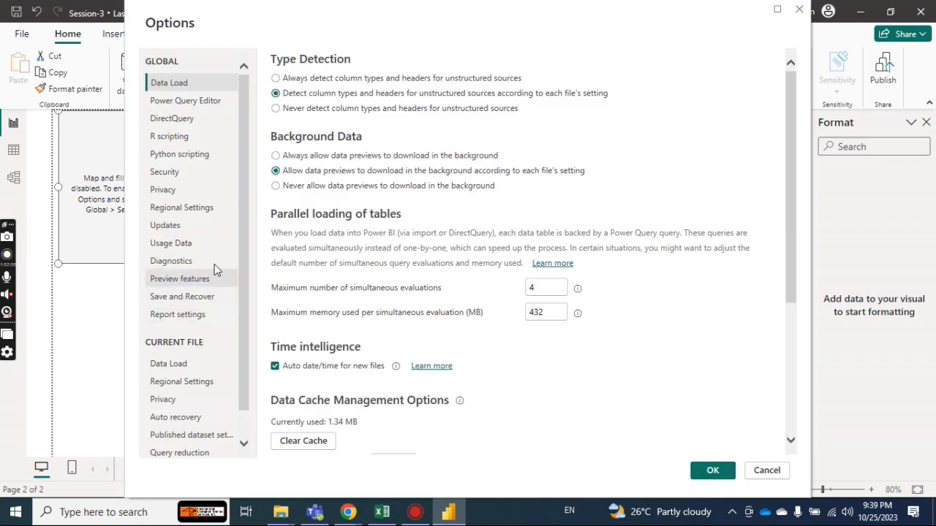
pyautogui.click(185, 102)
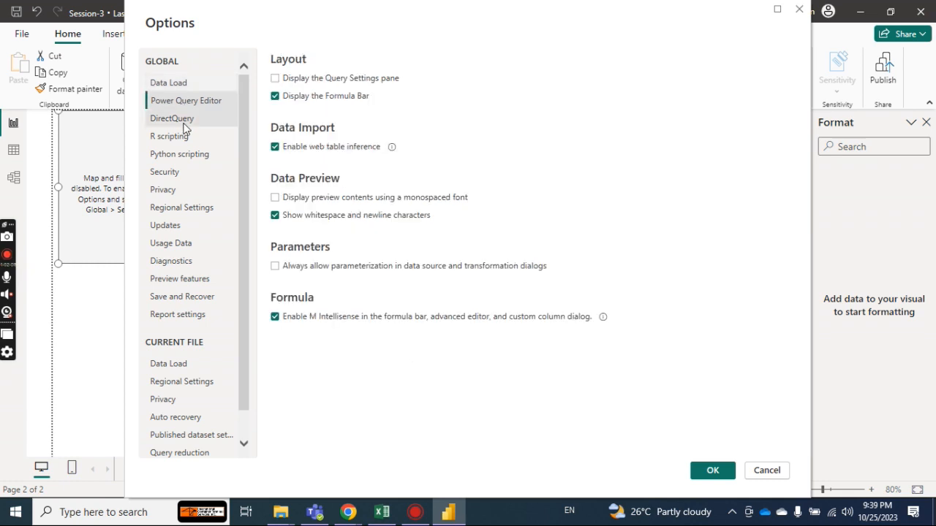
pyautogui.click(184, 120)
pyautogui.click(184, 137)
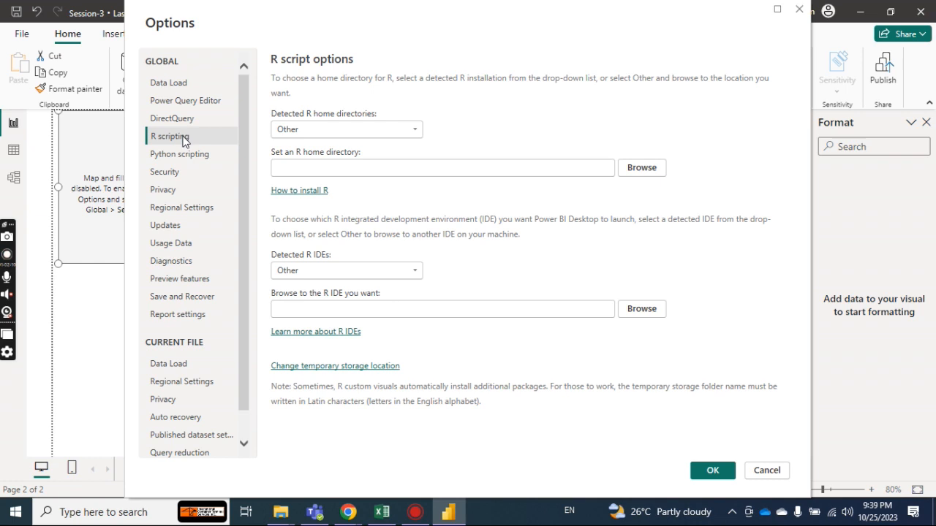
pyautogui.click(184, 154)
pyautogui.click(183, 171)
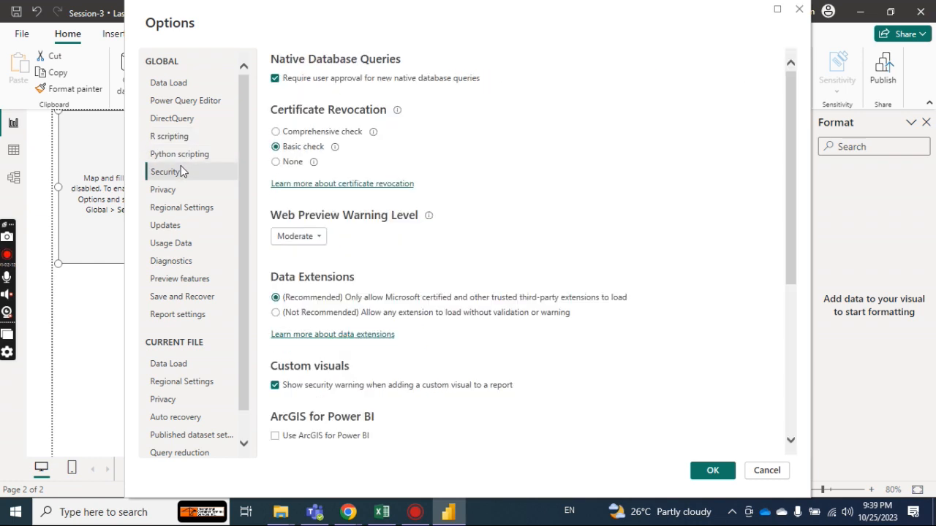
pyautogui.moveTo(788, 194); pyautogui.dragTo(785, 302)
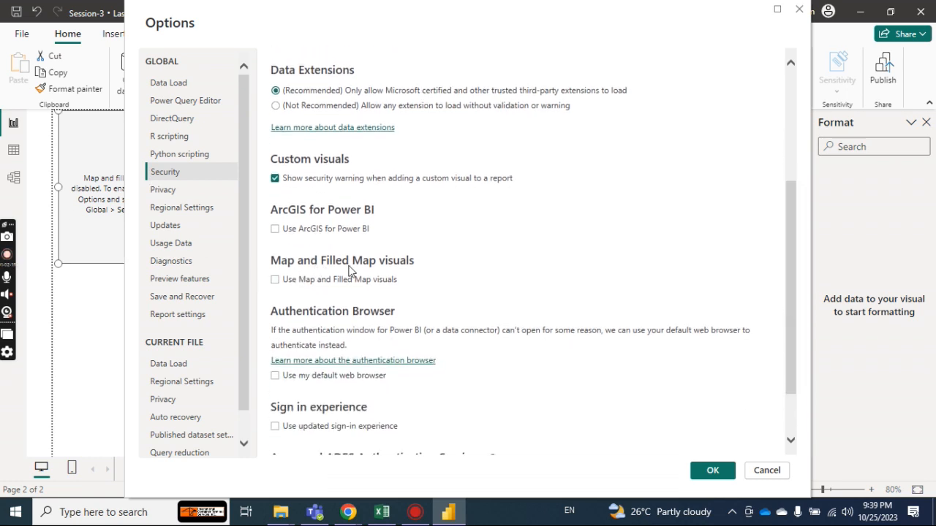
pyautogui.click(275, 282)
pyautogui.click(713, 471)
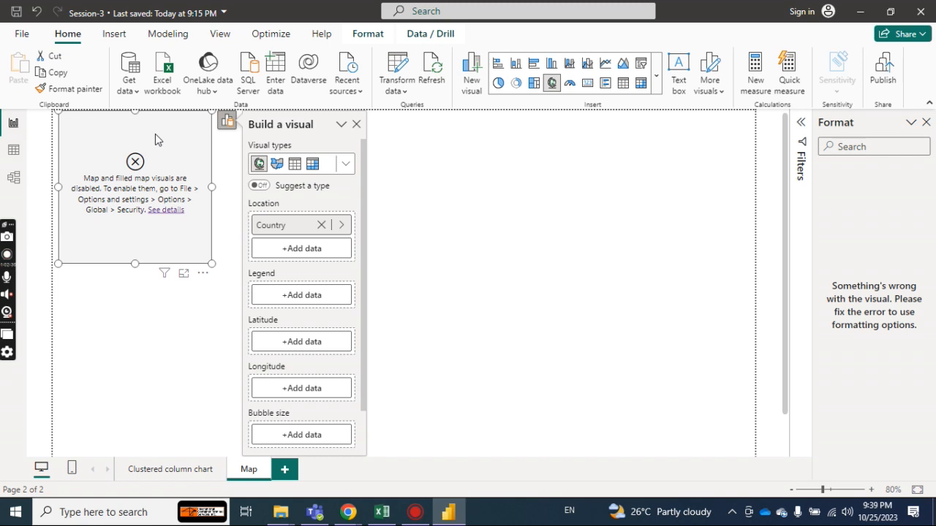
# Replace the disabled map visual with a new map that uses Country from SalesData as its location.
pyautogui.press('Delete')
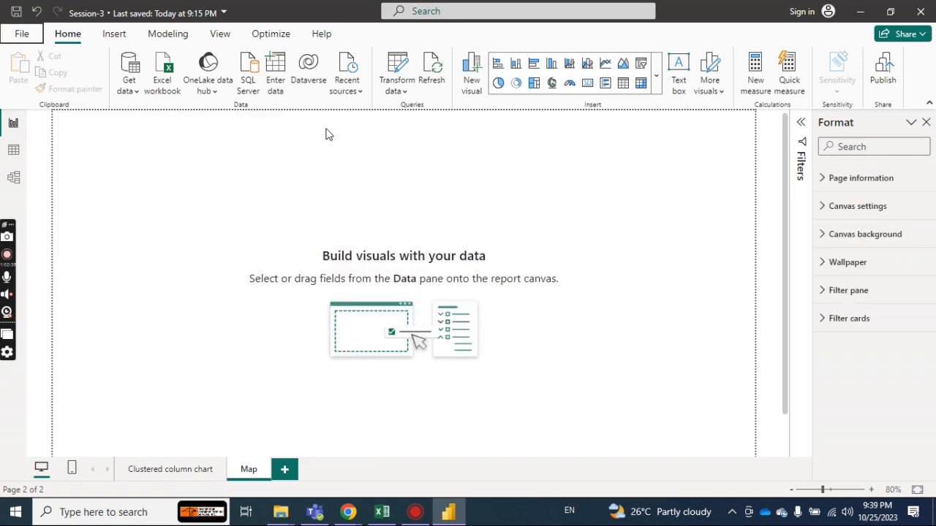
pyautogui.click(554, 84)
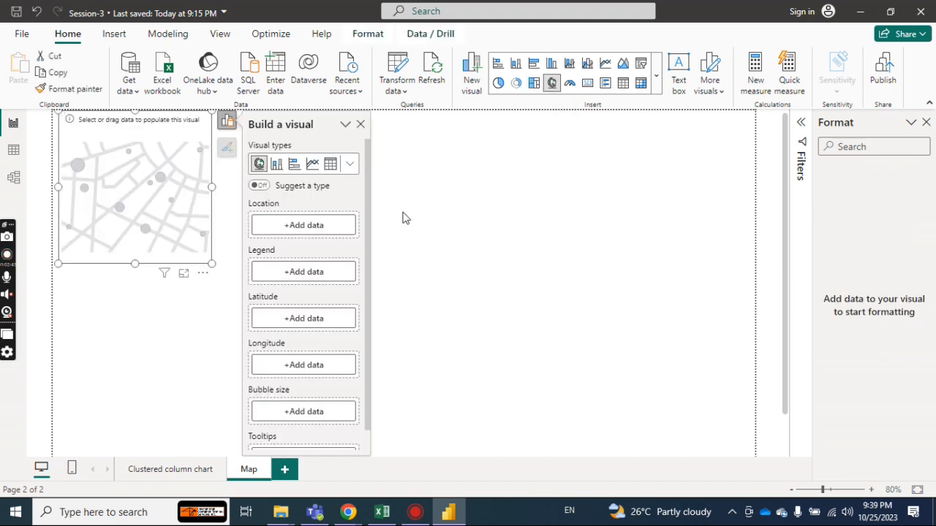
pyautogui.click(322, 233)
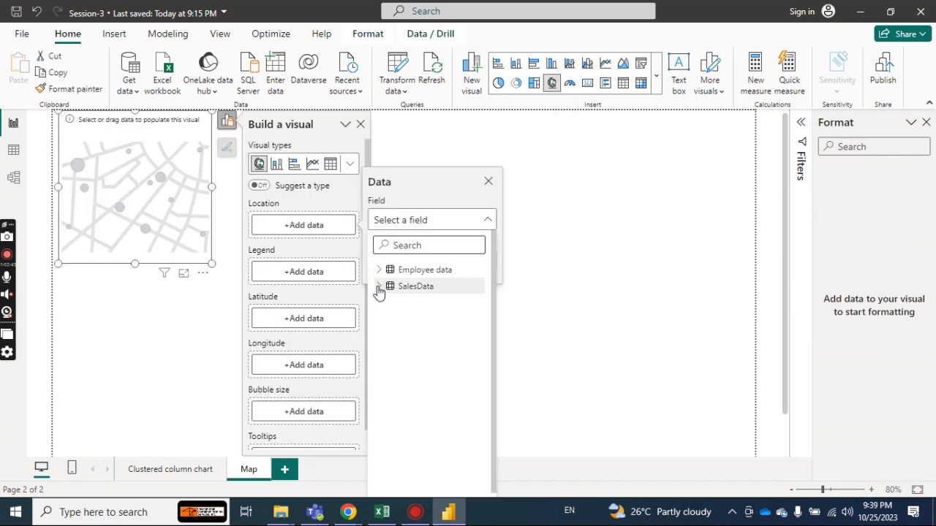
pyautogui.click(379, 286)
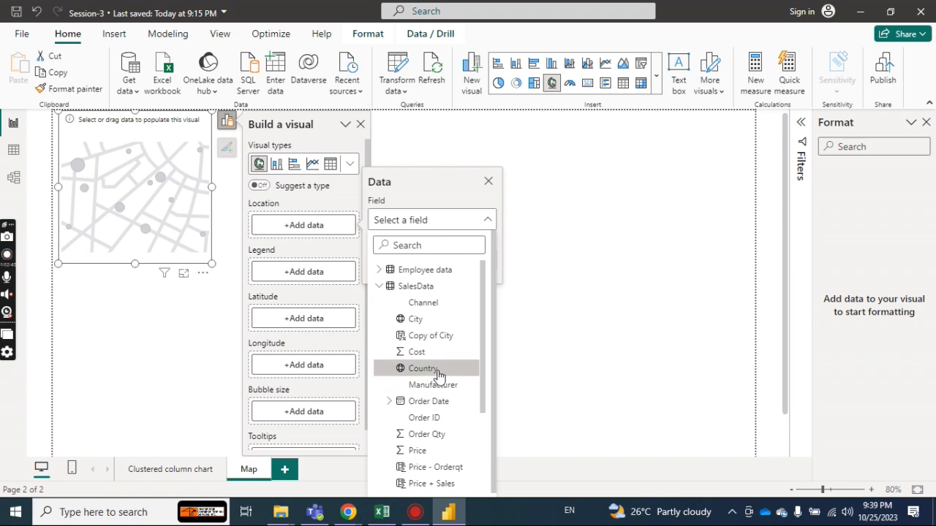
pyautogui.click(437, 370)
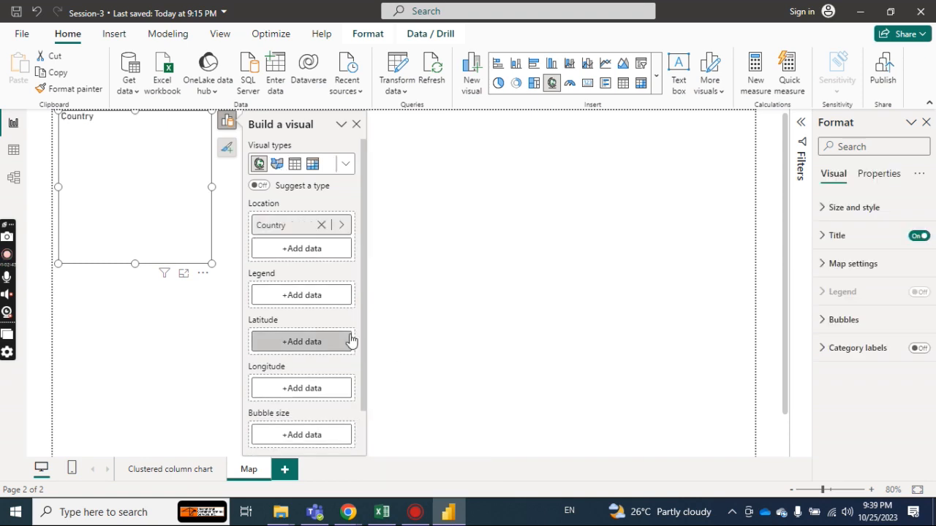
# Size the map's bubbles by Sum of Sales from SalesData and enlarge the visual to fill most of the page.
pyautogui.click(333, 437)
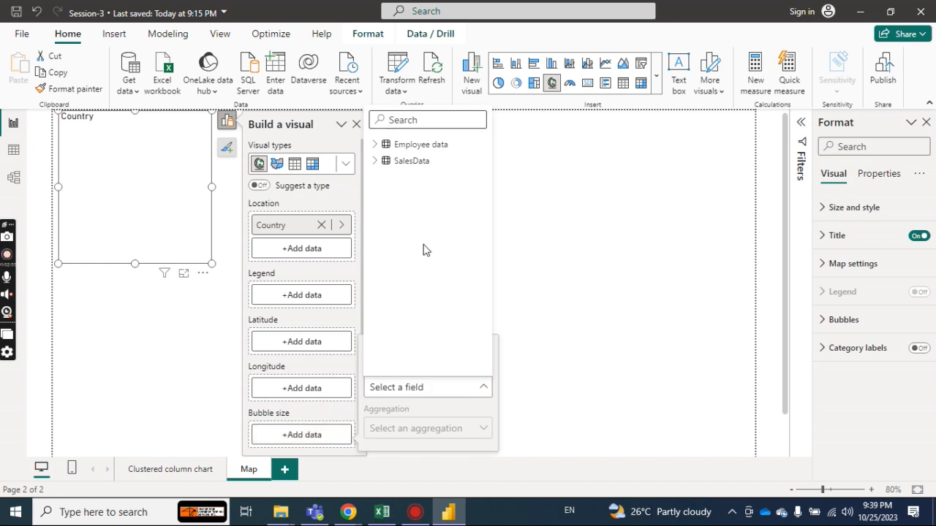
pyautogui.click(375, 162)
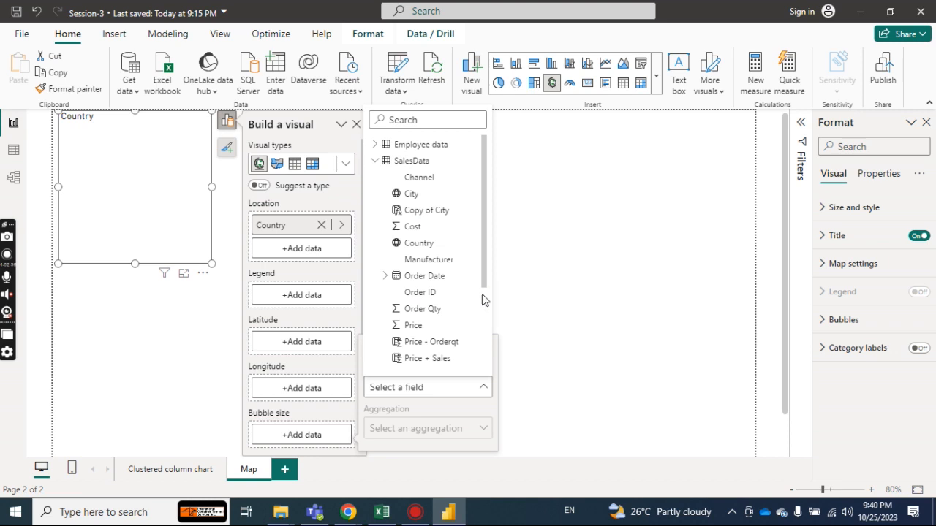
pyautogui.scroll(-3, 483, 328)
pyautogui.scroll(-2, 483, 343)
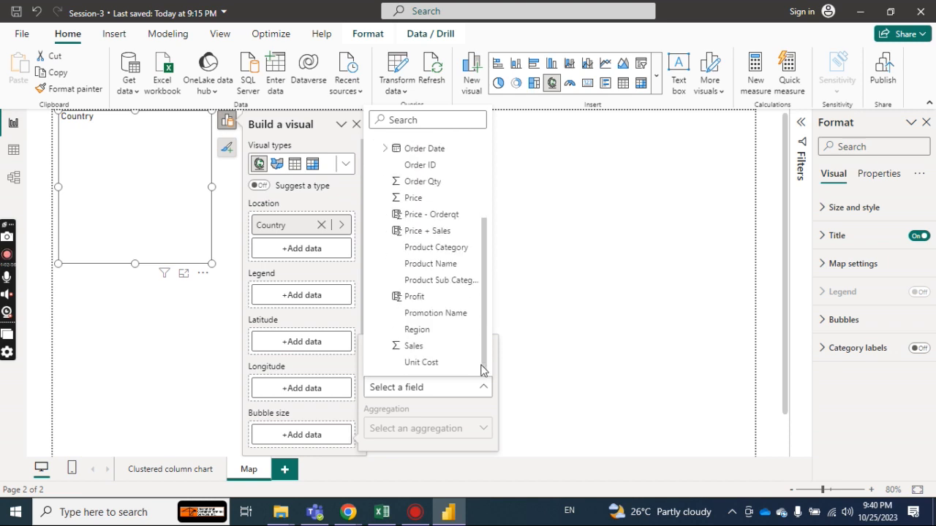
pyautogui.click(413, 346)
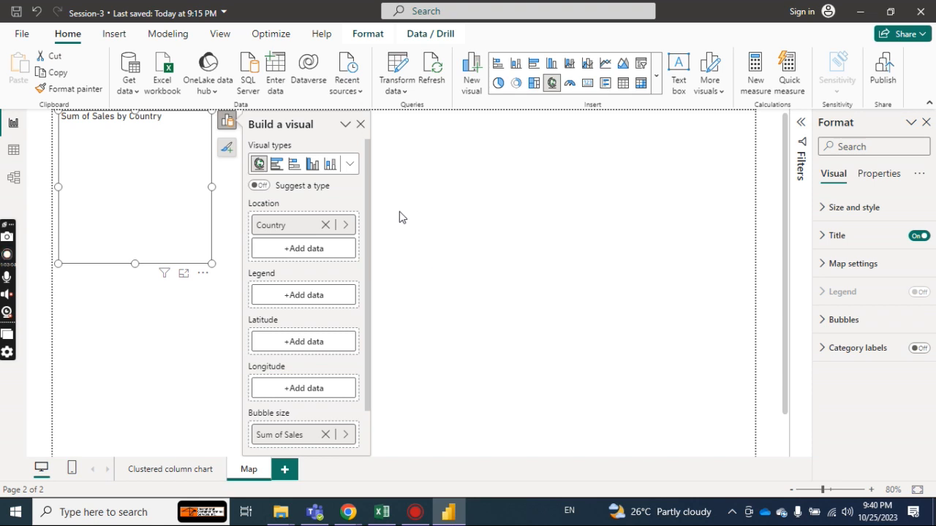
pyautogui.click(360, 124)
pyautogui.moveTo(212, 264); pyautogui.dragTo(570, 404)
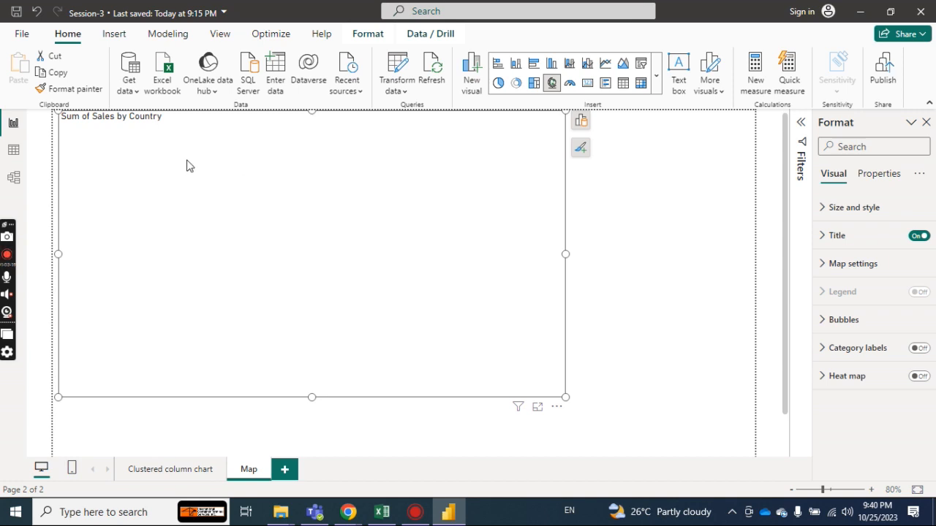
# Remove the map visual from the Map page and save the Session-3 report.
pyautogui.hotkey('ctrl', 'z')
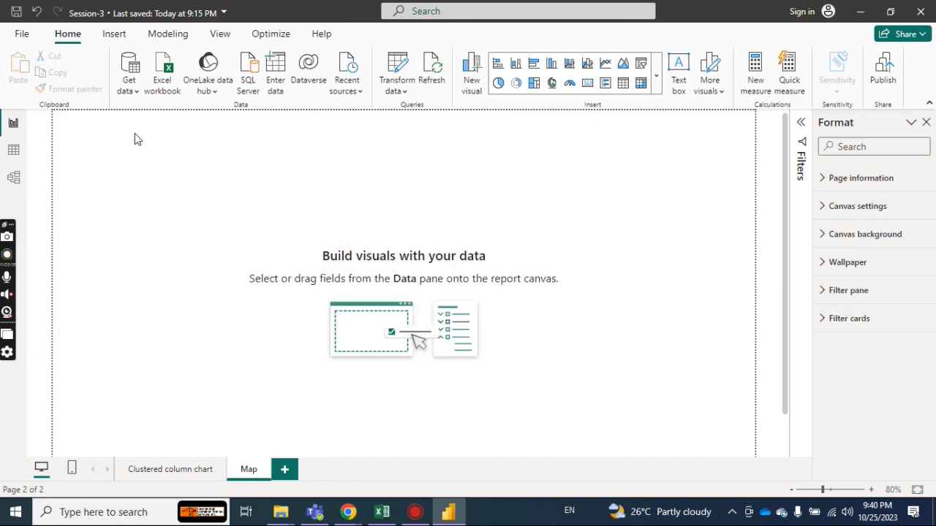
pyautogui.click(16, 13)
pyautogui.hotkey('ctrl', 's')
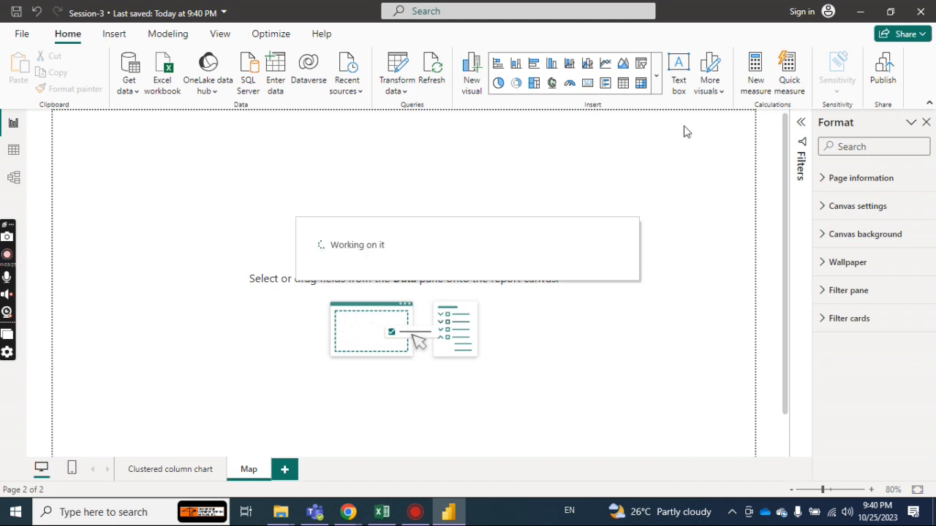
# Restart Power BI Desktop and reopen the recent report Session-3.pbix.
pyautogui.hotkey('alt', 'Tab')
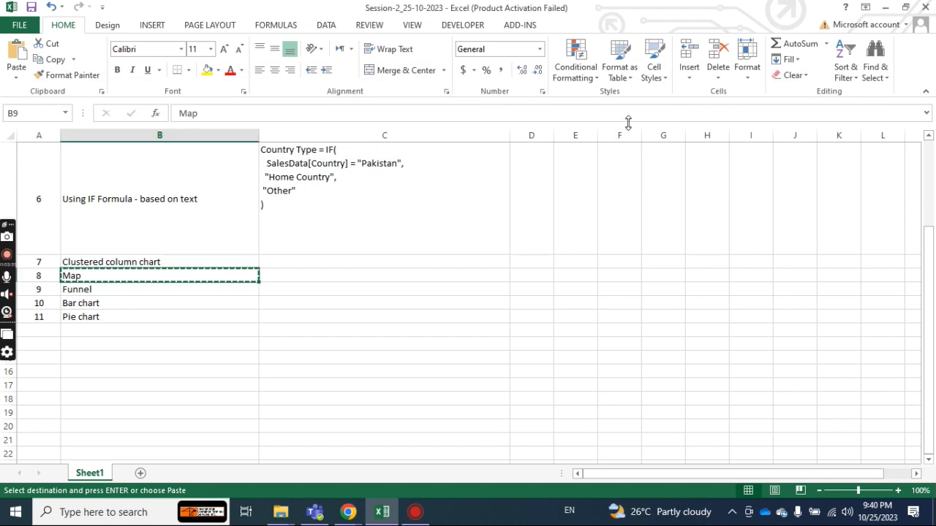
pyautogui.click(14, 516)
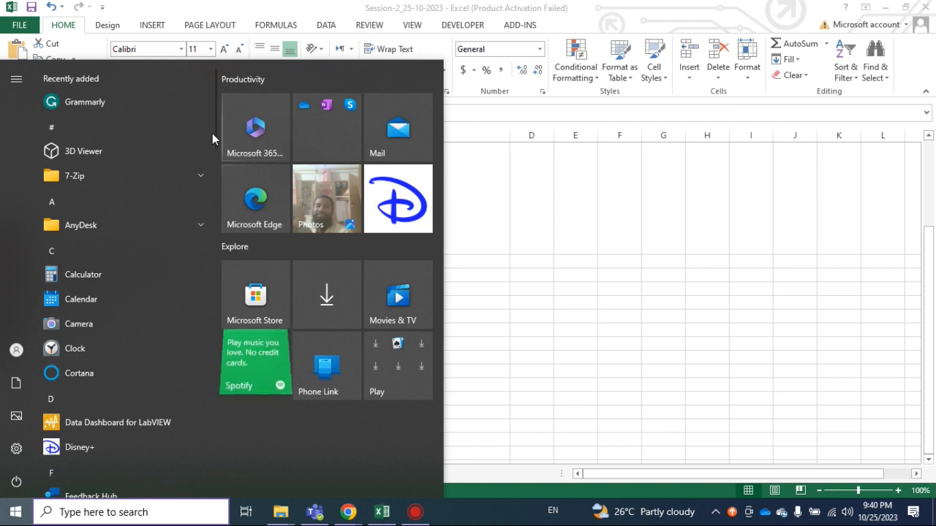
pyautogui.moveTo(212, 138); pyautogui.dragTo(216, 386)
pyautogui.click(115, 319)
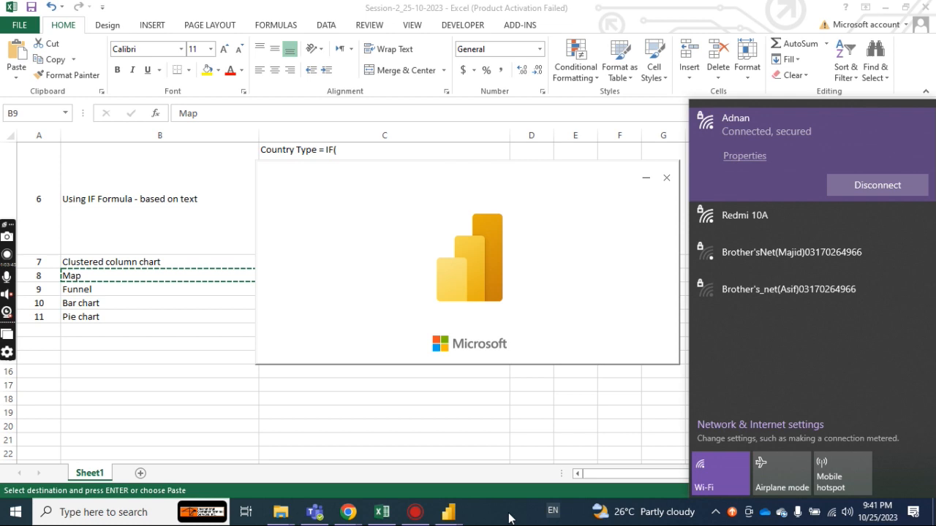
pyautogui.click(509, 519)
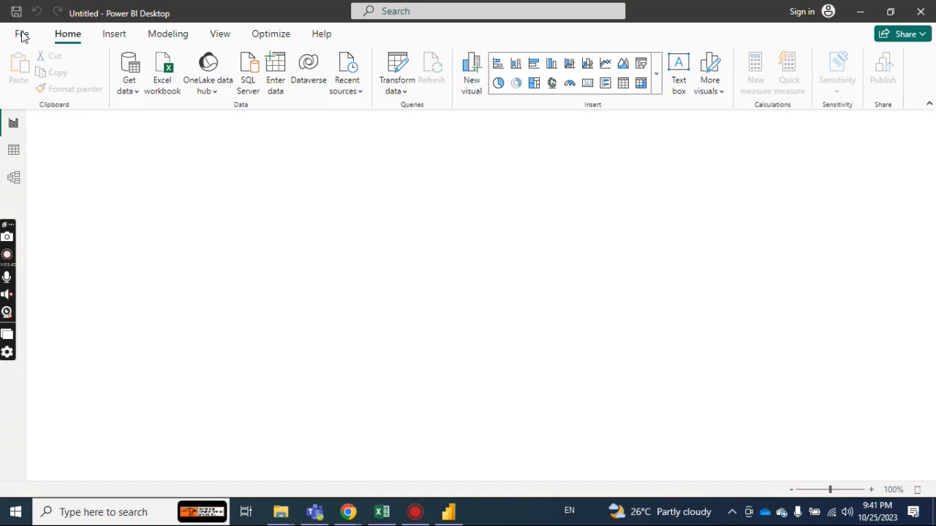
pyautogui.click(22, 34)
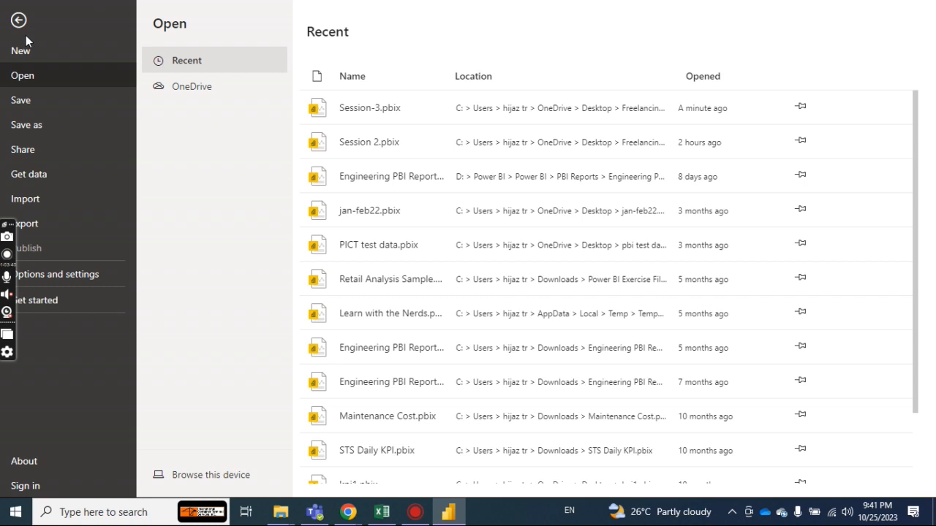
pyautogui.click(371, 108)
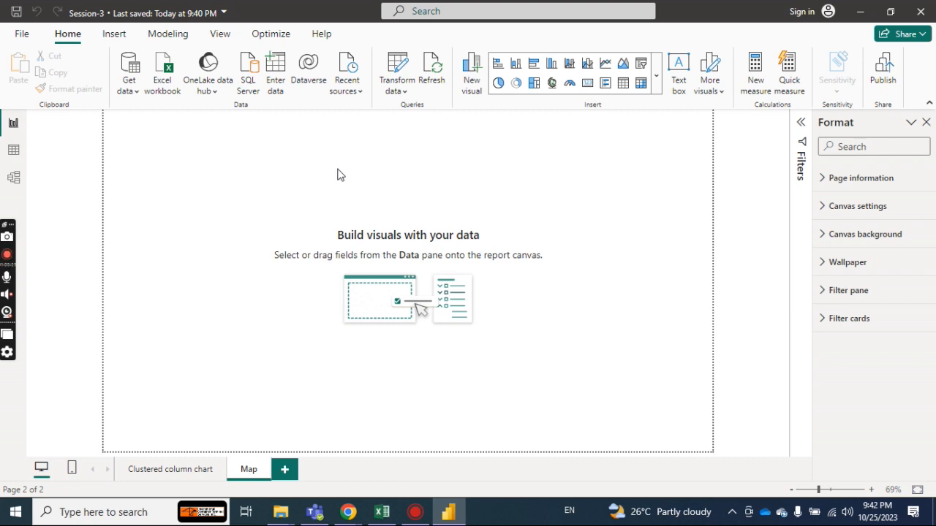
# Insert a map visual with Country from SalesData as its location and Sum of Sales as its bubble size.
pyautogui.click(551, 83)
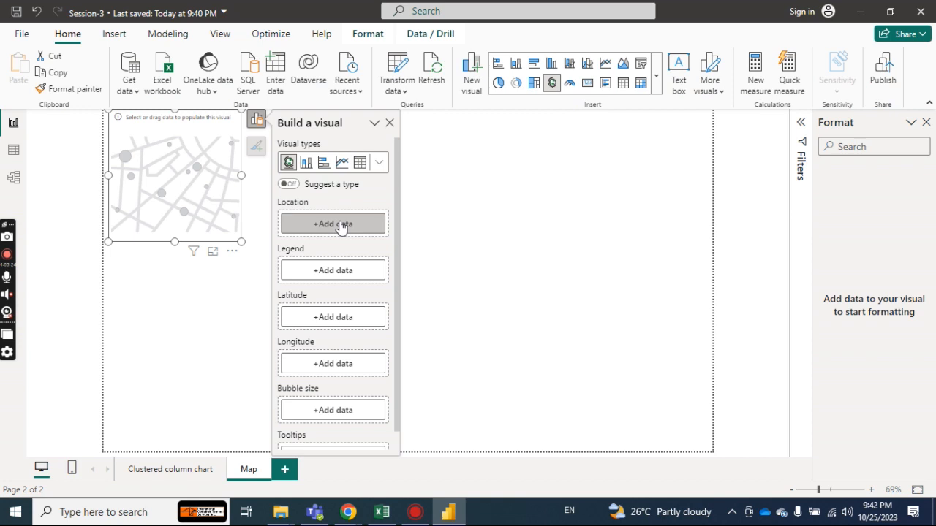
pyautogui.click(341, 226)
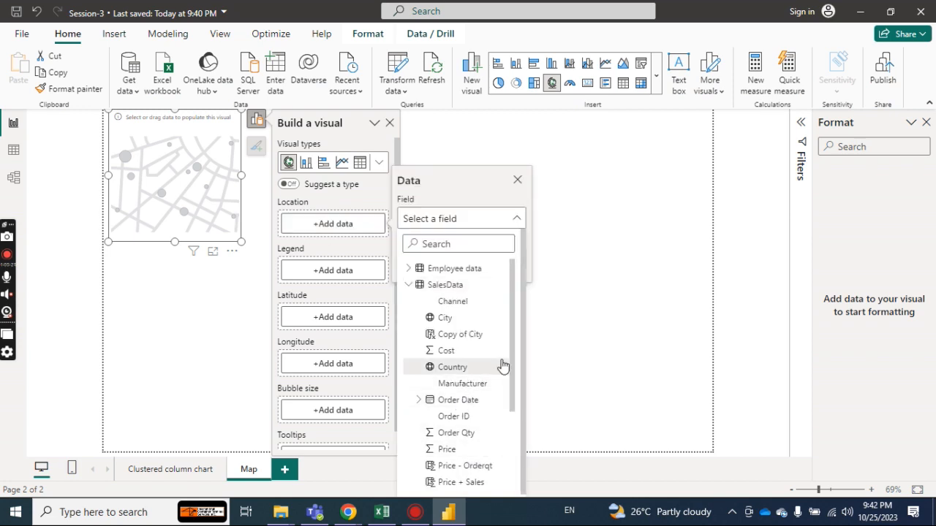
pyautogui.click(459, 369)
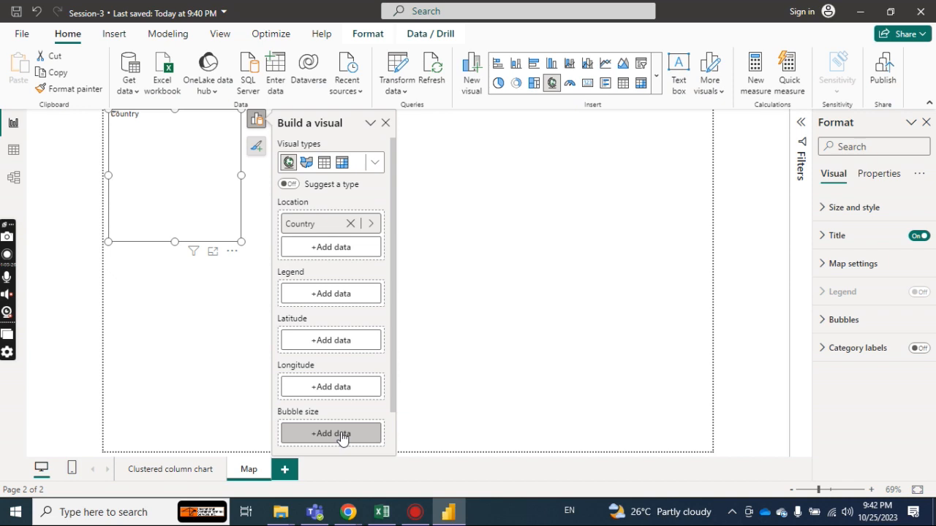
pyautogui.click(341, 436)
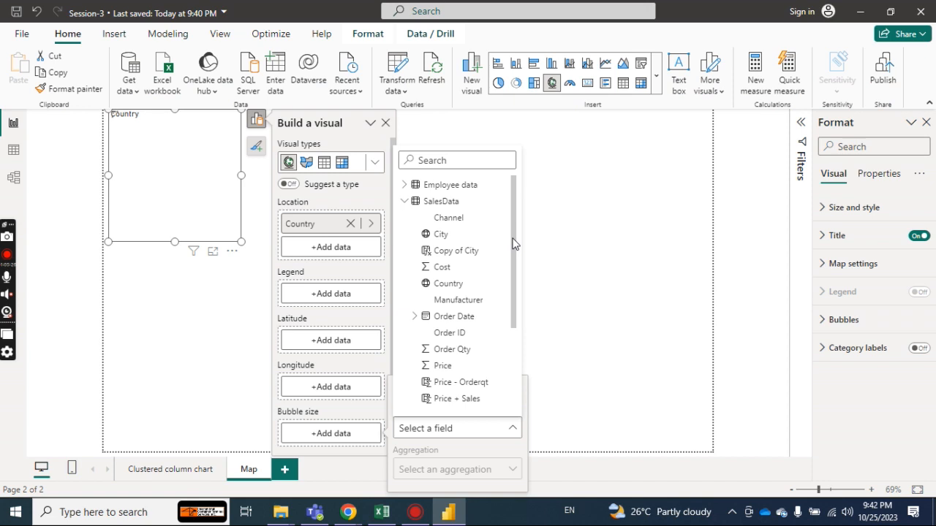
pyautogui.scroll(-3, 450, 385)
pyautogui.click(450, 385)
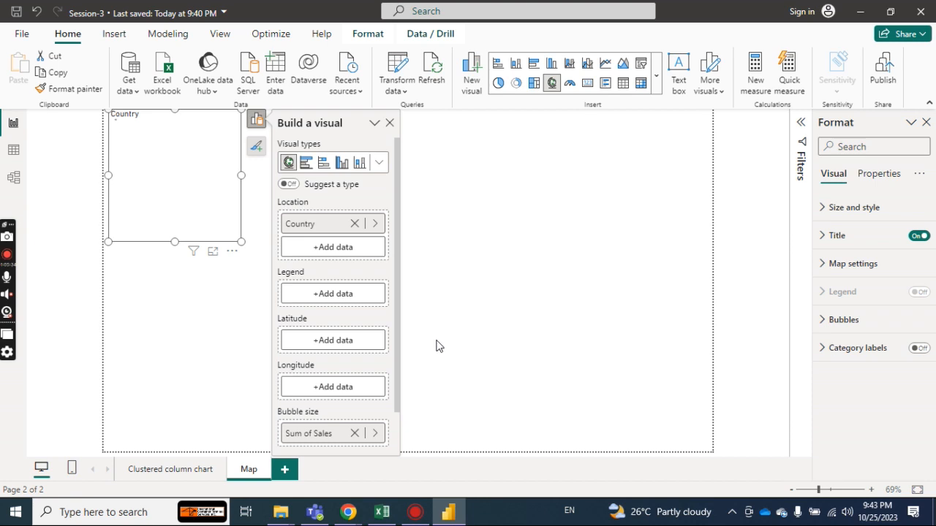
# Enlarge the map visual to fill most of the Map page.
pyautogui.click(256, 119)
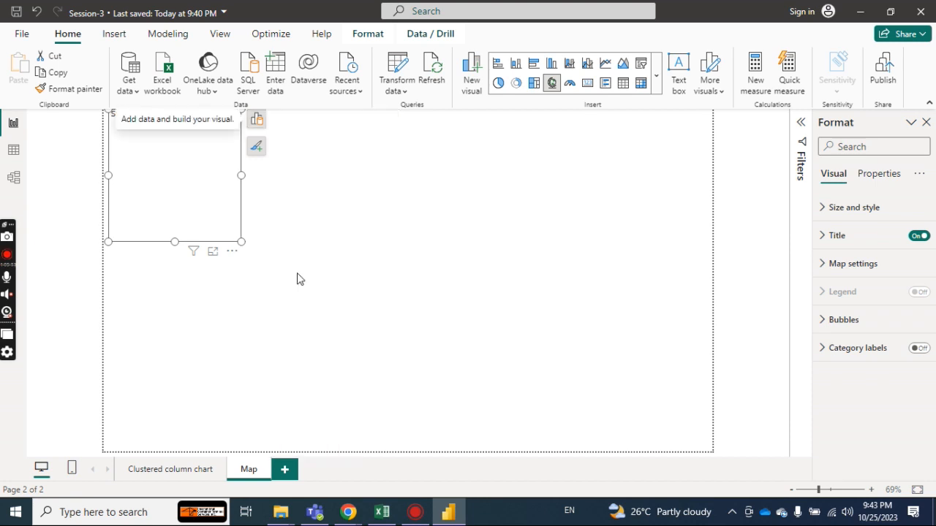
pyautogui.moveTo(242, 241); pyautogui.dragTo(541, 373)
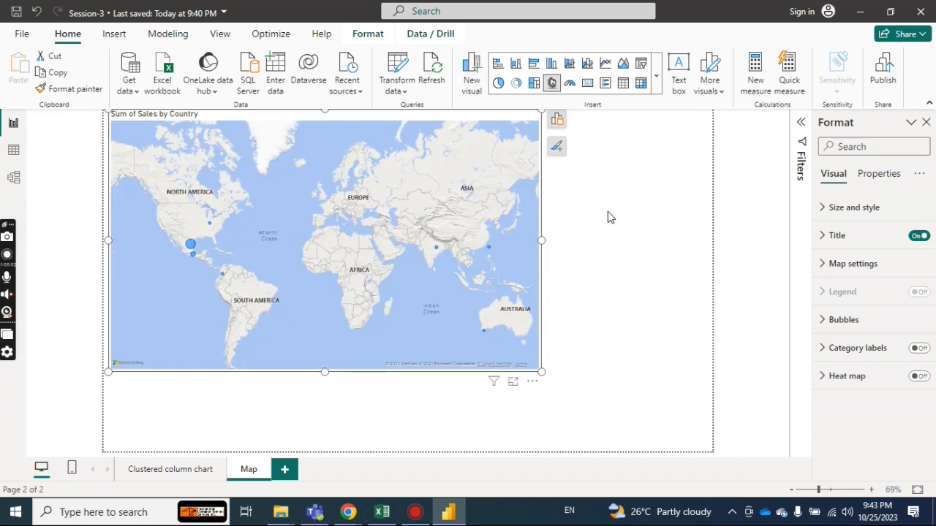
pyautogui.moveTo(542, 373); pyautogui.dragTo(708, 445)
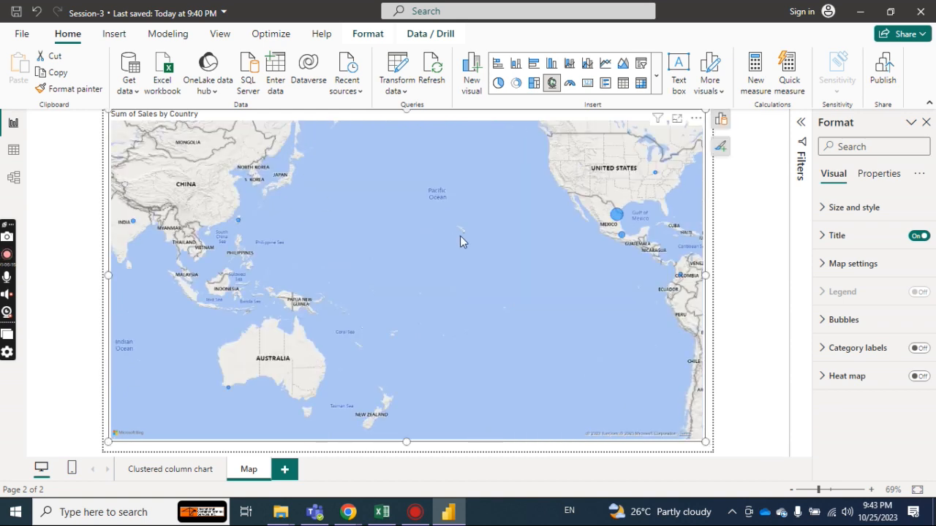
# Examine the sales bubbles across Asia, the Americas and Europe on the map, including the large bubble's tooltip.
pyautogui.moveTo(618, 218)
pyautogui.moveTo(572, 199); pyautogui.dragTo(525, 278)
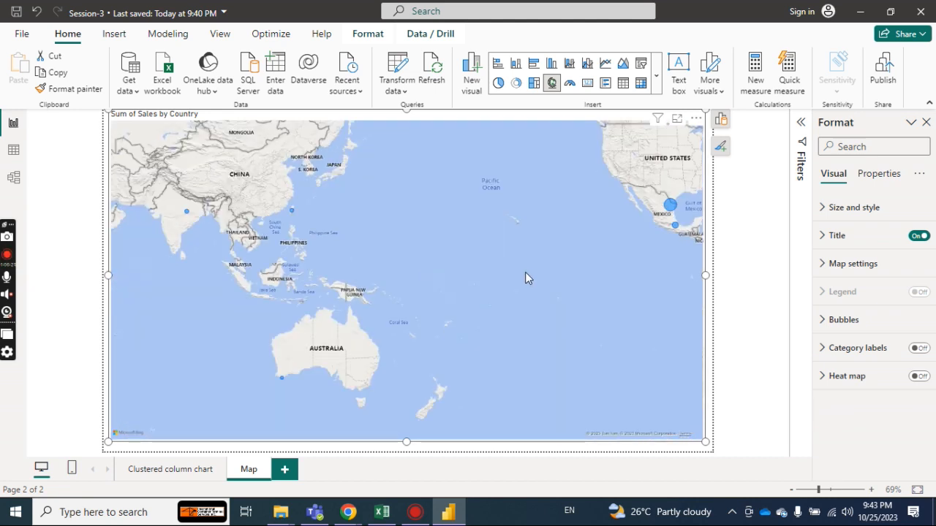
pyautogui.moveTo(331, 194); pyautogui.dragTo(447, 316)
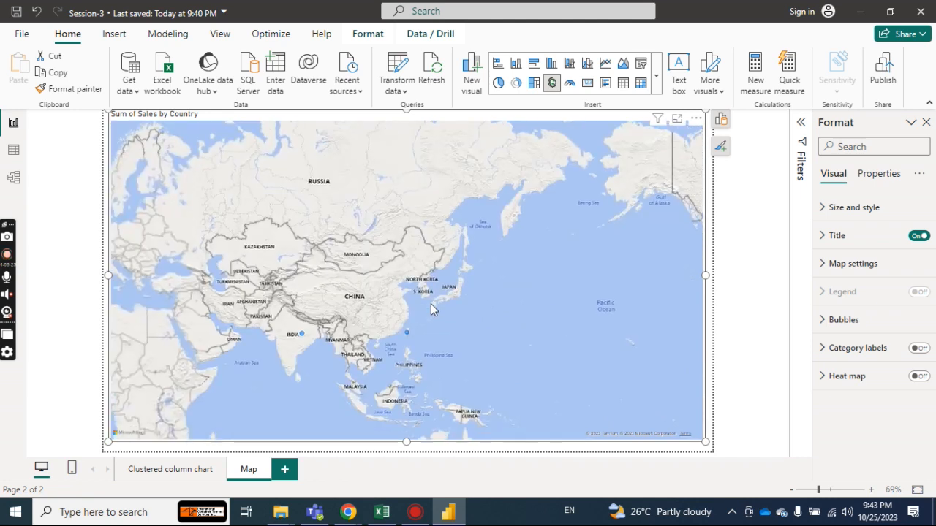
pyautogui.moveTo(517, 316); pyautogui.dragTo(470, 278)
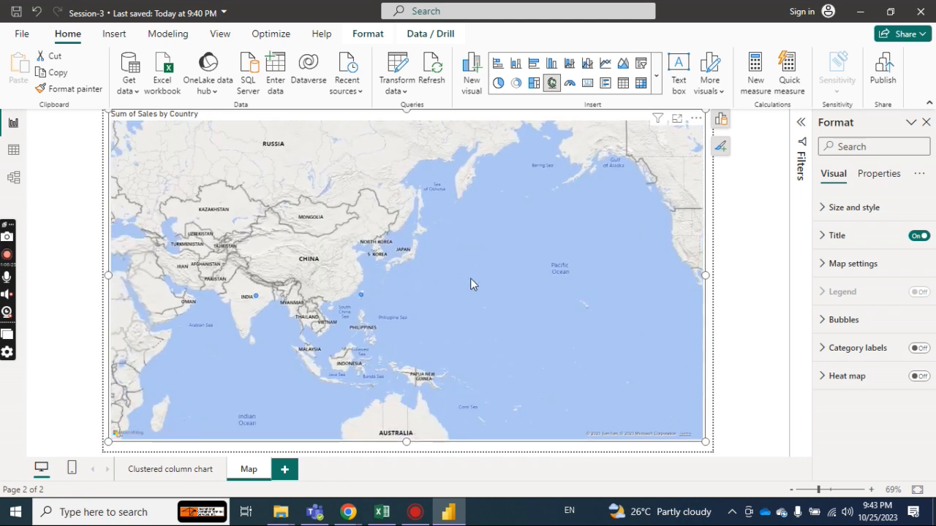
pyautogui.moveTo(470, 278); pyautogui.dragTo(229, 305)
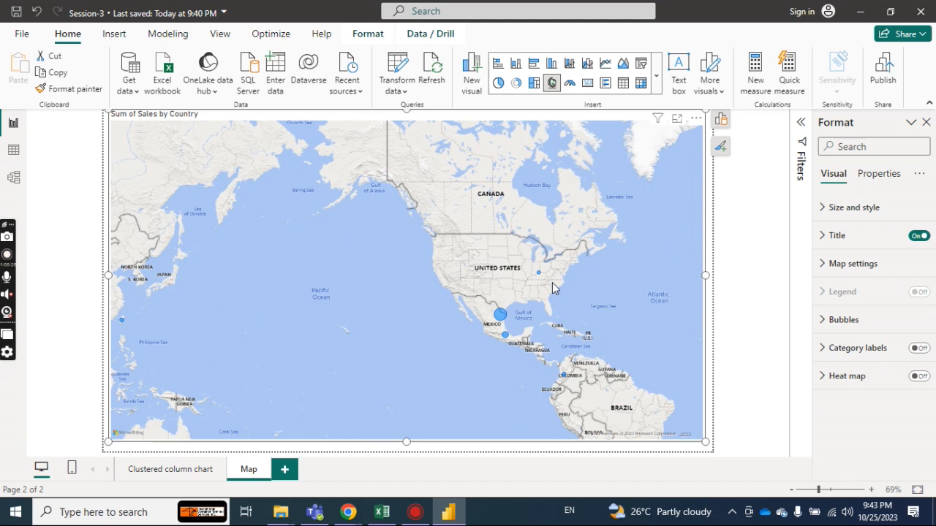
pyautogui.moveTo(552, 283); pyautogui.dragTo(501, 285)
pyautogui.moveTo(451, 324)
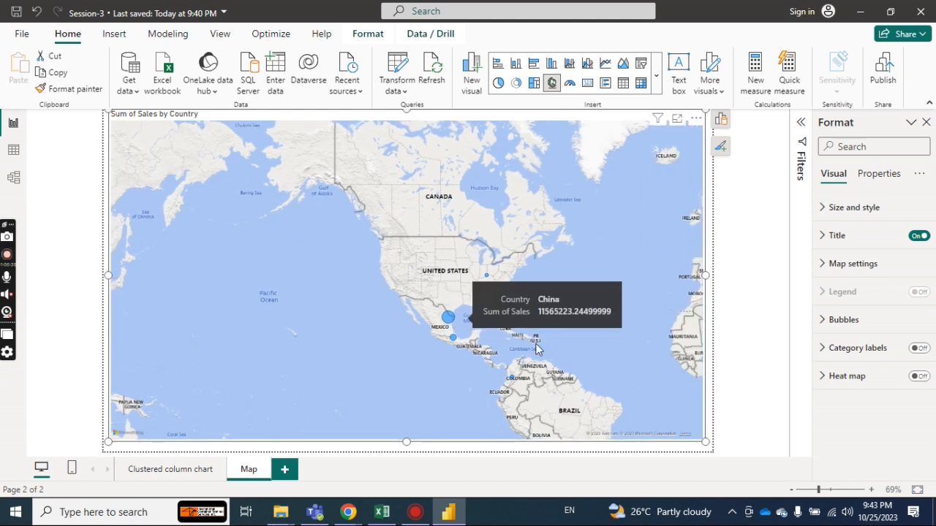
pyautogui.moveTo(607, 292); pyautogui.dragTo(398, 369)
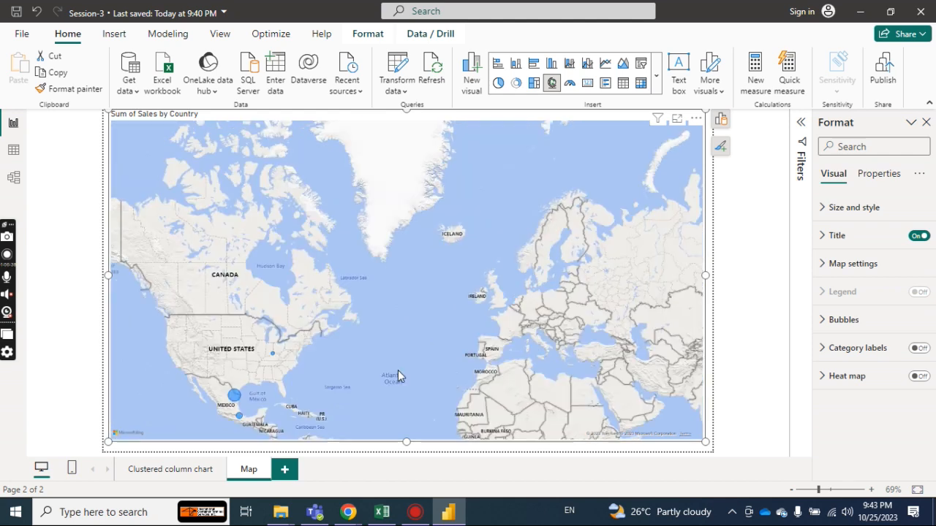
pyautogui.moveTo(522, 306); pyautogui.dragTo(663, 224)
pyautogui.moveTo(468, 293); pyautogui.dragTo(559, 239)
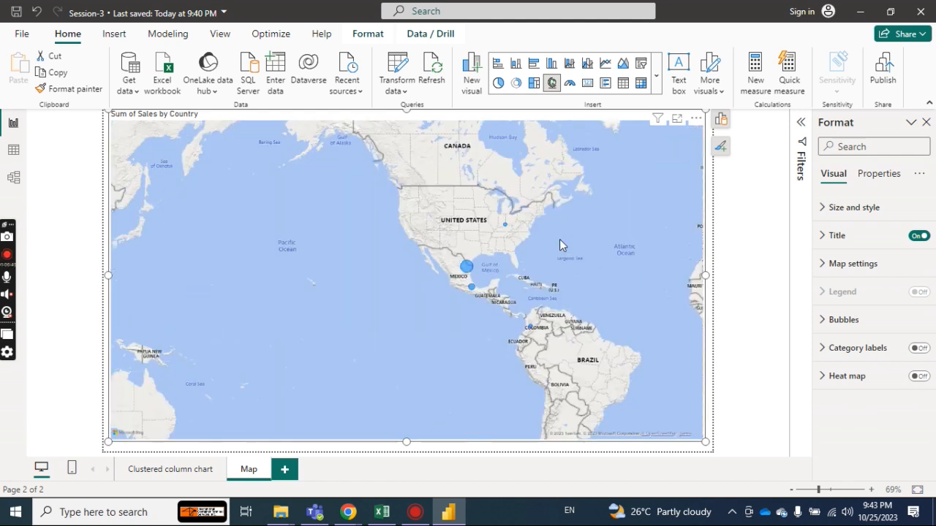
pyautogui.moveTo(404, 297); pyautogui.dragTo(600, 358)
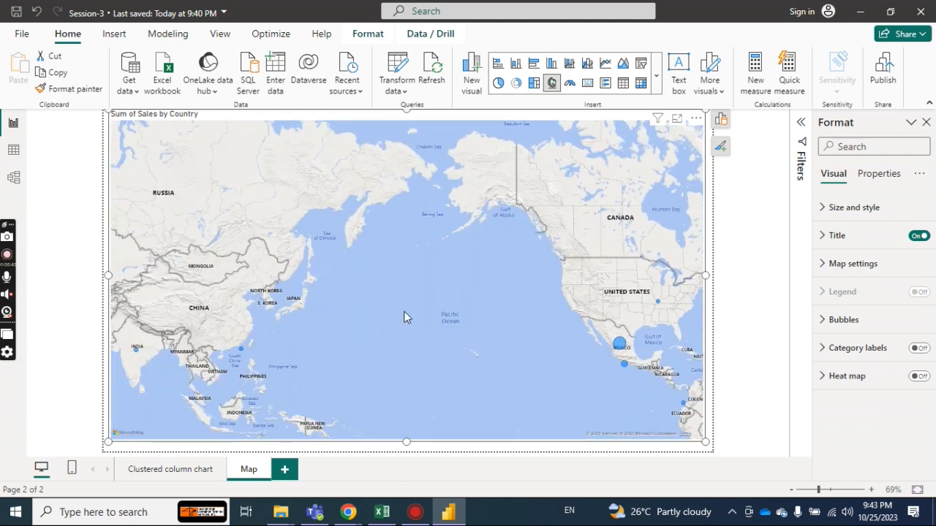
pyautogui.moveTo(404, 310); pyautogui.dragTo(496, 297)
pyautogui.moveTo(301, 308)
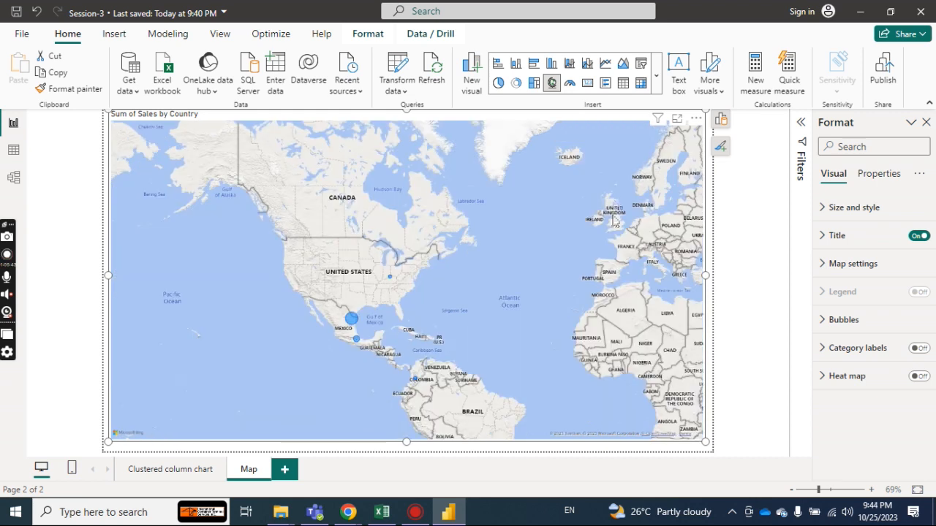
pyautogui.moveTo(614, 219); pyautogui.dragTo(538, 179)
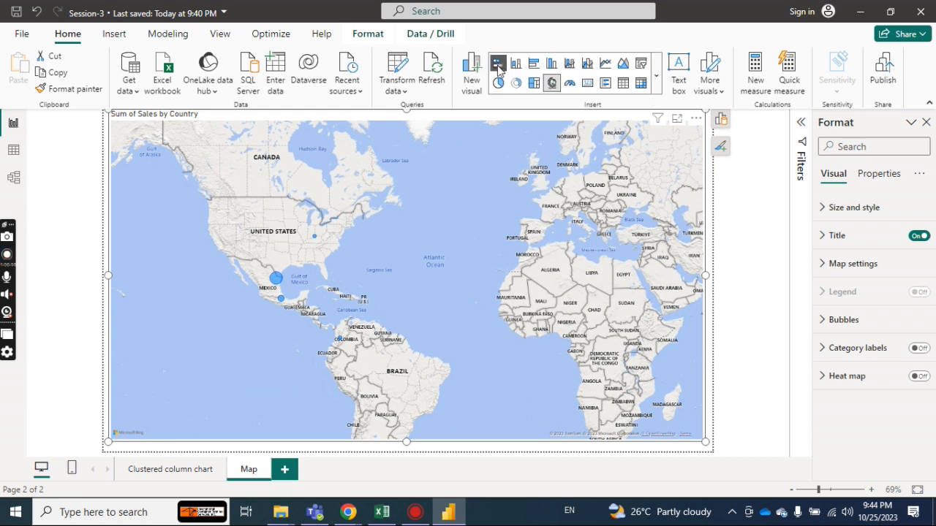
# Remove the Sum of Sales by Country map from the Map page.
pyautogui.click(658, 83)
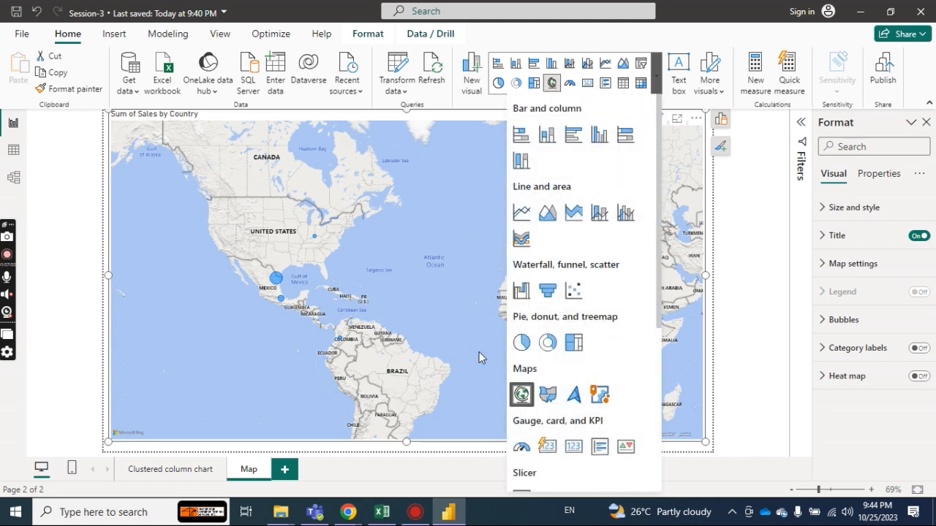
pyautogui.click(407, 284)
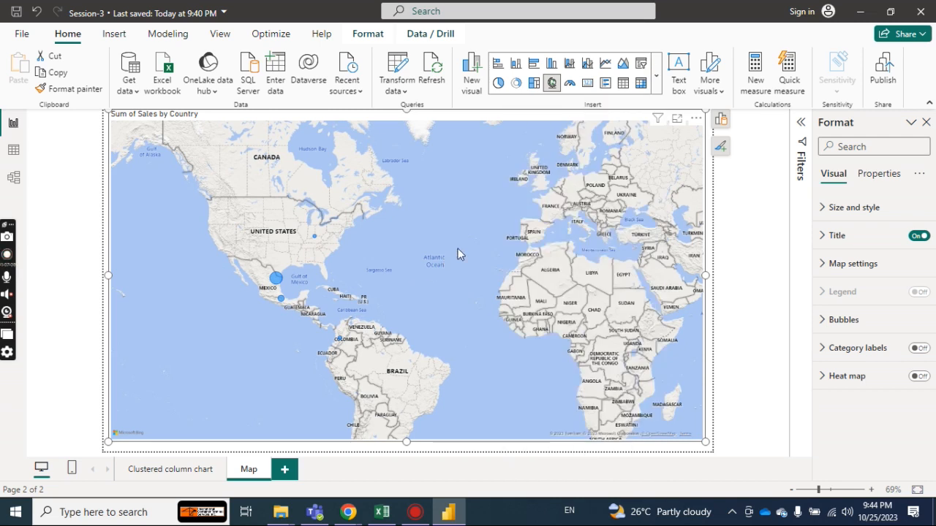
pyautogui.press('Delete')
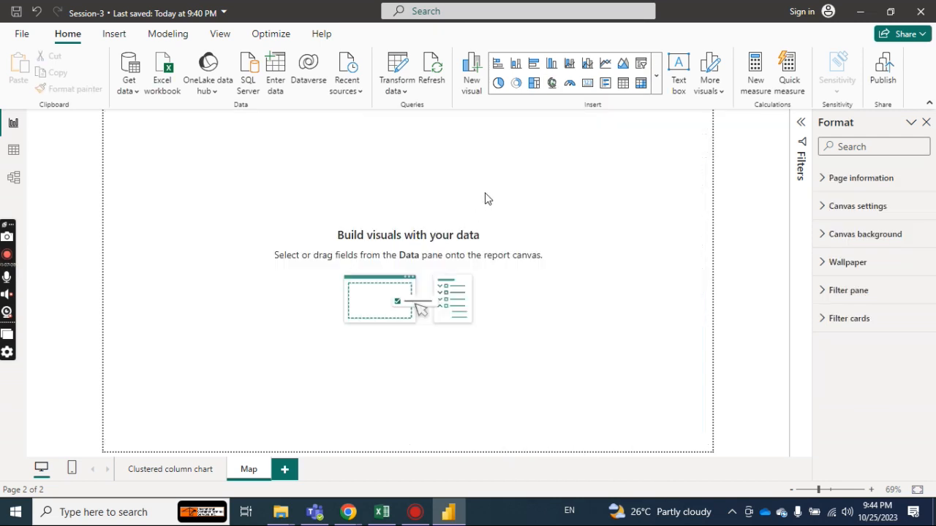
pyautogui.click(655, 94)
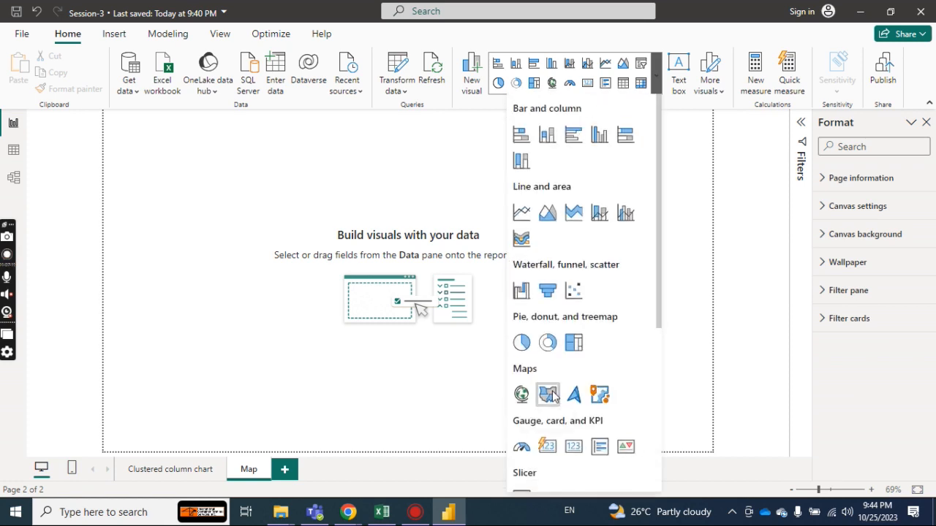
pyautogui.click(548, 394)
pyautogui.click(319, 224)
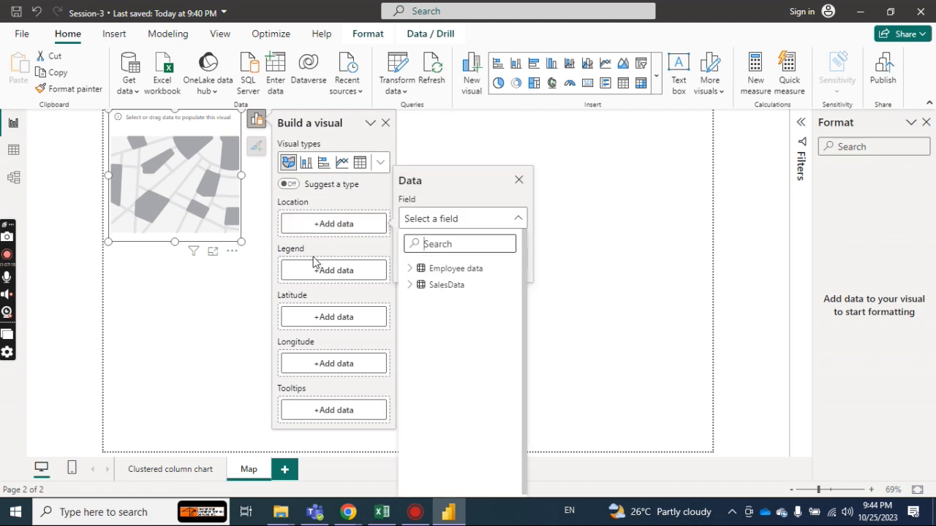
pyautogui.click(517, 182)
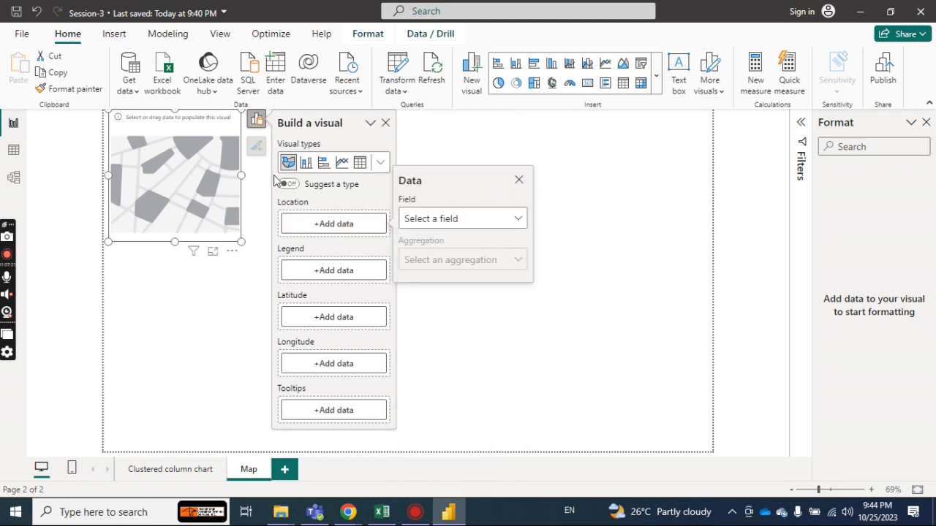
pyautogui.click(519, 181)
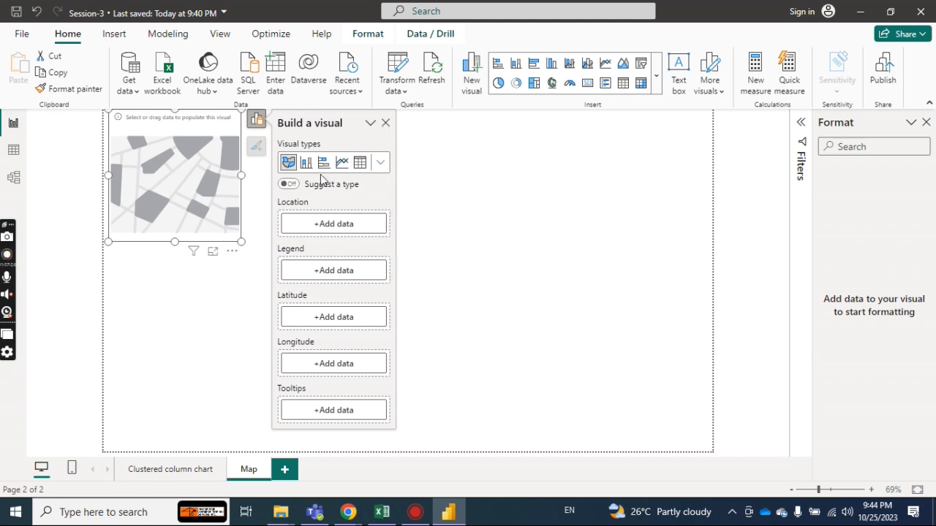
pyautogui.click(385, 123)
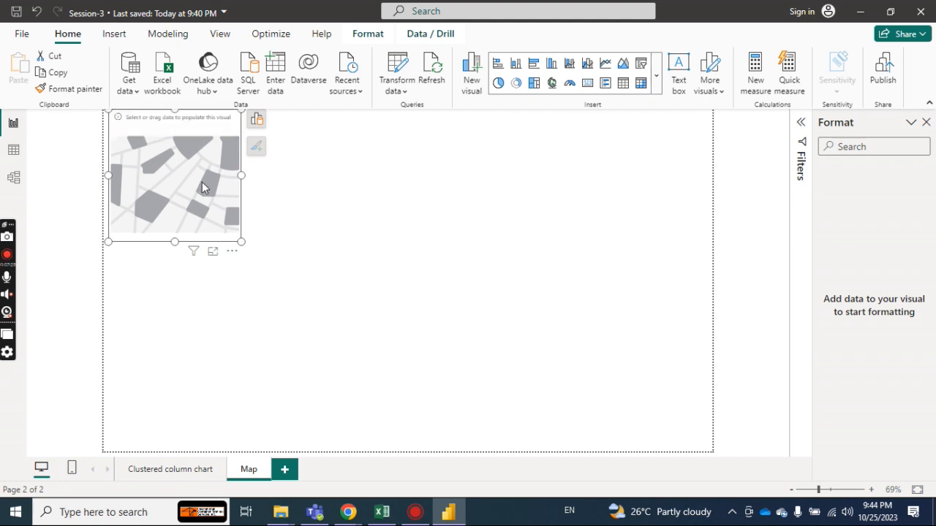
pyautogui.press('Delete')
# Insert a new map visual and look through the SalesData fields for its location, leaving the location empty.
pyautogui.click(551, 84)
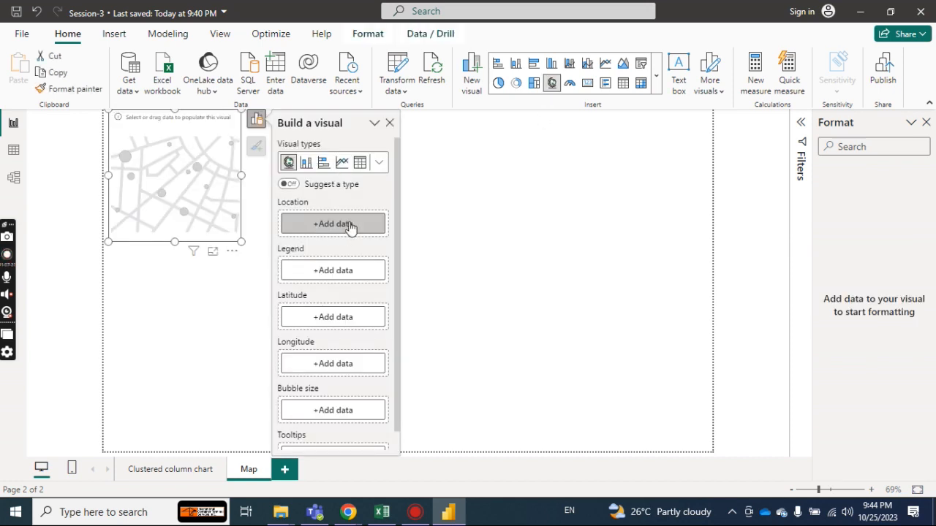
pyautogui.click(350, 228)
pyautogui.click(410, 287)
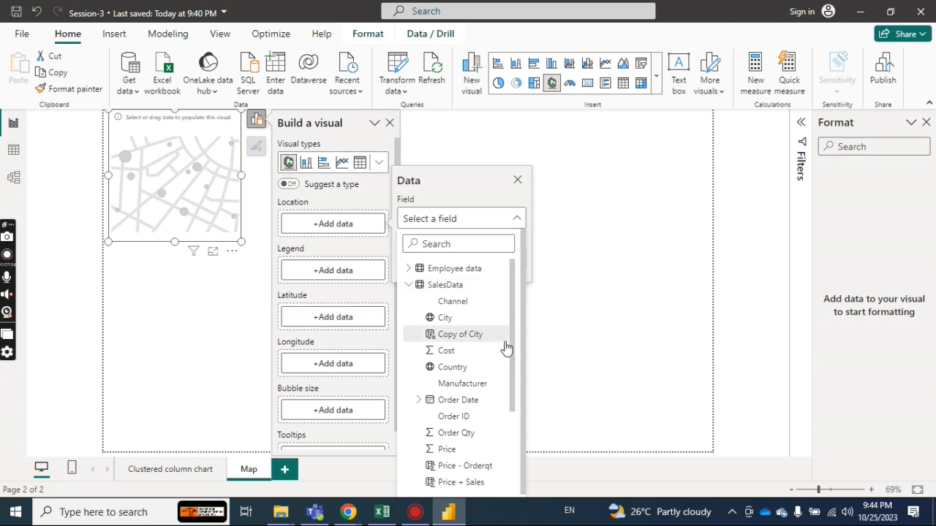
pyautogui.scroll(-2, 512, 349)
pyautogui.moveTo(512, 352); pyautogui.dragTo(509, 421)
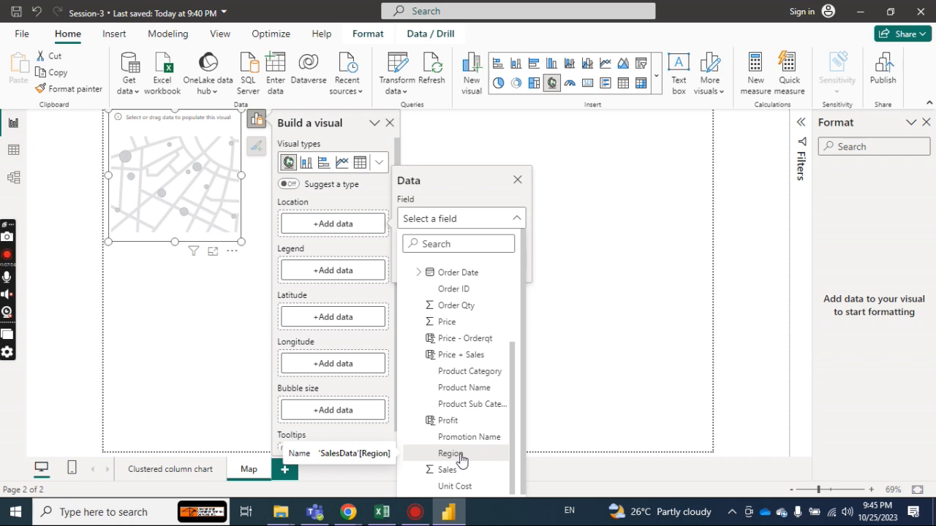
pyautogui.click(601, 269)
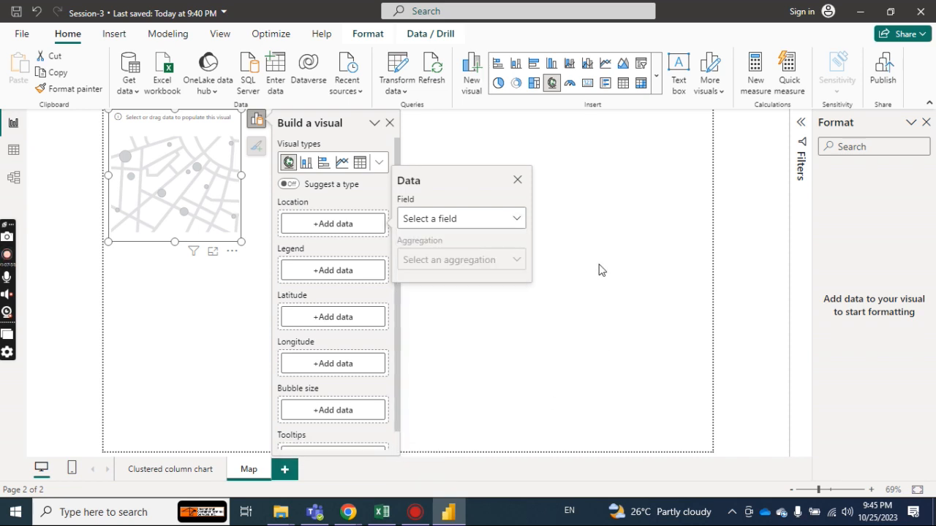
# Open the SalesData table in Table view and inspect its Region, City and Country columns.
pyautogui.click(14, 153)
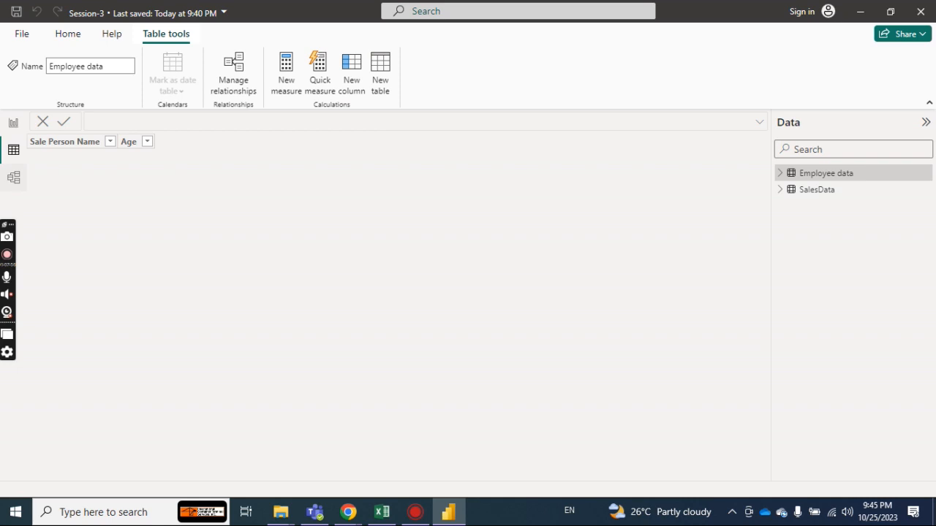
pyautogui.click(817, 190)
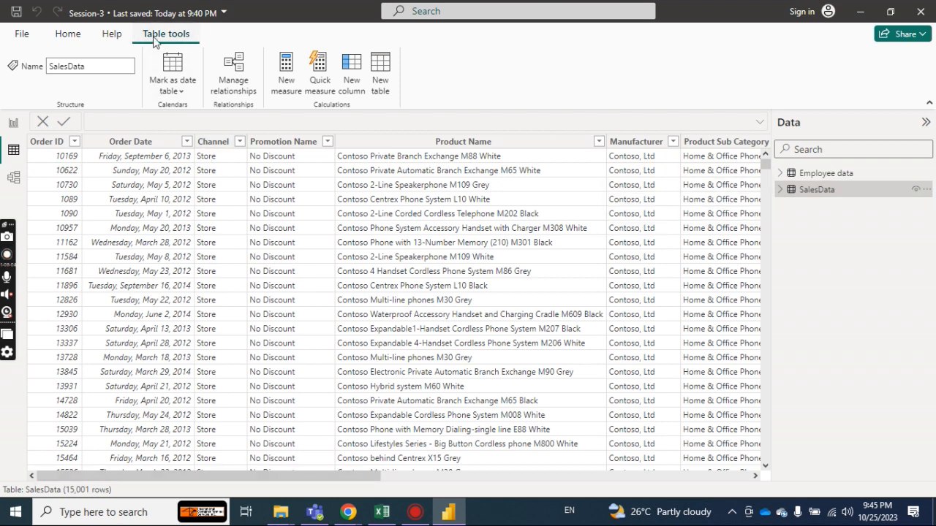
pyautogui.click(120, 34)
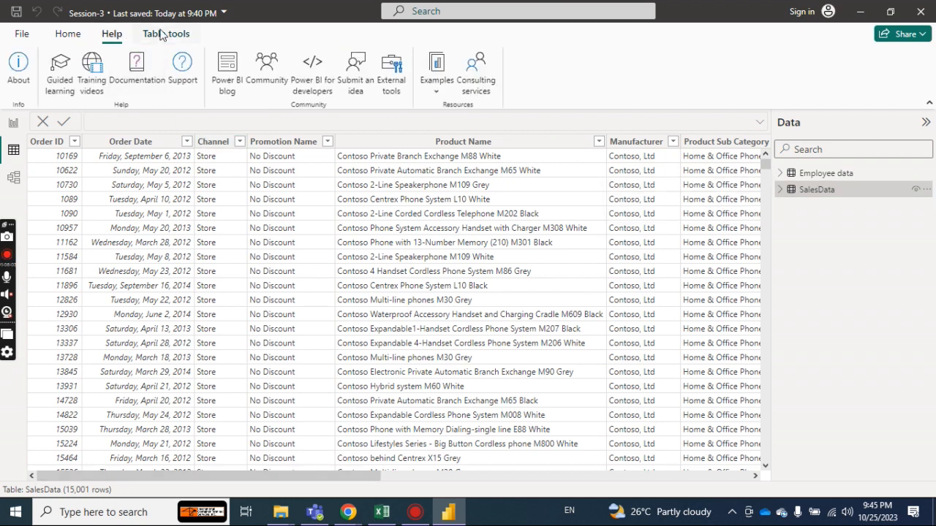
pyautogui.click(163, 35)
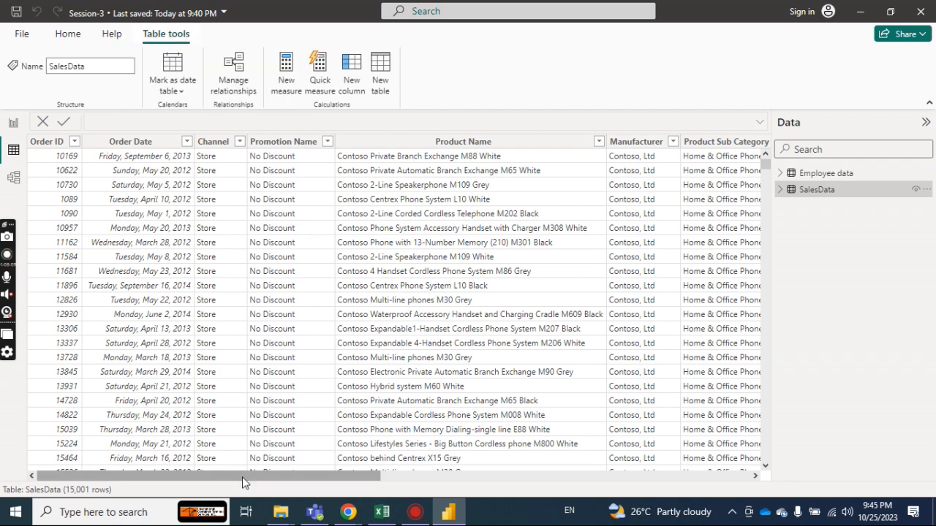
pyautogui.click(567, 478)
pyautogui.moveTo(566, 480); pyautogui.dragTo(671, 481)
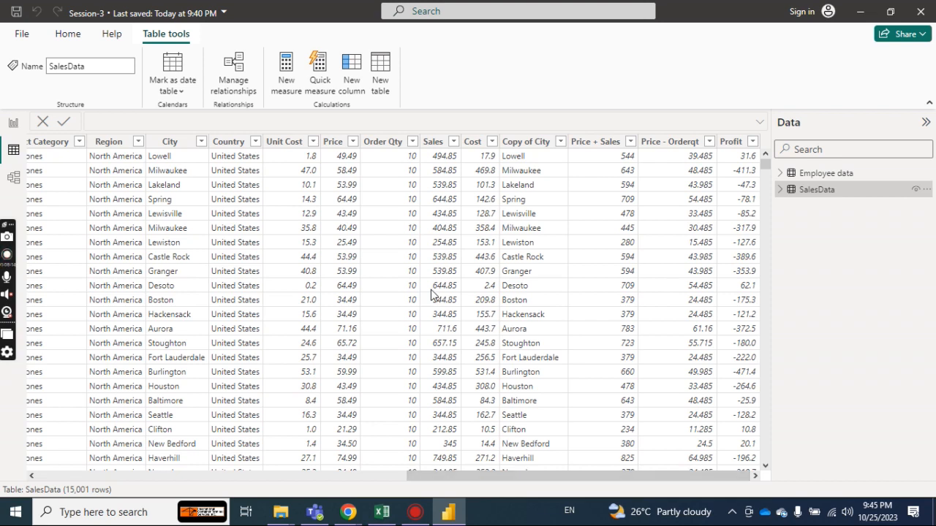
# Set the data category of the SalesData Region column to County.
pyautogui.click(106, 144)
pyautogui.click(470, 85)
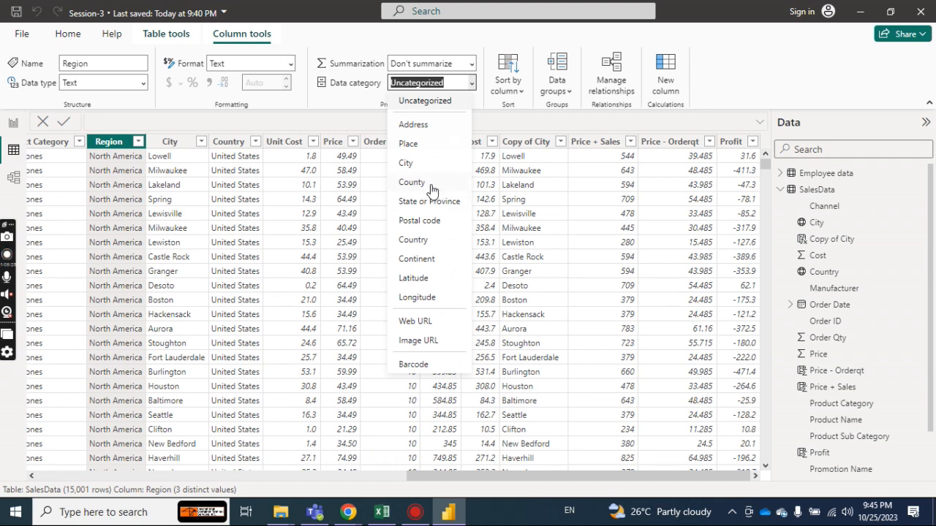
pyautogui.press('Escape')
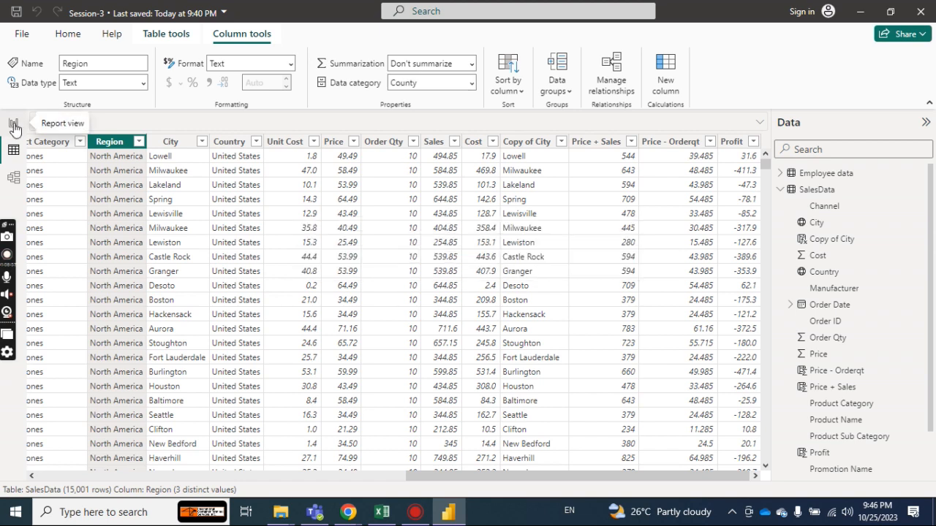
# Return to the report and assign the SalesData Region field as the empty map's location.
pyautogui.click(13, 124)
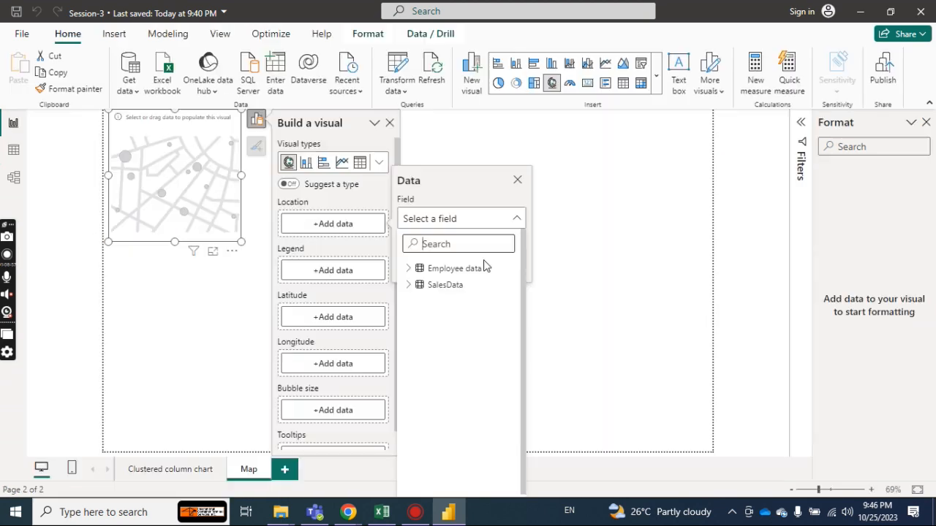
pyautogui.click(435, 284)
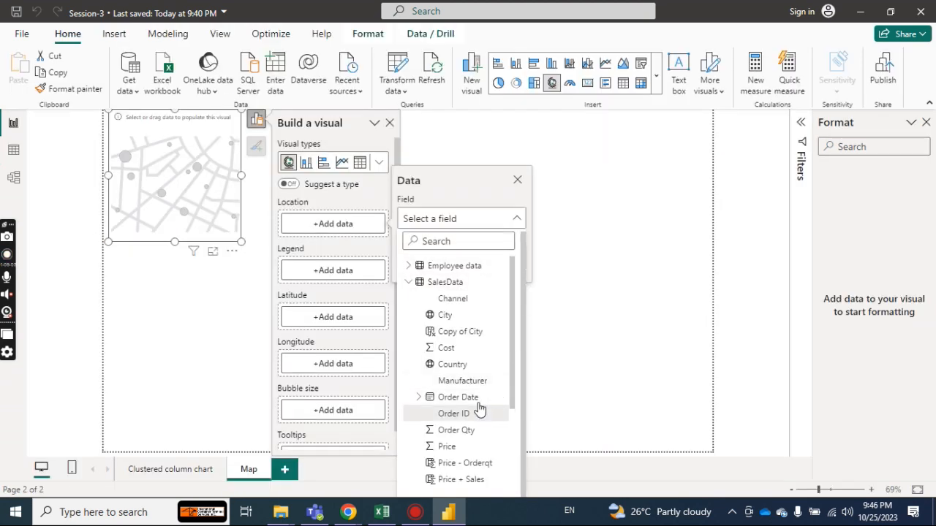
pyautogui.scroll(-3, 511, 438)
pyautogui.scroll(-2, 509, 454)
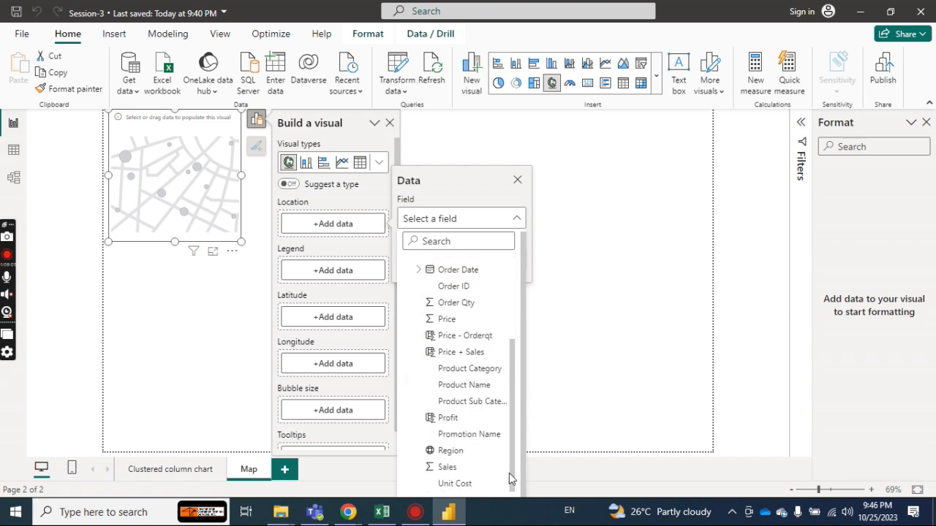
pyautogui.click(450, 451)
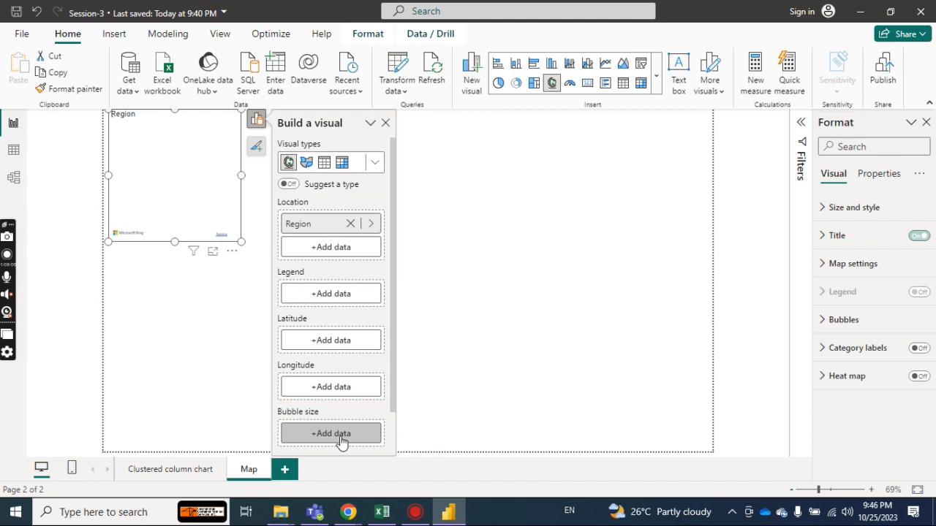
# Use the SalesData Sales field for the Region map's bubble size and close the visual's data setup.
pyautogui.click(340, 439)
pyautogui.scroll(-1, 512, 332)
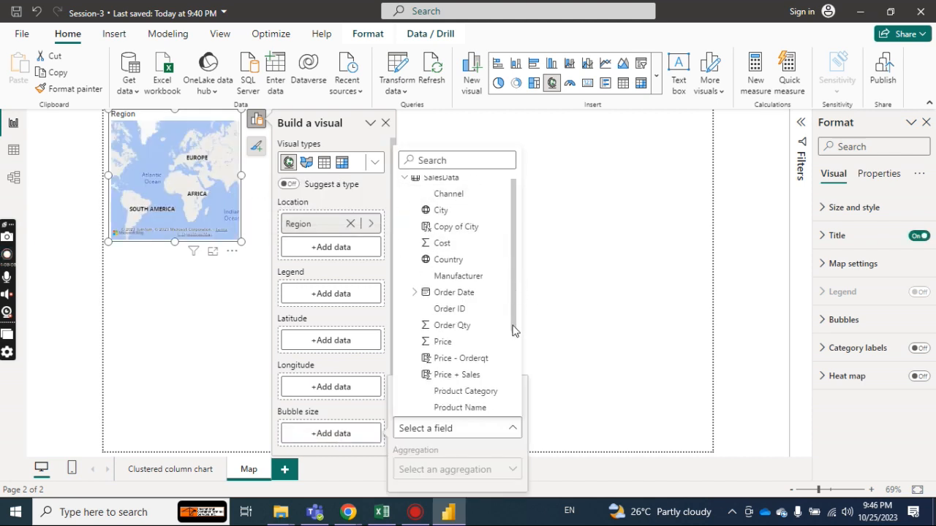
pyautogui.scroll(-2, 514, 331)
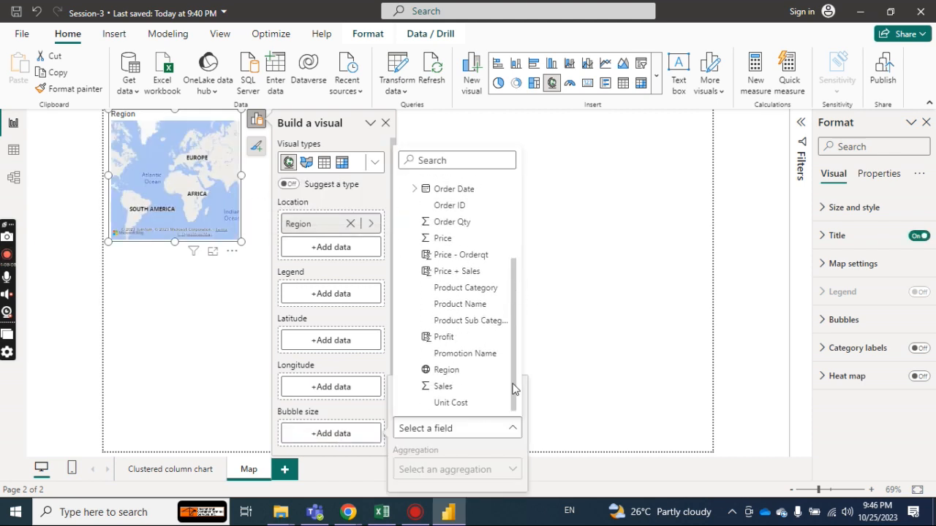
pyautogui.click(459, 390)
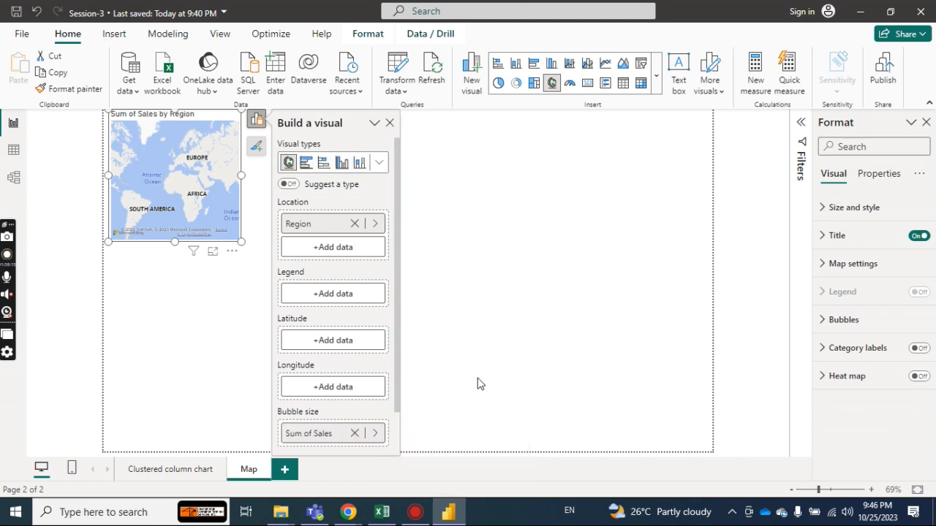
pyautogui.click(390, 123)
# Try a larger size for the Region map, shrink it to the page's upper-left area, and deselect it.
pyautogui.moveTo(240, 242); pyautogui.dragTo(556, 391)
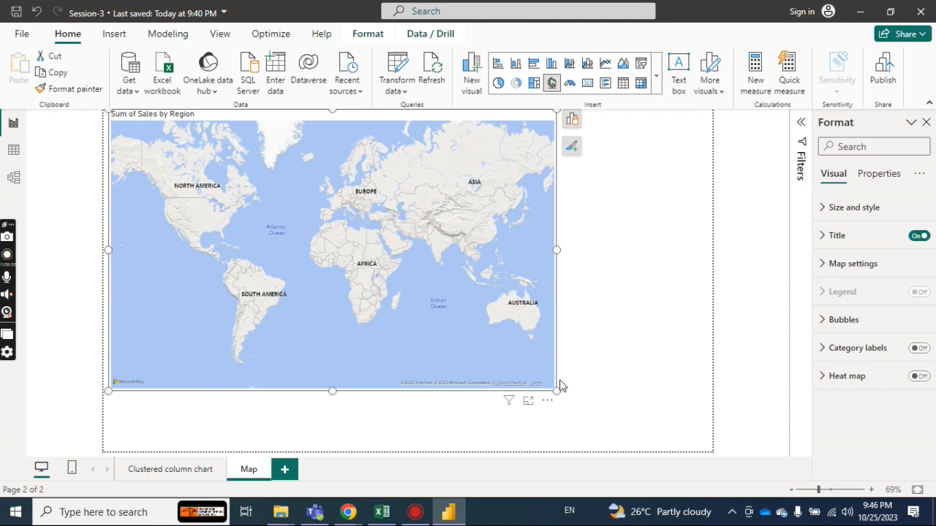
pyautogui.moveTo(556, 394); pyautogui.dragTo(344, 292)
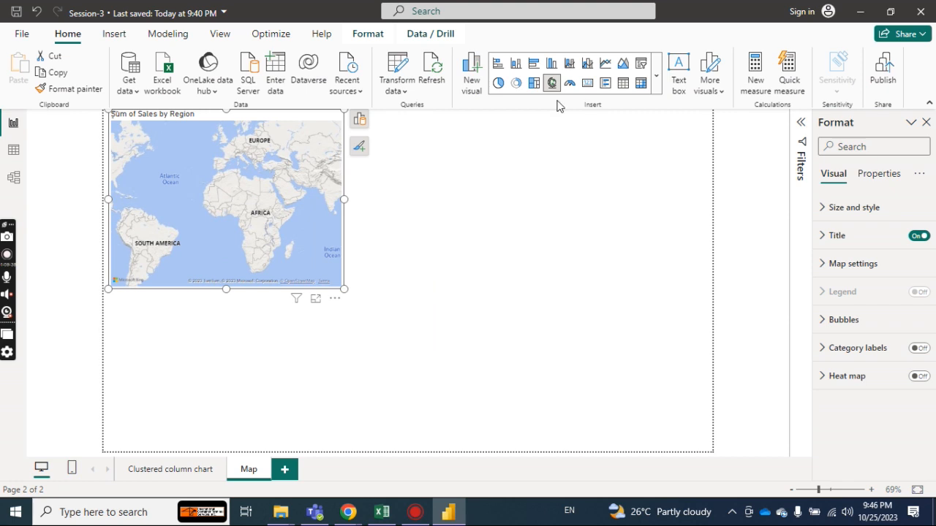
pyautogui.click(550, 145)
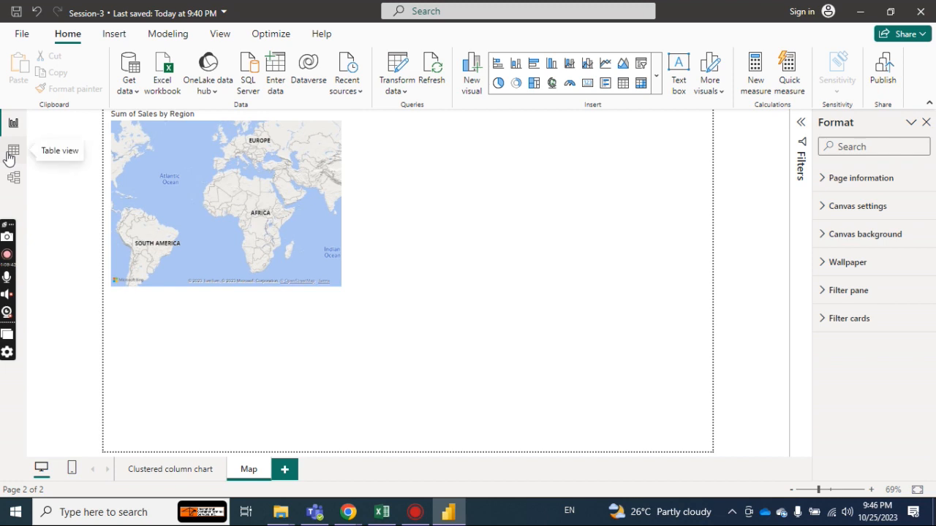
# Insert a second map on the Map page with the SalesData Country field as its location.
pyautogui.click(553, 90)
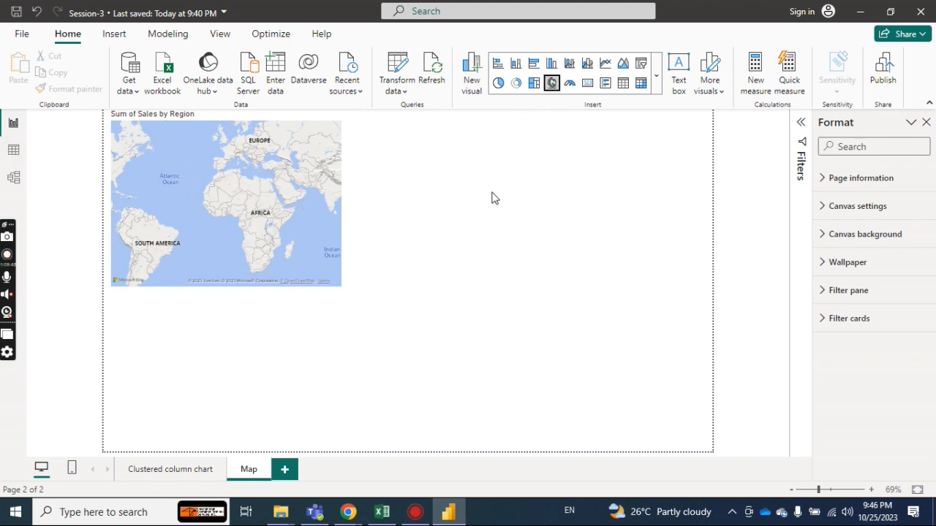
pyautogui.click(425, 267)
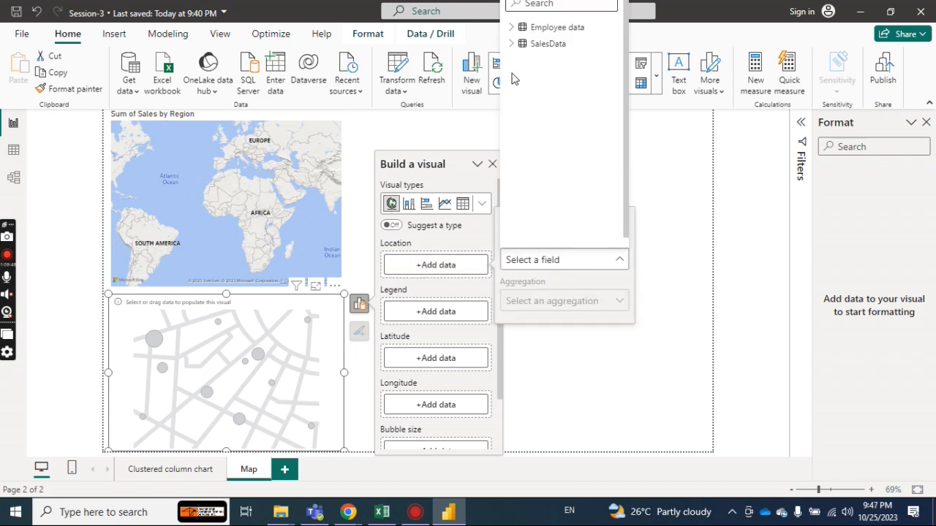
pyautogui.click(514, 44)
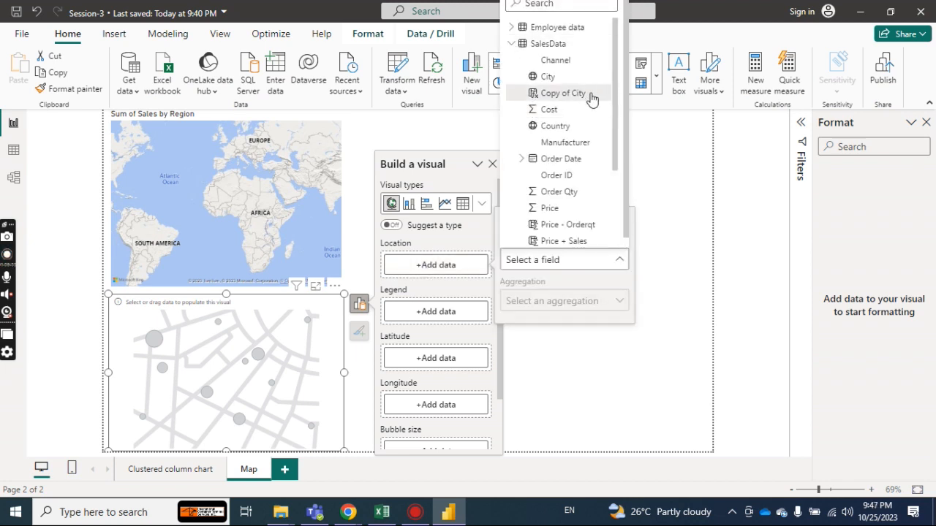
pyautogui.moveTo(616, 100); pyautogui.dragTo(617, 105)
pyautogui.click(571, 118)
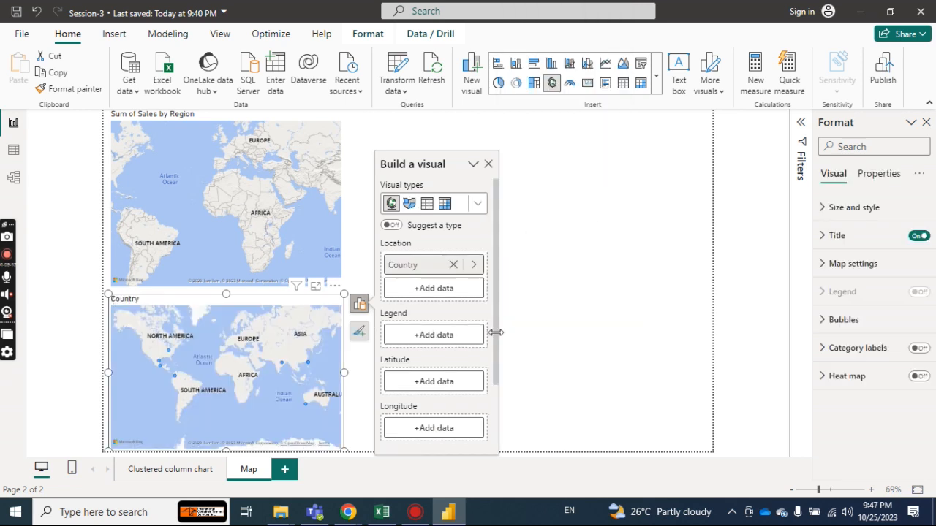
# Size the Country map's bubbles by Order Qty and check the tooltip of the largest bubble.
pyautogui.moveTo(495, 329); pyautogui.dragTo(486, 415)
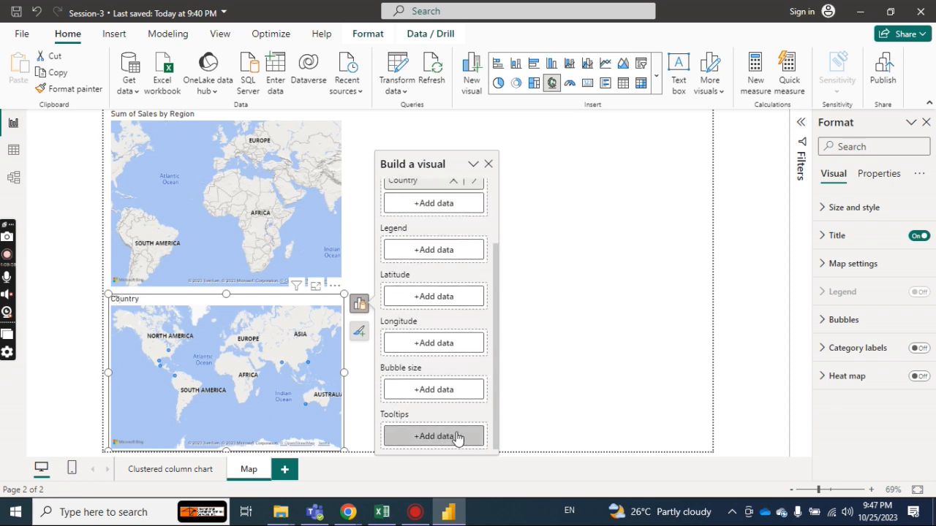
pyautogui.click(451, 393)
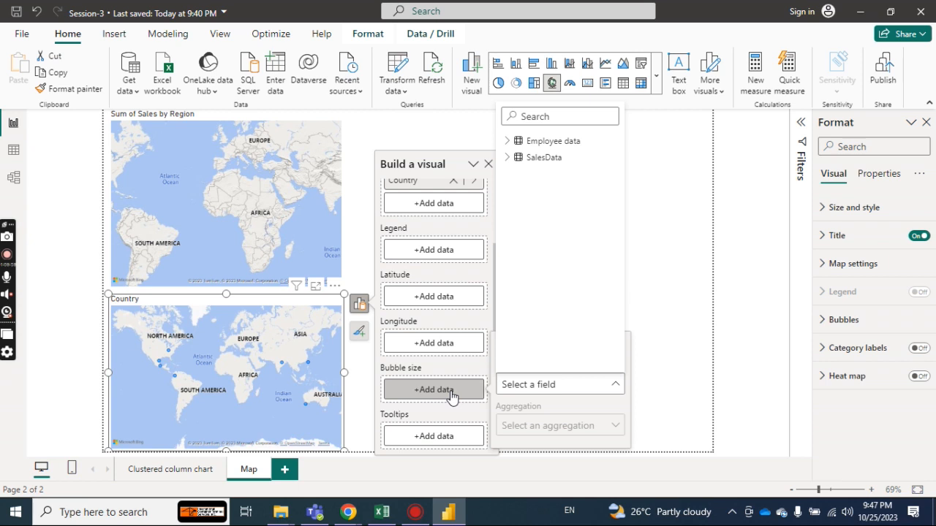
pyautogui.click(506, 161)
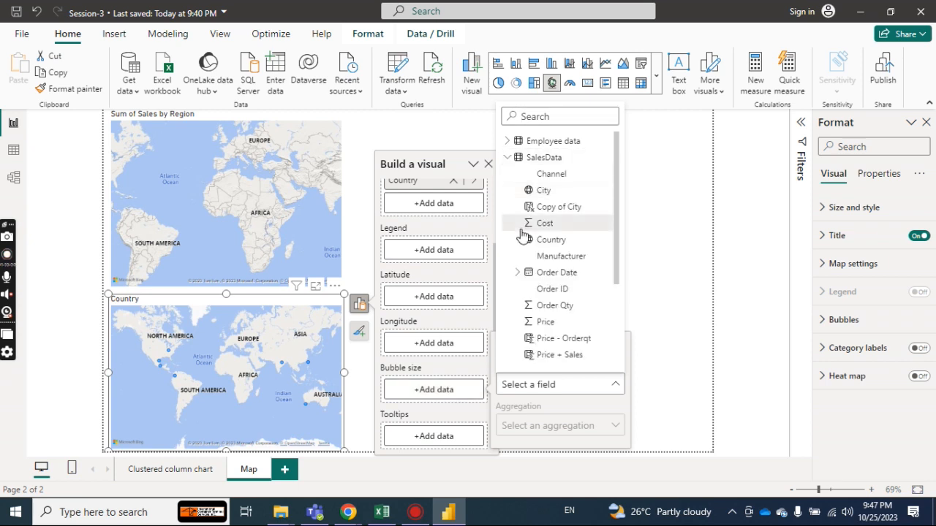
pyautogui.scroll(-3, 614, 226)
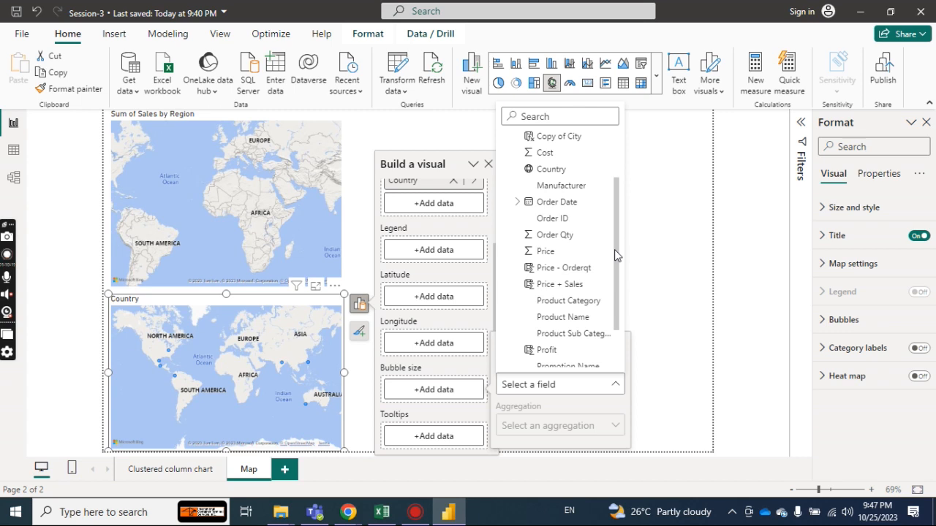
pyautogui.click(570, 238)
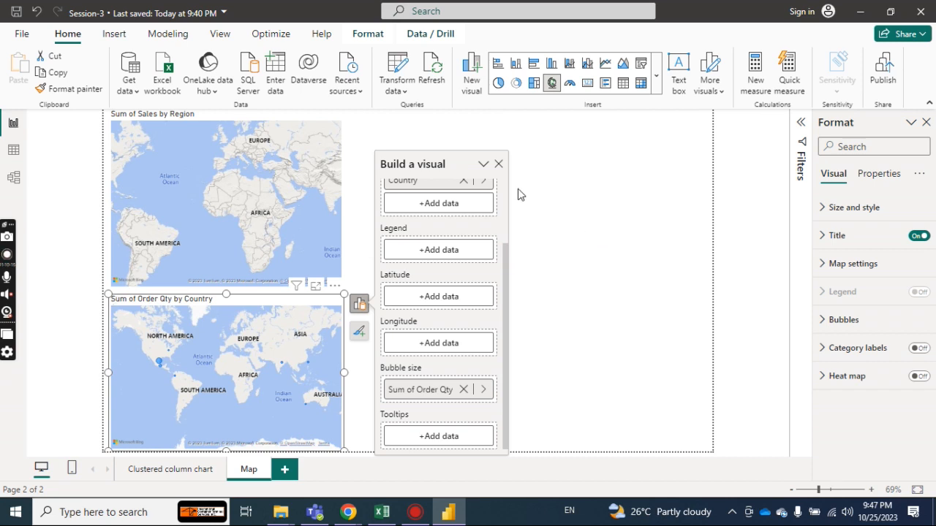
pyautogui.click(499, 164)
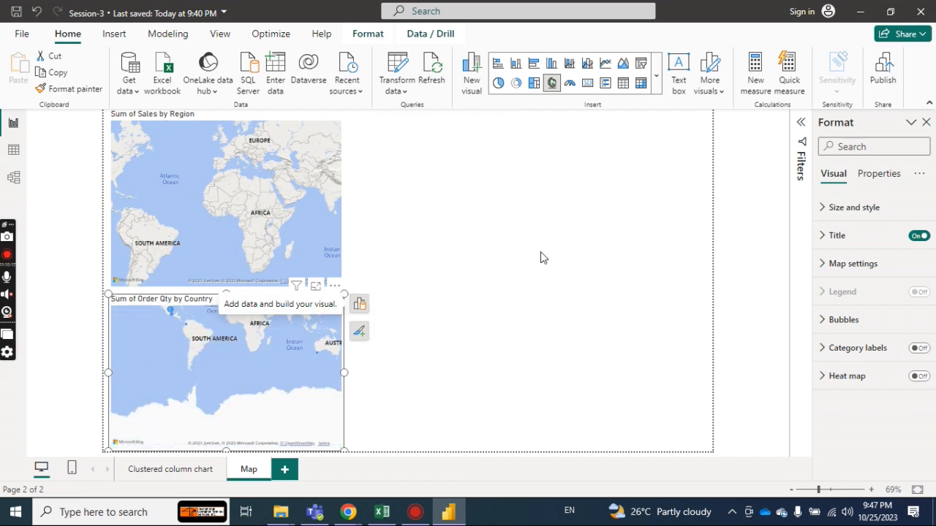
pyautogui.moveTo(298, 315); pyautogui.dragTo(294, 393)
pyautogui.moveTo(170, 392)
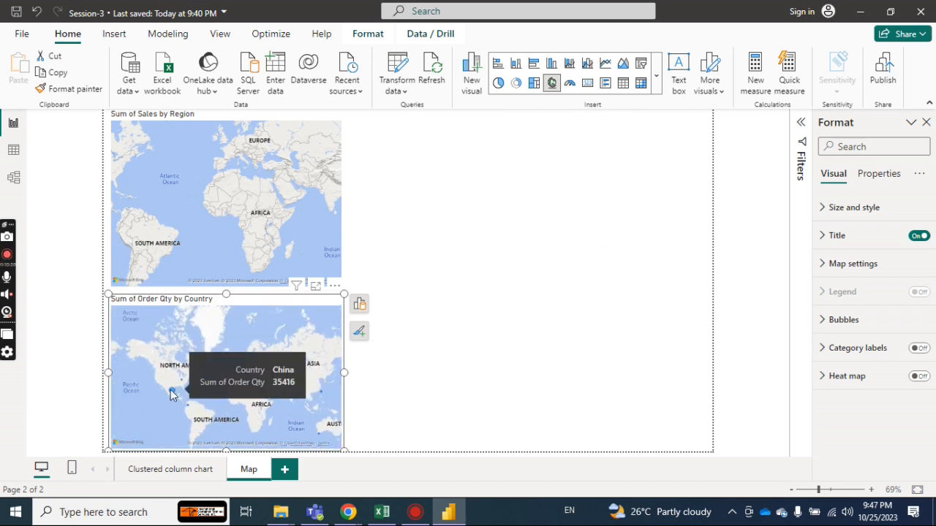
# Delete the Sum of Sales by Region map and enlarge the Sum of Order Qty by Country map across most of the page.
pyautogui.click(294, 213)
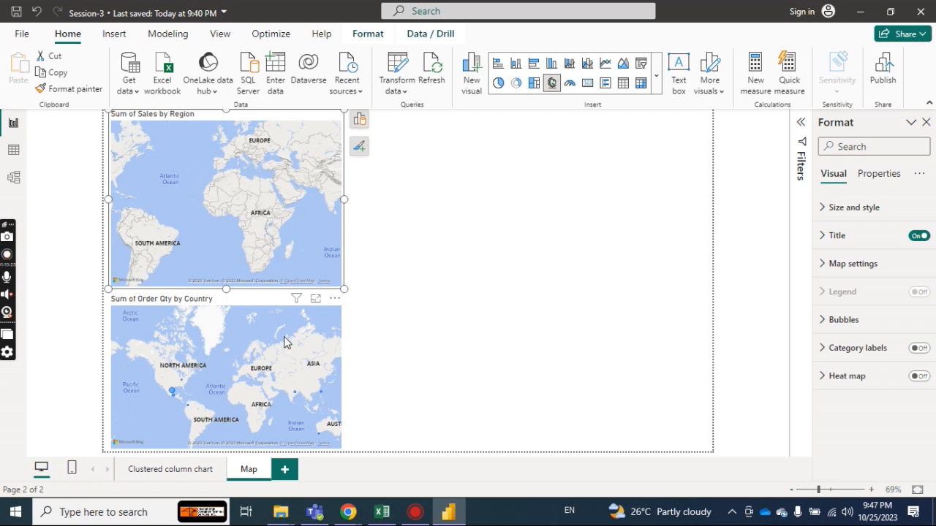
pyautogui.press('Delete')
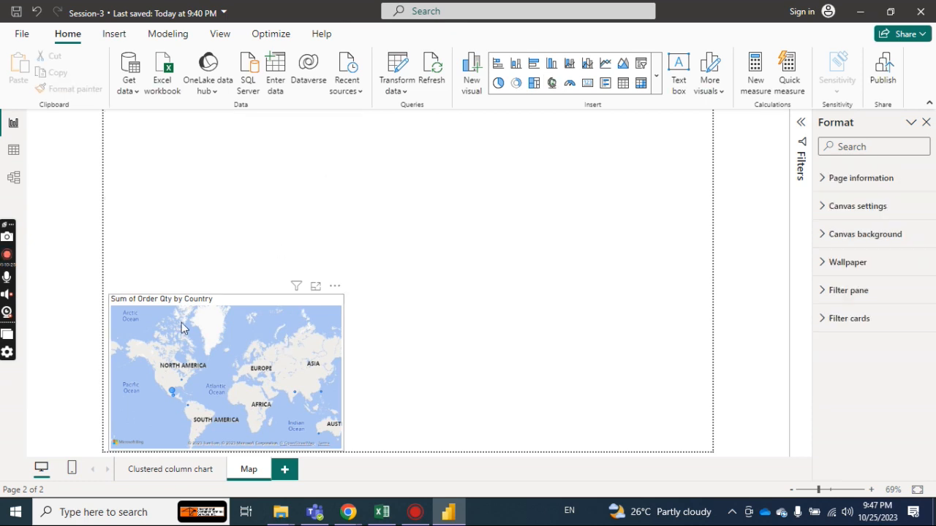
pyautogui.moveTo(182, 322); pyautogui.dragTo(205, 179)
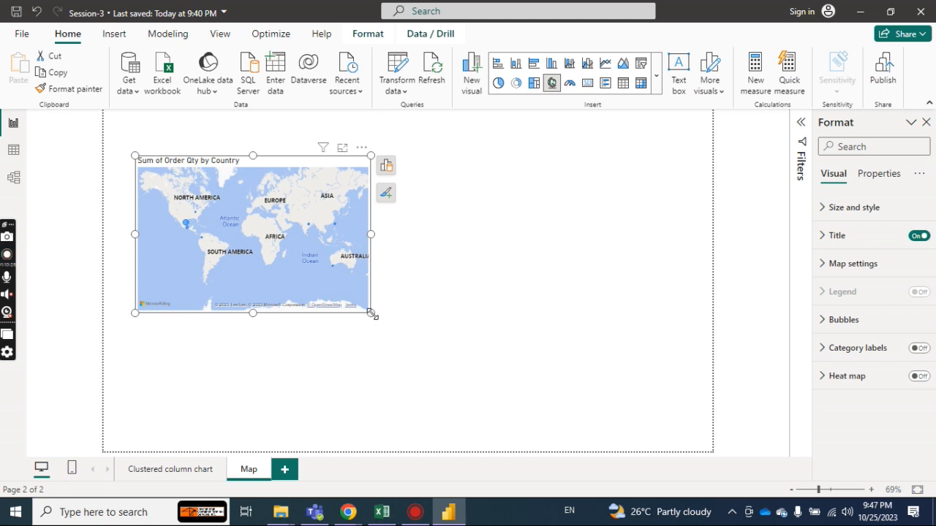
pyautogui.moveTo(378, 316); pyautogui.dragTo(563, 385)
pyautogui.moveTo(616, 405); pyautogui.dragTo(684, 451)
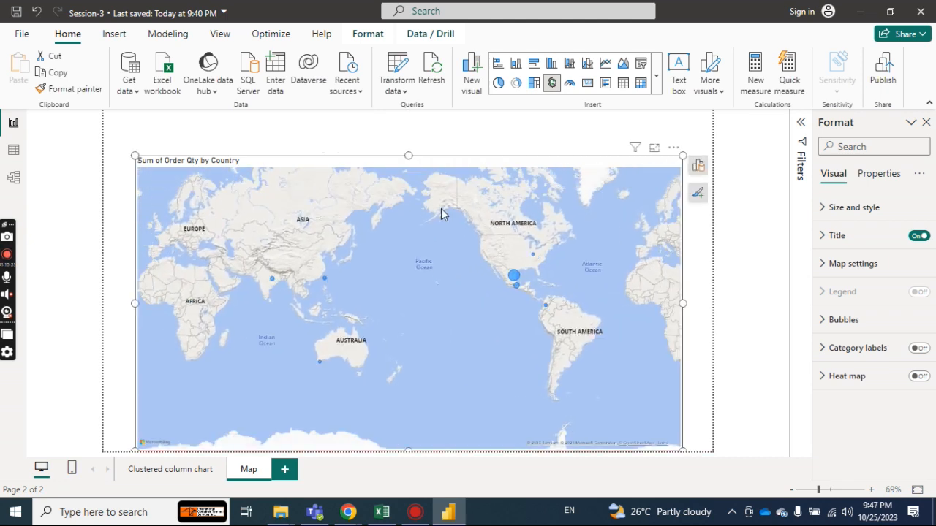
pyautogui.moveTo(408, 156); pyautogui.dragTo(406, 109)
# Examine the order quantity bubbles across Asia, Australia and the Americas on the enlarged map, including the largest bubble's tooltip.
pyautogui.moveTo(199, 136); pyautogui.dragTo(177, 174)
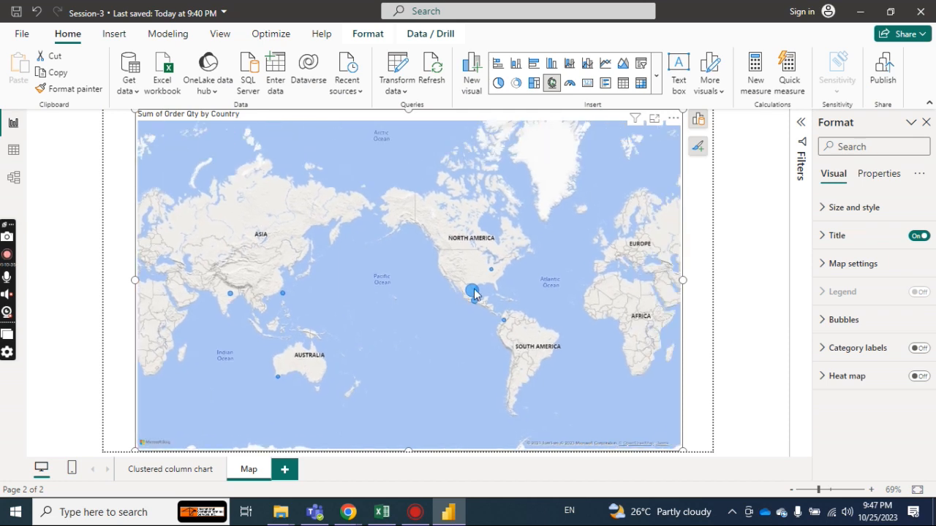
pyautogui.moveTo(473, 292)
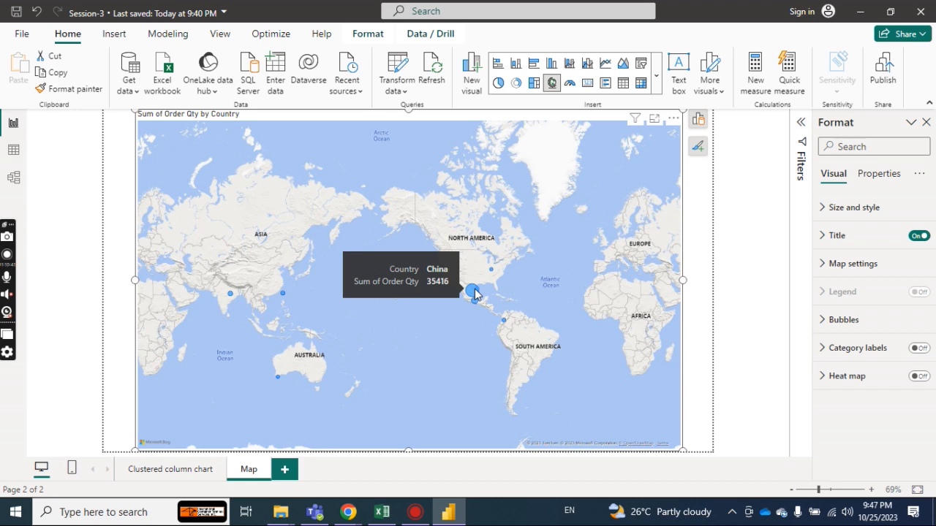
pyautogui.moveTo(314, 306); pyautogui.dragTo(558, 338)
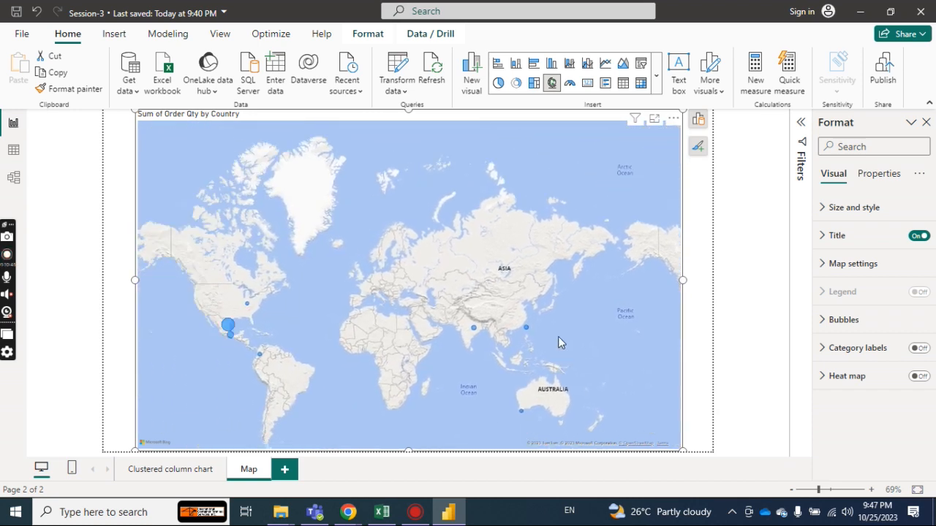
pyautogui.moveTo(227, 331)
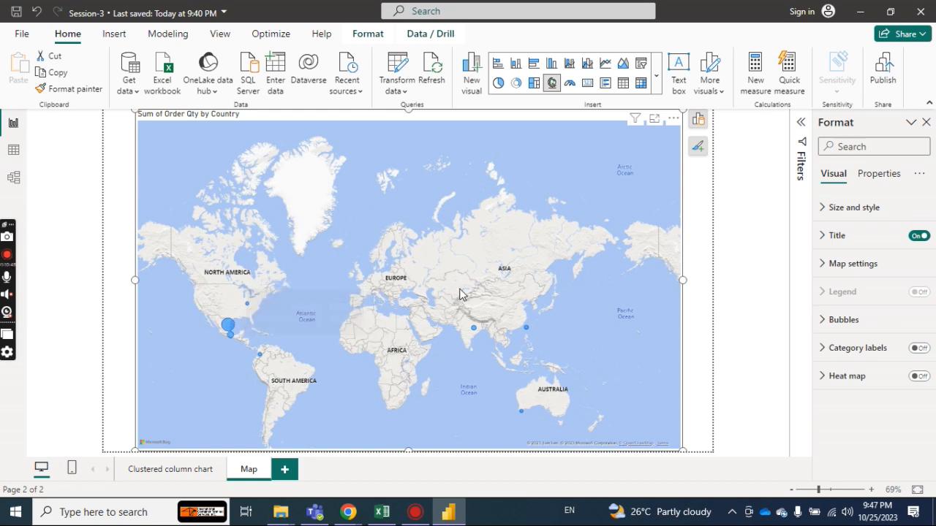
pyautogui.moveTo(462, 294); pyautogui.dragTo(302, 365)
pyautogui.moveTo(387, 351); pyautogui.dragTo(267, 312)
pyautogui.moveTo(360, 304); pyautogui.dragTo(269, 350)
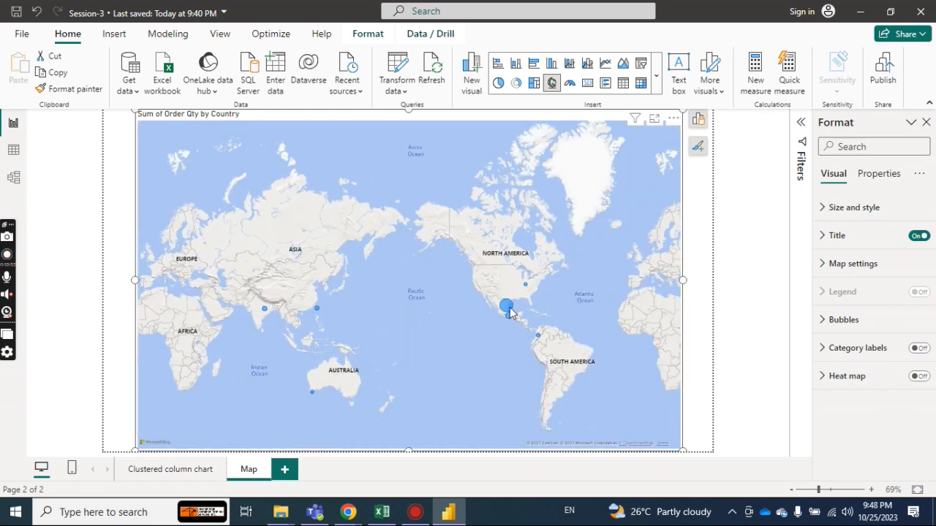
pyautogui.moveTo(511, 313)
pyautogui.moveTo(511, 313); pyautogui.dragTo(366, 340)
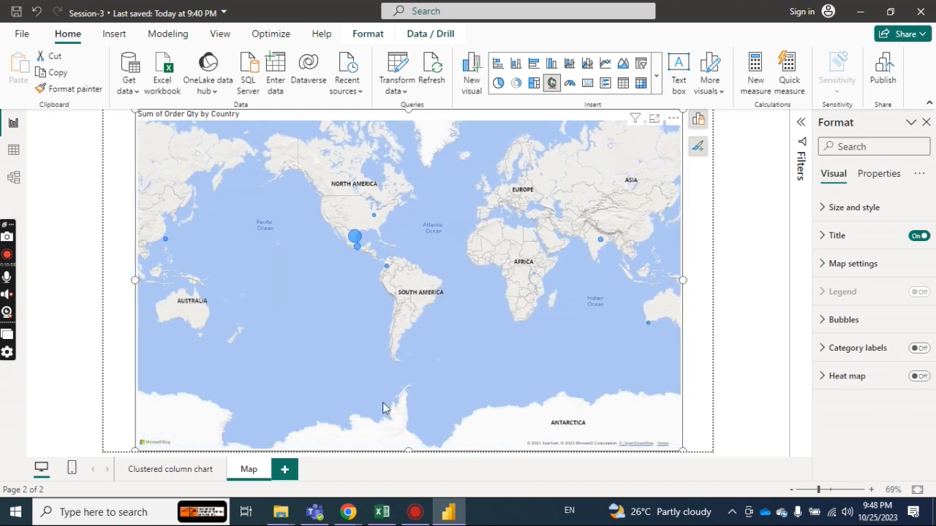
# Check the chart topic list in the Excel workbook and return to the Power BI report.
pyautogui.click(382, 513)
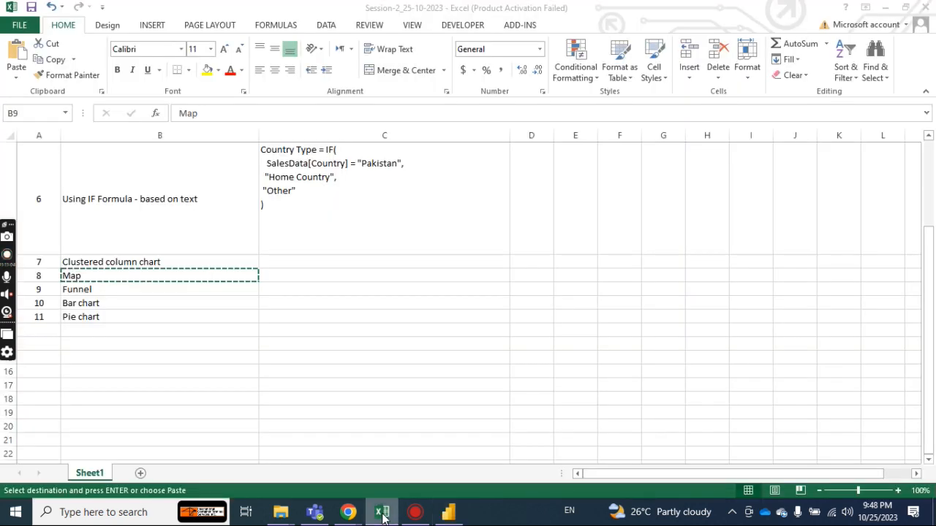
pyautogui.click(381, 513)
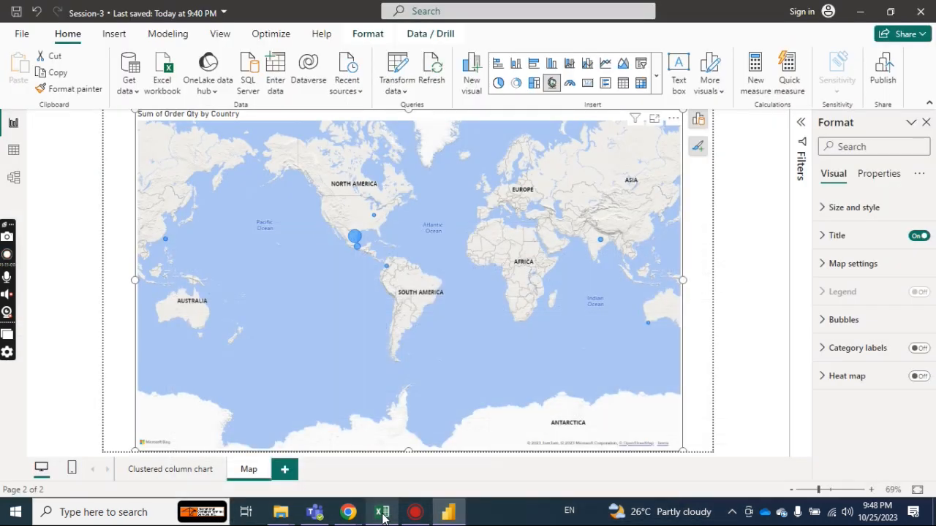
# Select the Funnel topic in the Excel chart list, return to the Power BI report and add a new page after Map.
pyautogui.click(381, 513)
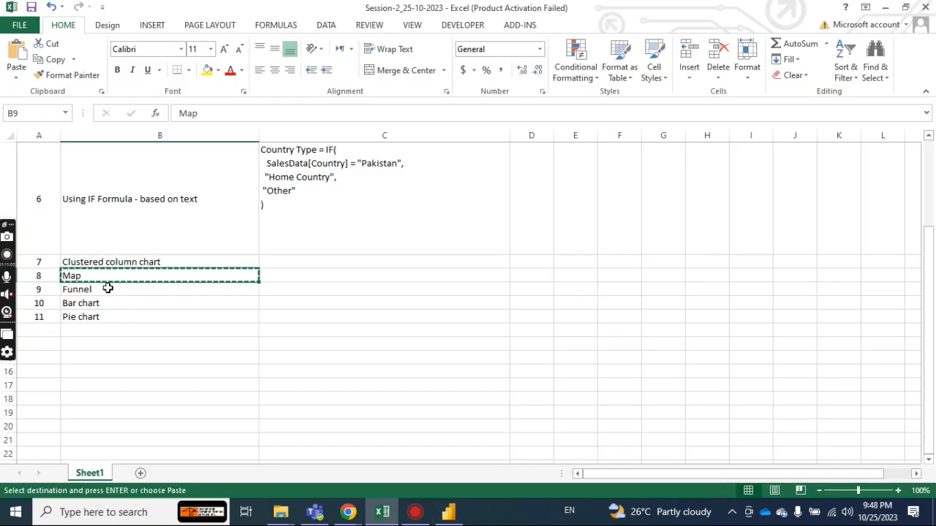
pyautogui.click(109, 290)
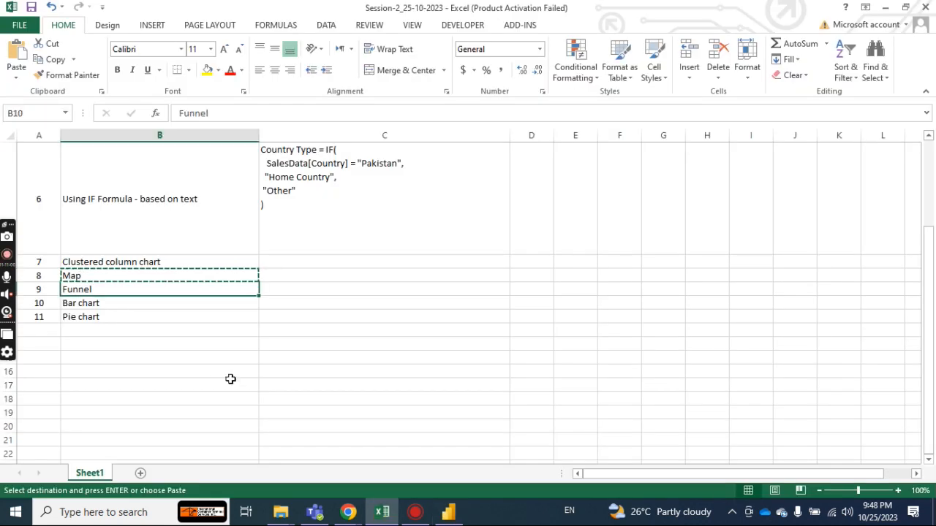
pyautogui.hotkey('alt', 'Tab')
pyautogui.doubleClick(298, 472)
pyautogui.click(401, 412)
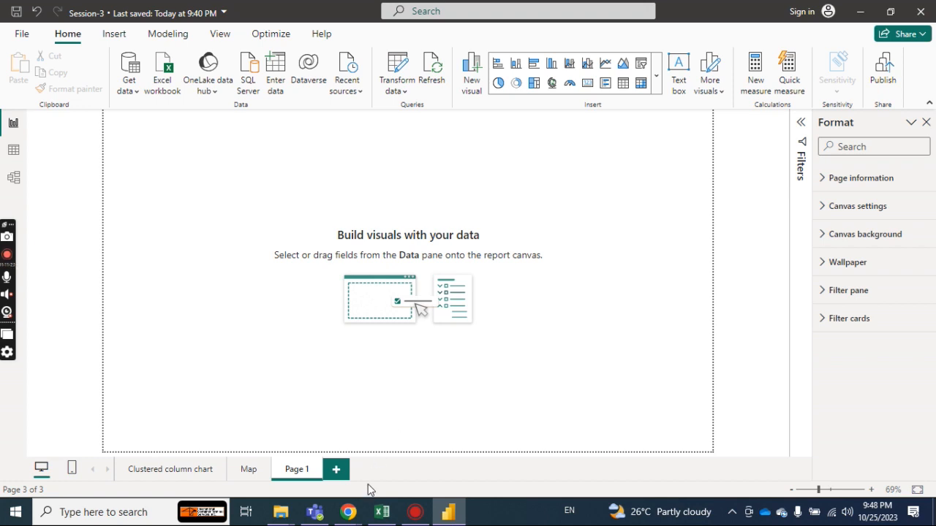
# Switch to the Google Meet session in Chrome, stop sharing the screen and leave the meeting.
pyautogui.moveTo(349, 517)
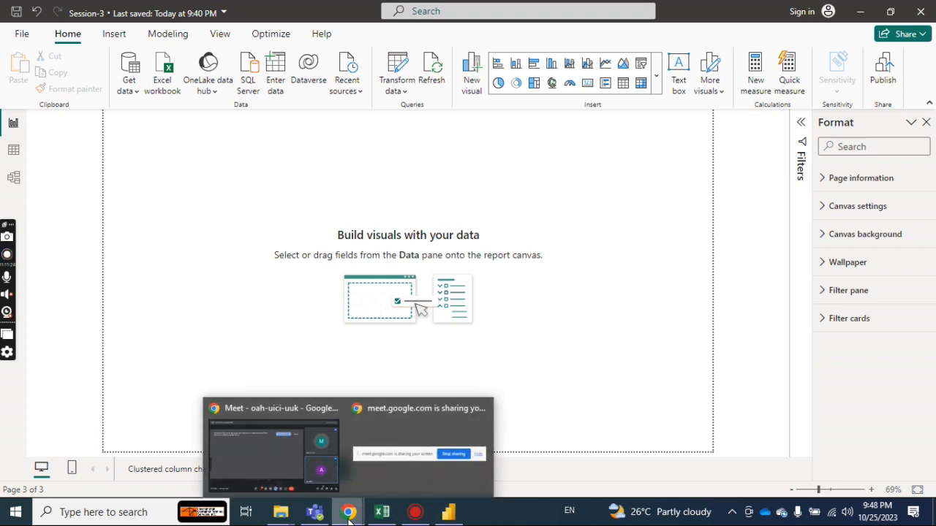
pyautogui.moveTo(264, 443)
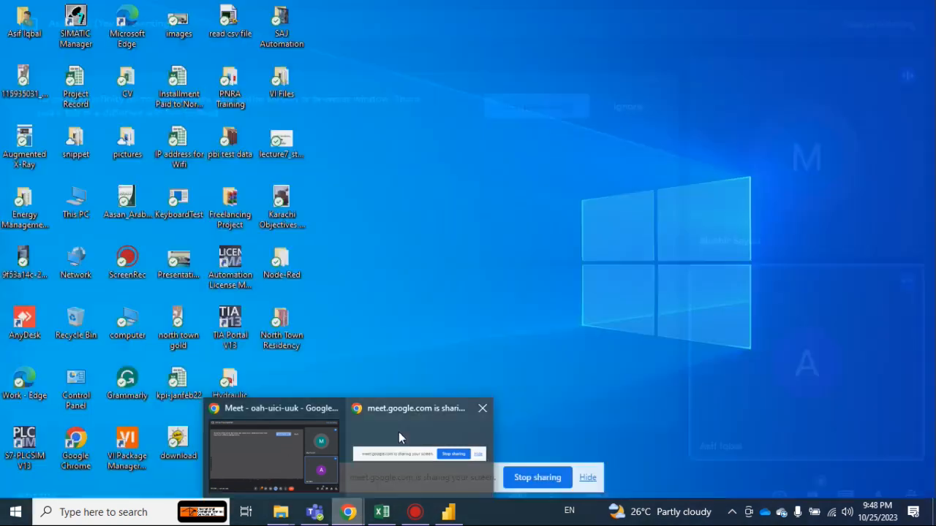
pyautogui.click(398, 423)
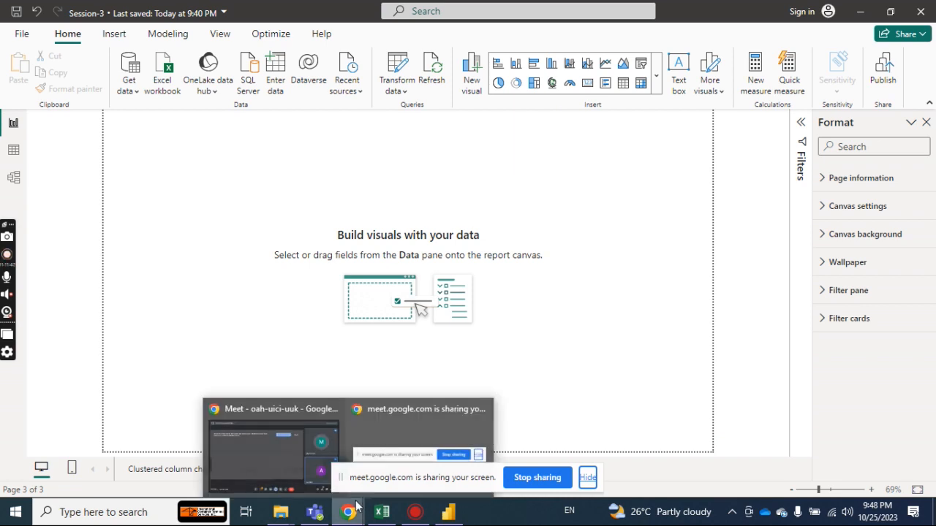
pyautogui.click(541, 477)
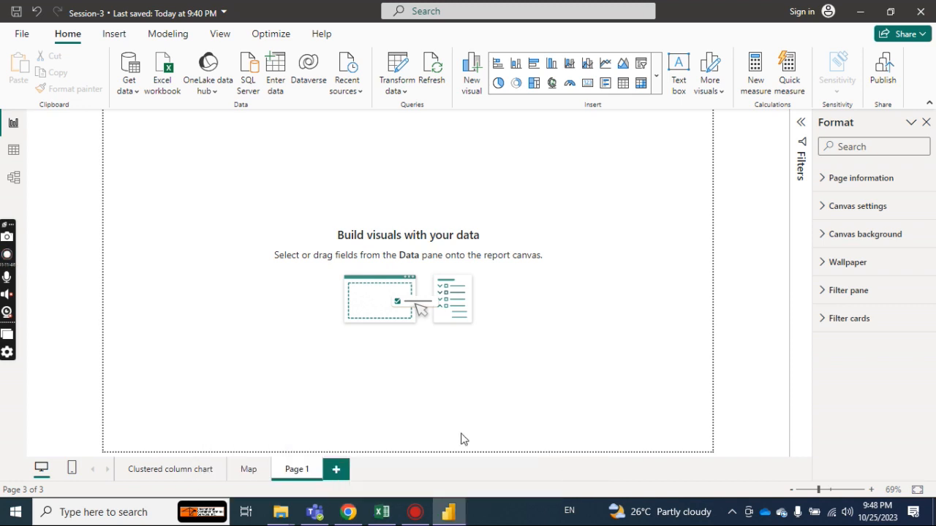
pyautogui.click(349, 512)
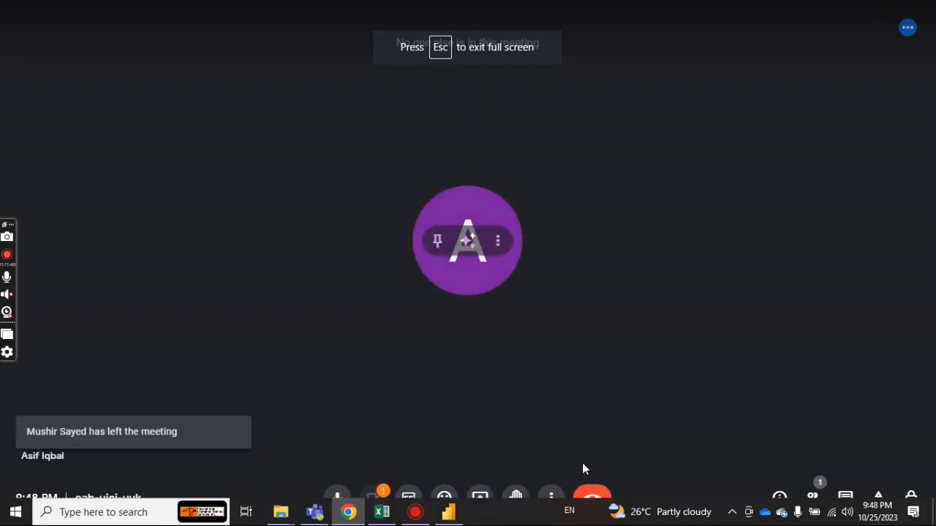
pyautogui.click(592, 497)
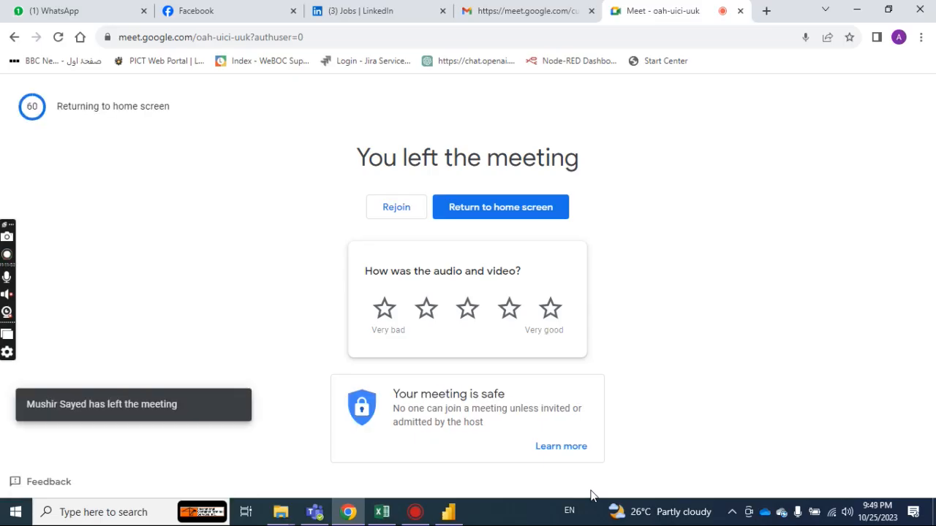